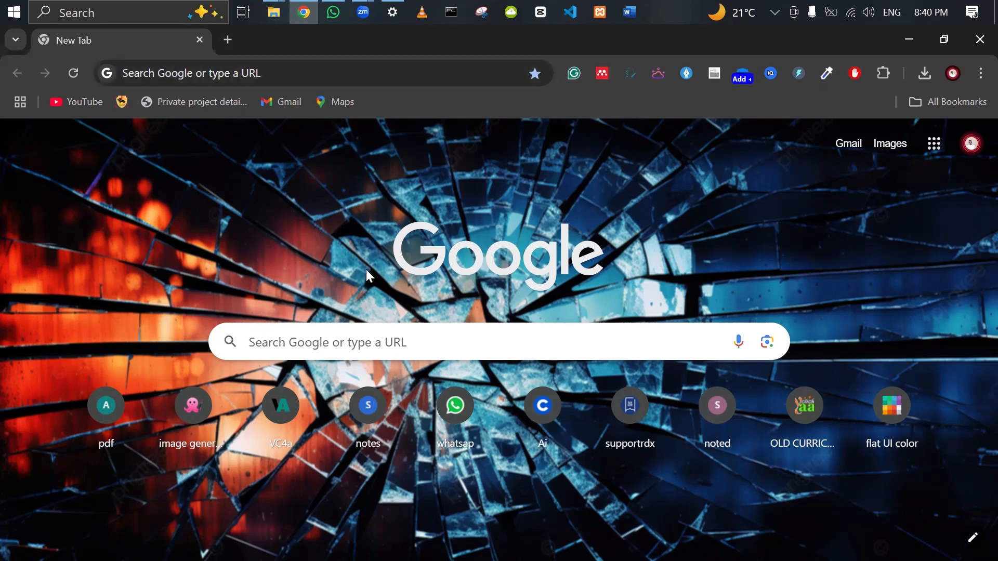
Load canva.com in the browser and open a new empty tab beside it.
{"action": "left_click", "coordinate": [275, 75]}
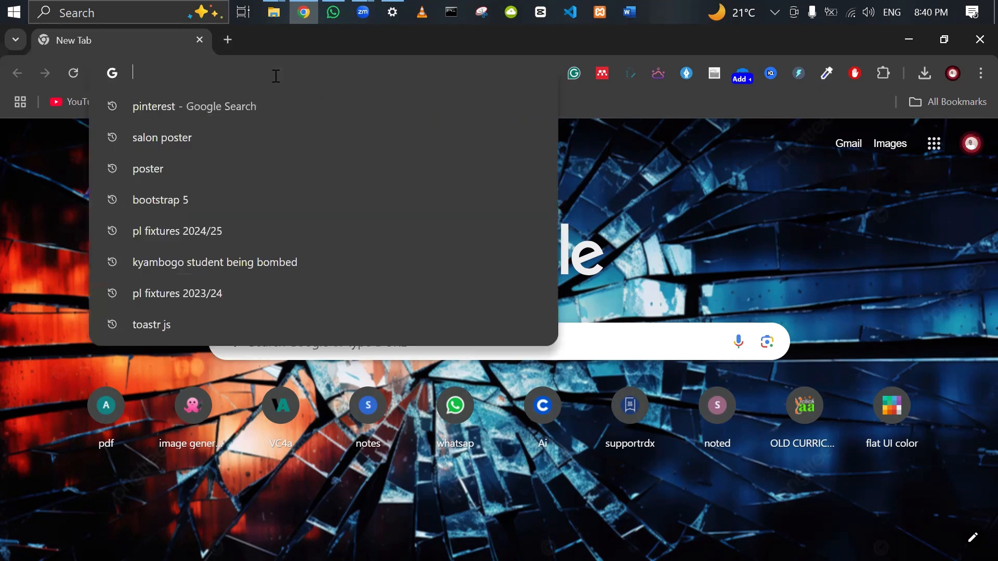
{"action": "type", "text": "ca"}
{"action": "key", "text": "Return"}
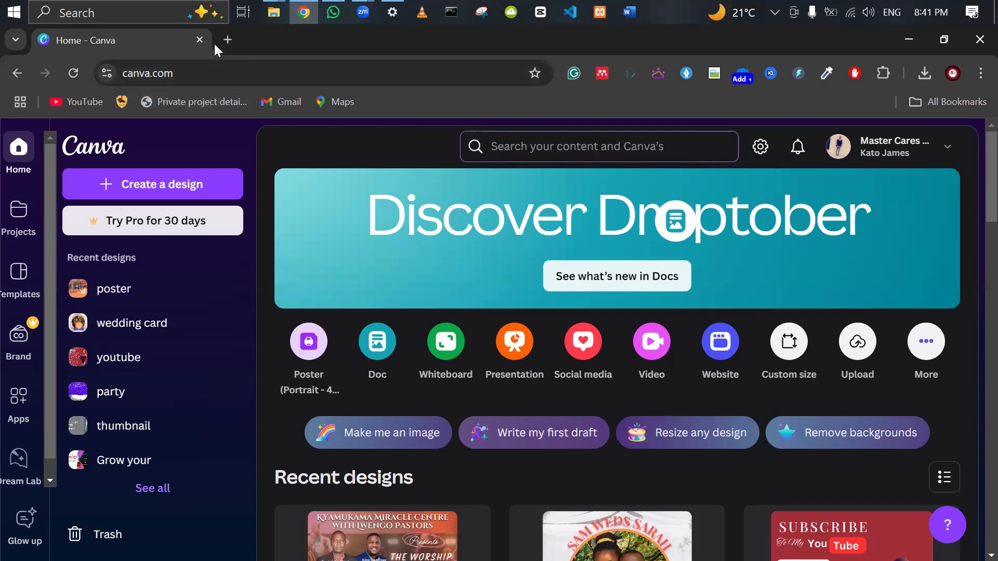
{"action": "key", "text": "ctrl+t"}
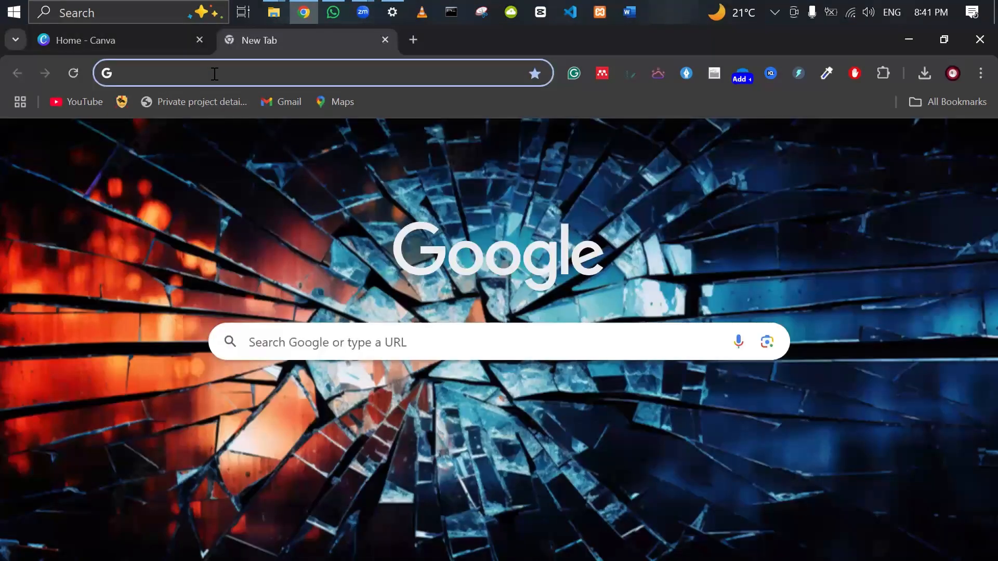
Search Google for 'saloon poster' in the new tab.
{"action": "left_click", "coordinate": [214, 74]}
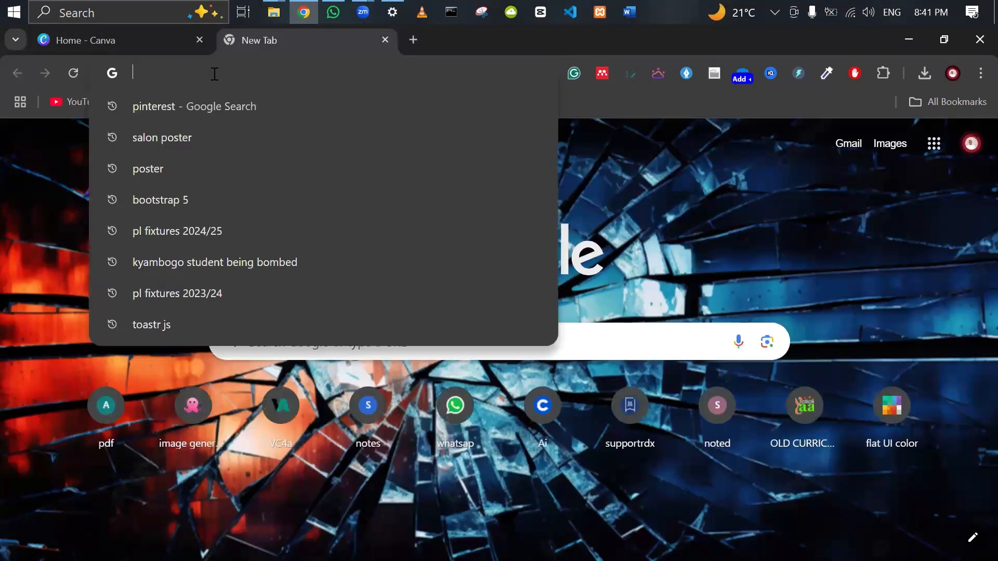
{"action": "type", "text": "poste"}
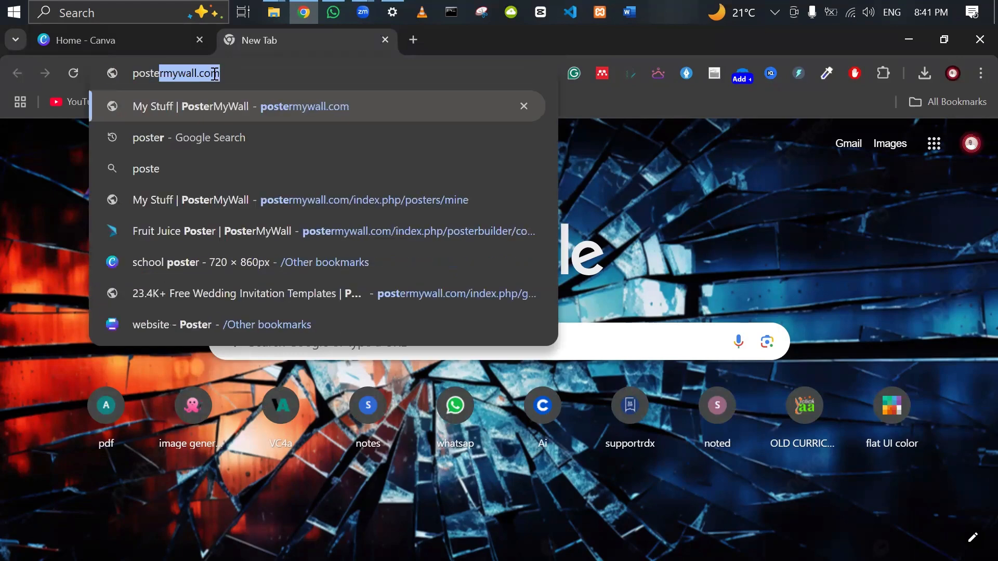
{"action": "type", "text": "r"}
{"action": "key", "text": "BackSpace"}
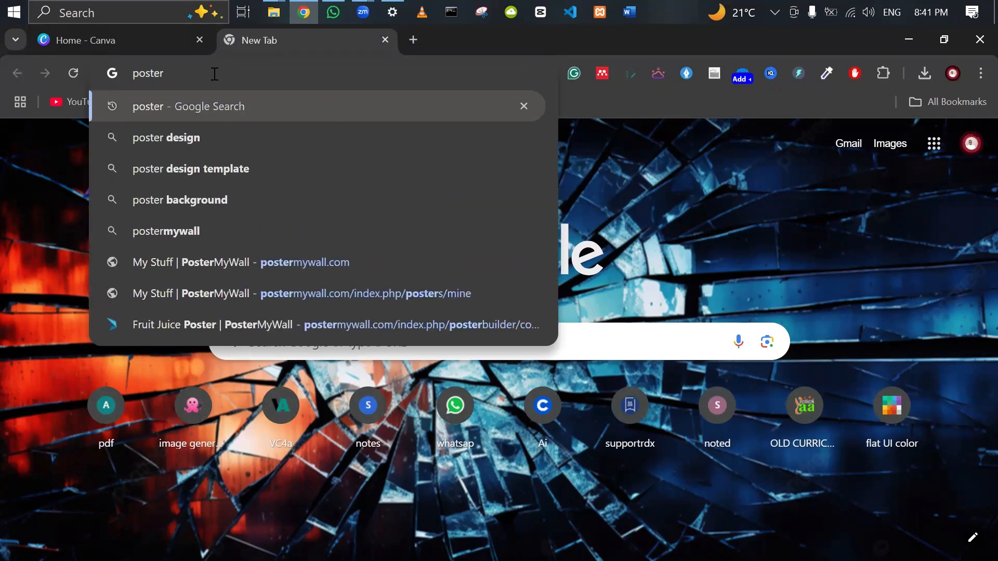
{"action": "key", "text": "BackSpace"}
{"action": "key", "text": "BackSpace"}
{"action": "key", "text": "BackSpace"}
{"action": "key", "text": "BackSpace"}
{"action": "key", "text": "BackSpace"}
{"action": "key", "text": "BackSpace"}
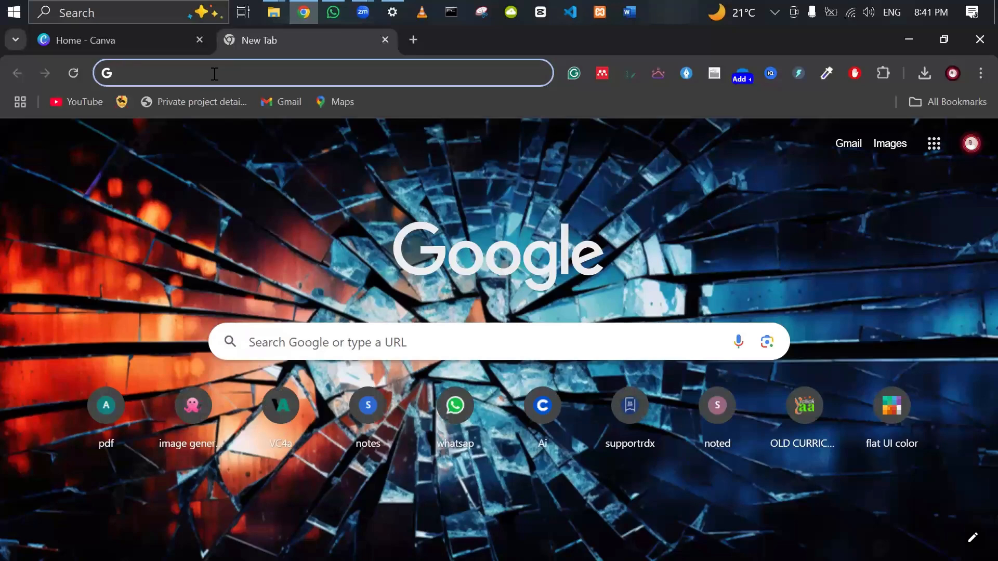
{"action": "type", "text": "sal"}
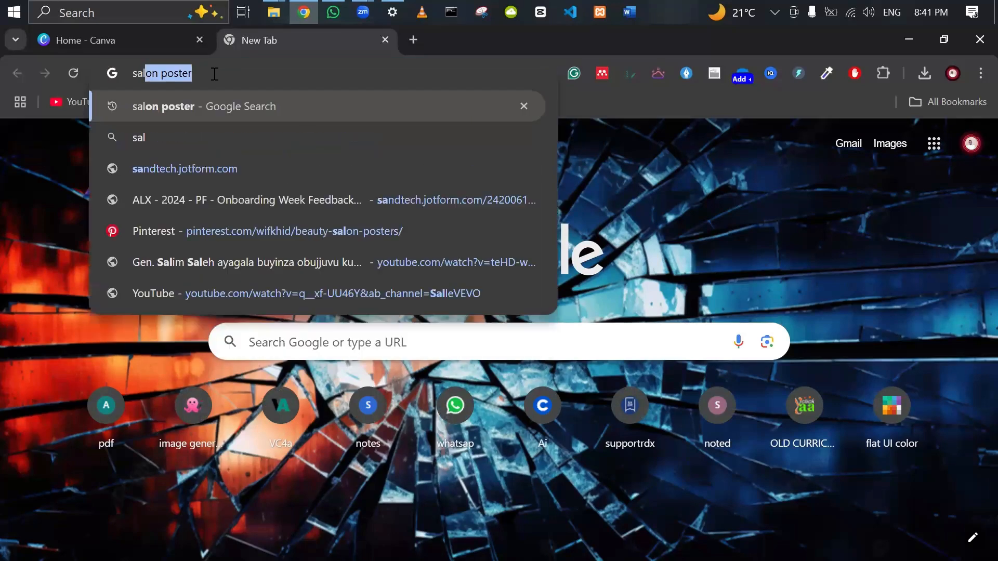
{"action": "type", "text": "oon"}
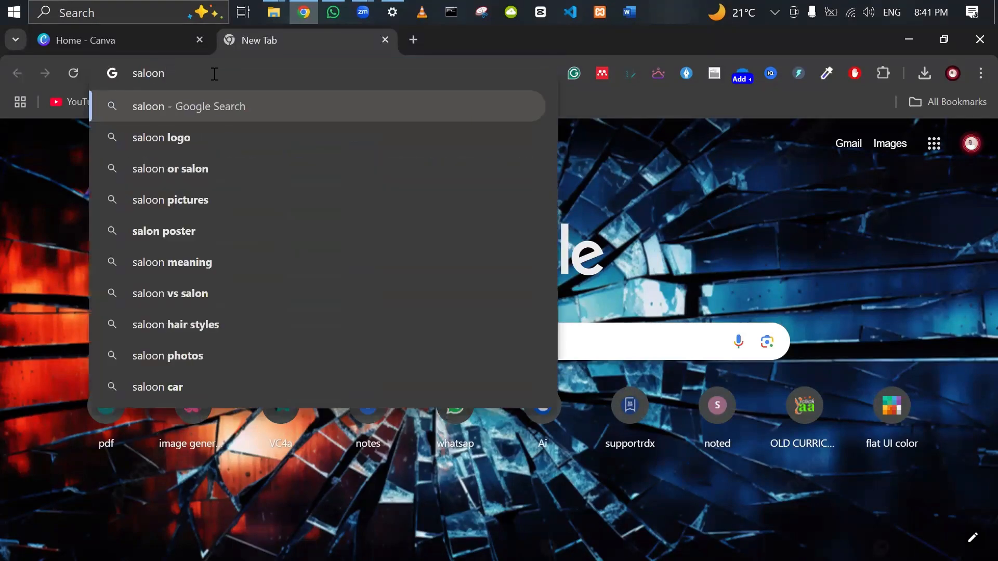
{"action": "type", "text": " poster"}
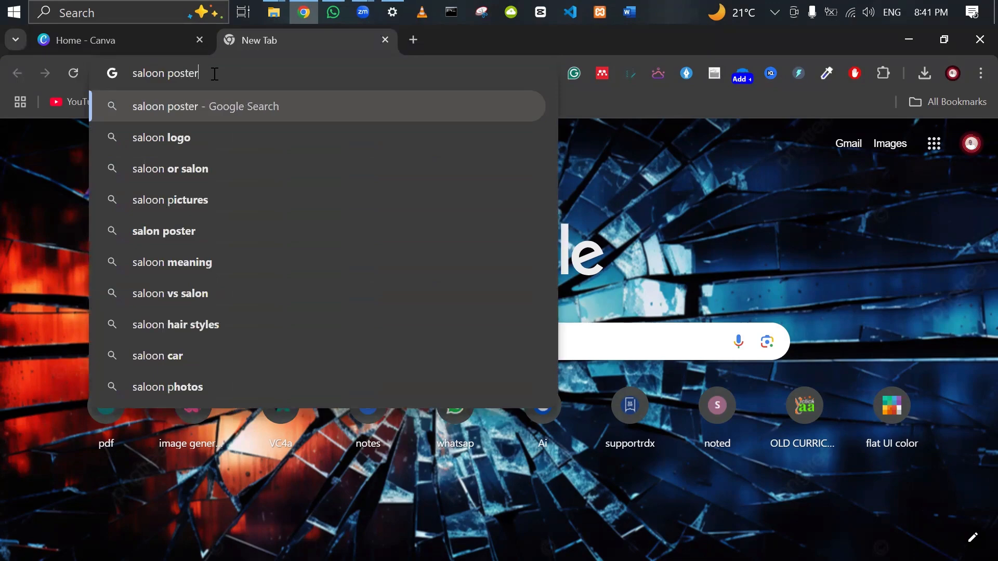
{"action": "key", "text": "Return"}
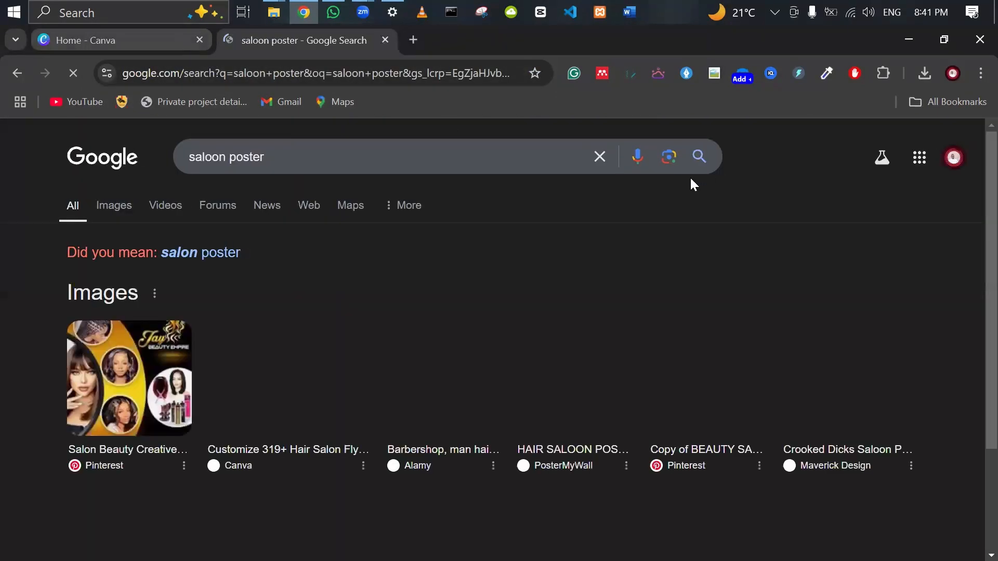
Expand the results to the full Google Images page for saloon poster.
{"action": "scroll", "coordinate": [451, 259], "scroll_direction": "down", "scroll_amount": 4}
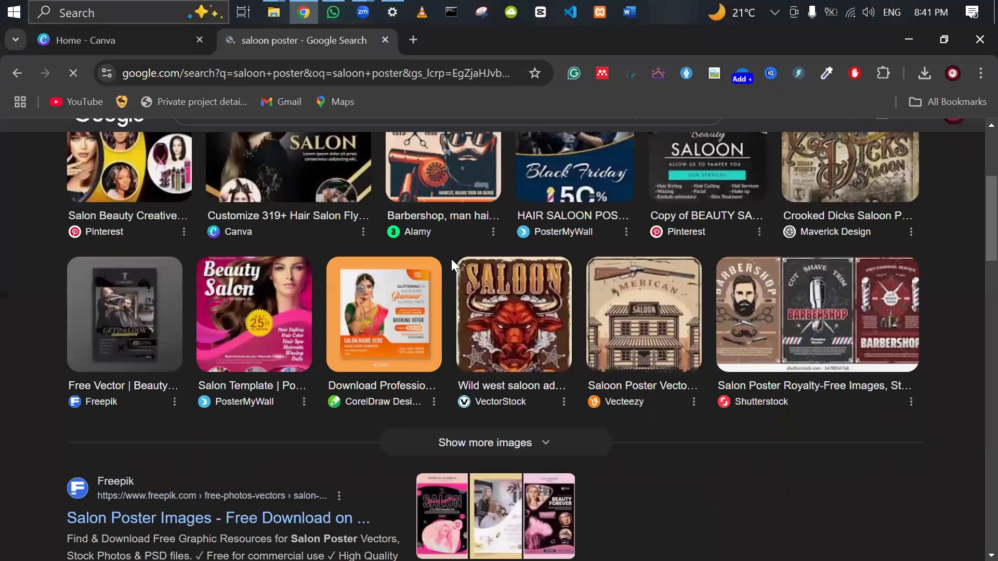
{"action": "scroll", "coordinate": [451, 259], "scroll_direction": "down", "scroll_amount": 1}
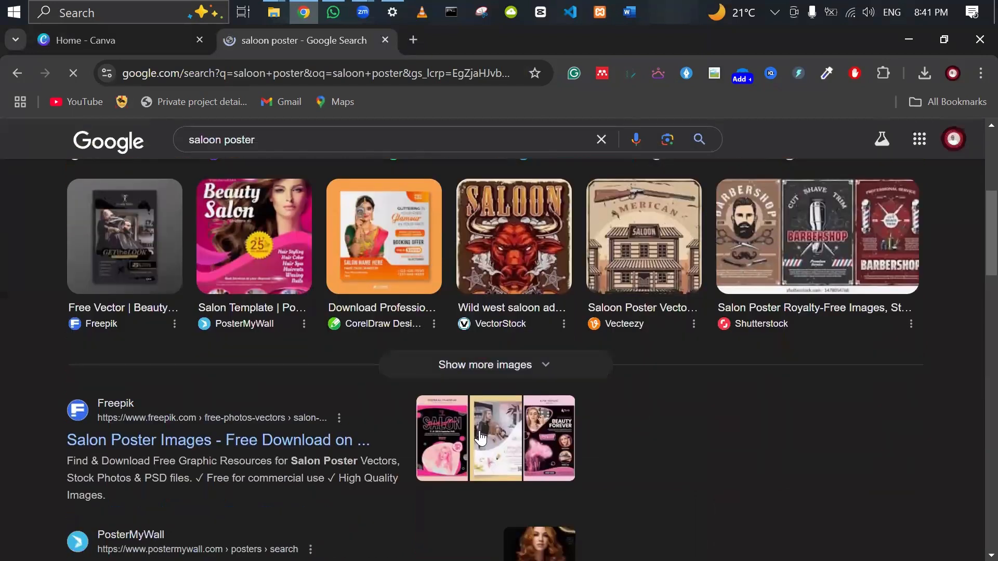
{"action": "left_click", "coordinate": [457, 367]}
{"action": "scroll", "coordinate": [457, 369], "scroll_direction": "down", "scroll_amount": 5}
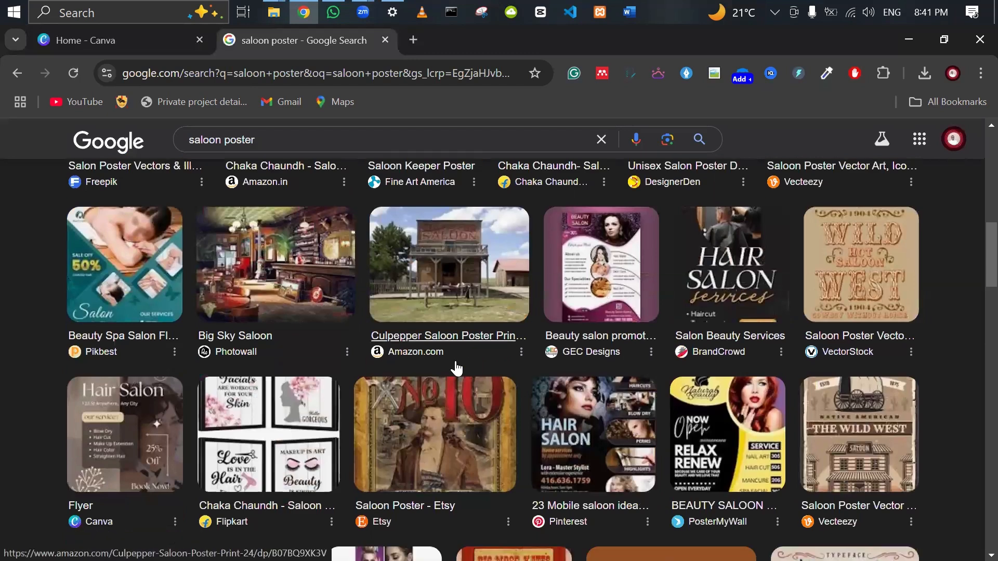
{"action": "scroll", "coordinate": [457, 368], "scroll_direction": "up", "scroll_amount": 1}
{"action": "scroll", "coordinate": [456, 369], "scroll_direction": "down", "scroll_amount": 1}
{"action": "scroll", "coordinate": [457, 368], "scroll_direction": "down", "scroll_amount": 2}
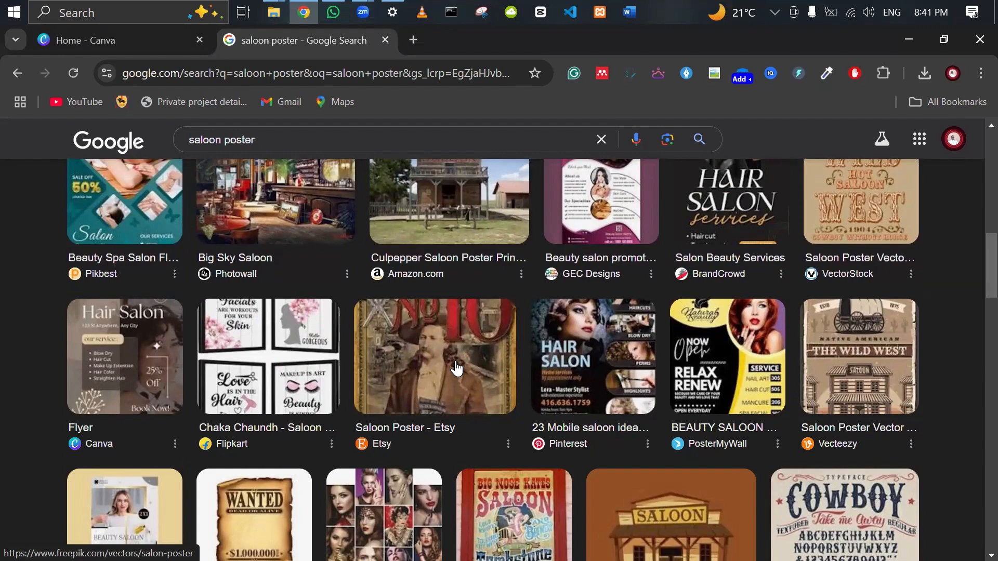
{"action": "scroll", "coordinate": [456, 369], "scroll_direction": "down", "scroll_amount": 6}
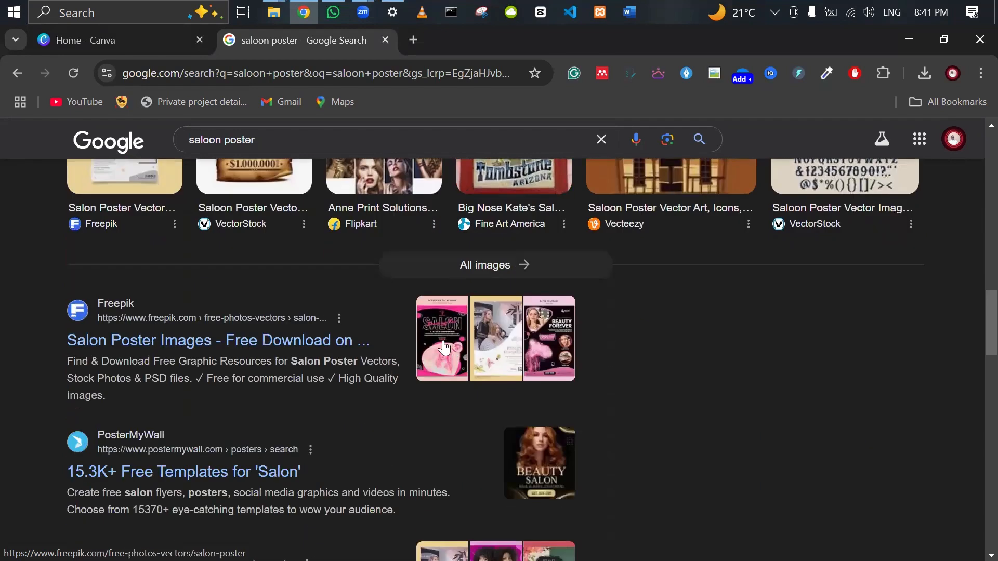
{"action": "left_click", "coordinate": [482, 264]}
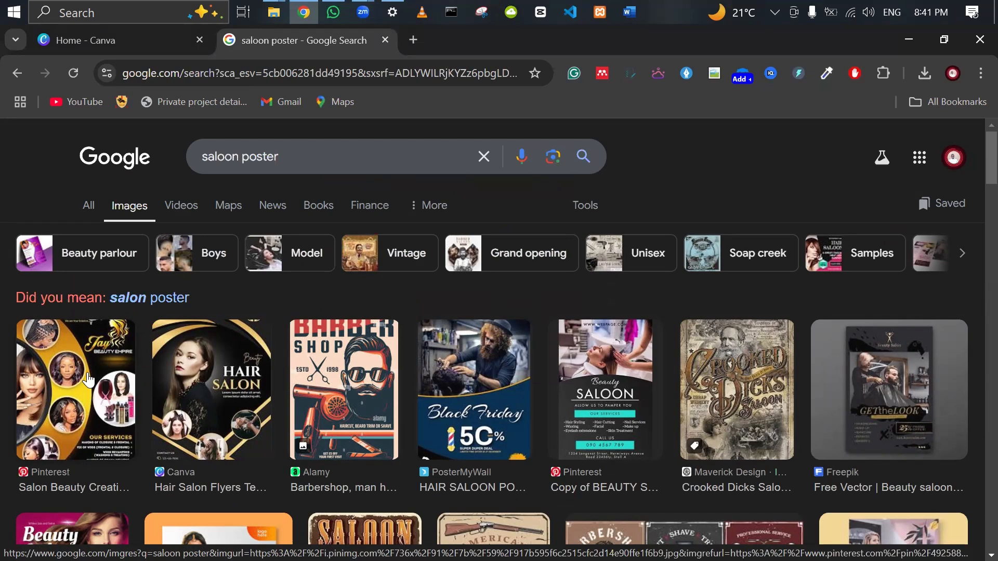
Save the Salon Beauty Creative Design poster as download.jpg in Downloads and open that folder.
{"action": "left_click", "coordinate": [88, 381]}
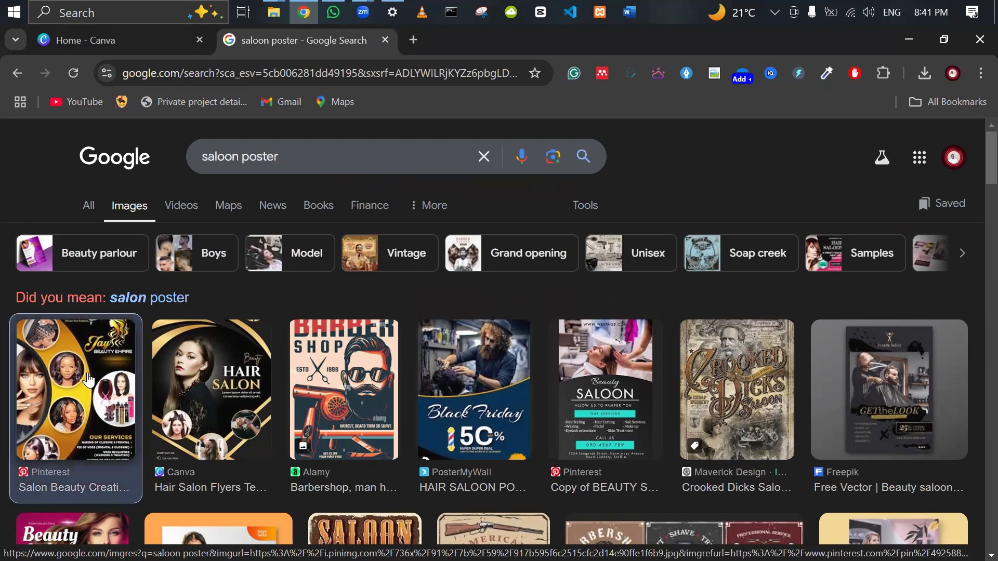
{"action": "left_click", "coordinate": [83, 375]}
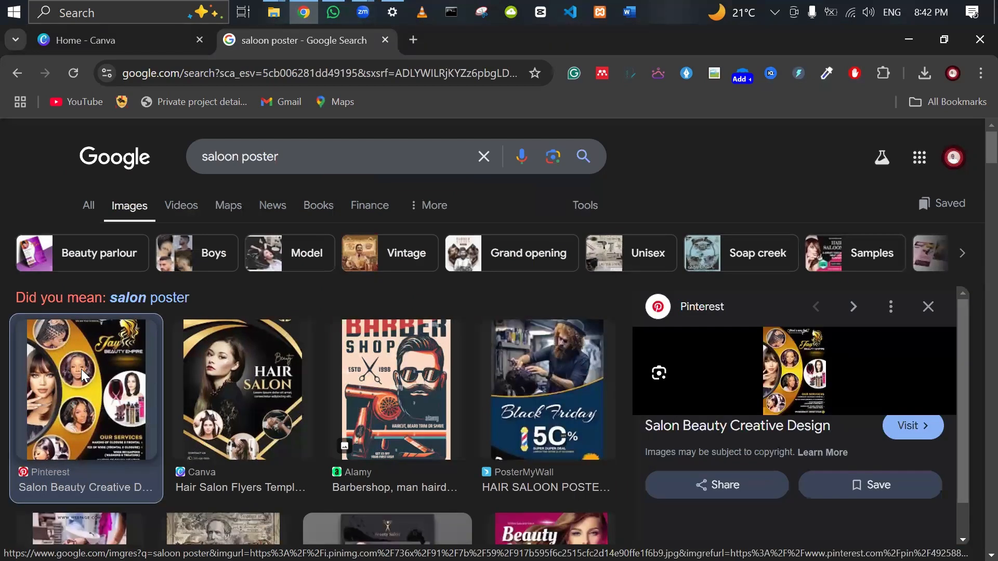
{"action": "right_click", "coordinate": [83, 376]}
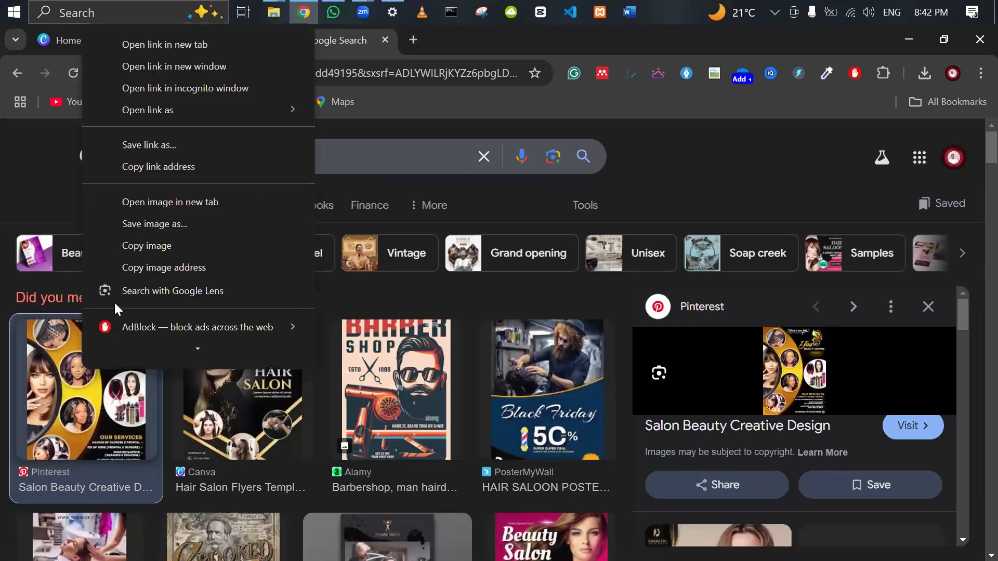
{"action": "left_click", "coordinate": [159, 229]}
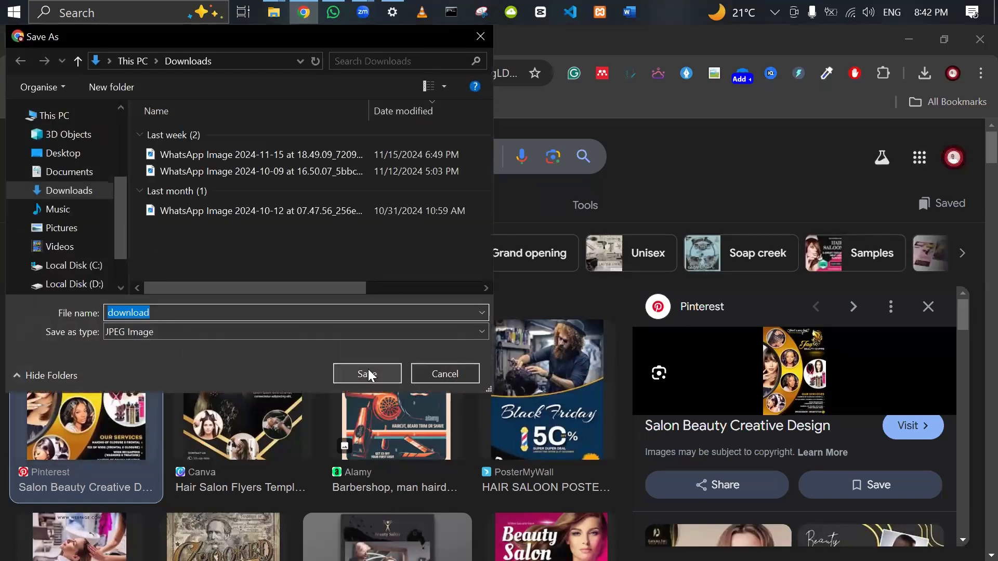
{"action": "left_click", "coordinate": [367, 373]}
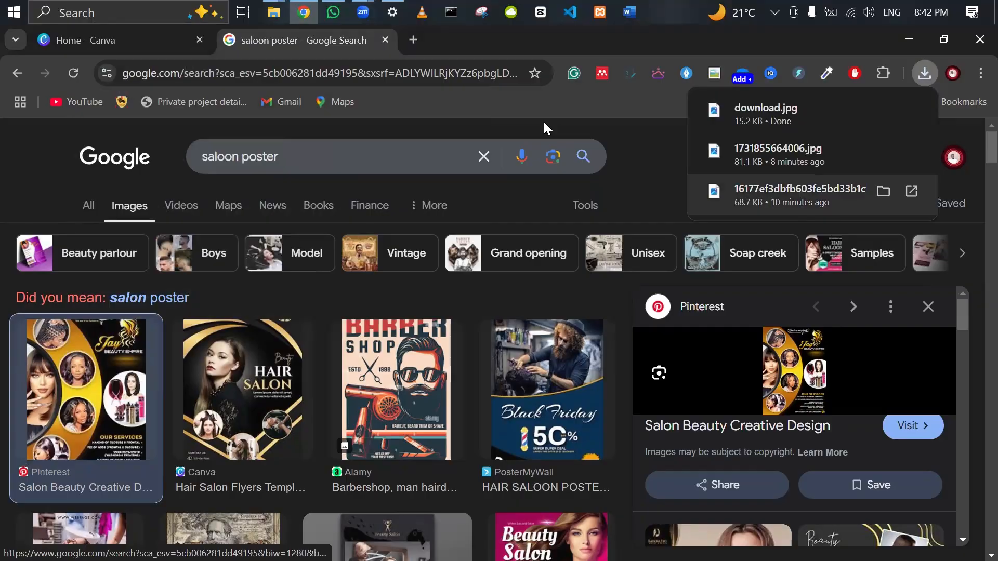
{"action": "left_click", "coordinate": [274, 12]}
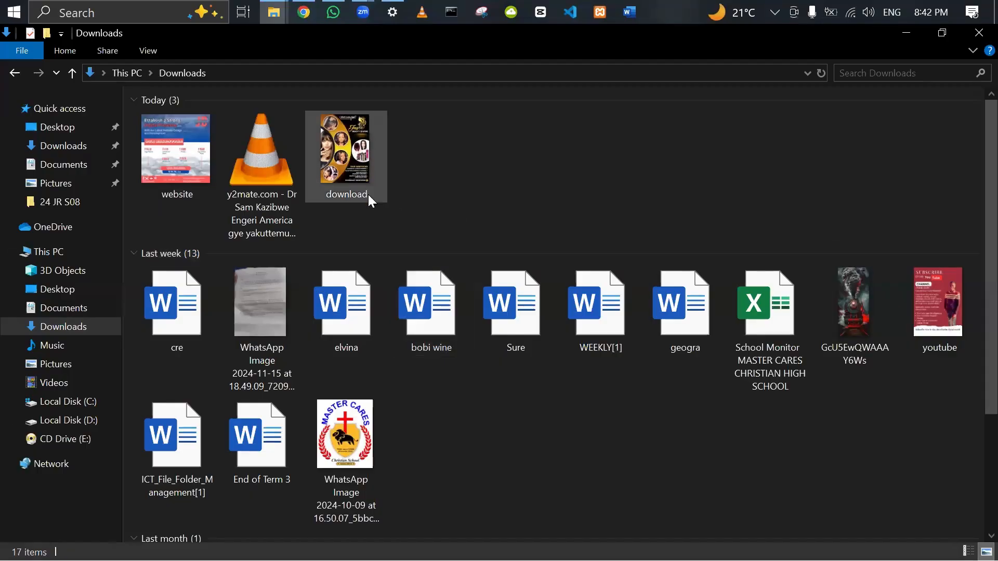
{"action": "left_click", "coordinate": [346, 148]}
Open download.jpg in Photos, zoom in on it, then return to the saloon poster results.
{"action": "double_click", "coordinate": [346, 148]}
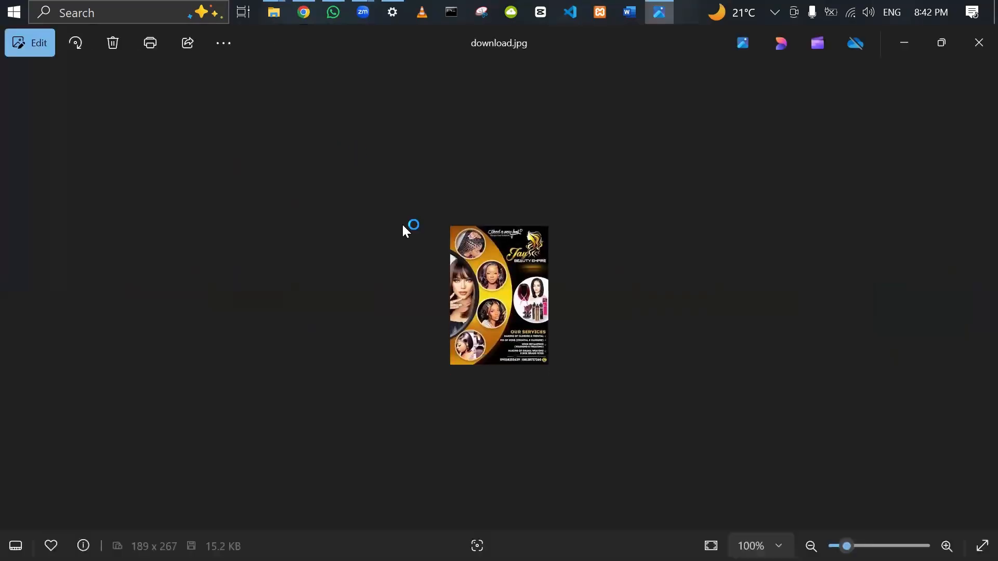
{"action": "scroll", "coordinate": [502, 284], "scroll_direction": "up", "scroll_amount": 5}
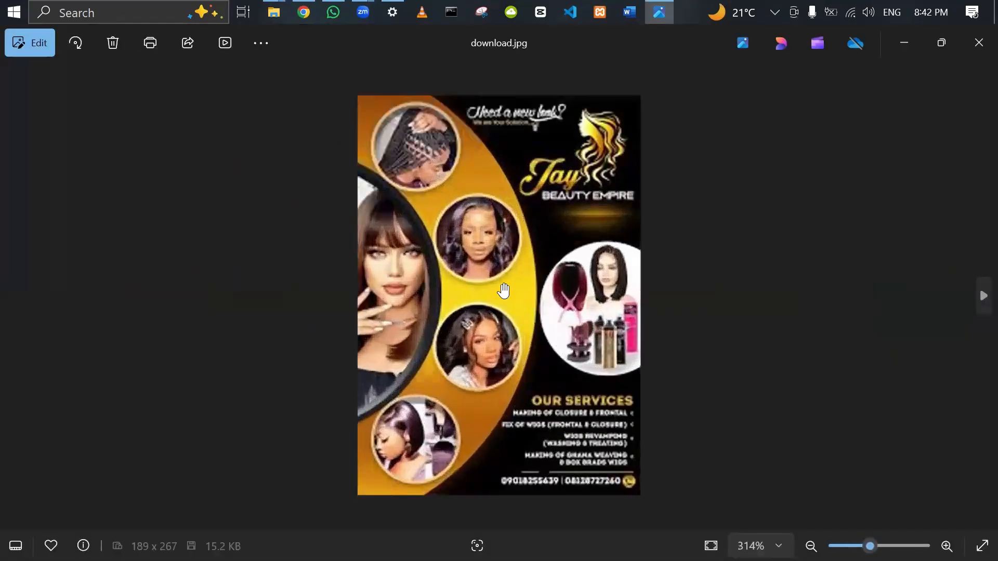
{"action": "scroll", "coordinate": [503, 289], "scroll_direction": "down", "scroll_amount": 2}
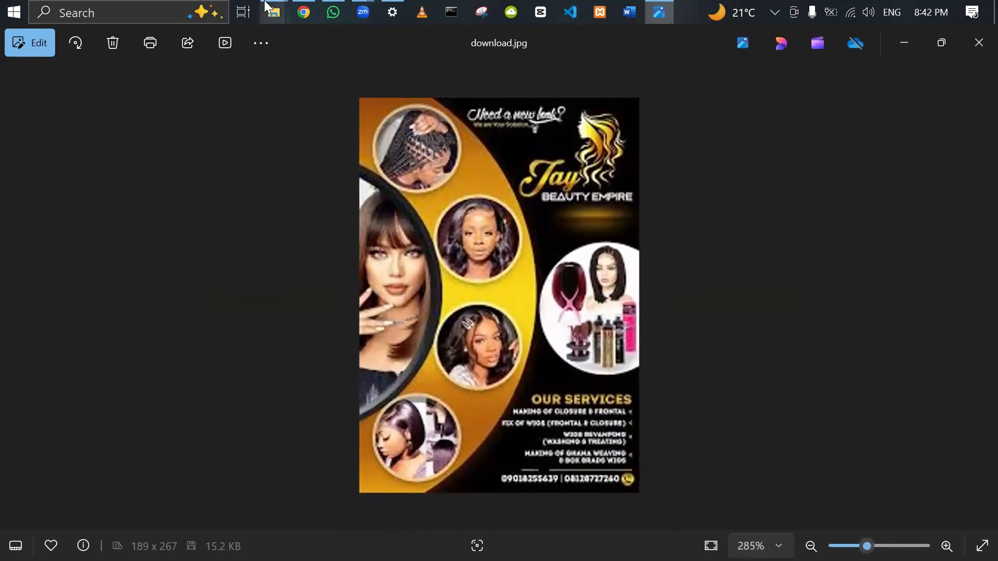
{"action": "left_click", "coordinate": [304, 12]}
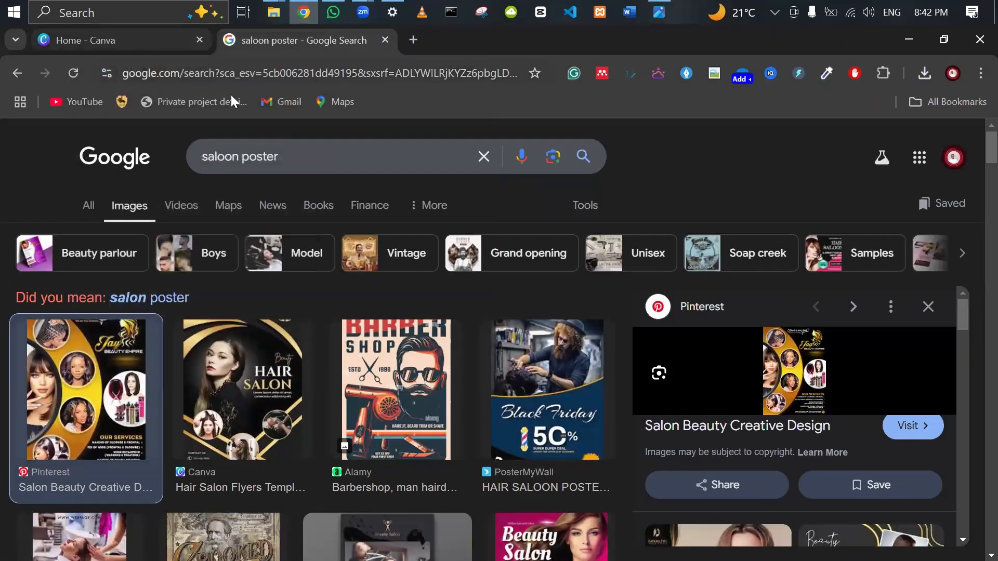
Search Canva home for 'poster' templates.
{"action": "left_click", "coordinate": [83, 40]}
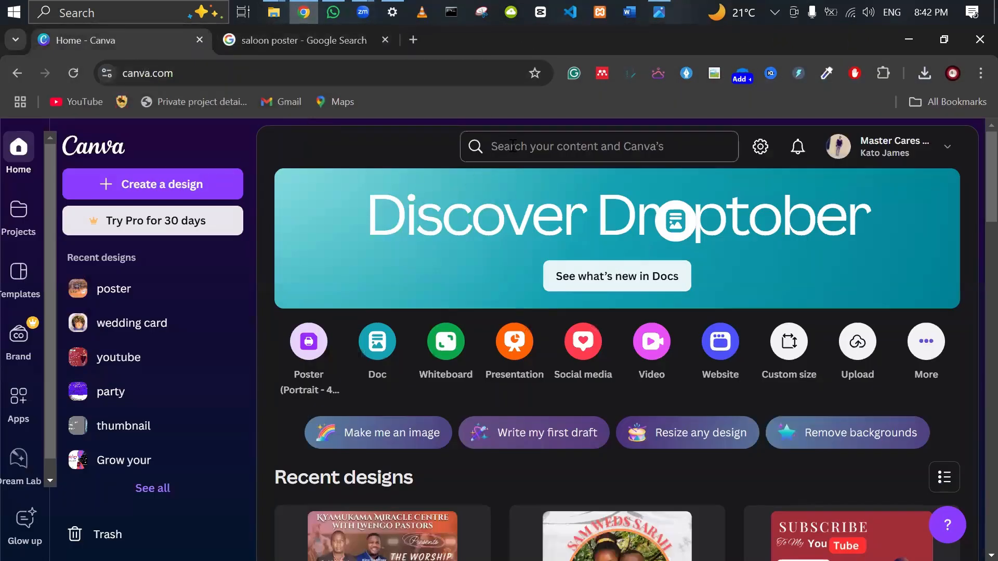
{"action": "left_click", "coordinate": [512, 146]}
{"action": "type", "text": "po"}
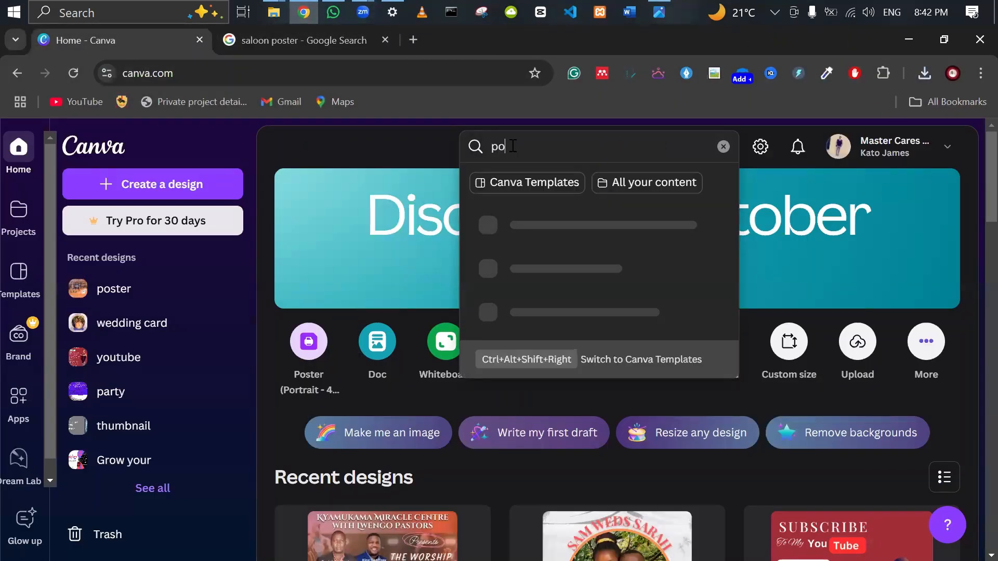
{"action": "type", "text": "ster"}
{"action": "key", "text": "Return"}
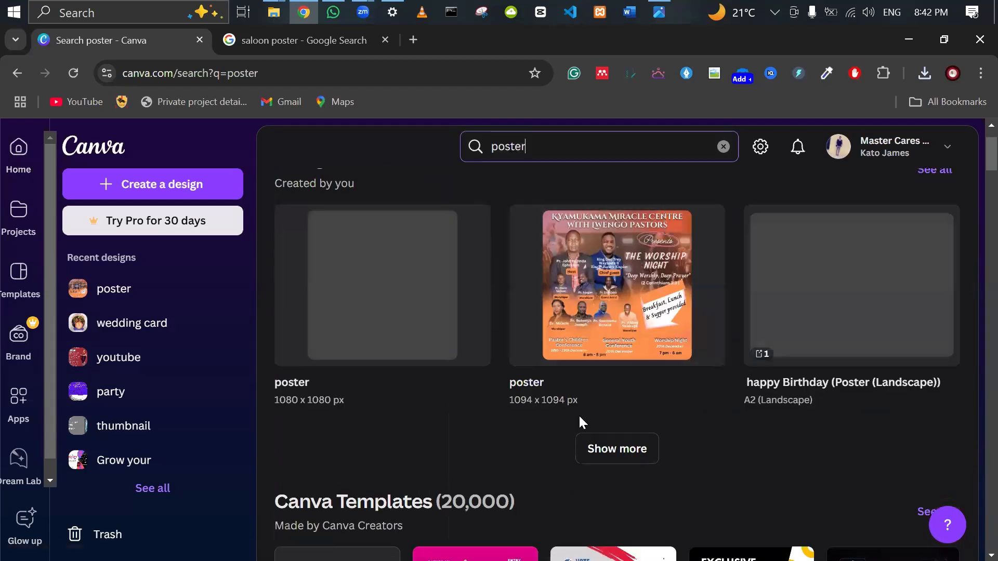
Browse the poster templates and create a blank poster design.
{"action": "scroll", "coordinate": [579, 416], "scroll_direction": "down", "scroll_amount": 5}
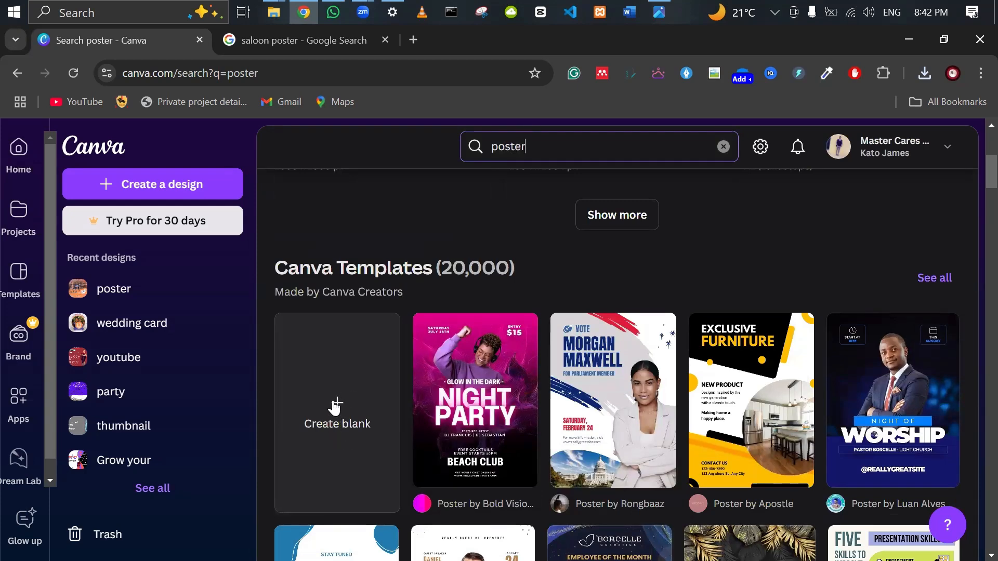
{"action": "scroll", "coordinate": [546, 416], "scroll_direction": "down", "scroll_amount": 2}
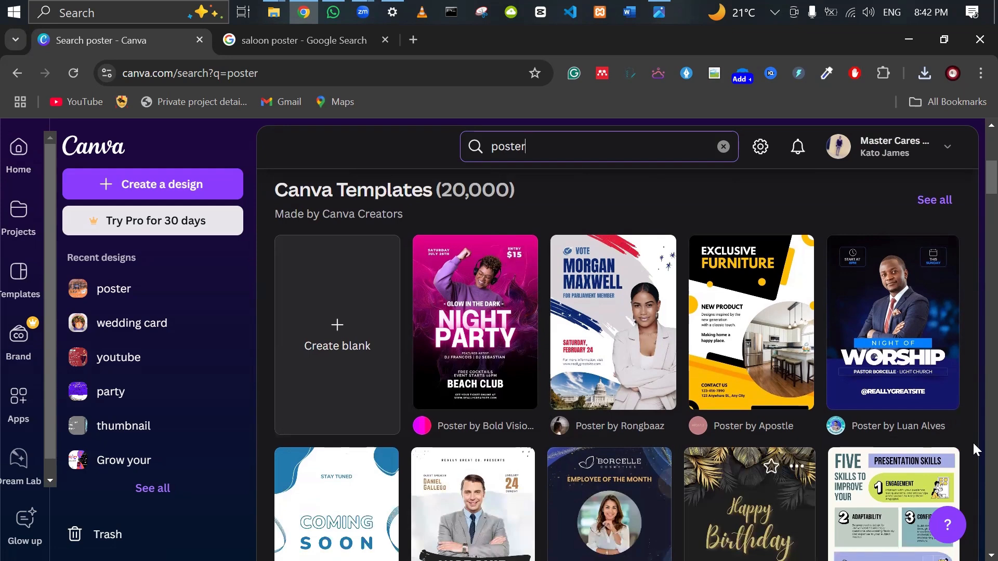
{"action": "scroll", "coordinate": [645, 369], "scroll_direction": "down", "scroll_amount": 3}
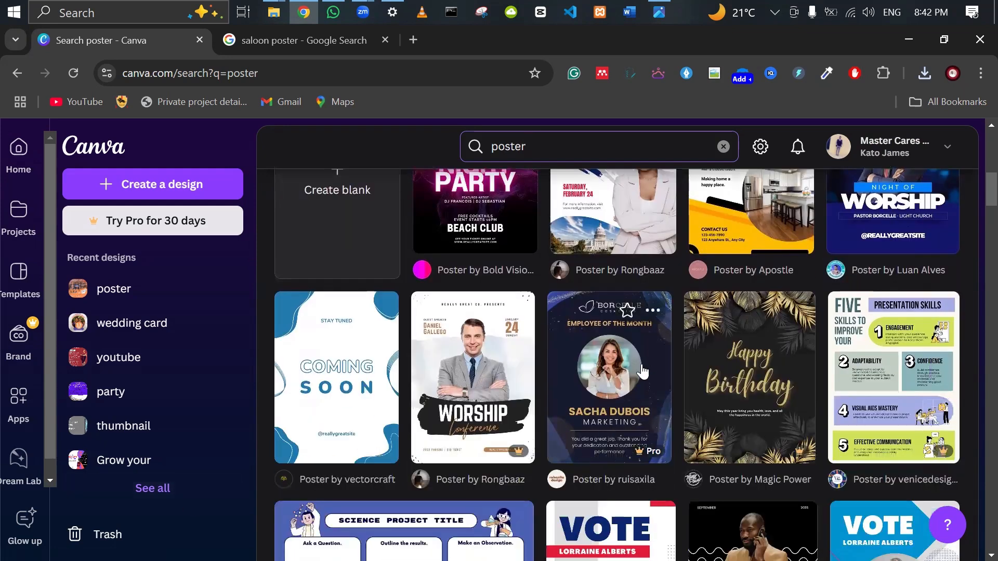
{"action": "scroll", "coordinate": [643, 372], "scroll_direction": "up", "scroll_amount": 2}
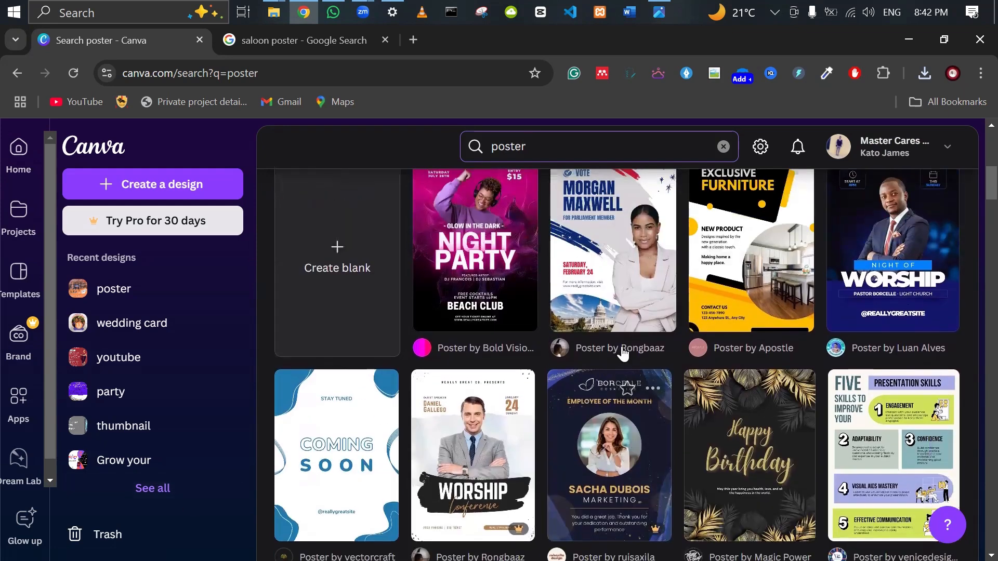
{"action": "scroll", "coordinate": [642, 390], "scroll_direction": "down", "scroll_amount": 3}
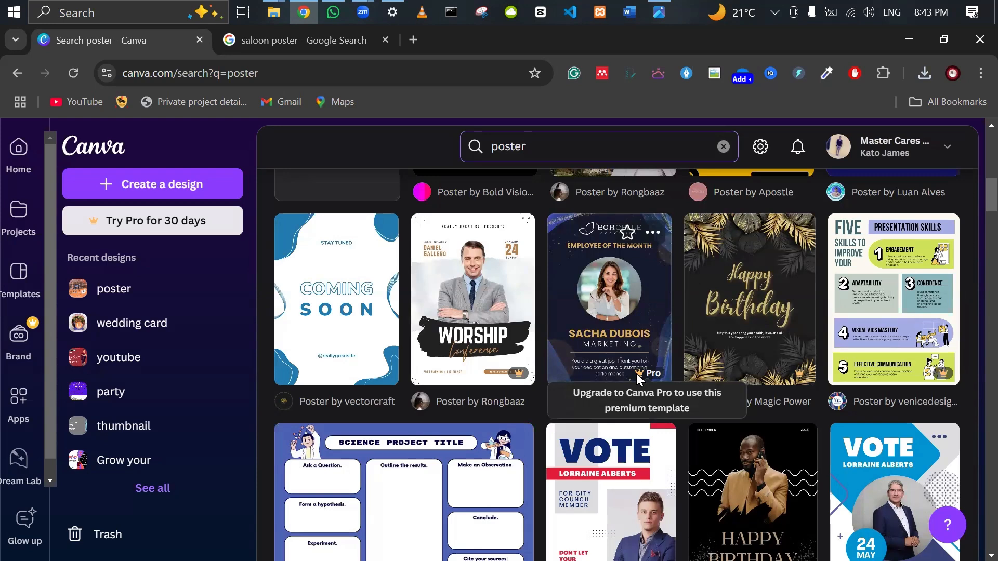
{"action": "scroll", "coordinate": [338, 350], "scroll_direction": "up", "scroll_amount": 5}
{"action": "left_click", "coordinate": [328, 338]}
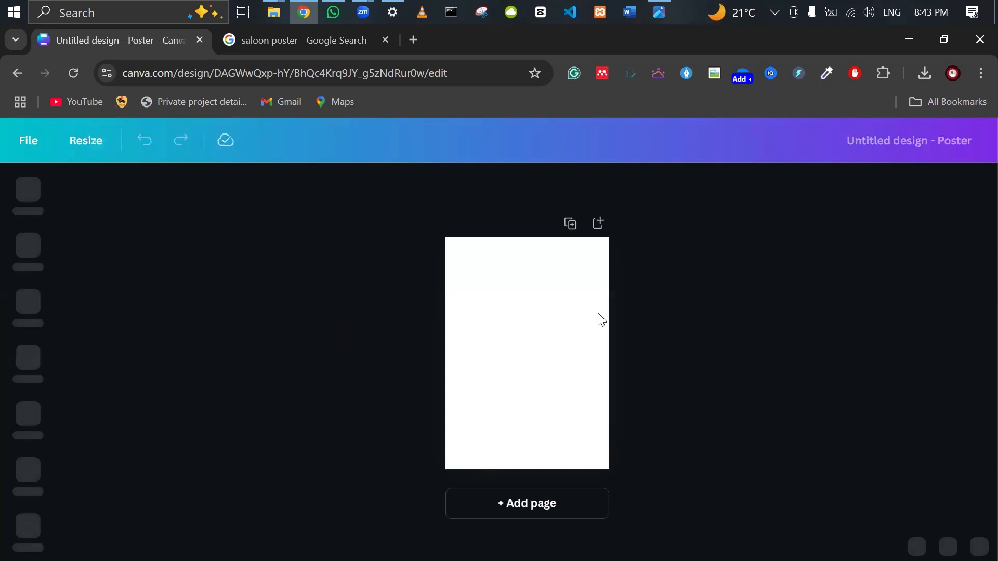
Select the blank poster page, zoom it to fit, and bring up the reference poster.
{"action": "left_click", "coordinate": [493, 323]}
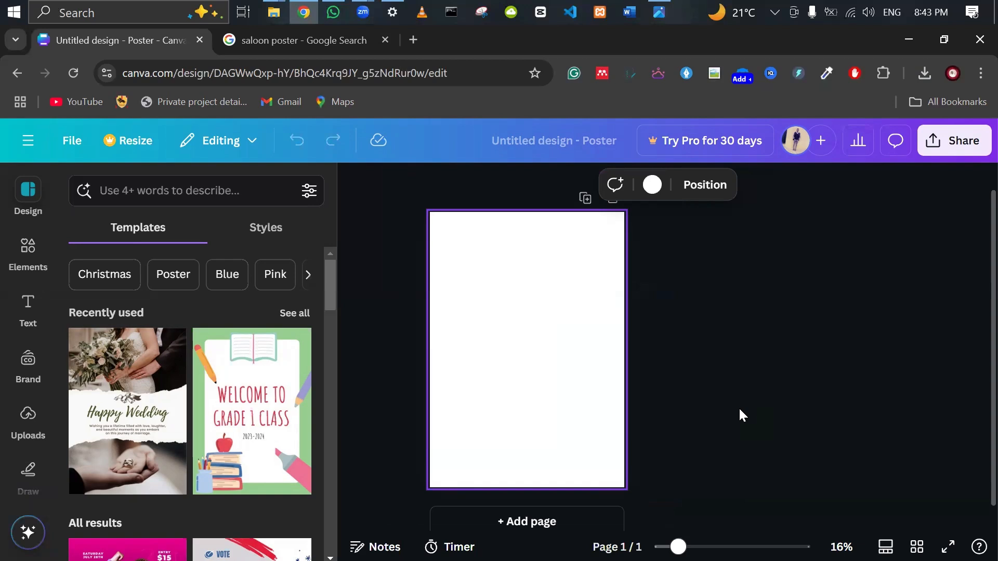
{"action": "scroll", "coordinate": [738, 407], "scroll_direction": "down", "scroll_amount": 3, "text": "ctrl"}
{"action": "scroll", "coordinate": [738, 412], "scroll_direction": "up", "scroll_amount": 1}
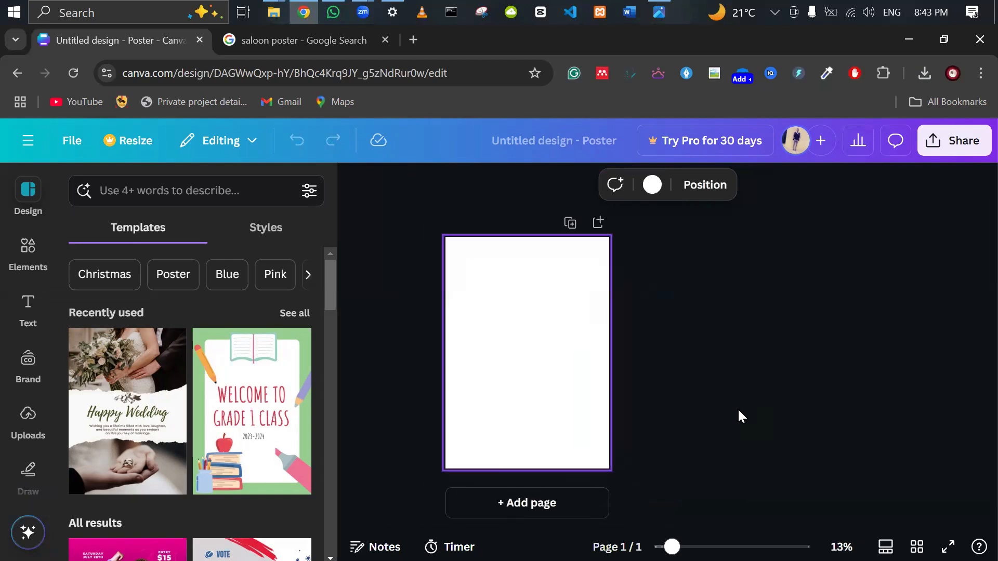
{"action": "scroll", "coordinate": [739, 411], "scroll_direction": "up", "scroll_amount": 3}
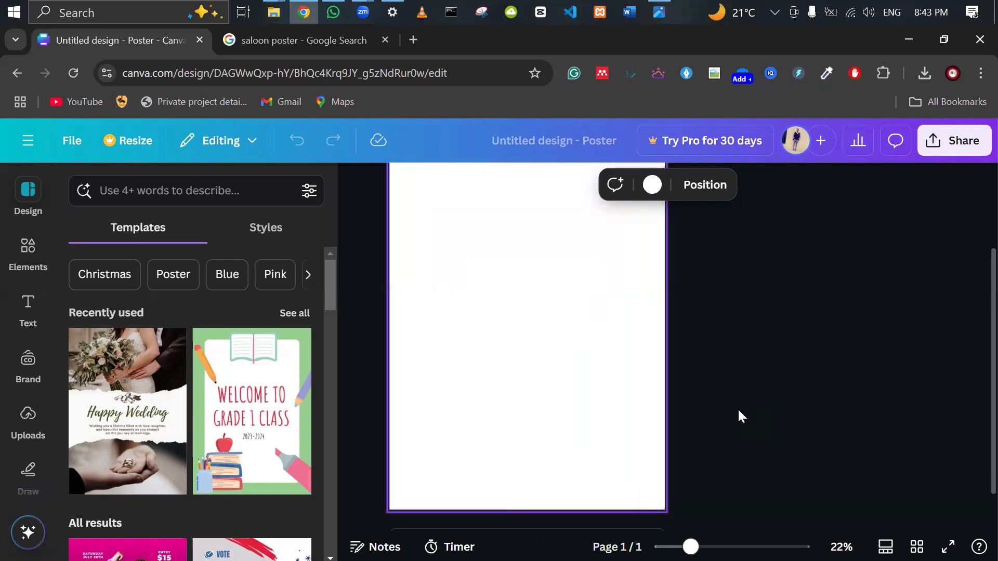
{"action": "scroll", "coordinate": [741, 416], "scroll_direction": "up", "scroll_amount": 1}
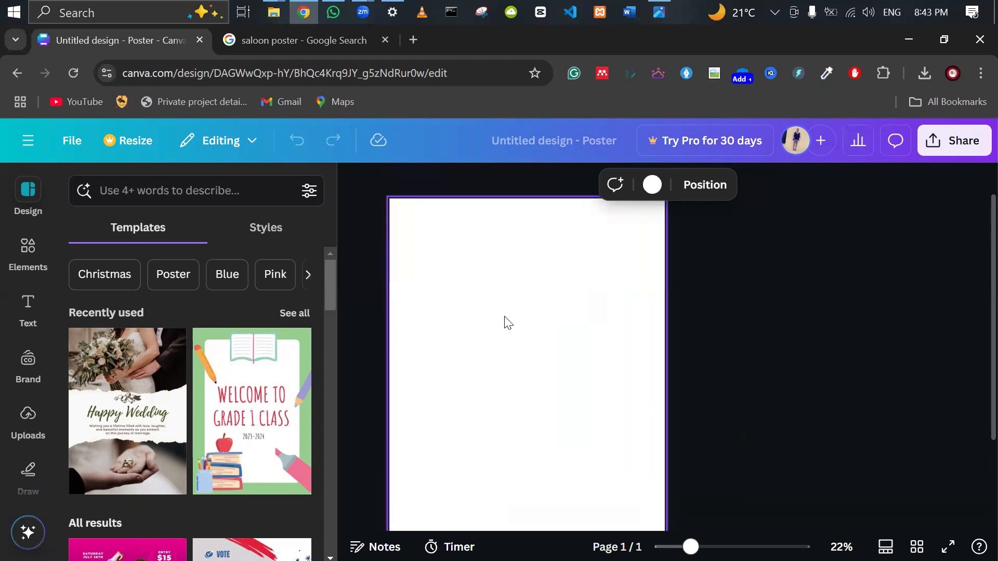
{"action": "left_click", "coordinate": [660, 12]}
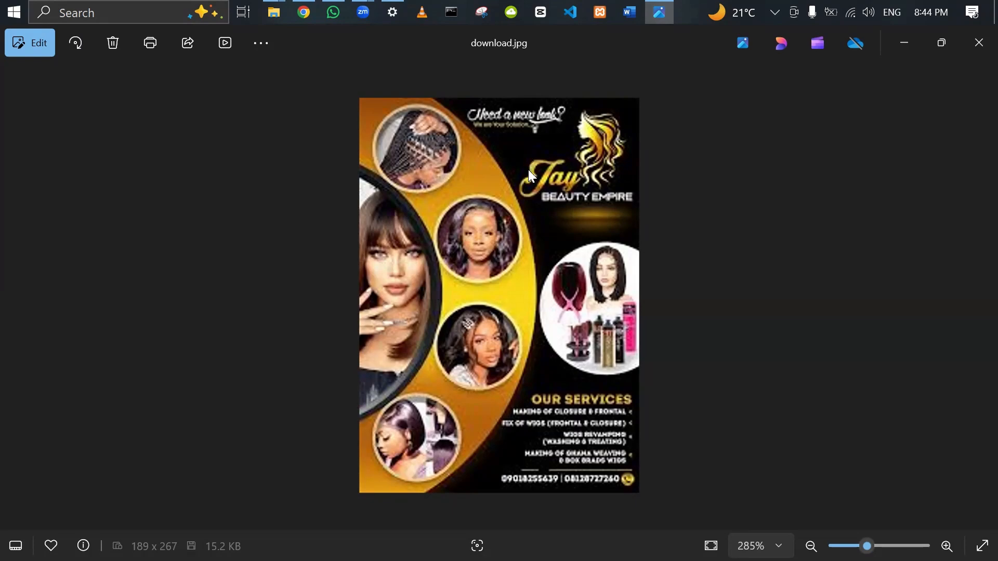
Return from the reference poster in Photos to the Canva poster editor.
{"action": "left_click", "coordinate": [306, 15]}
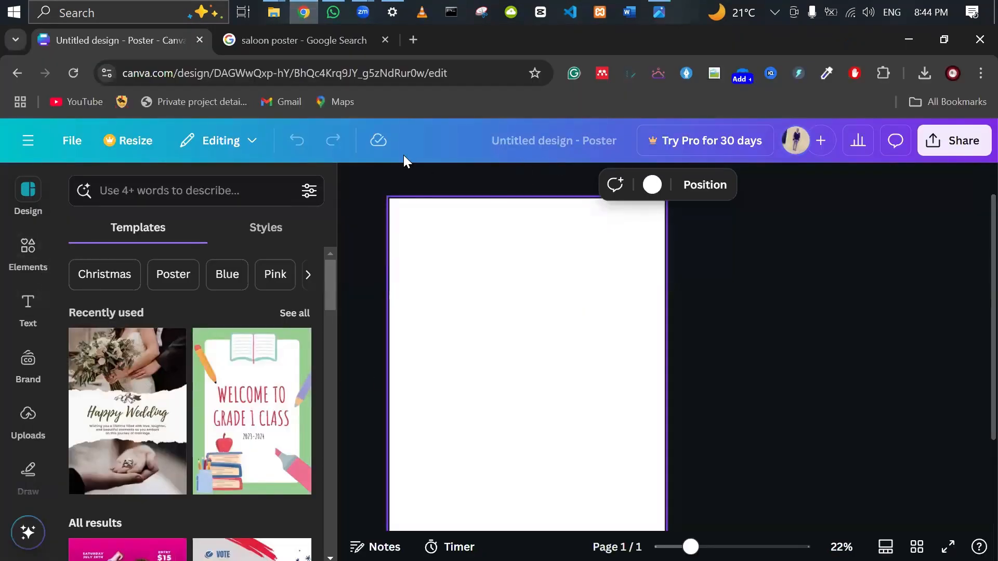
Glance at the reference poster, then check and close Canva's Uploads panel.
{"action": "left_click", "coordinate": [660, 12]}
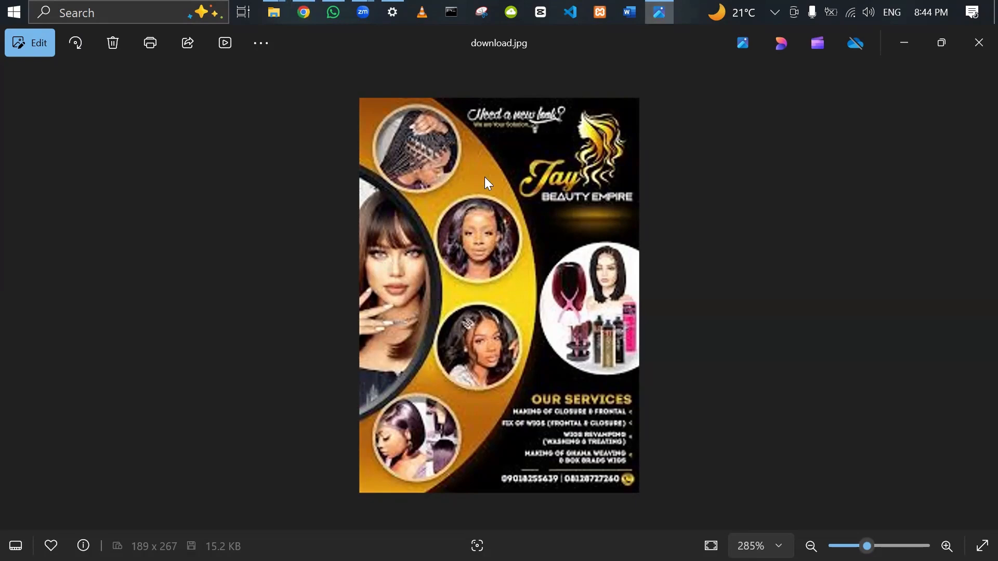
{"action": "left_click", "coordinate": [302, 8]}
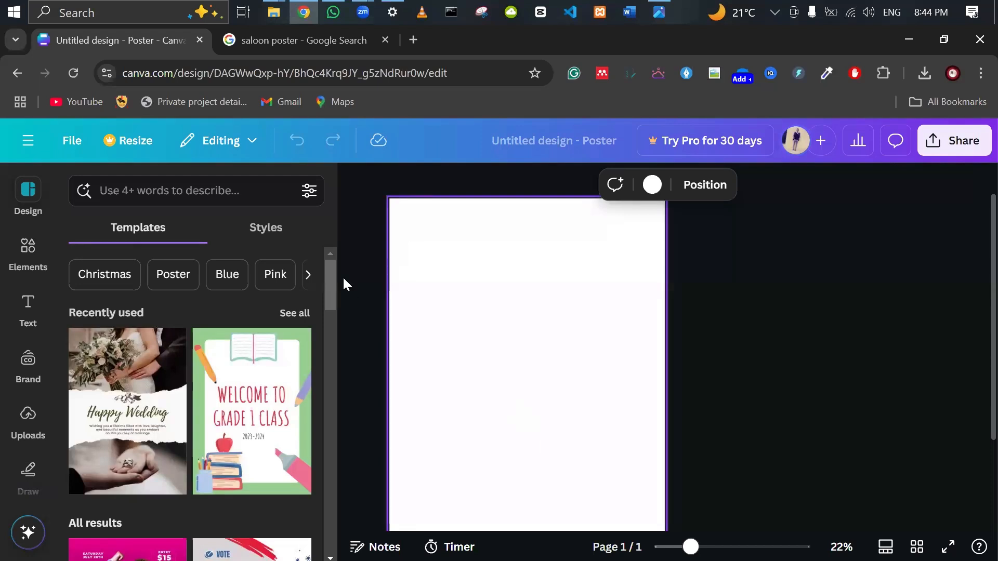
{"action": "left_click", "coordinate": [27, 422]}
{"action": "left_click", "coordinate": [356, 182]}
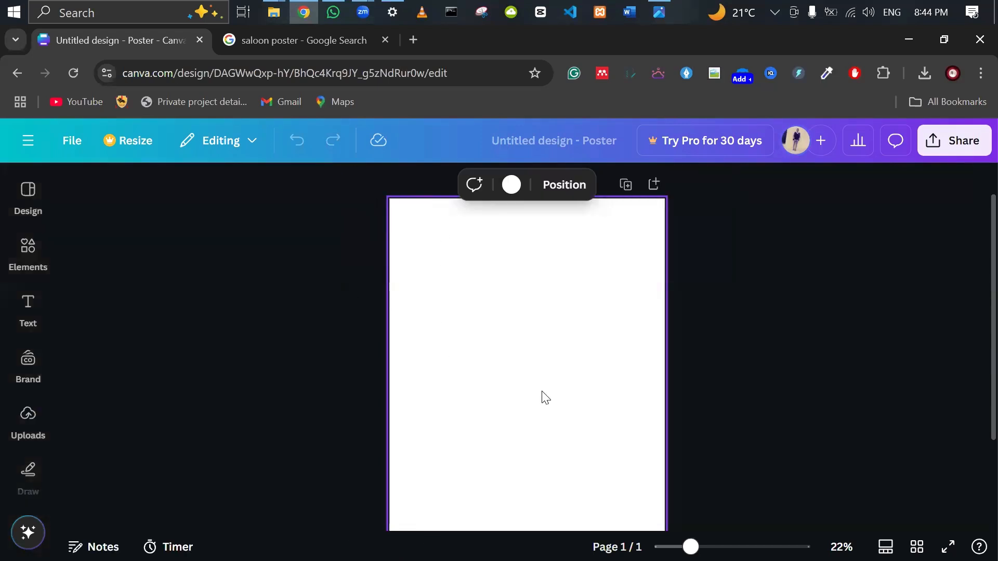
Fill the poster page background with the black Default colors swatch.
{"action": "left_click", "coordinate": [512, 185]}
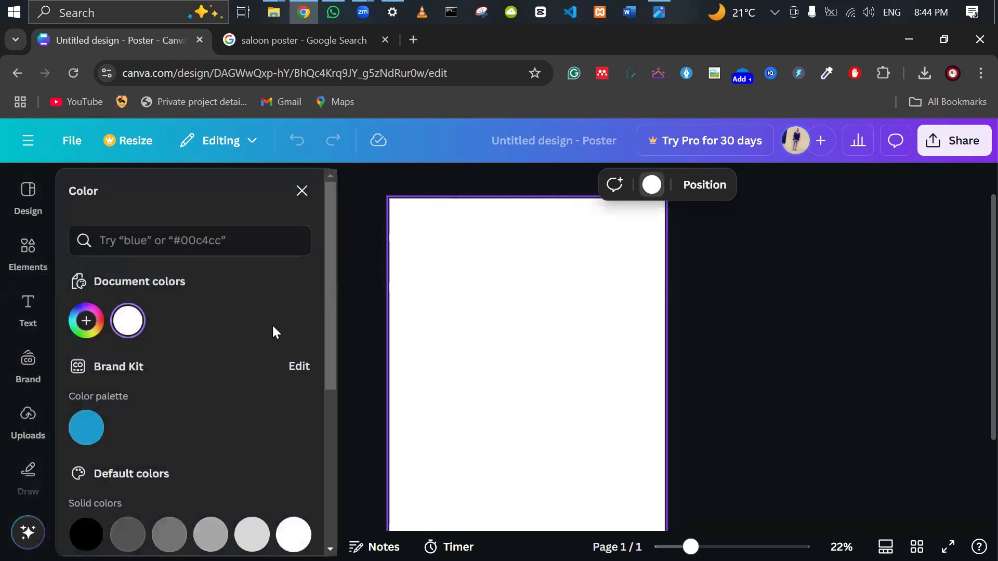
{"action": "scroll", "coordinate": [232, 454], "scroll_direction": "down", "scroll_amount": 3}
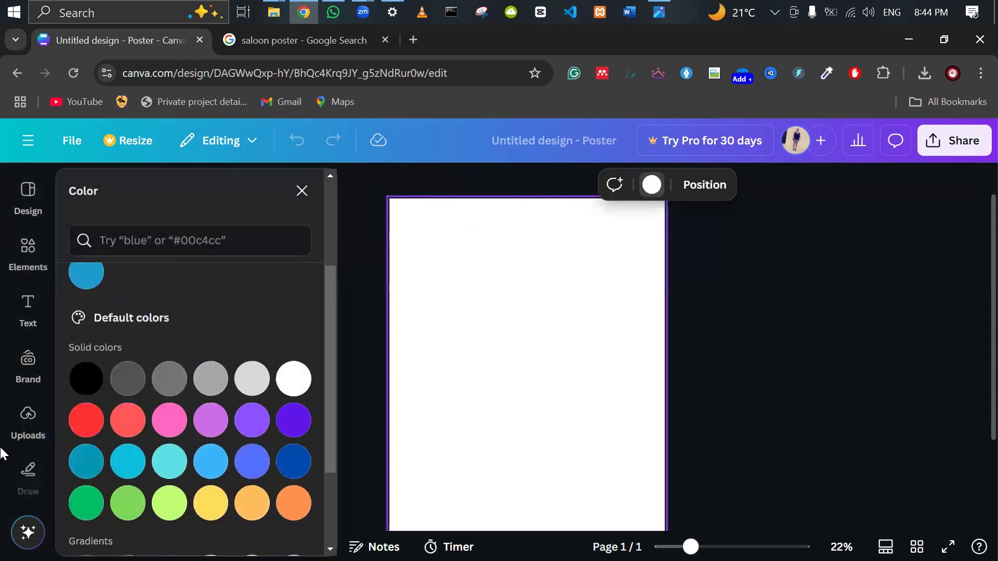
{"action": "scroll", "coordinate": [156, 442], "scroll_direction": "down", "scroll_amount": 1}
{"action": "scroll", "coordinate": [156, 442], "scroll_direction": "down", "scroll_amount": 2}
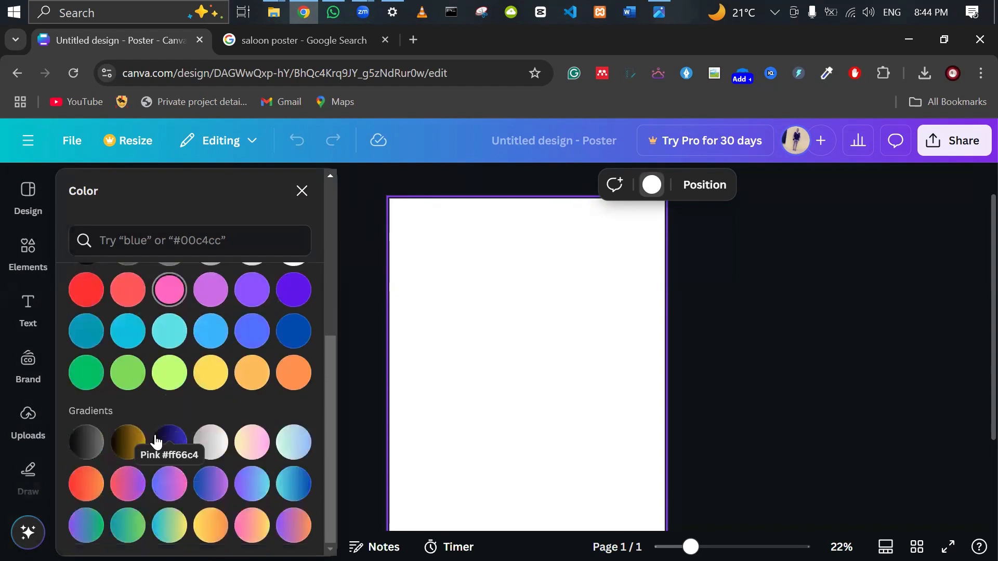
{"action": "scroll", "coordinate": [129, 397], "scroll_direction": "up", "scroll_amount": 5}
{"action": "left_click", "coordinate": [91, 493]}
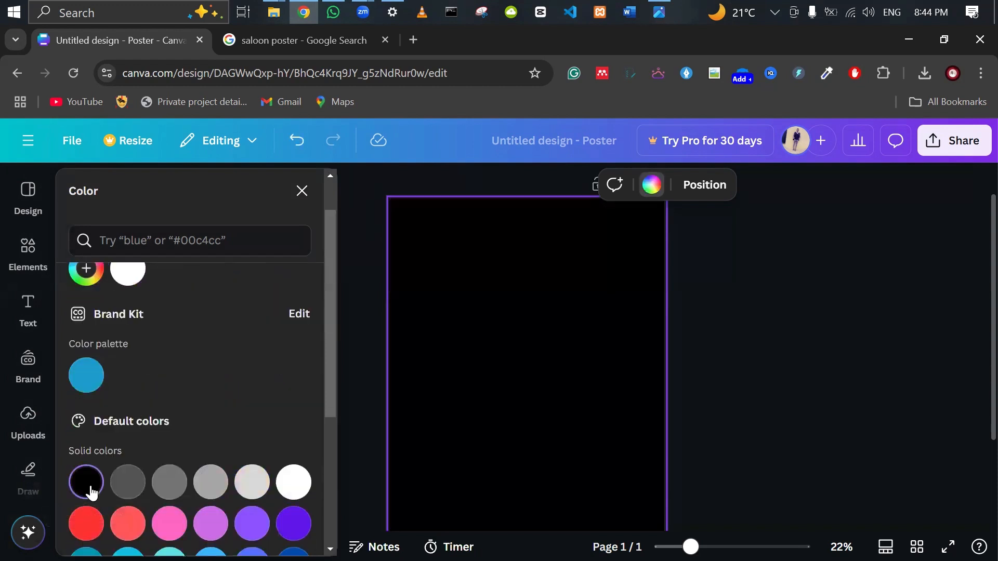
{"action": "left_click", "coordinate": [825, 405]}
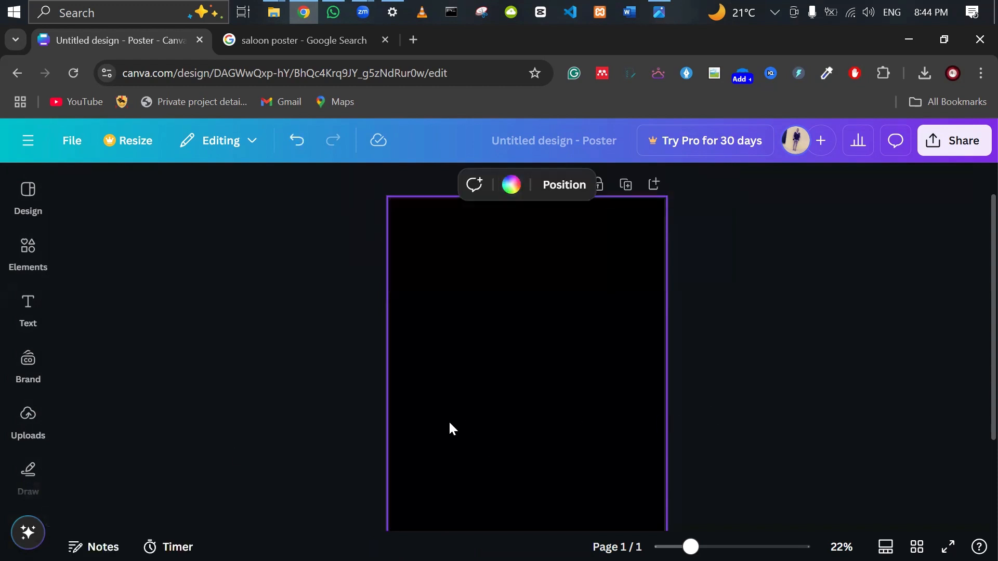
{"action": "scroll", "coordinate": [33, 459], "scroll_direction": "down", "scroll_amount": 5}
Compare with the reference salon poster in Photos, then return to Canva.
{"action": "mouse_move", "coordinate": [28, 418]}
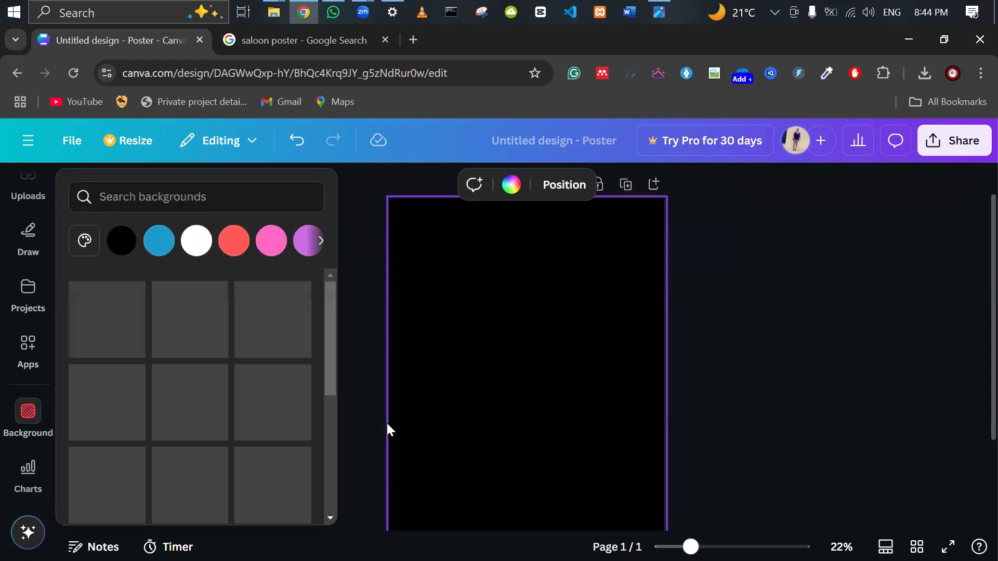
{"action": "left_click", "coordinate": [659, 11]}
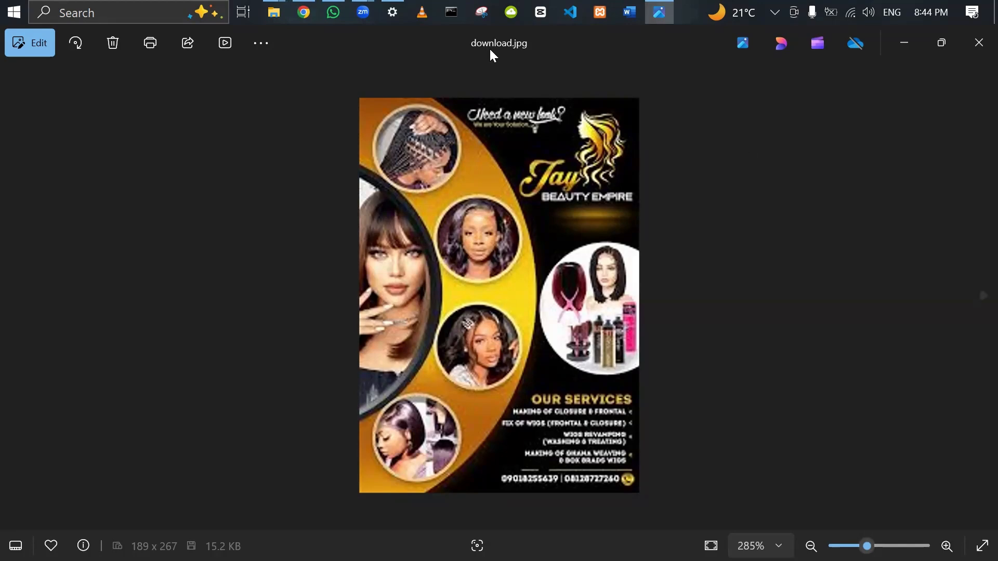
{"action": "left_click", "coordinate": [303, 10]}
Set the purple-lit keyboard and mouse photo as the page background and recheck the reference.
{"action": "left_click", "coordinate": [26, 413]}
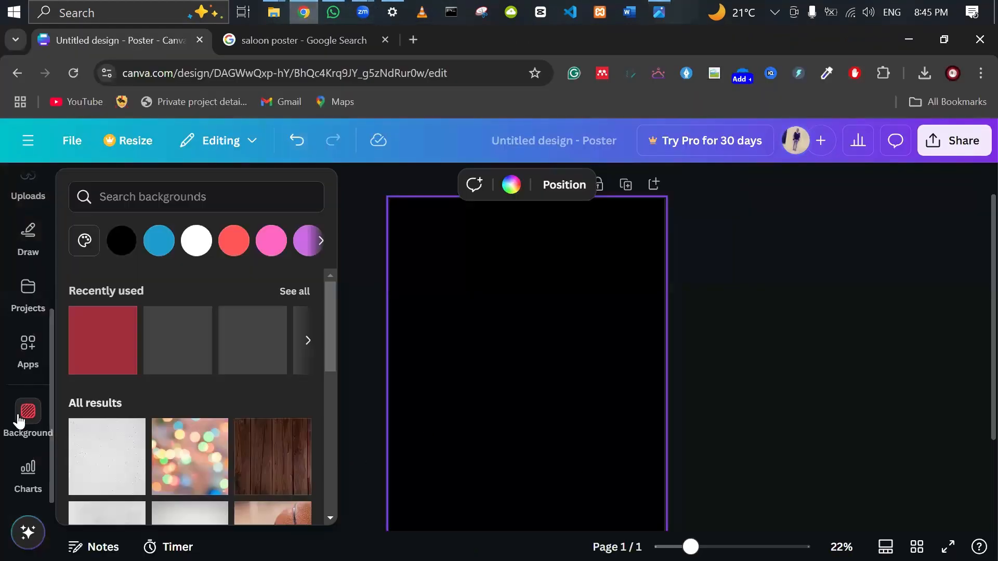
{"action": "scroll", "coordinate": [161, 455], "scroll_direction": "down", "scroll_amount": 10}
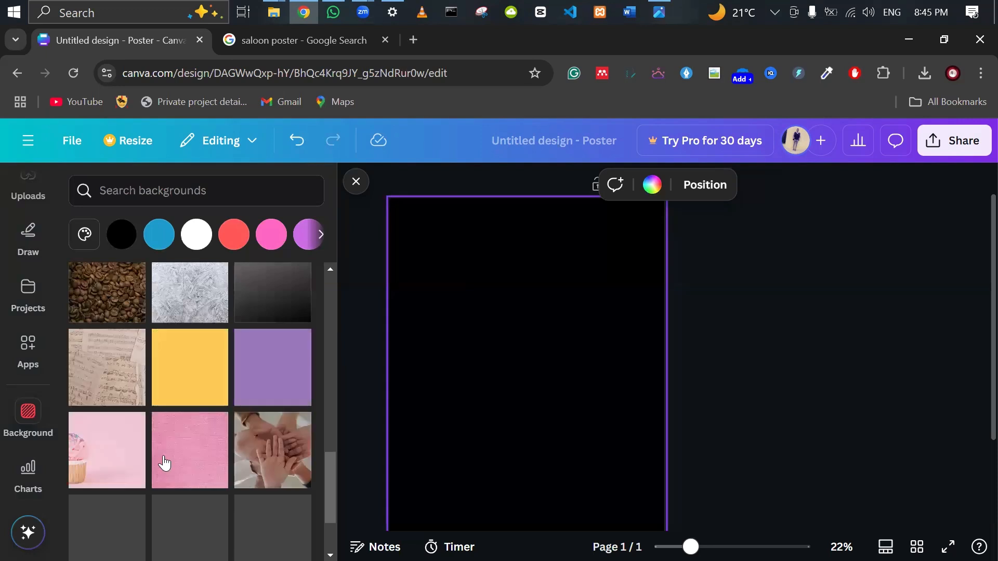
{"action": "scroll", "coordinate": [163, 461], "scroll_direction": "down", "scroll_amount": 3}
{"action": "scroll", "coordinate": [164, 462], "scroll_direction": "down", "scroll_amount": 5}
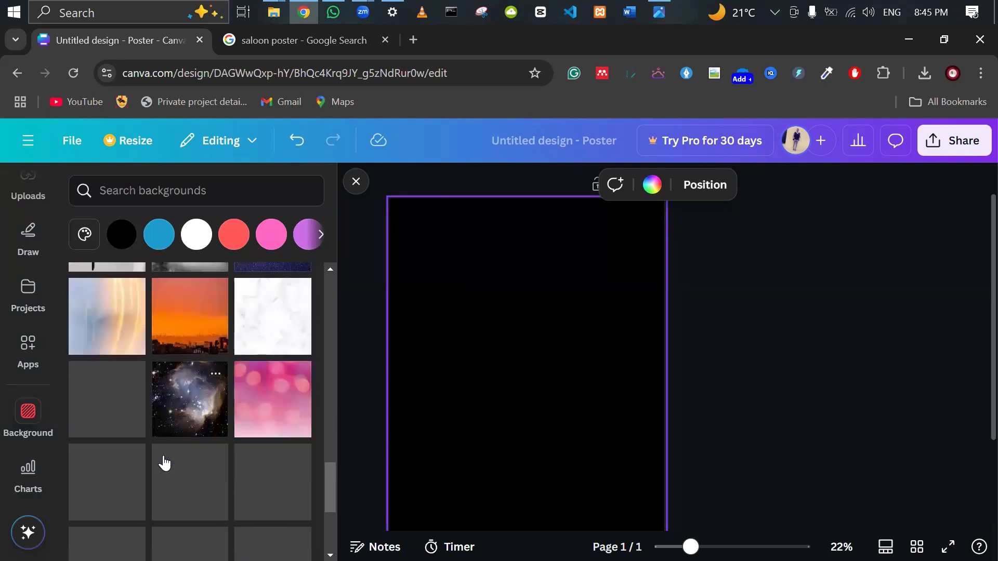
{"action": "scroll", "coordinate": [165, 462], "scroll_direction": "down", "scroll_amount": 3}
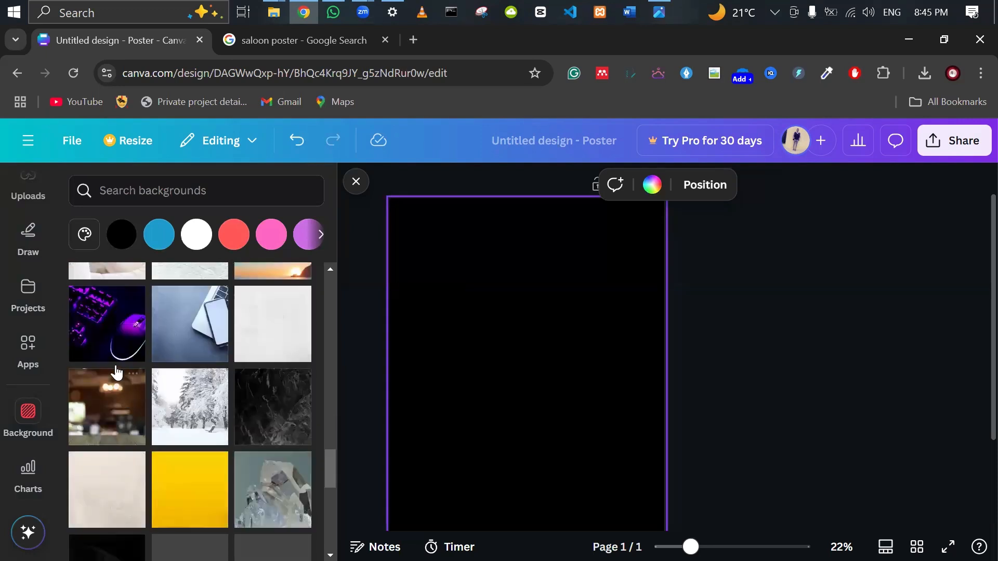
{"action": "left_click", "coordinate": [108, 345]}
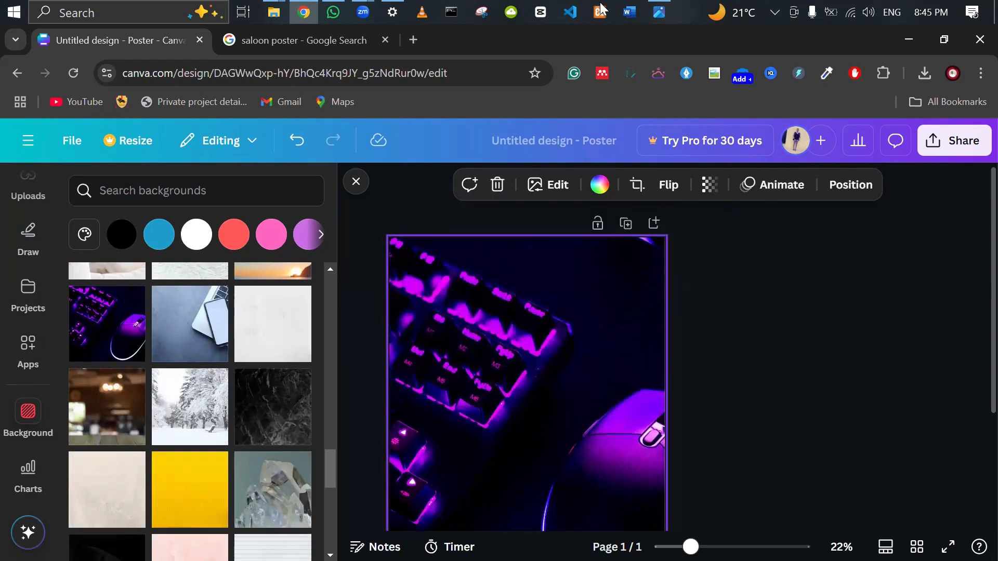
{"action": "left_click", "coordinate": [660, 7]}
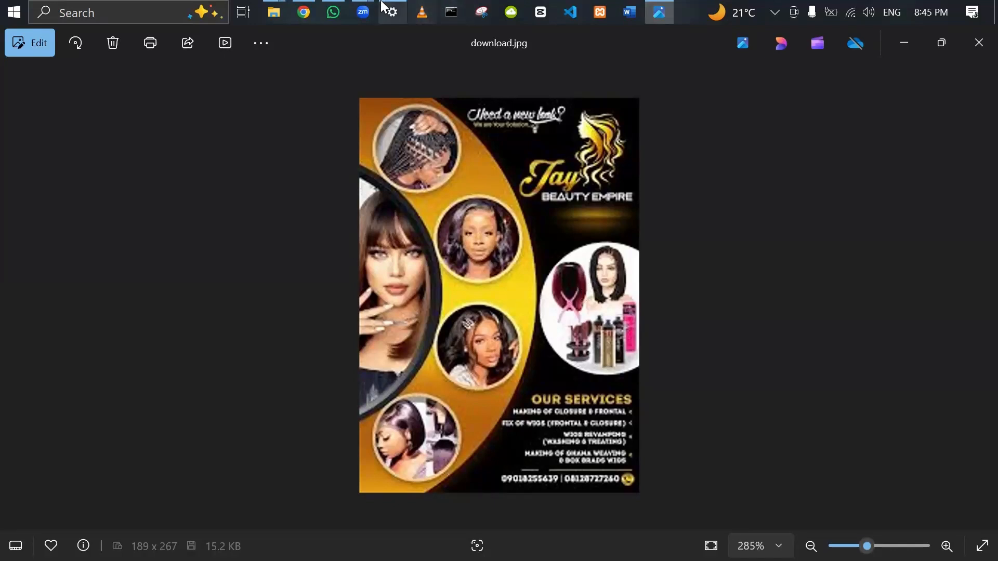
Search Elements for 'shapes' and show all square, circle and triangle shapes.
{"action": "left_click", "coordinate": [304, 12]}
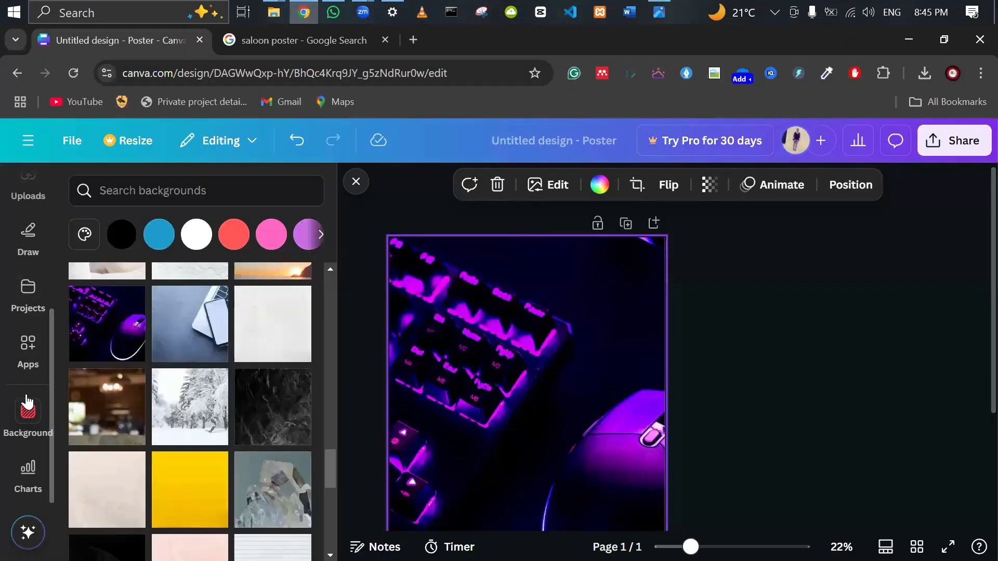
{"action": "scroll", "coordinate": [26, 291], "scroll_direction": "up", "scroll_amount": 5}
{"action": "left_click", "coordinate": [28, 271]}
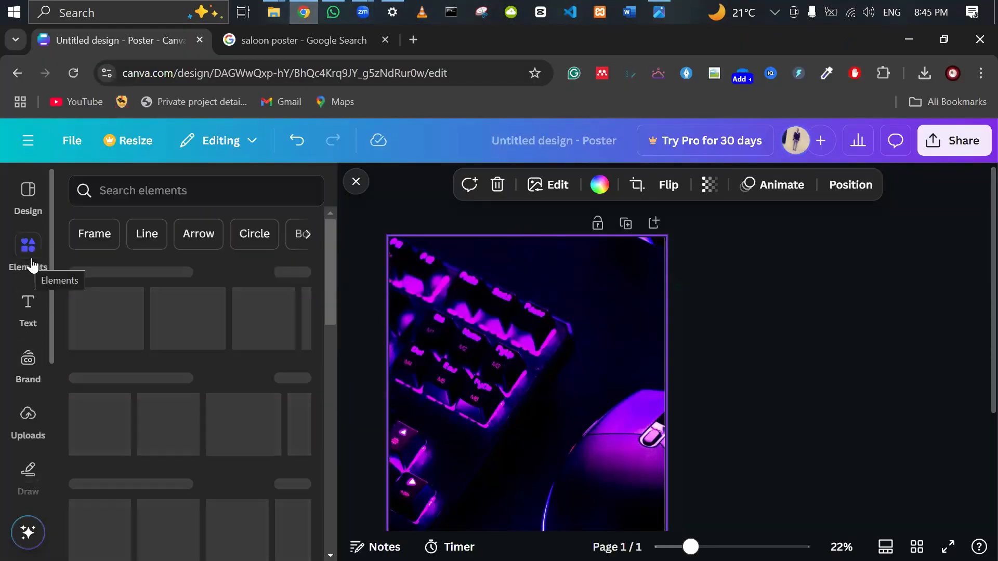
{"action": "left_click", "coordinate": [179, 188]}
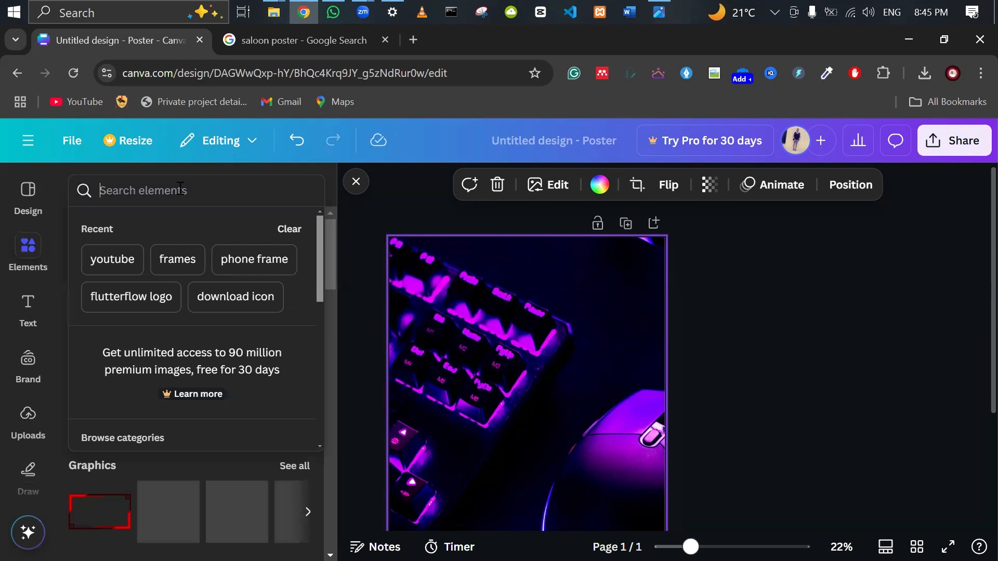
{"action": "type", "text": "shapes"}
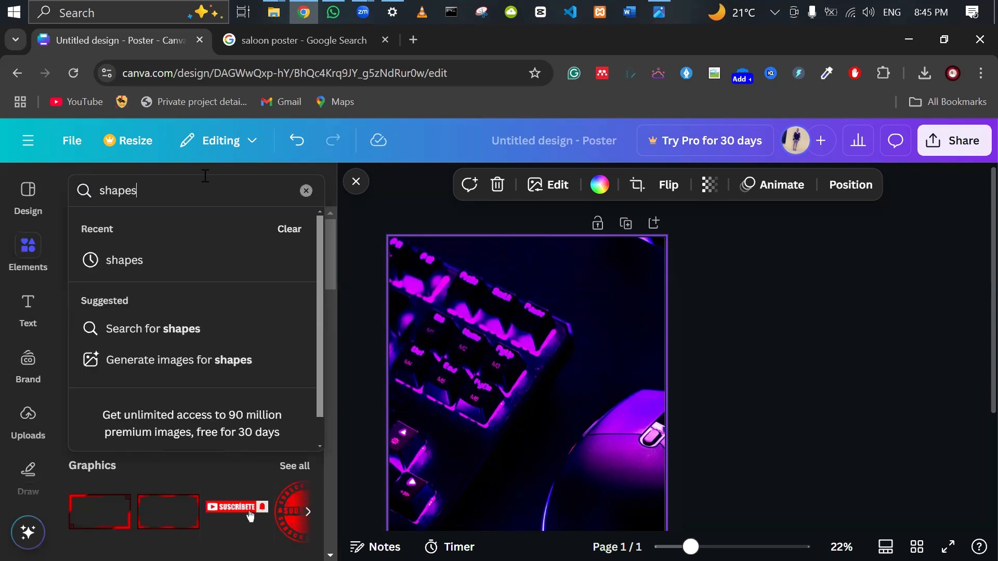
{"action": "key", "text": "Return"}
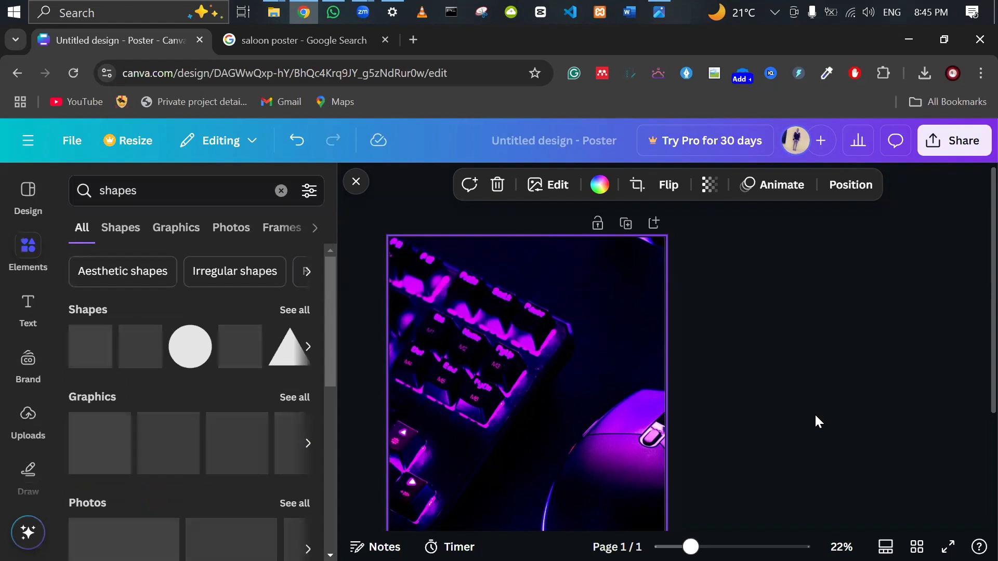
{"action": "left_click", "coordinate": [287, 310]}
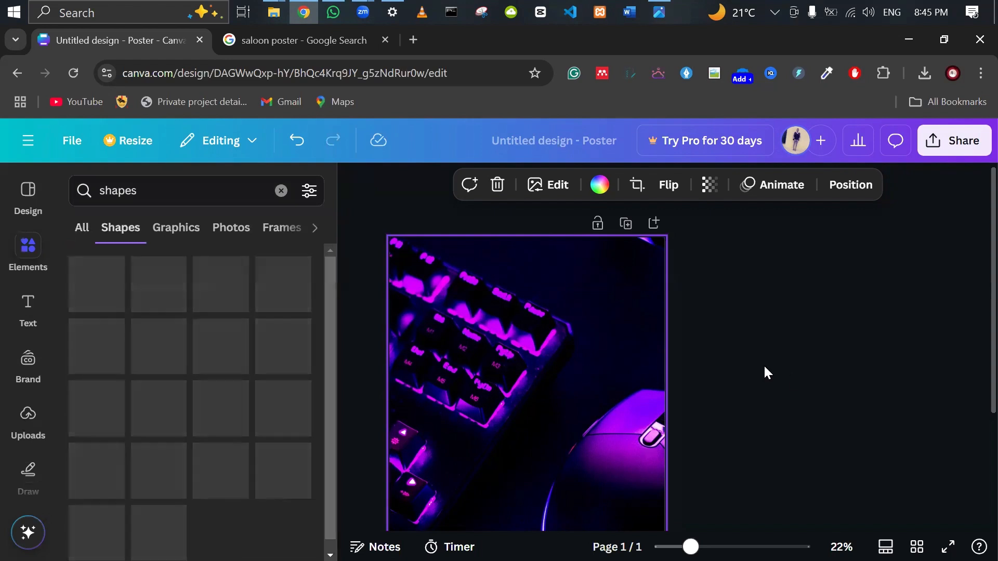
{"action": "scroll", "coordinate": [764, 364], "scroll_direction": "down", "scroll_amount": 3}
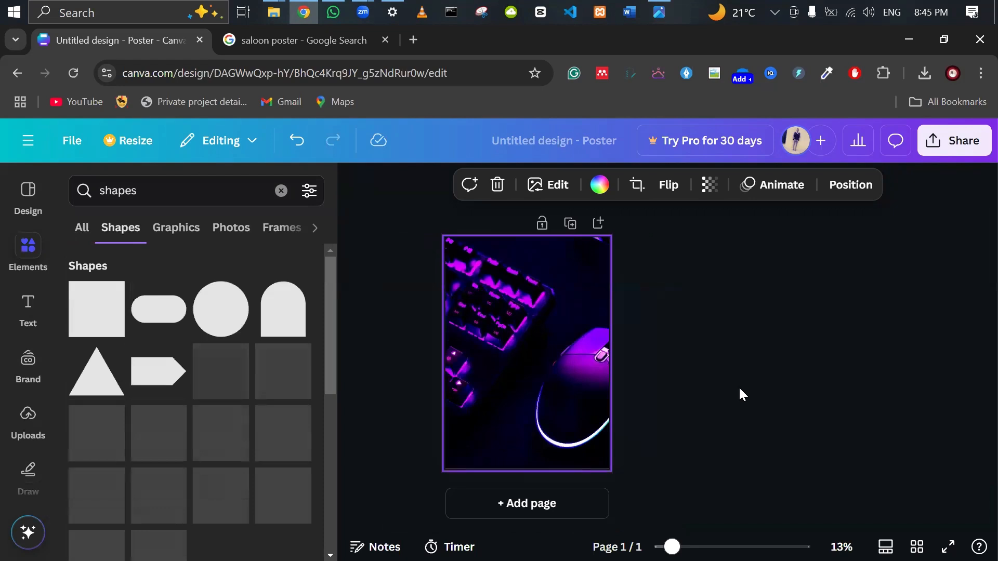
Add a purple circle and enlarge it past the poster's left edge so only its right half shows.
{"action": "left_click", "coordinate": [229, 318]}
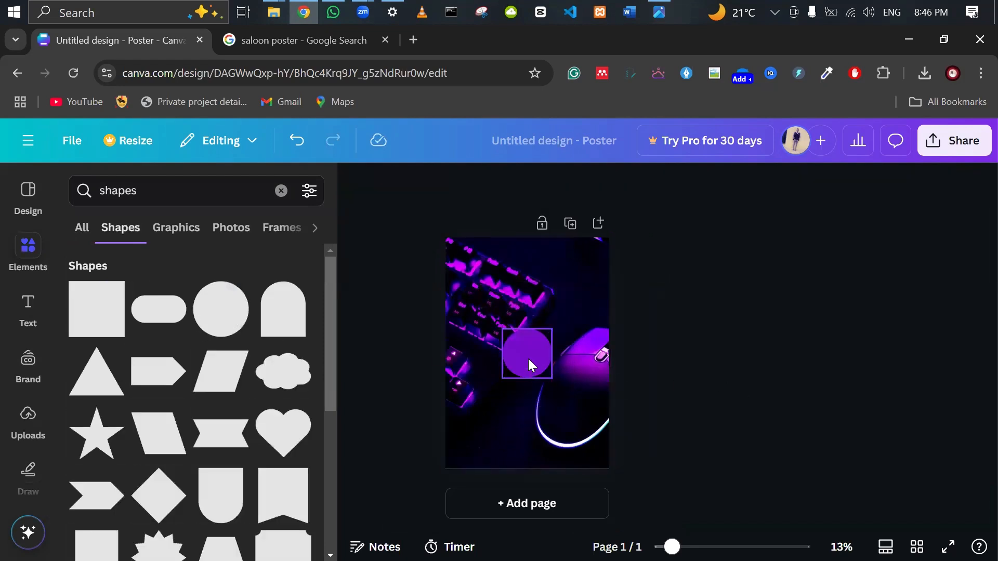
{"action": "left_click_drag", "start_coordinate": [528, 357], "coordinate": [517, 351]}
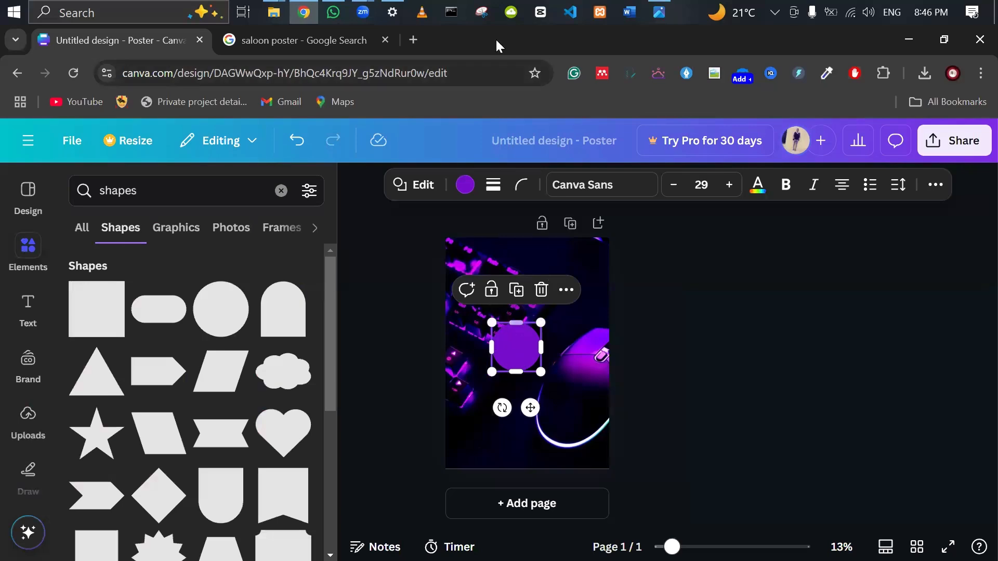
{"action": "left_click", "coordinate": [673, 7]}
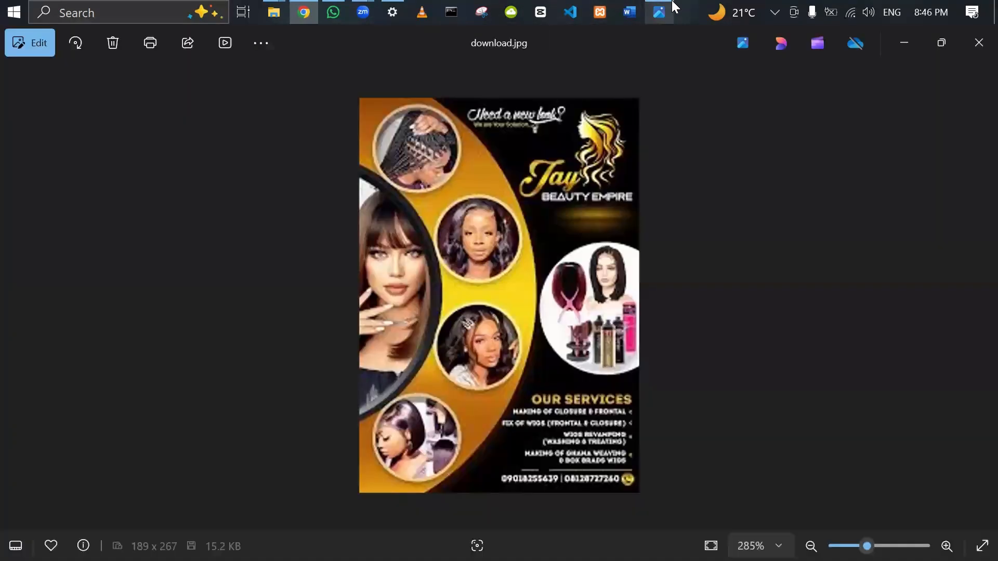
{"action": "left_click", "coordinate": [673, 6]}
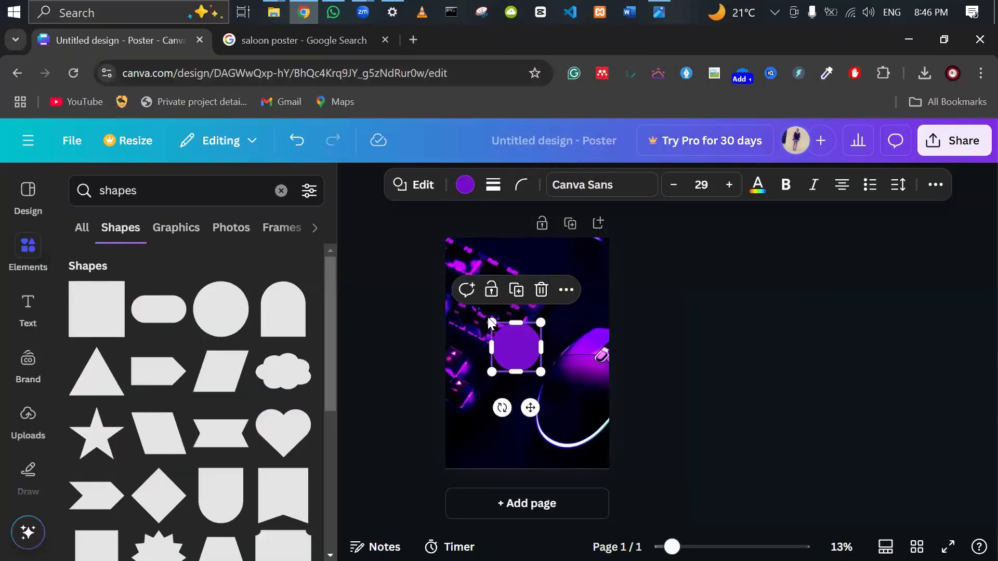
{"action": "left_click_drag", "start_coordinate": [490, 320], "coordinate": [402, 229]}
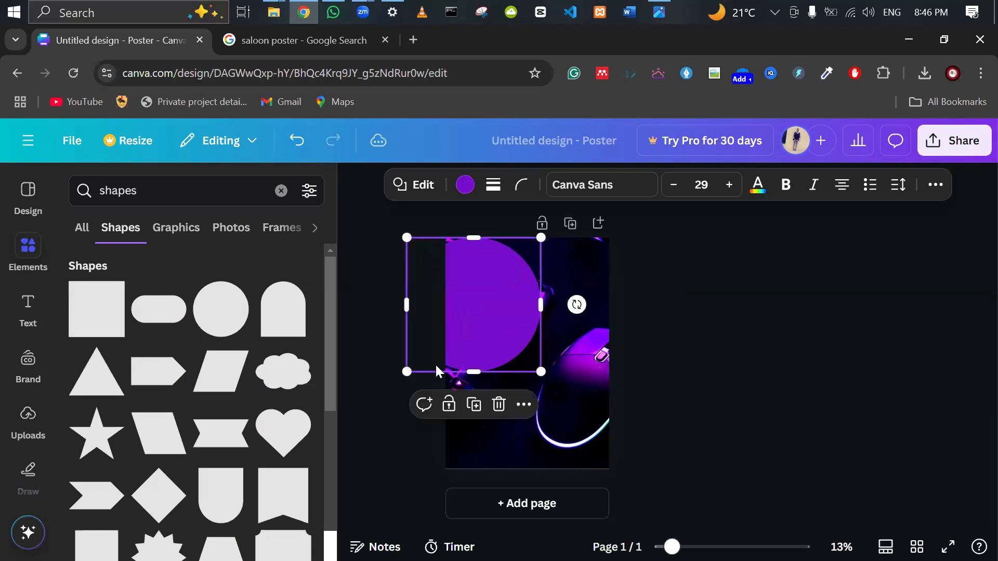
{"action": "left_click_drag", "start_coordinate": [474, 373], "coordinate": [474, 482]}
{"action": "left_click_drag", "start_coordinate": [406, 364], "coordinate": [369, 360]}
Deselect the shape and bring up the reference salon poster for comparison.
{"action": "left_click", "coordinate": [697, 341]}
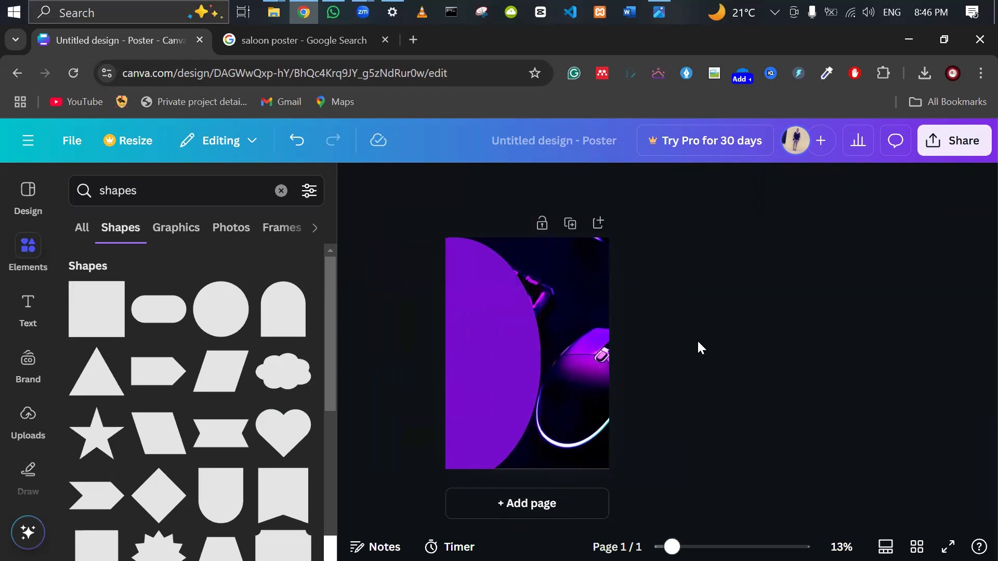
{"action": "scroll", "coordinate": [697, 341], "scroll_direction": "up", "scroll_amount": 3}
{"action": "scroll", "coordinate": [697, 340], "scroll_direction": "down", "scroll_amount": 2}
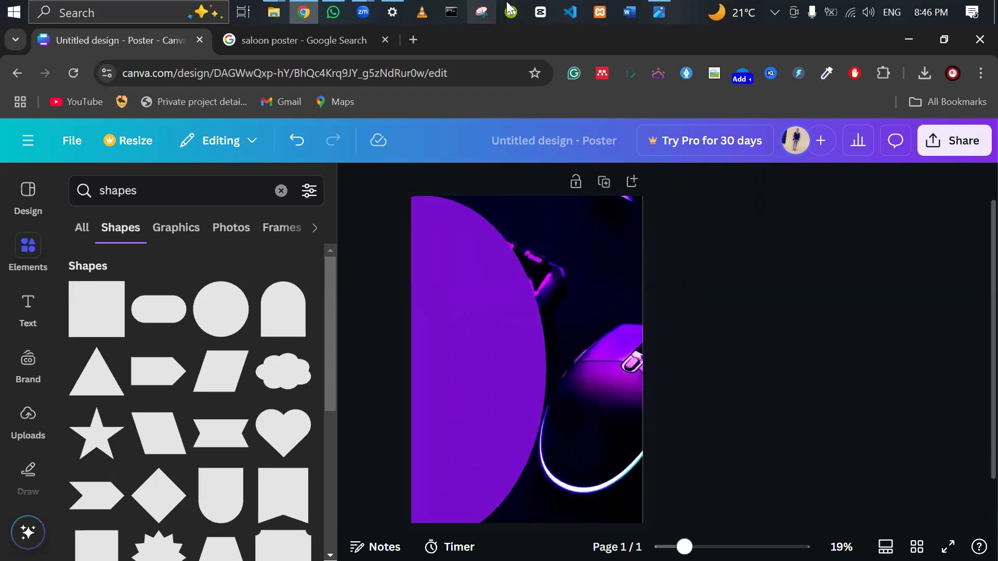
{"action": "left_click", "coordinate": [659, 9]}
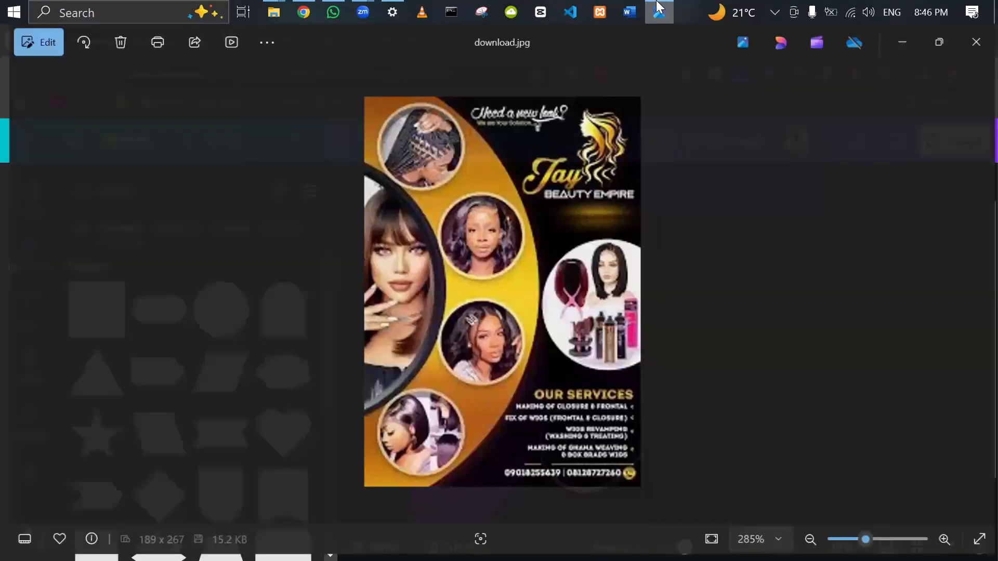
Fill the purple half-circle with the pink-to-orange gradient.
{"action": "left_click", "coordinate": [659, 9]}
{"action": "left_click", "coordinate": [459, 283]}
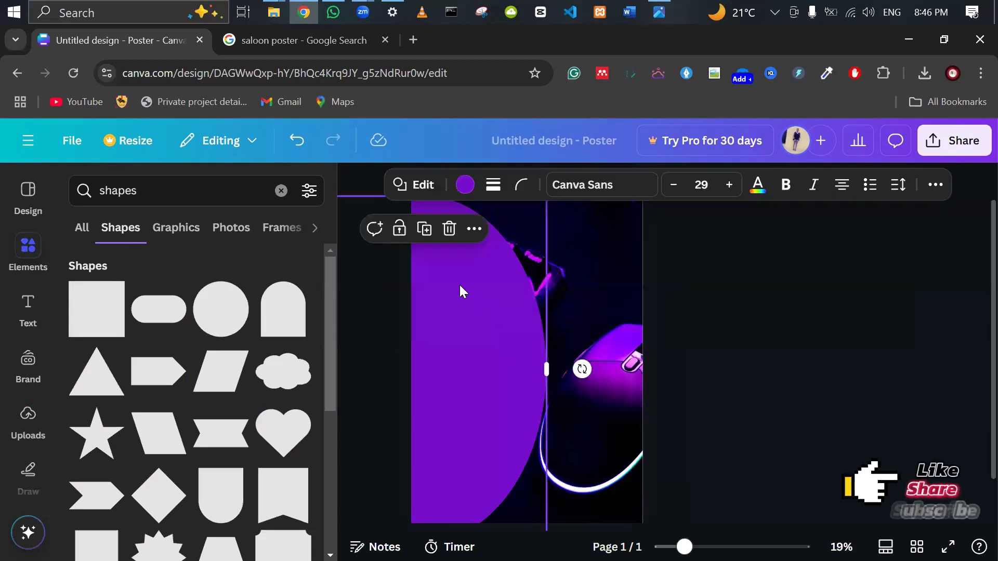
{"action": "left_click", "coordinate": [464, 185]}
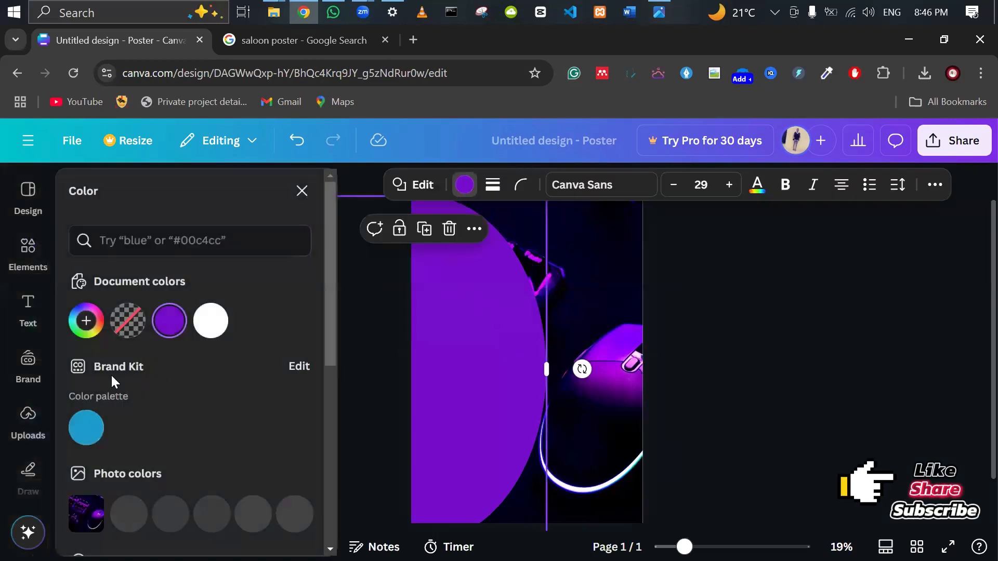
{"action": "scroll", "coordinate": [114, 388], "scroll_direction": "down", "scroll_amount": 3}
{"action": "scroll", "coordinate": [116, 399], "scroll_direction": "down", "scroll_amount": 4}
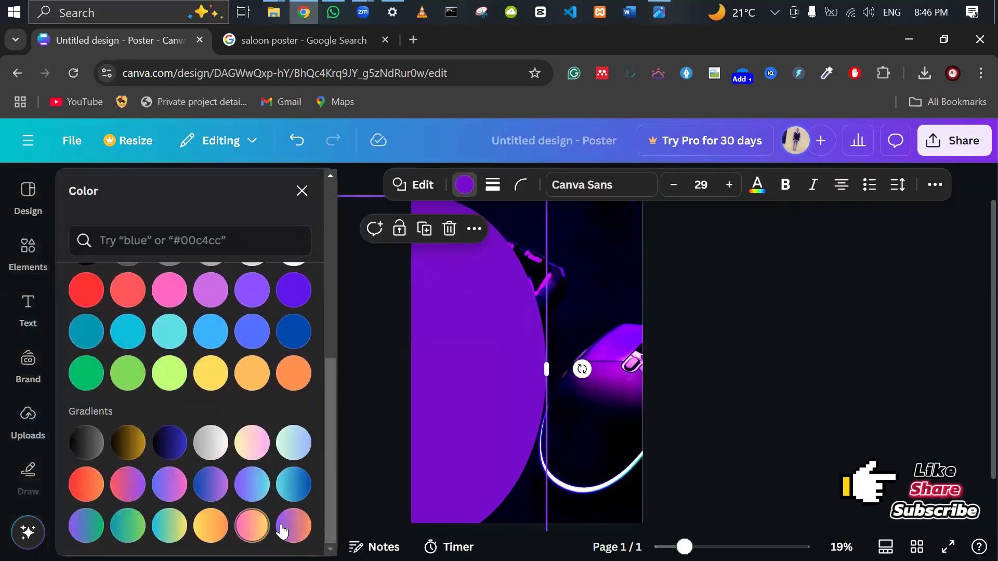
{"action": "left_click", "coordinate": [293, 526]}
{"action": "left_click", "coordinate": [797, 411]}
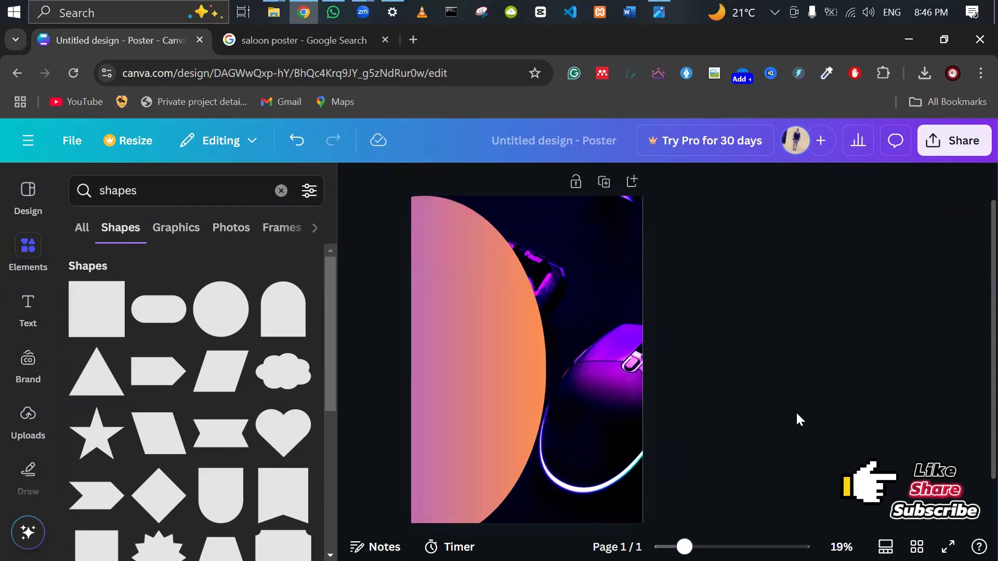
Adjust the gradient half-circle's height from the top to fit the poster.
{"action": "left_click", "coordinate": [429, 257]}
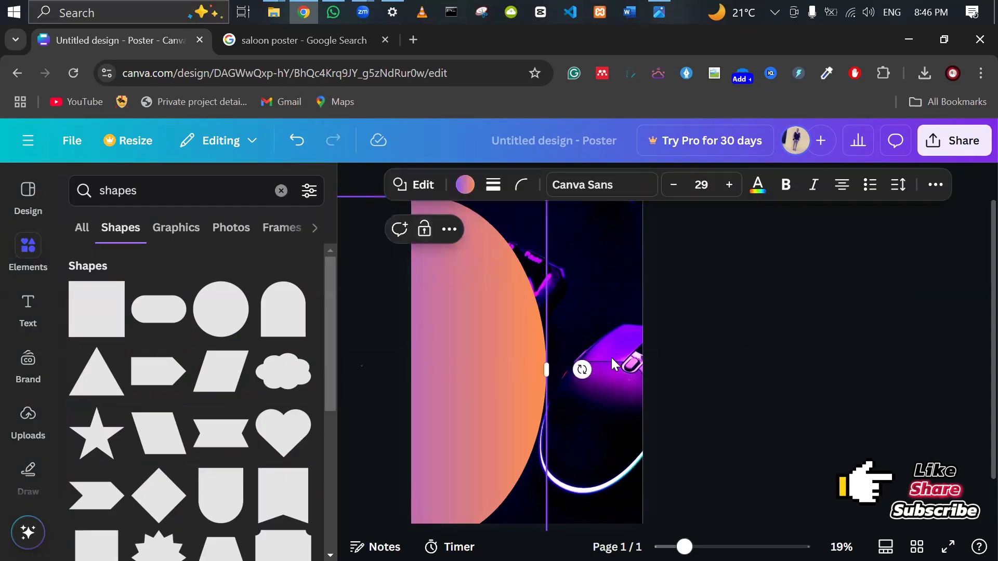
{"action": "left_click_drag", "start_coordinate": [425, 238], "coordinate": [411, 238]}
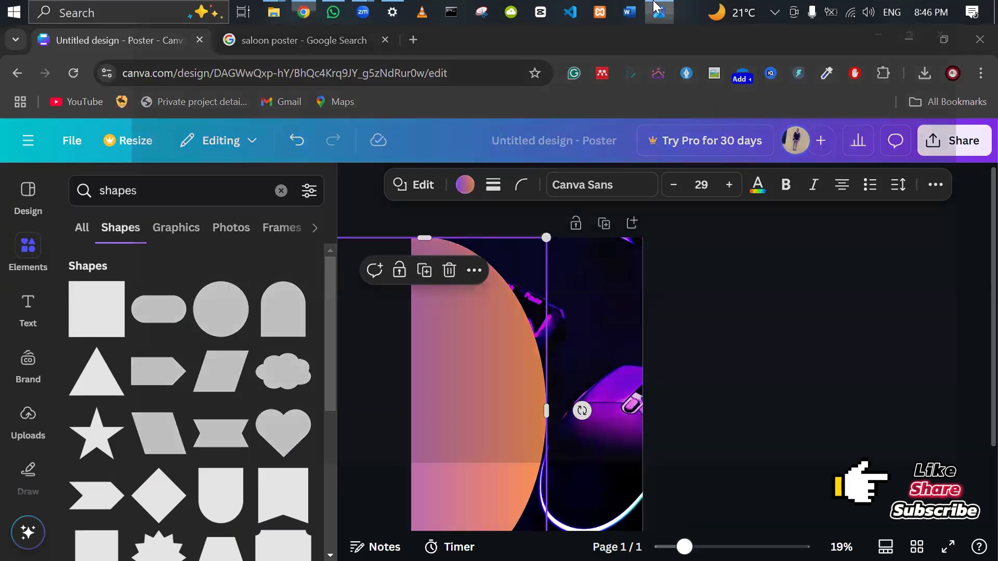
{"action": "left_click", "coordinate": [658, 10]}
{"action": "left_click", "coordinate": [659, 10]}
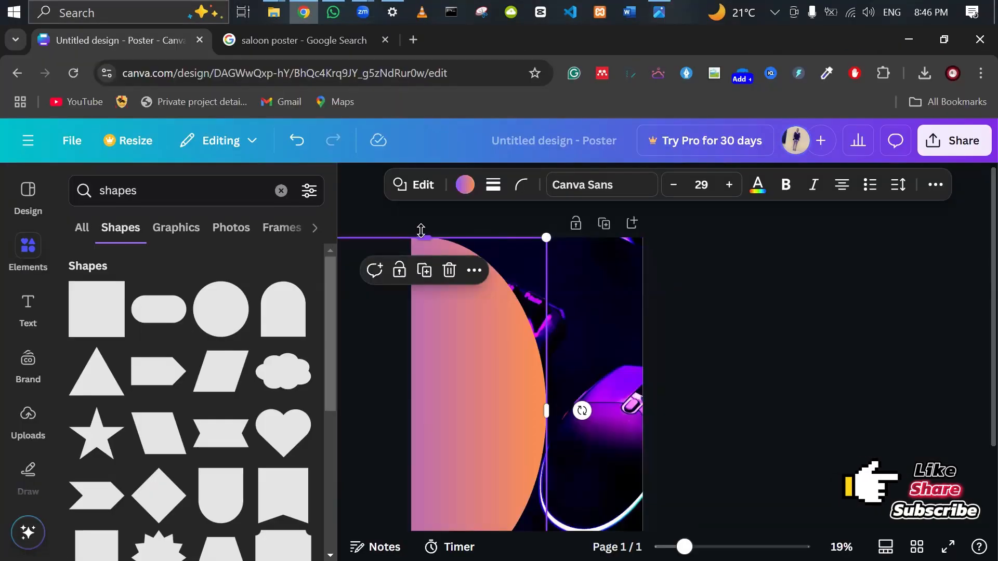
{"action": "left_click_drag", "start_coordinate": [423, 233], "coordinate": [423, 221]}
{"action": "scroll", "coordinate": [473, 366], "scroll_direction": "down", "scroll_amount": 2}
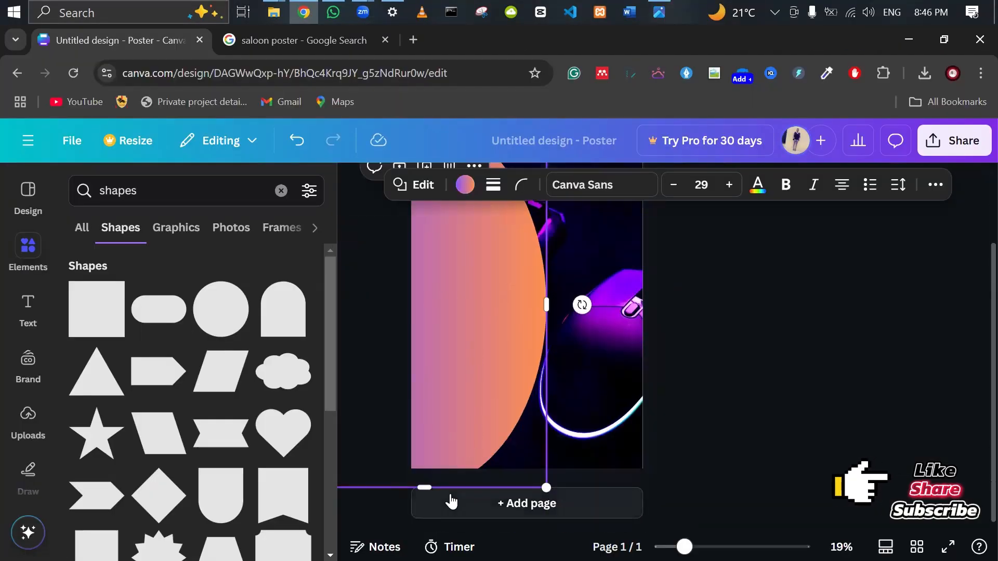
{"action": "left_click", "coordinate": [766, 395]}
{"action": "scroll", "coordinate": [766, 395], "scroll_direction": "up", "scroll_amount": 1}
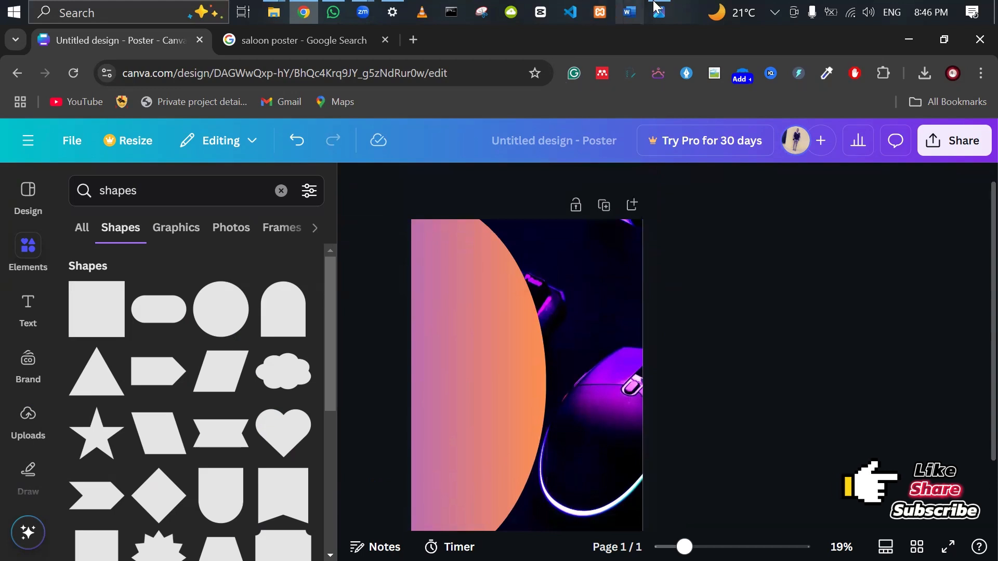
{"action": "scroll", "coordinate": [688, 273], "scroll_direction": "up", "scroll_amount": 4}
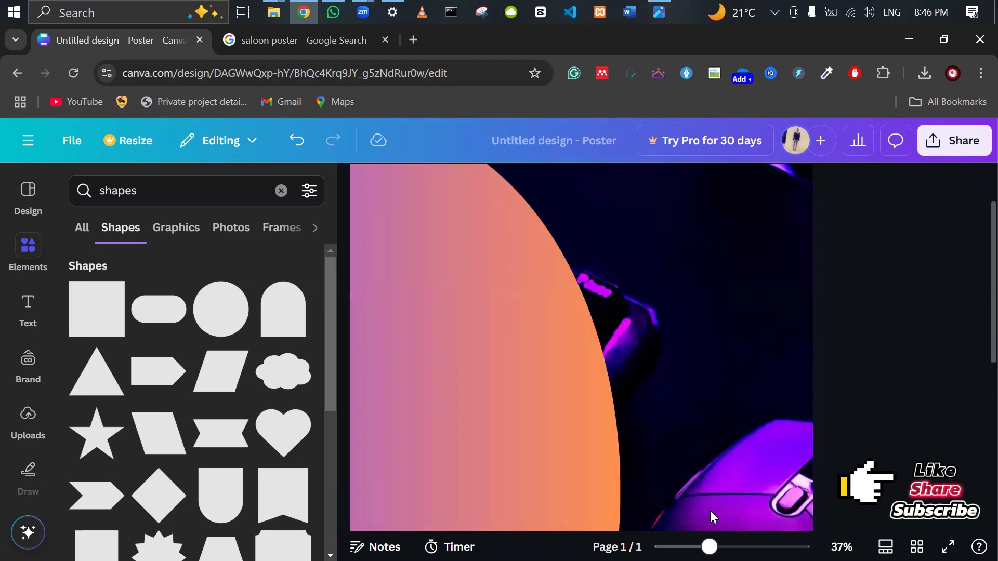
{"action": "scroll", "coordinate": [735, 506], "scroll_direction": "down", "scroll_amount": 5}
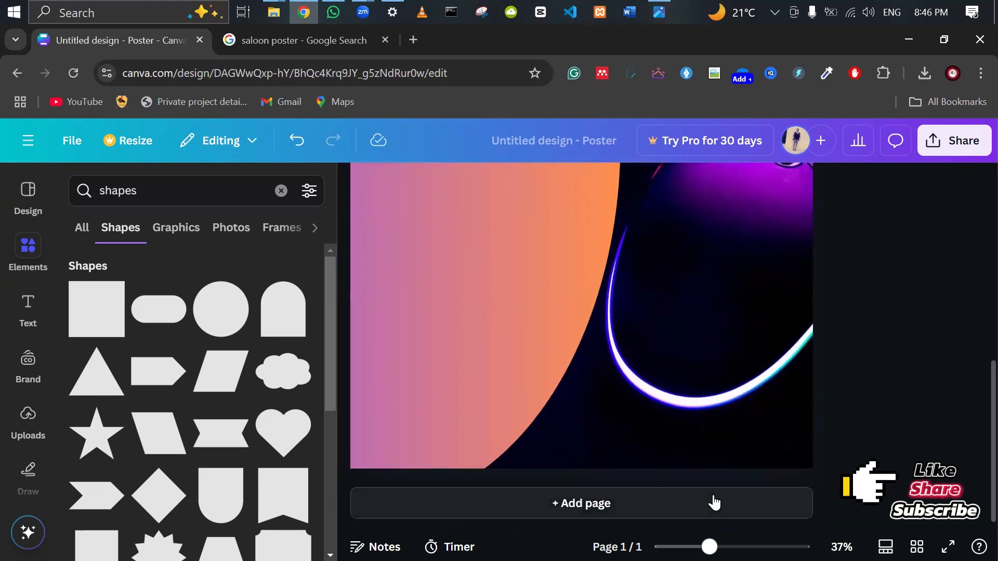
Close the Elements library to give the gradient poster the full workspace.
{"action": "scroll", "coordinate": [715, 502], "scroll_direction": "up", "scroll_amount": 1}
{"action": "scroll", "coordinate": [714, 494], "scroll_direction": "up", "scroll_amount": 1}
{"action": "scroll", "coordinate": [770, 423], "scroll_direction": "up", "scroll_amount": 1}
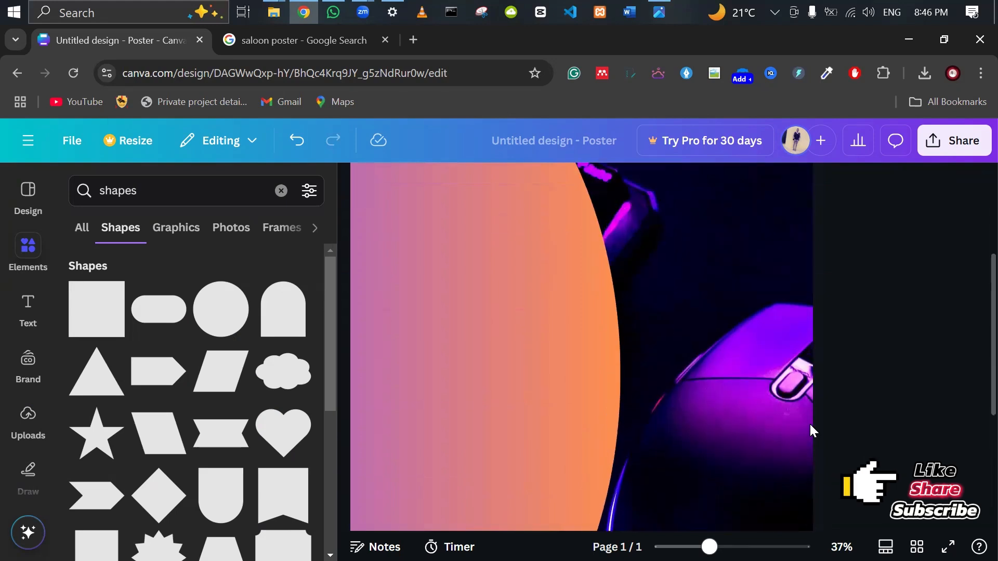
{"action": "scroll", "coordinate": [831, 416], "scroll_direction": "down", "scroll_amount": 1}
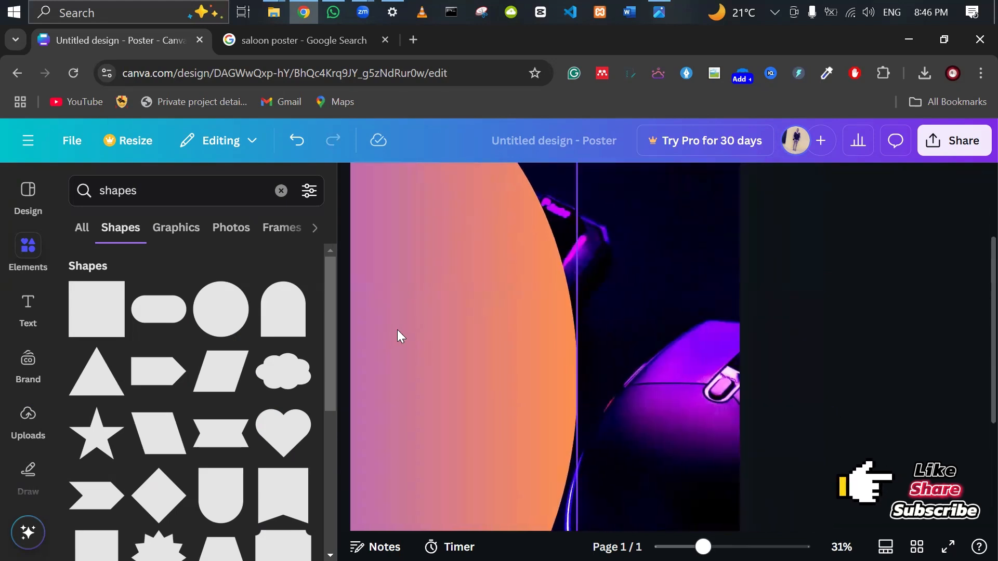
{"action": "scroll", "coordinate": [408, 347], "scroll_direction": "up", "scroll_amount": 1}
{"action": "left_click", "coordinate": [357, 186]}
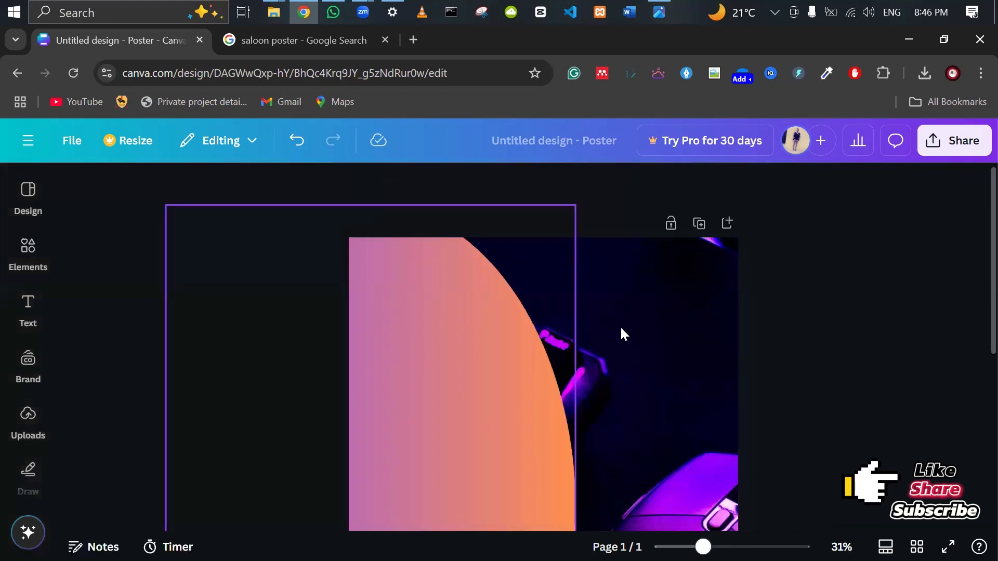
{"action": "scroll", "coordinate": [732, 350], "scroll_direction": "down", "scroll_amount": 2}
{"action": "scroll", "coordinate": [731, 350], "scroll_direction": "up", "scroll_amount": 1}
{"action": "scroll", "coordinate": [731, 350], "scroll_direction": "down", "scroll_amount": 2}
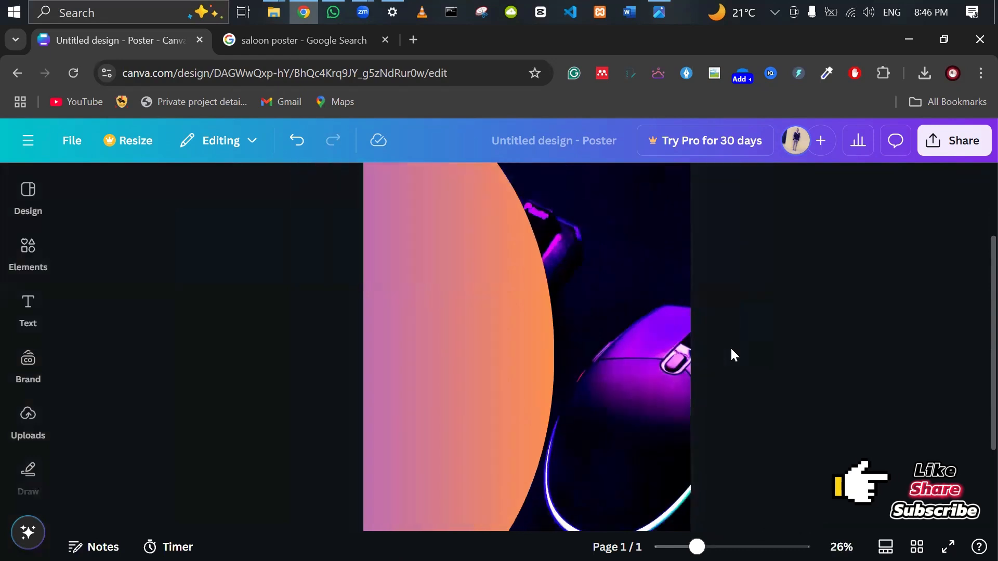
{"action": "scroll", "coordinate": [731, 347], "scroll_direction": "down", "scroll_amount": 1}
{"action": "scroll", "coordinate": [731, 347], "scroll_direction": "up", "scroll_amount": 2}
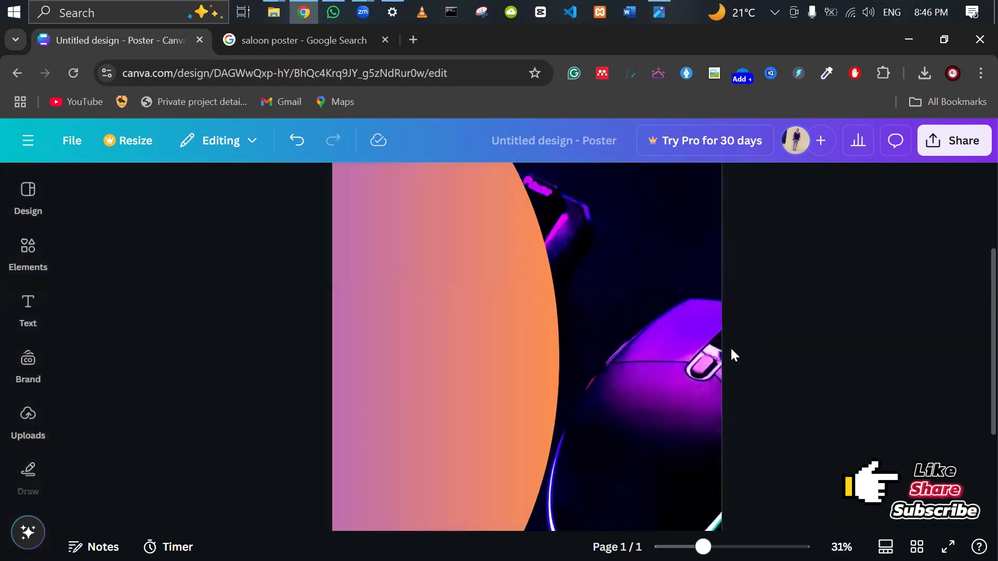
Check the reference salon poster in Photos, then return to the design.
{"action": "left_click", "coordinate": [659, 10]}
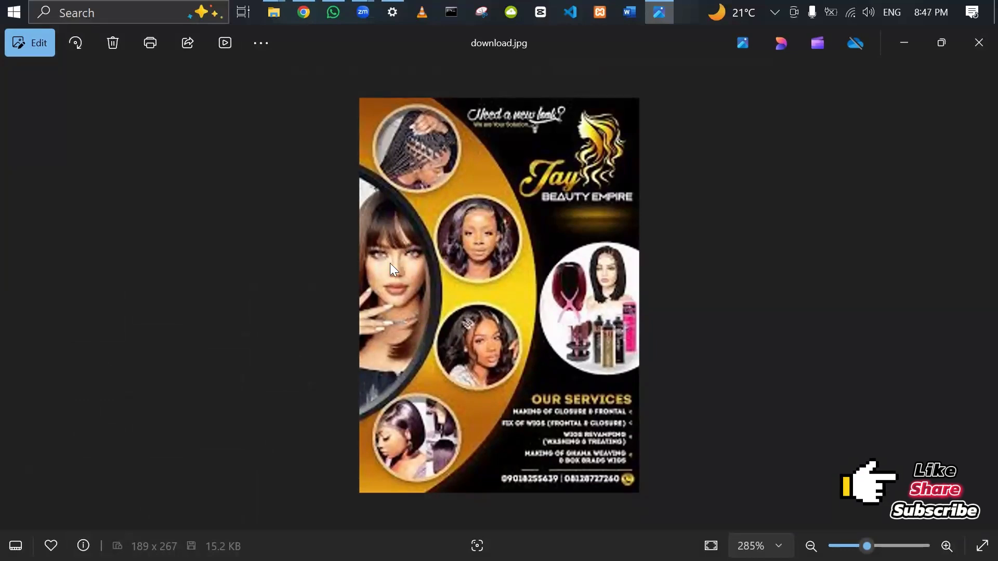
{"action": "left_click", "coordinate": [304, 12]}
{"action": "scroll", "coordinate": [771, 358], "scroll_direction": "down", "scroll_amount": 4}
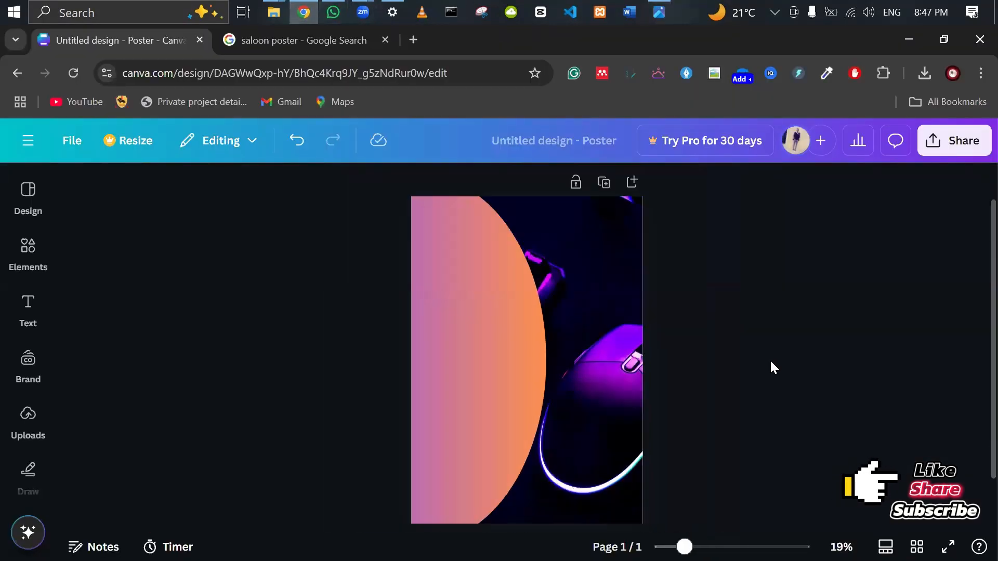
Search Elements for 'frame' and add the circle frame to the poster.
{"action": "left_click", "coordinate": [28, 421]}
{"action": "left_click", "coordinate": [28, 252]}
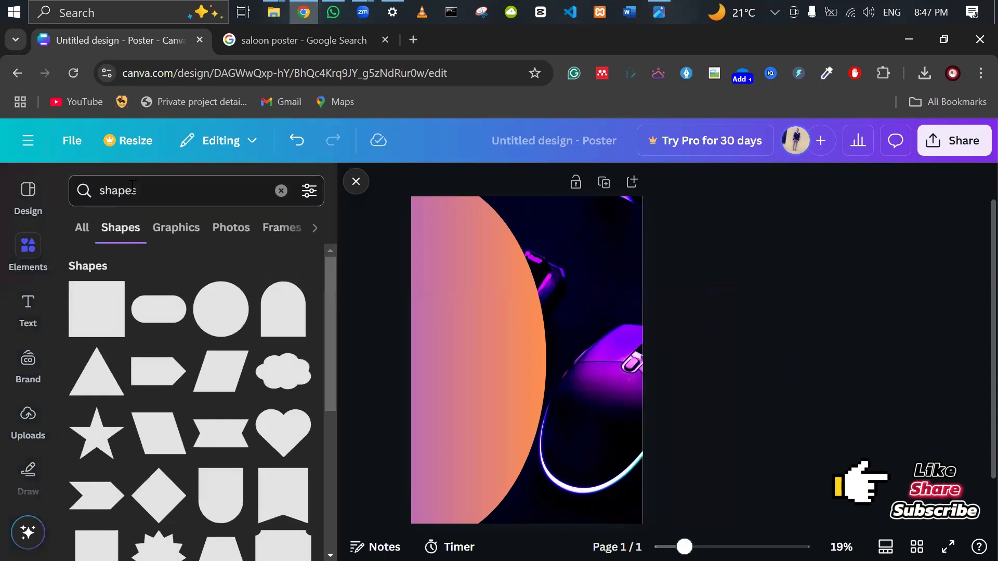
{"action": "left_click", "coordinate": [281, 190]}
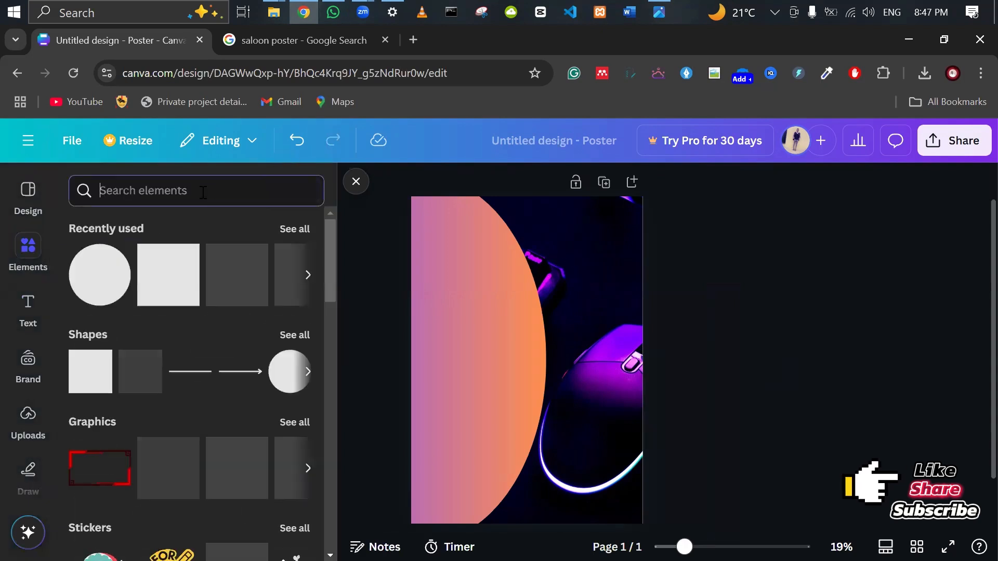
{"action": "type", "text": "frame"}
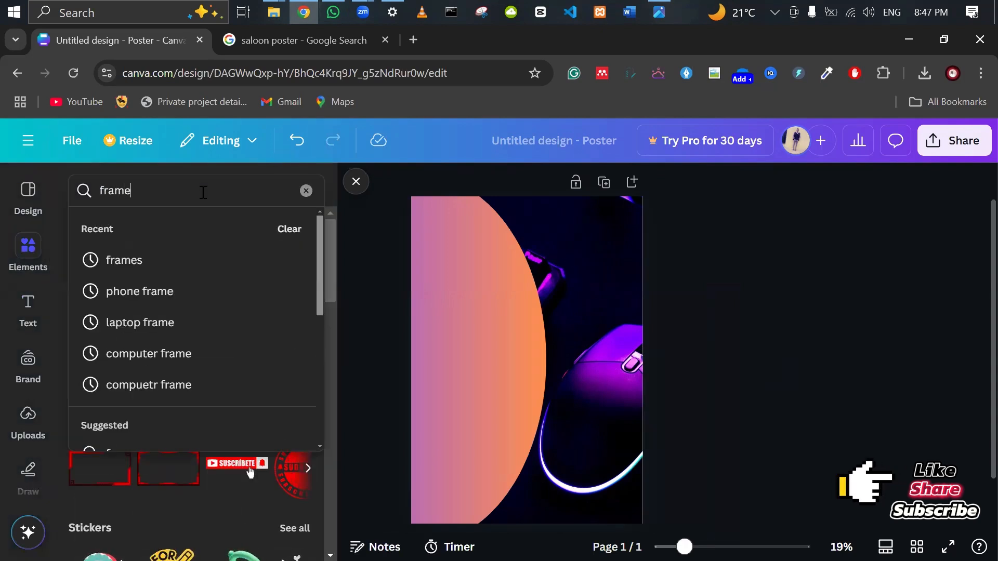
{"action": "key", "text": "Return"}
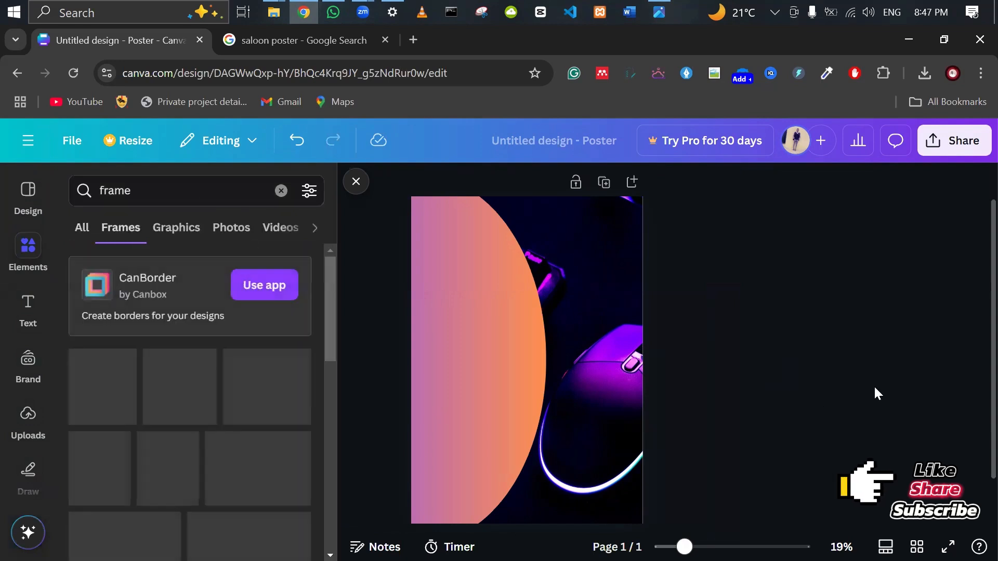
{"action": "left_click", "coordinate": [263, 410]}
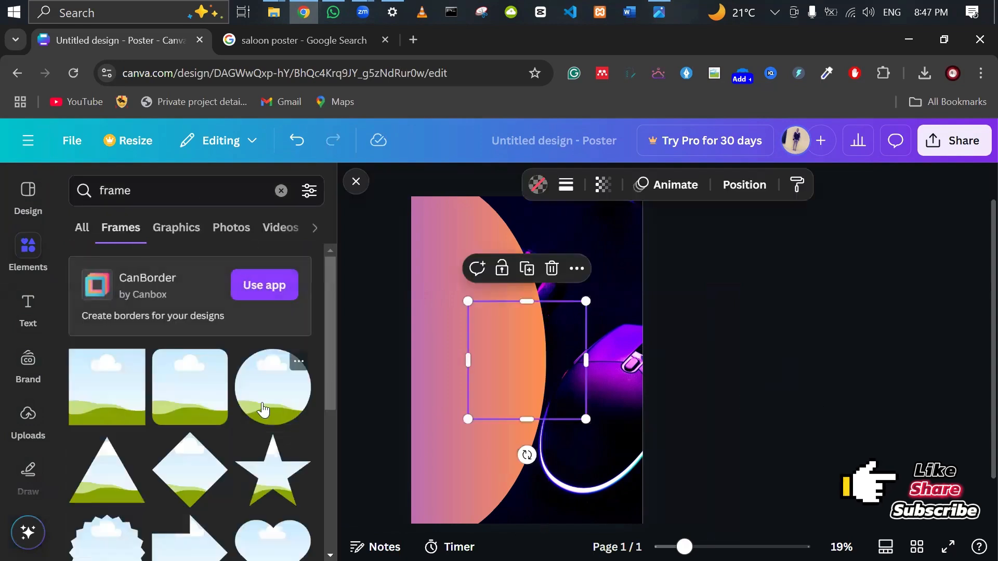
Enlarge the circle frame and position it straddling the poster's left edge.
{"action": "left_click_drag", "start_coordinate": [515, 411], "coordinate": [430, 374]}
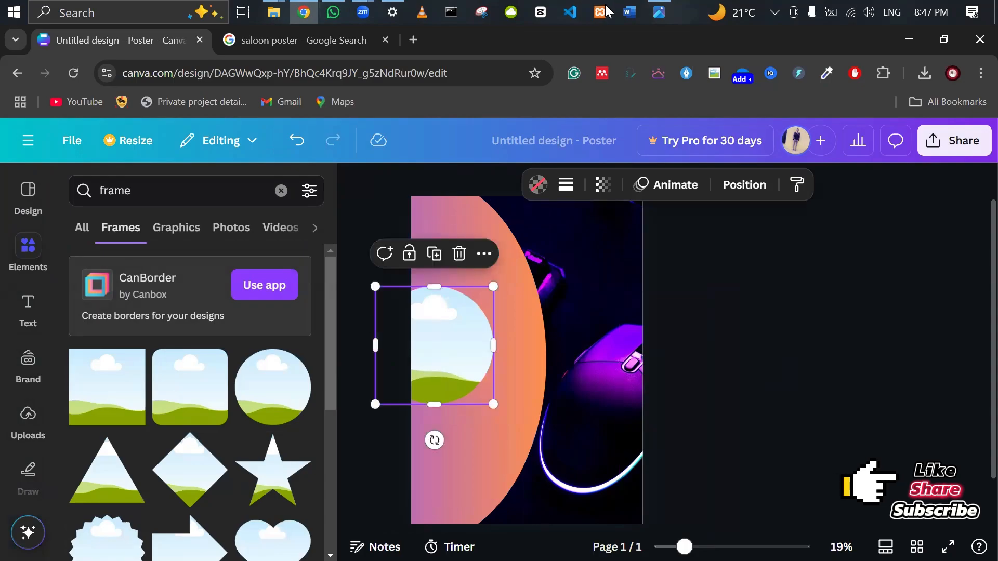
{"action": "left_click", "coordinate": [668, 8]}
{"action": "left_click", "coordinate": [669, 7]}
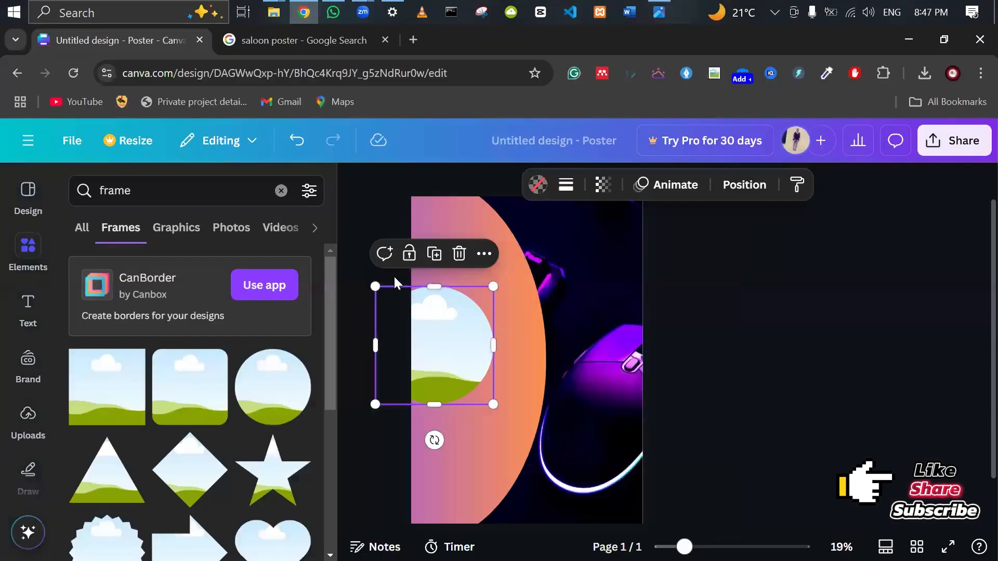
{"action": "left_click_drag", "start_coordinate": [375, 287], "coordinate": [328, 240]}
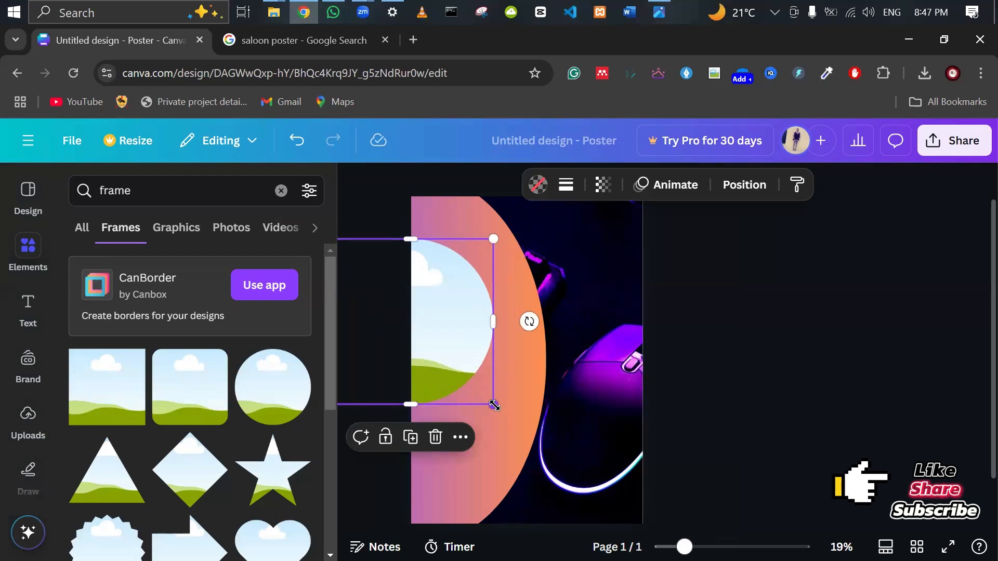
{"action": "left_click_drag", "start_coordinate": [494, 405], "coordinate": [534, 445]}
{"action": "left_click_drag", "start_coordinate": [472, 390], "coordinate": [459, 401]}
{"action": "left_click", "coordinate": [657, 6]}
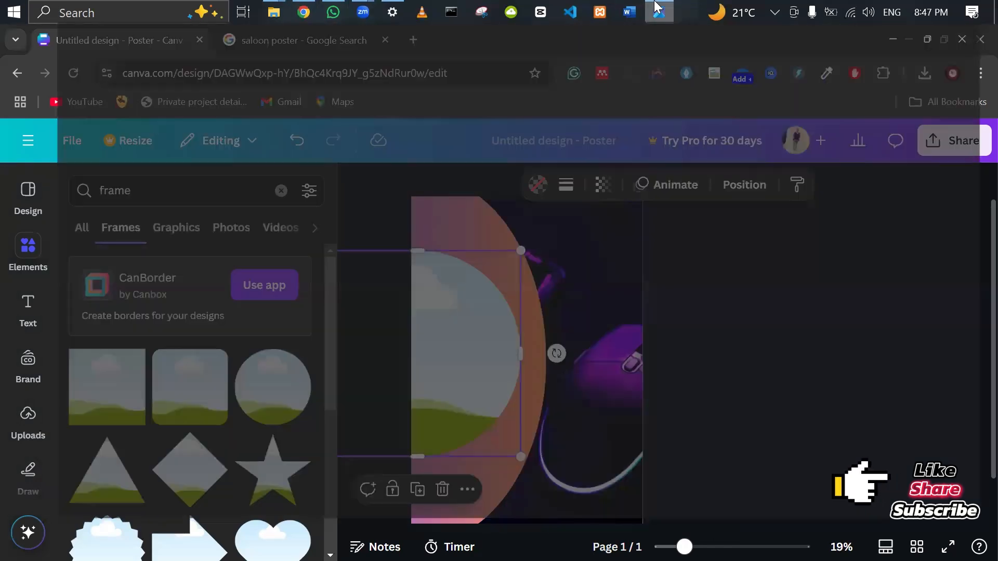
{"action": "left_click", "coordinate": [657, 7]}
{"action": "left_click_drag", "start_coordinate": [465, 341], "coordinate": [419, 339]}
{"action": "scroll", "coordinate": [750, 351], "scroll_direction": "up", "scroll_amount": 2}
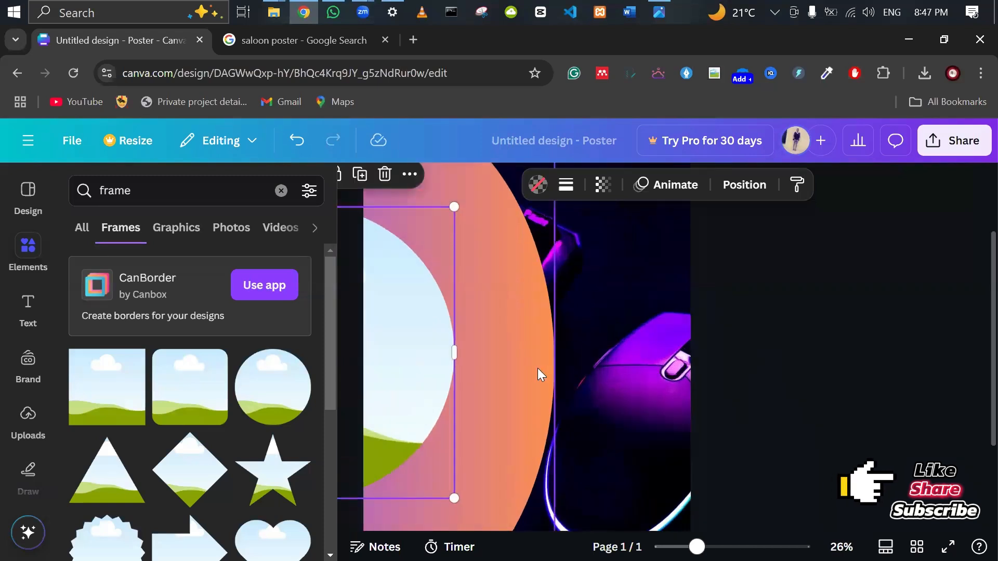
Widen the gradient half-circle slightly and nudge the circle frame further left.
{"action": "left_click", "coordinate": [554, 362]}
{"action": "left_click_drag", "start_coordinate": [555, 361], "coordinate": [578, 362]}
{"action": "scroll", "coordinate": [702, 397], "scroll_direction": "up", "scroll_amount": 2}
{"action": "left_click", "coordinate": [412, 404]}
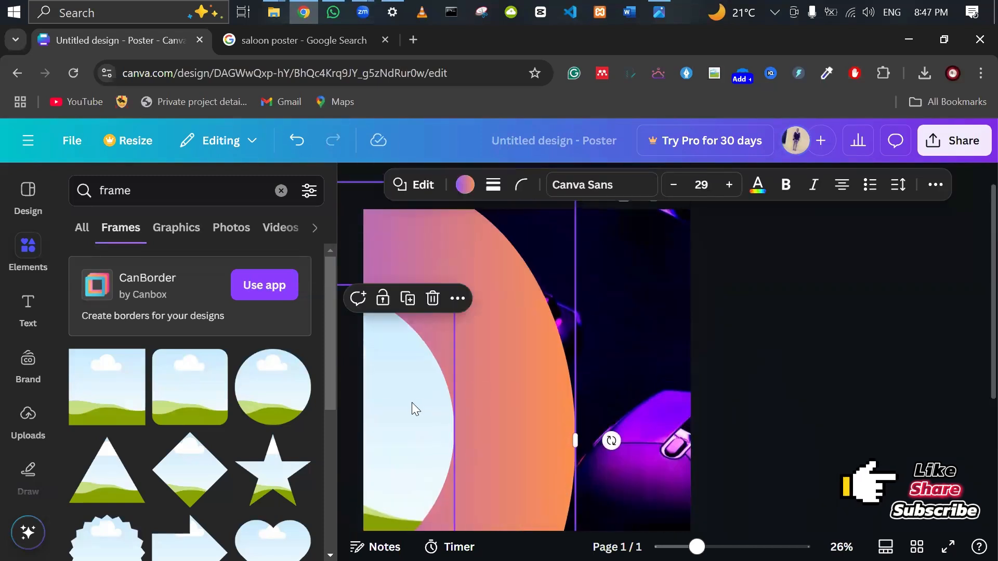
{"action": "left_click_drag", "start_coordinate": [479, 430], "coordinate": [486, 430]}
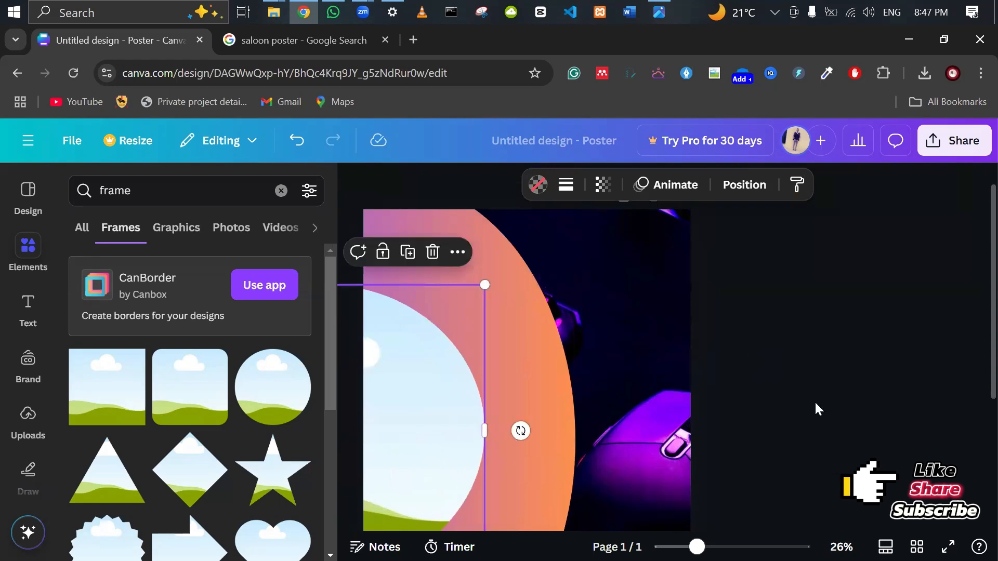
{"action": "scroll", "coordinate": [816, 408], "scroll_direction": "down", "scroll_amount": 2}
{"action": "left_click", "coordinate": [777, 403]}
{"action": "left_click_drag", "start_coordinate": [407, 378], "coordinate": [399, 372]}
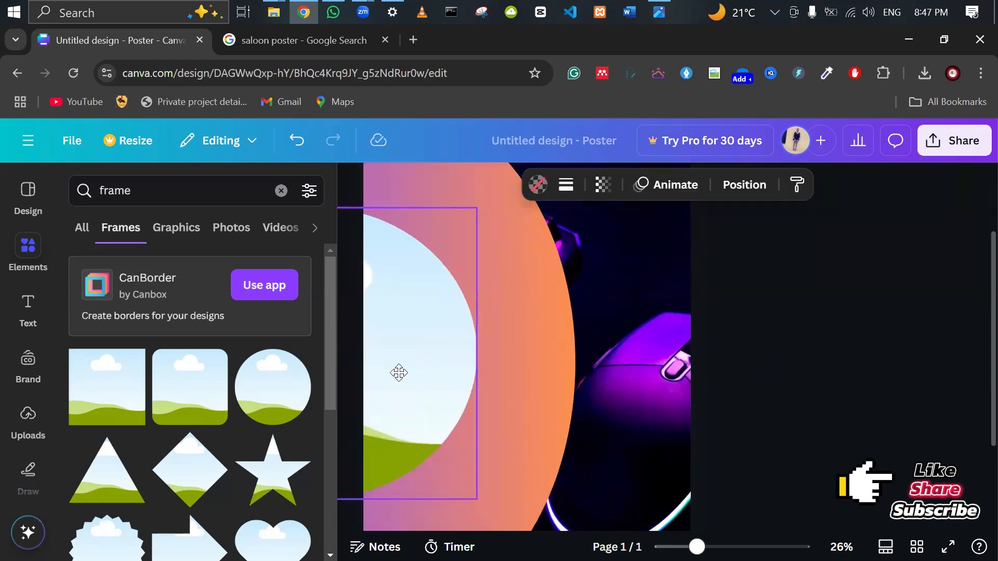
{"action": "left_click", "coordinate": [662, 7]}
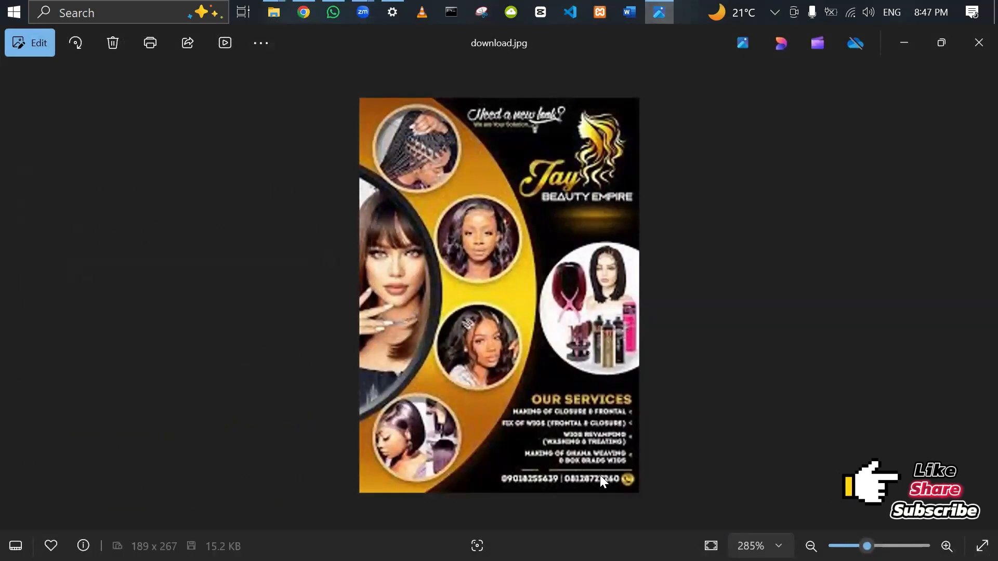
{"action": "left_click", "coordinate": [303, 11]}
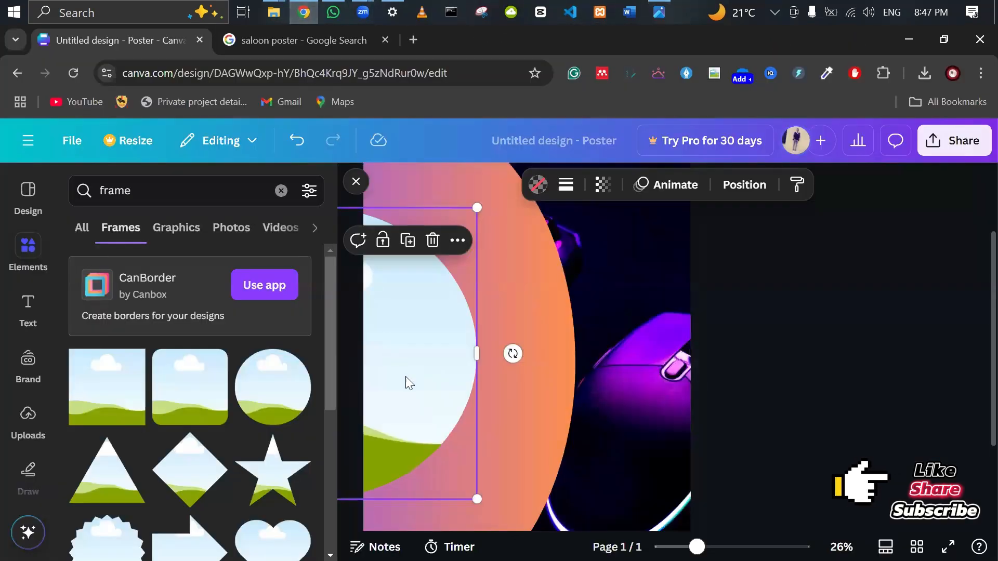
Give the circle frame a solid black border with weight 44.
{"action": "left_click", "coordinate": [566, 186]}
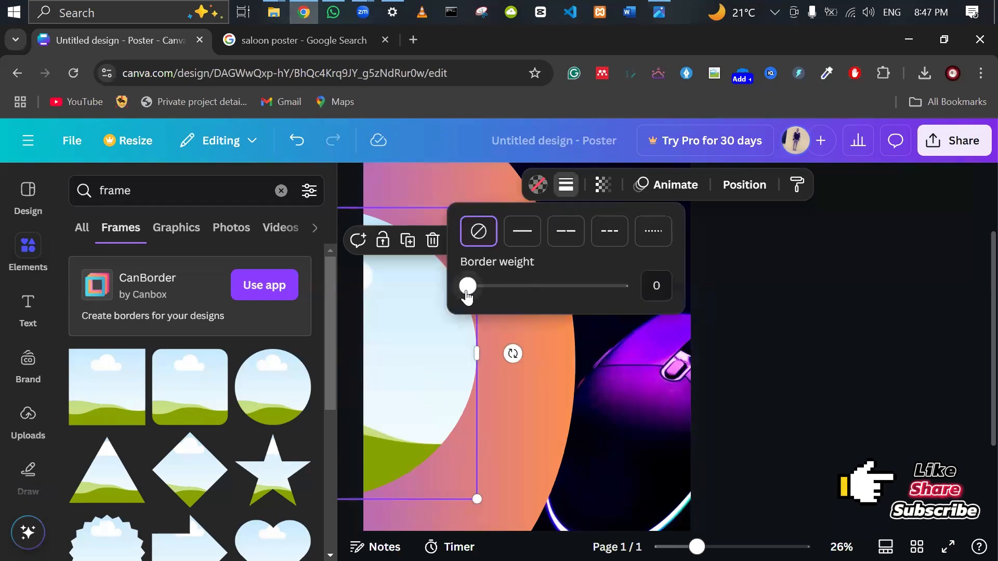
{"action": "left_click_drag", "start_coordinate": [467, 294], "coordinate": [536, 296]}
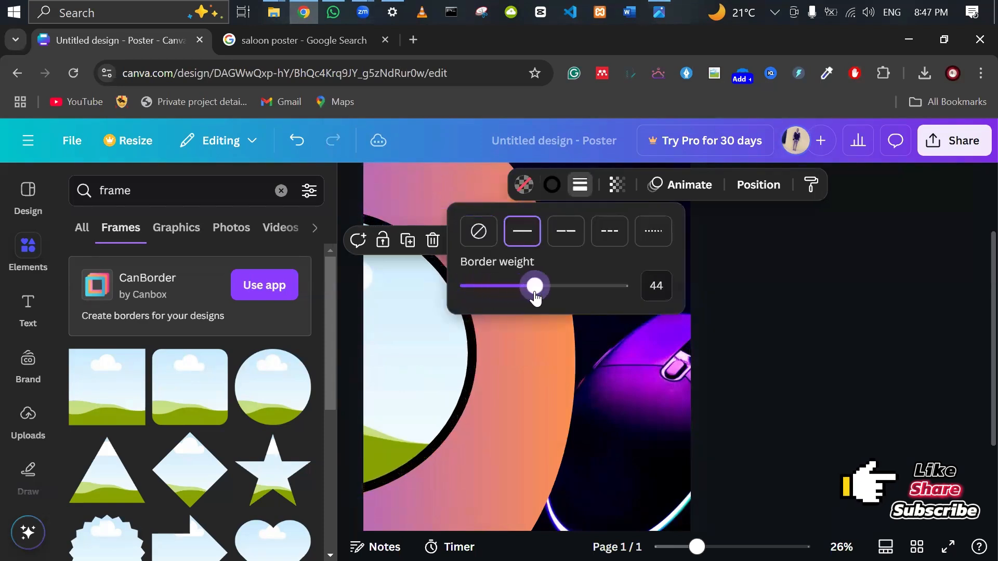
{"action": "left_click", "coordinate": [807, 421]}
{"action": "left_click", "coordinate": [806, 422]}
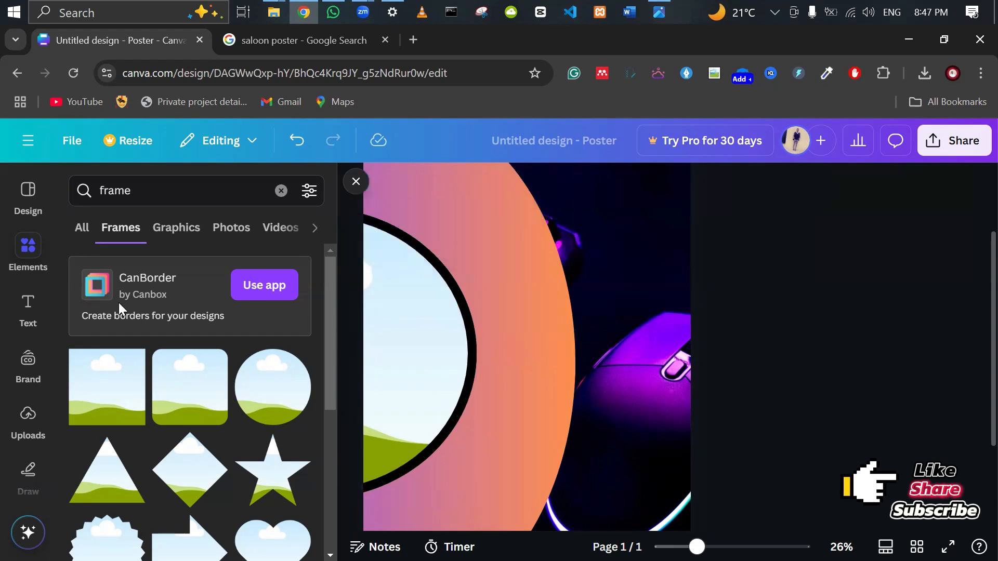
{"action": "left_click", "coordinate": [25, 255]}
Search photos for 'lady' and add the dark-background woman's portrait to the poster.
{"action": "left_click", "coordinate": [280, 196]}
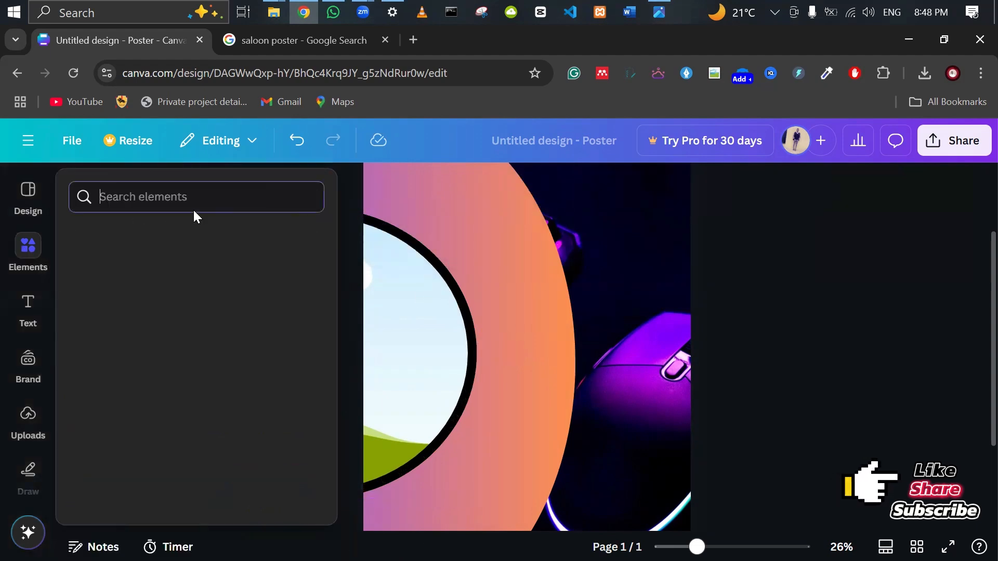
{"action": "type", "text": "lady"}
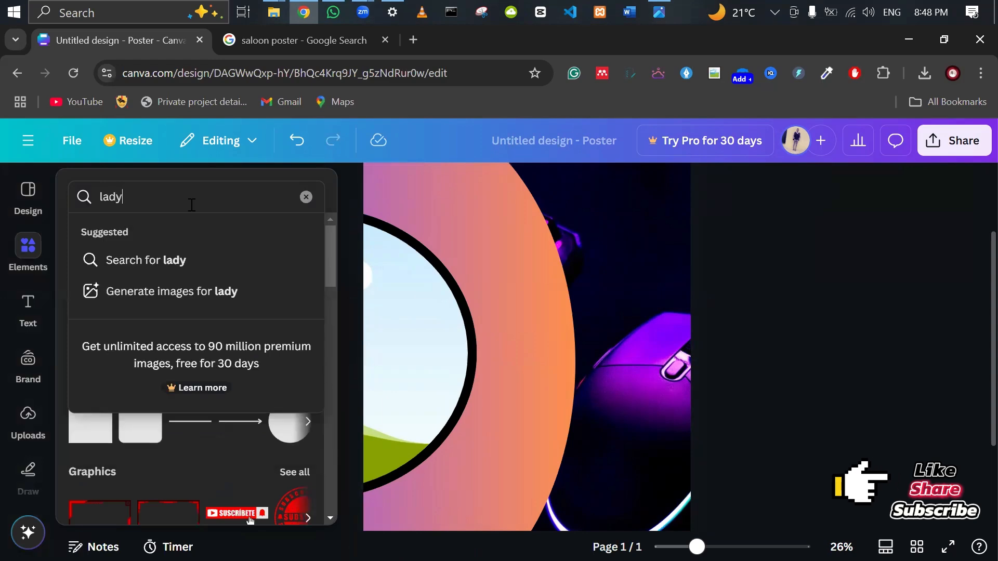
{"action": "key", "text": "Return"}
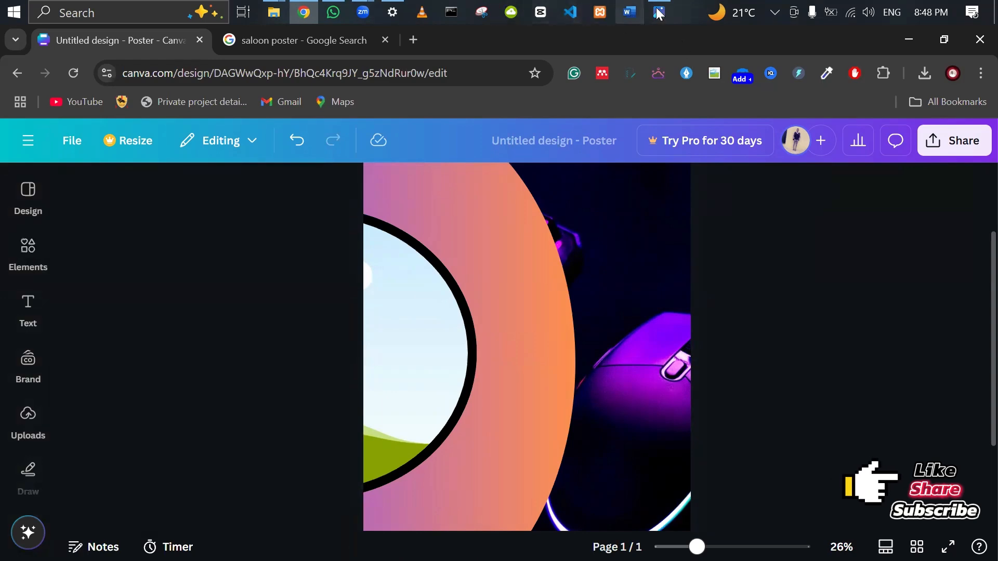
{"action": "left_click", "coordinate": [659, 12]}
{"action": "left_click", "coordinate": [306, 12]}
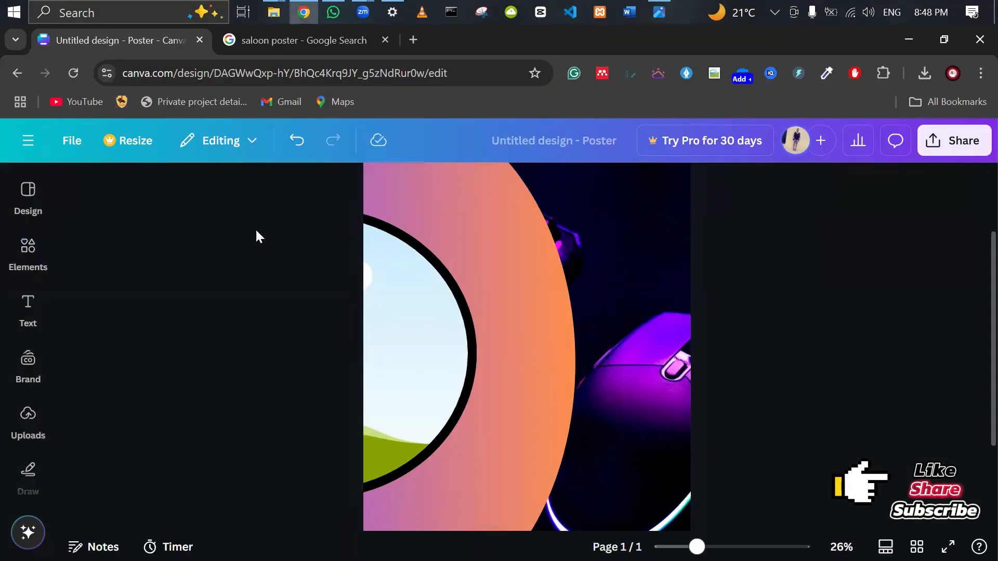
{"action": "left_click", "coordinate": [13, 261]}
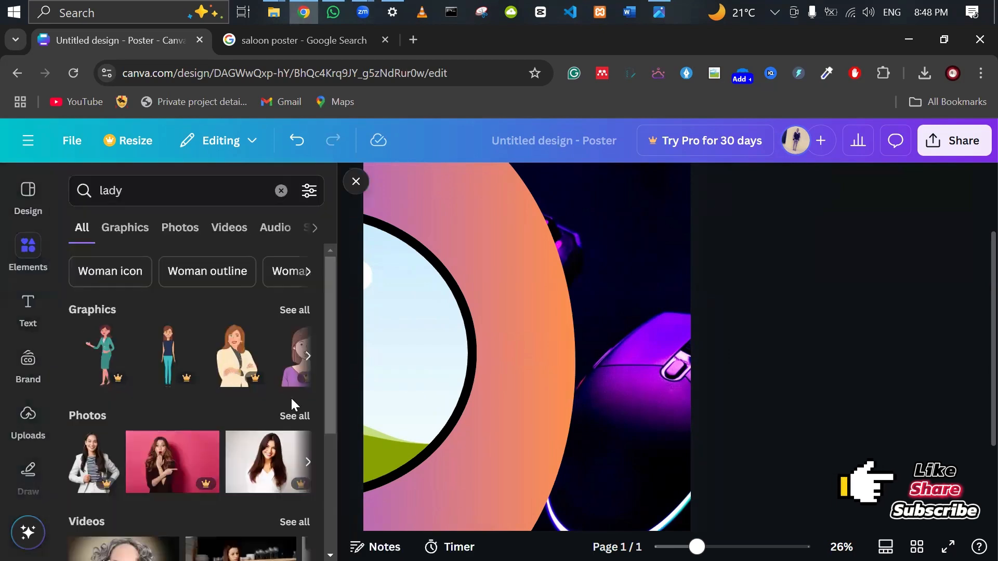
{"action": "scroll", "coordinate": [292, 399], "scroll_direction": "down", "scroll_amount": 4}
{"action": "scroll", "coordinate": [290, 395], "scroll_direction": "up", "scroll_amount": 3}
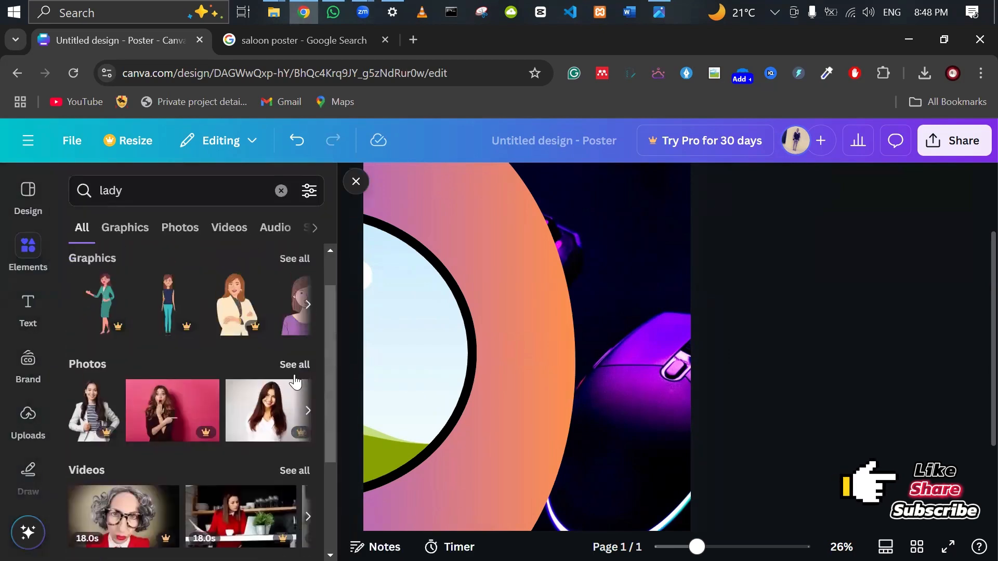
{"action": "left_click", "coordinate": [301, 365]}
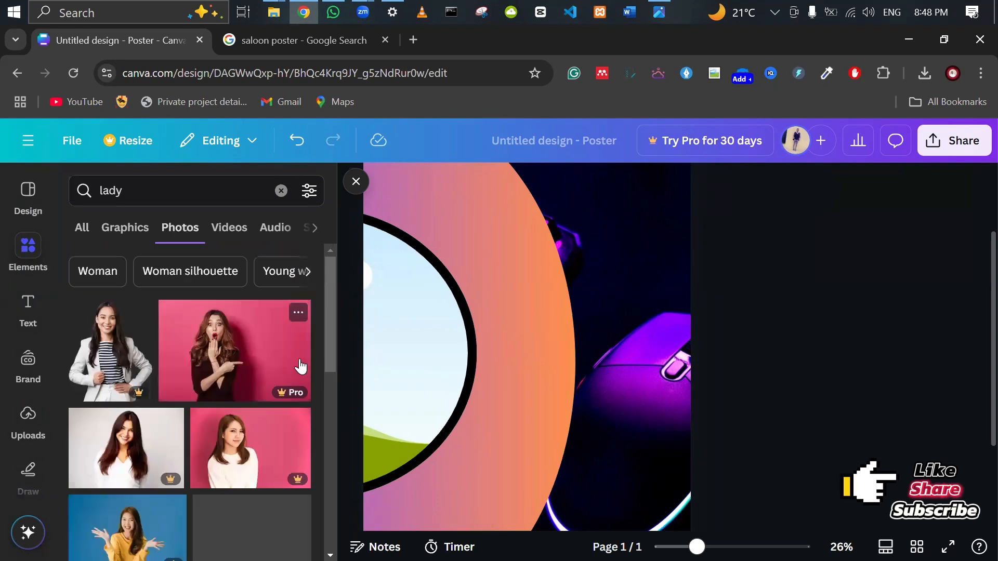
{"action": "scroll", "coordinate": [300, 366], "scroll_direction": "down", "scroll_amount": 1}
{"action": "scroll", "coordinate": [301, 364], "scroll_direction": "down", "scroll_amount": 3}
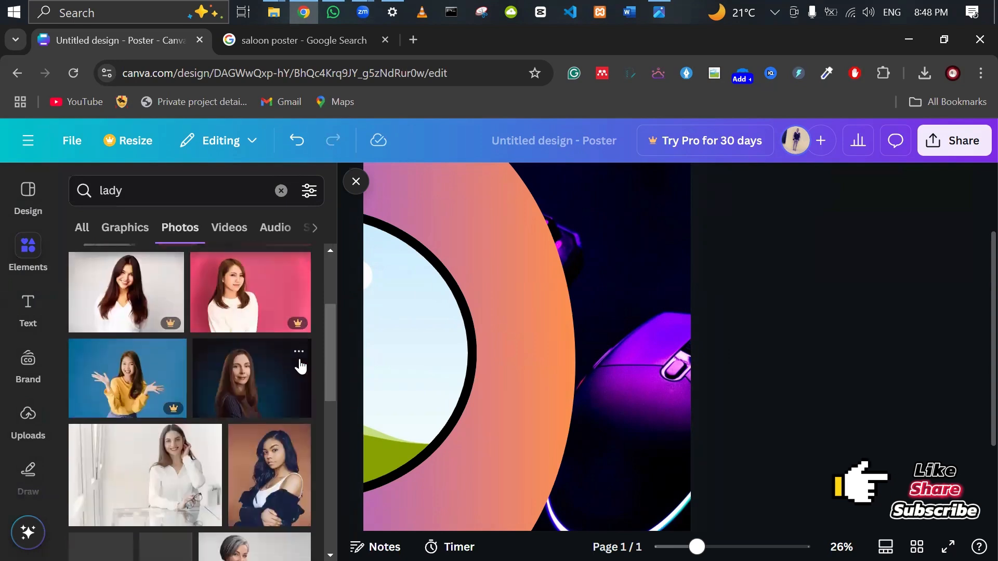
{"action": "left_click", "coordinate": [232, 395]}
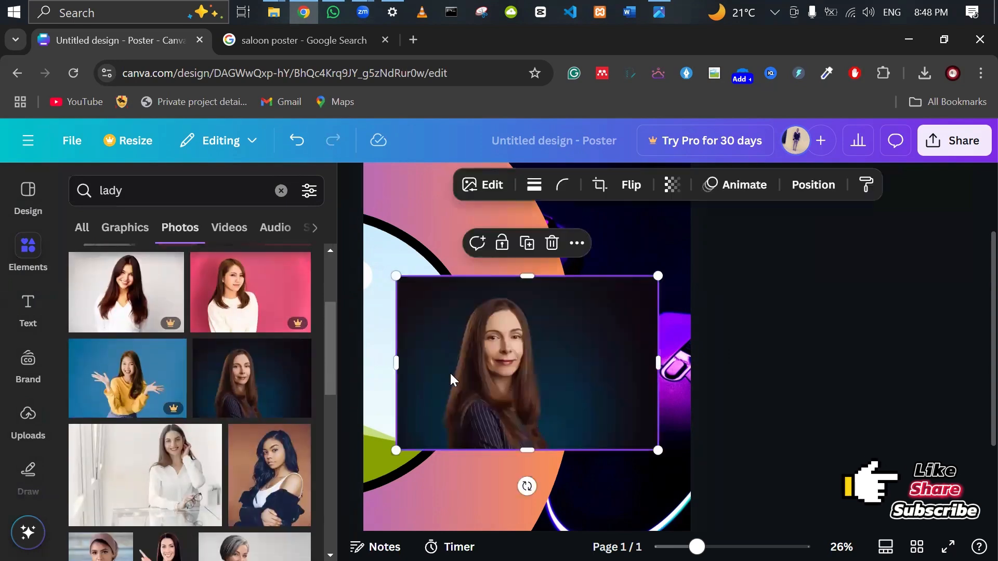
Crop and widen the portrait, then drop it into the black-bordered circle frame.
{"action": "left_click", "coordinate": [661, 11]}
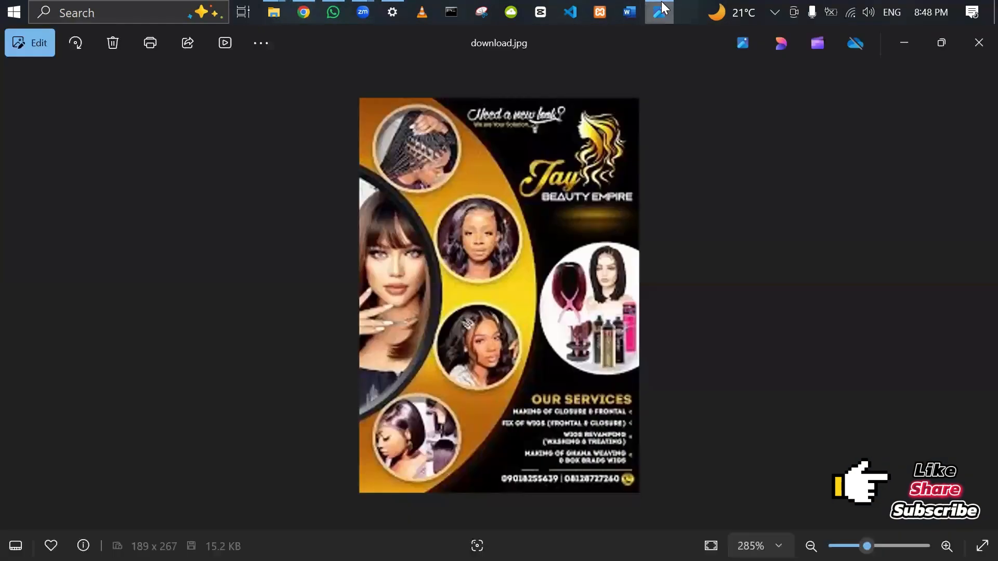
{"action": "left_click", "coordinate": [304, 12]}
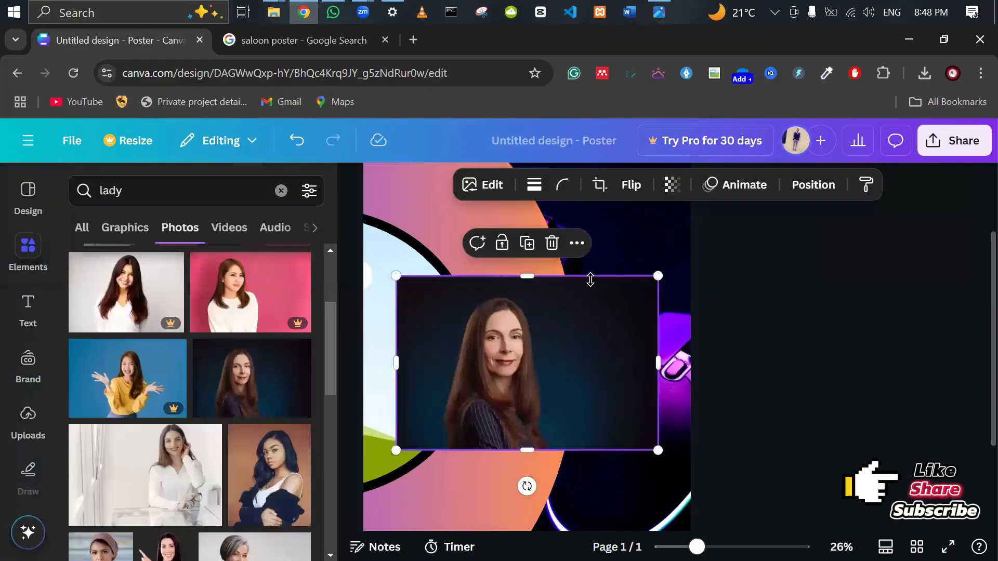
{"action": "left_click_drag", "start_coordinate": [479, 374], "coordinate": [412, 359]}
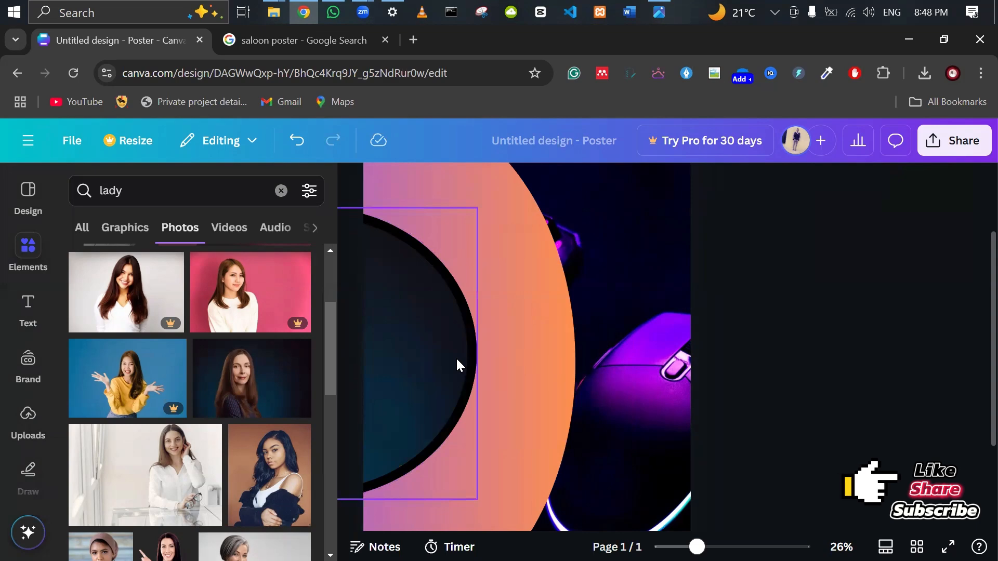
{"action": "key", "text": "ctrl+z"}
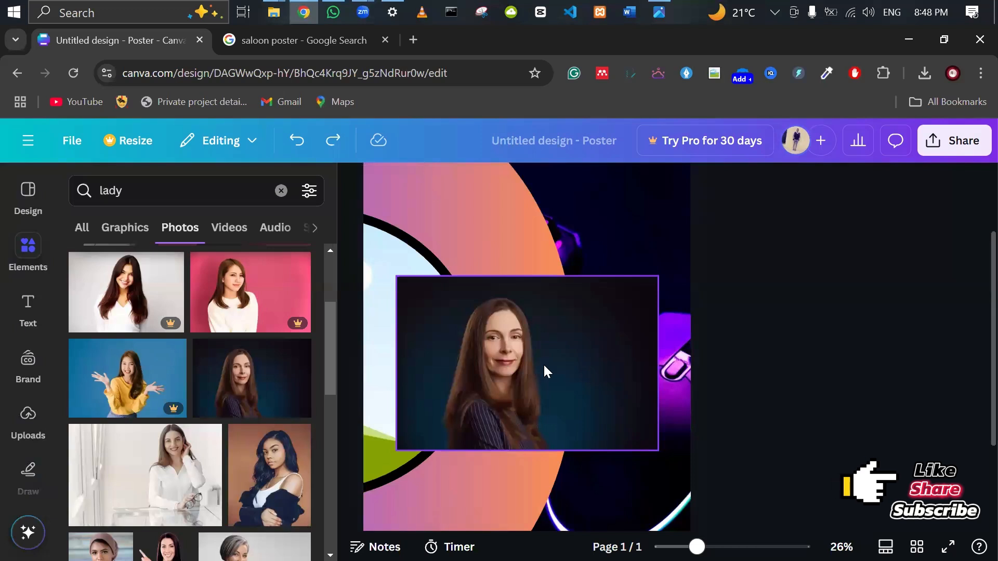
{"action": "left_click", "coordinate": [648, 361]}
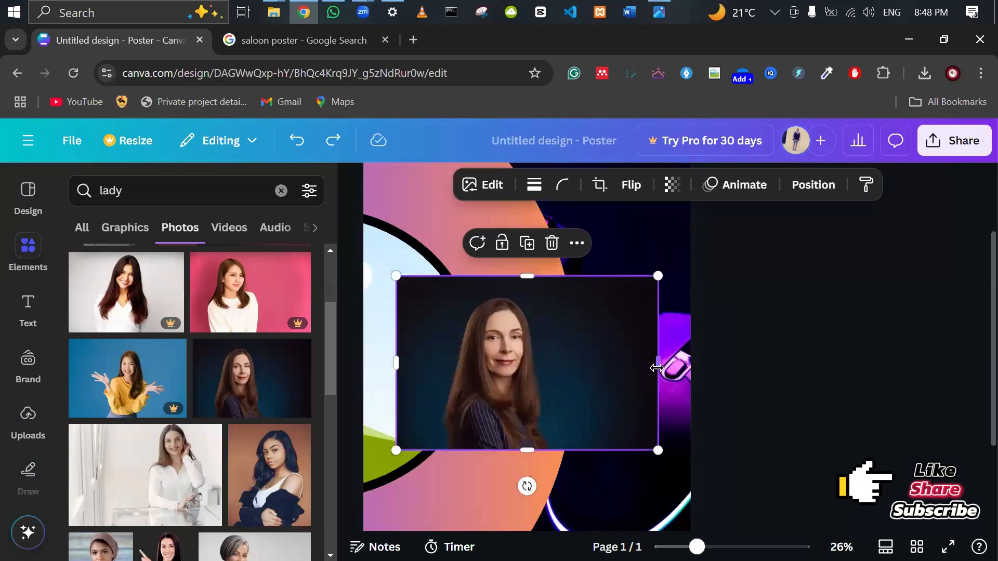
{"action": "left_click_drag", "start_coordinate": [632, 372], "coordinate": [539, 363]}
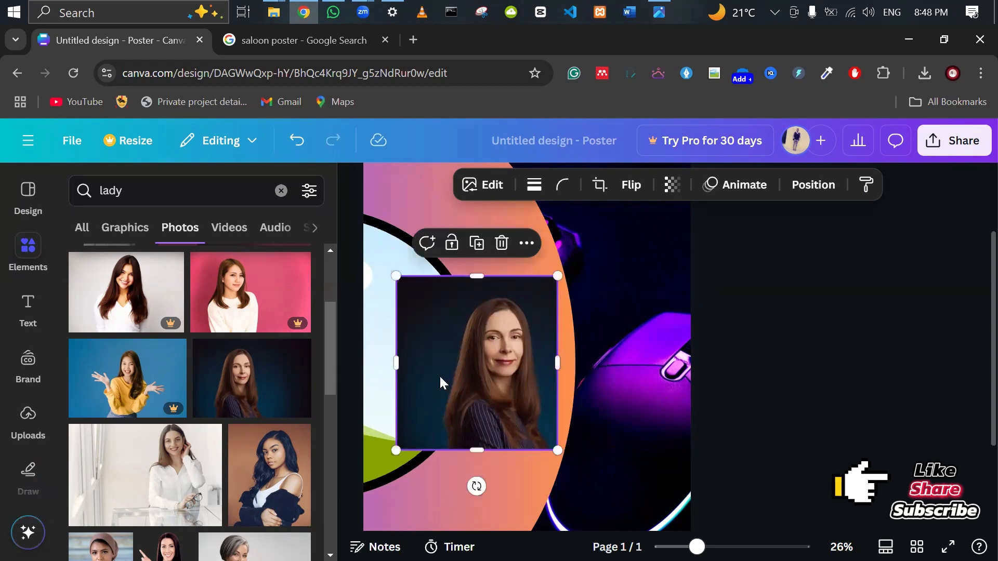
{"action": "left_click_drag", "start_coordinate": [398, 365], "coordinate": [357, 363]}
{"action": "left_click_drag", "start_coordinate": [470, 407], "coordinate": [416, 388]}
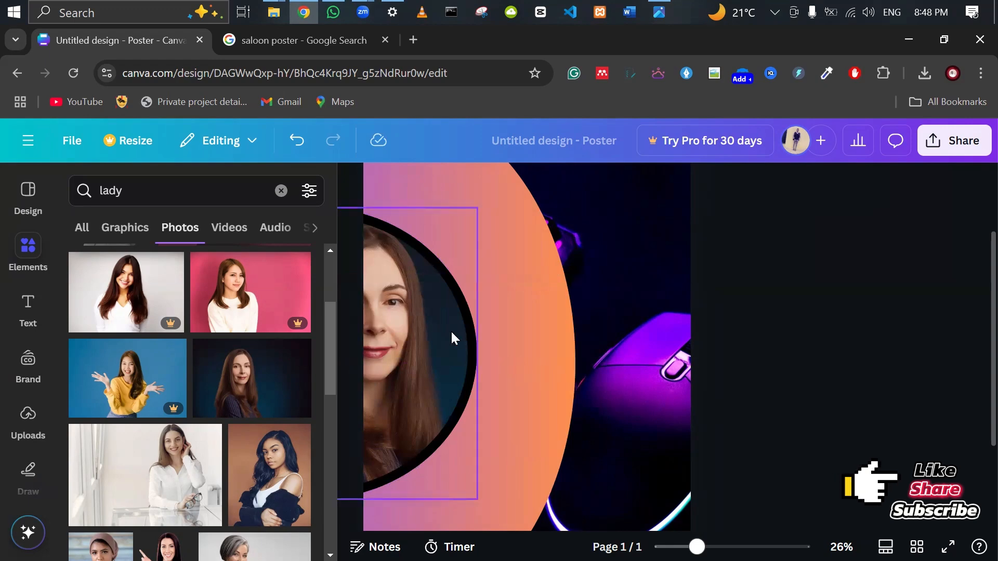
Compare the design with the reference salon flyer in Photos.
{"action": "left_click", "coordinate": [421, 314]}
{"action": "left_click", "coordinate": [913, 357]}
{"action": "left_click", "coordinate": [659, 12]}
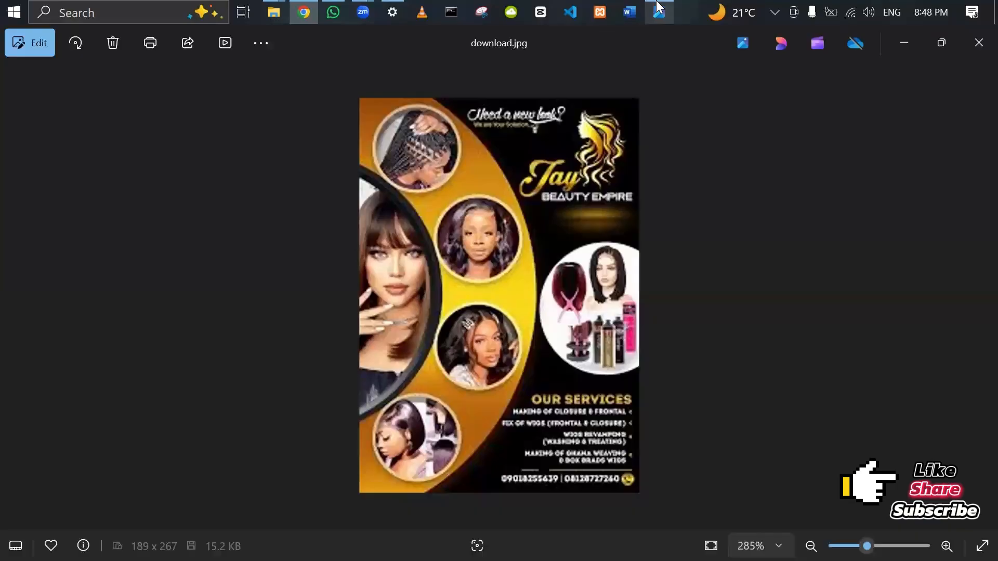
{"action": "left_click", "coordinate": [658, 9]}
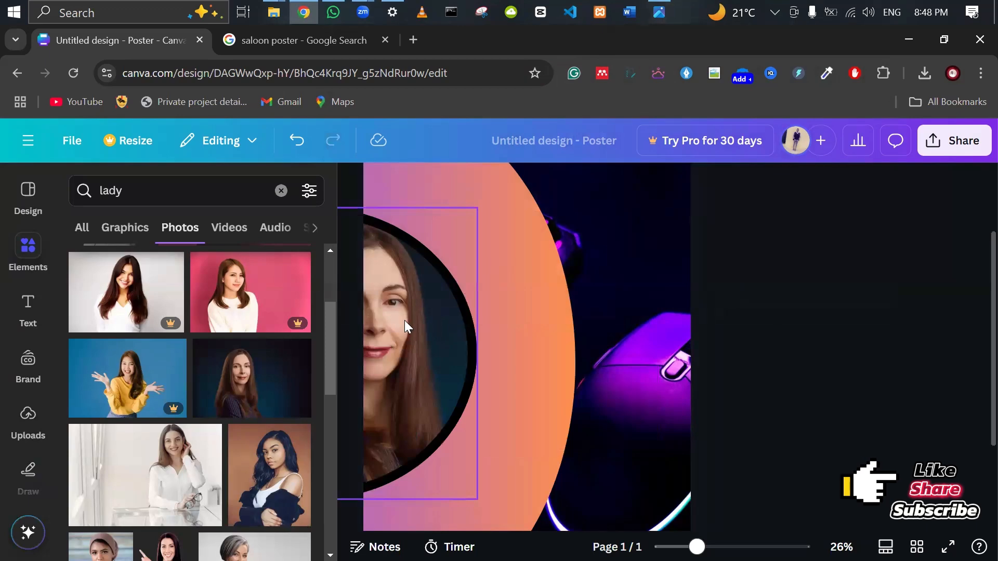
{"action": "left_click", "coordinate": [664, 6]}
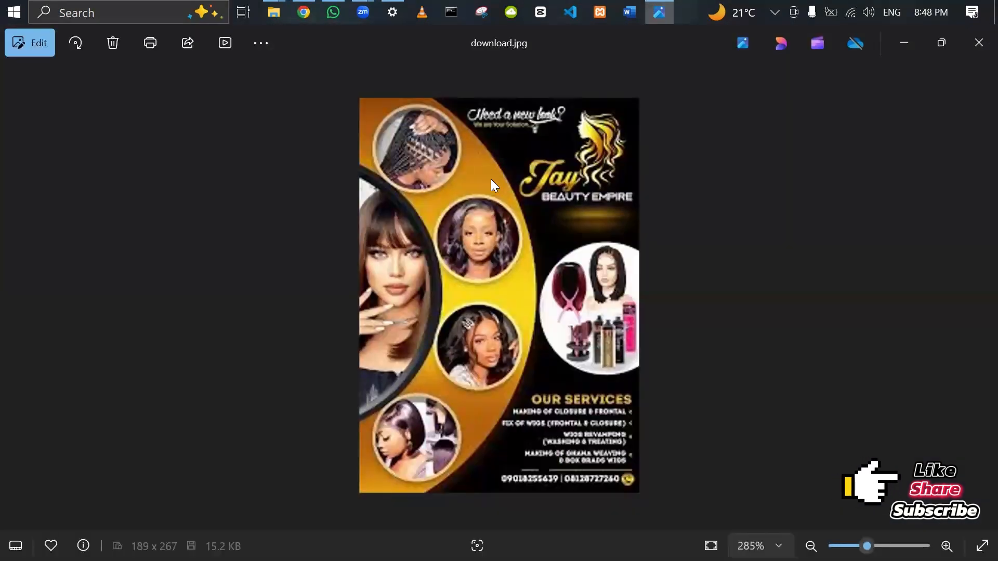
{"action": "left_click", "coordinate": [305, 12]}
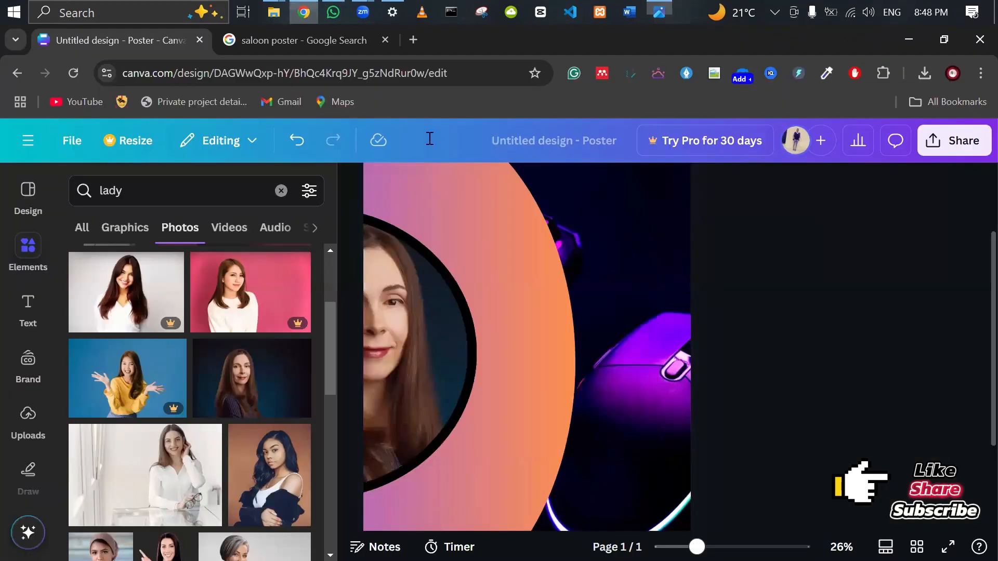
Duplicate the portrait circle with Ctrl+D, shrink the copy, and place it on the orange arc.
{"action": "left_click", "coordinate": [439, 358]}
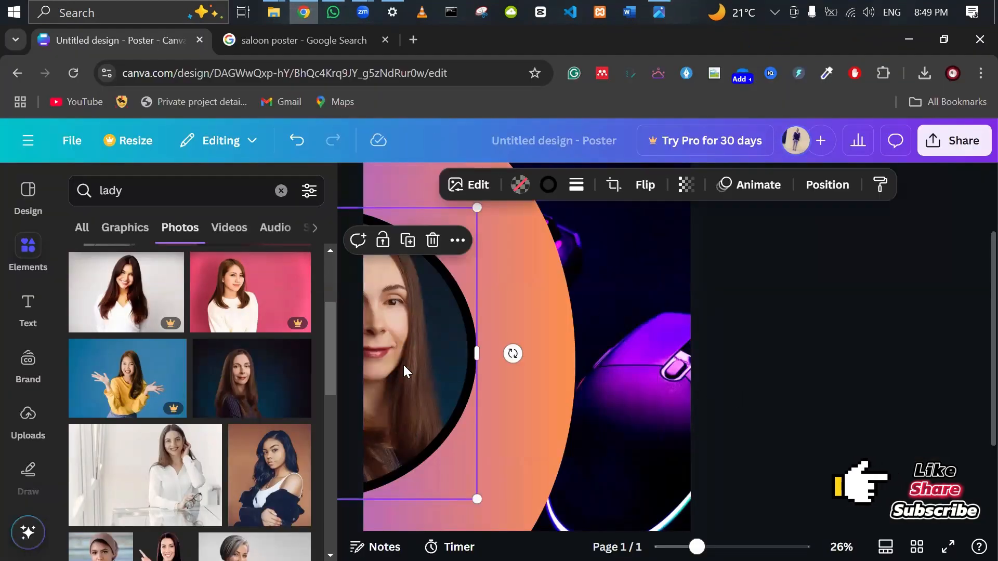
{"action": "key", "text": "ctrl+d"}
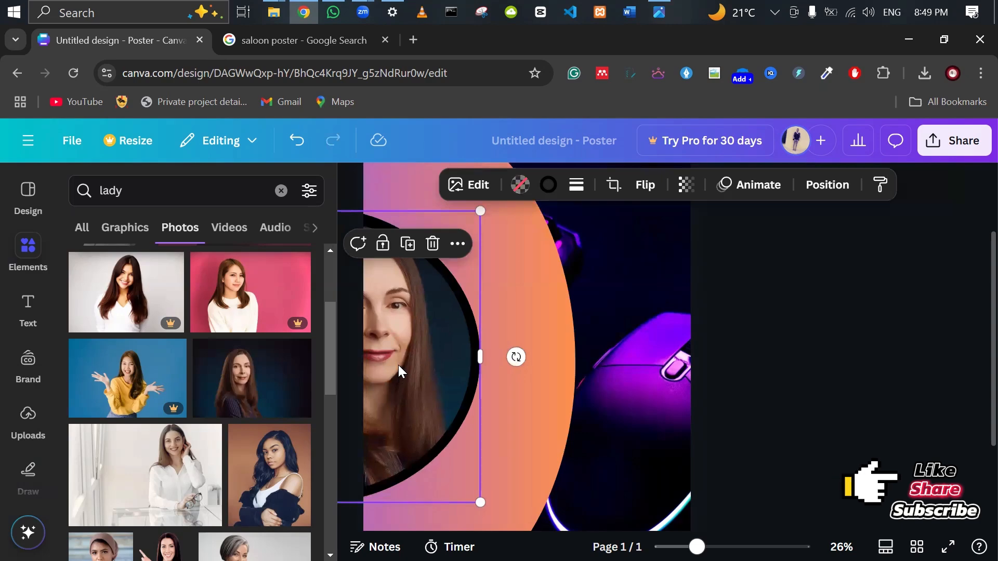
{"action": "left_click_drag", "start_coordinate": [398, 365], "coordinate": [633, 372]}
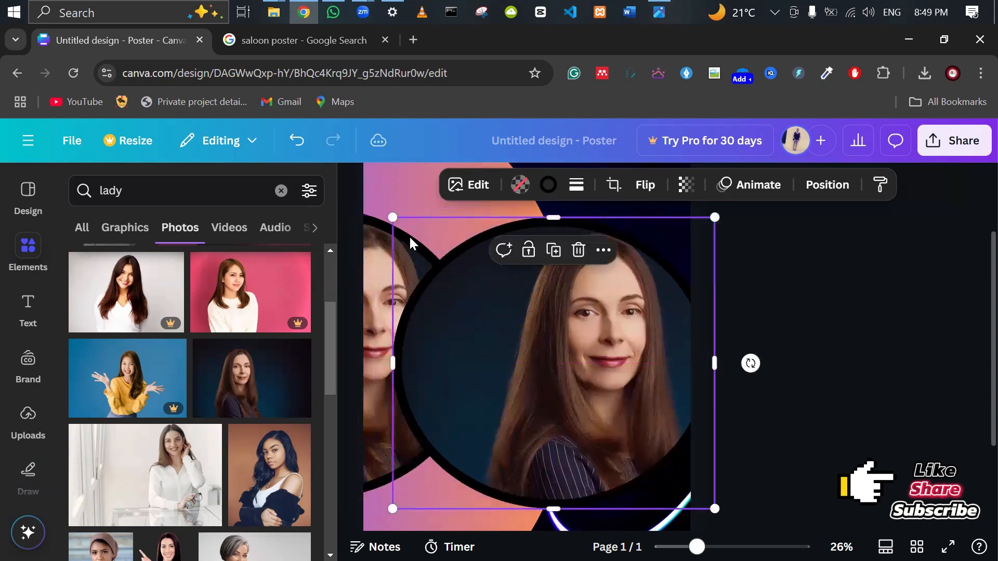
{"action": "left_click_drag", "start_coordinate": [391, 217], "coordinate": [619, 422]}
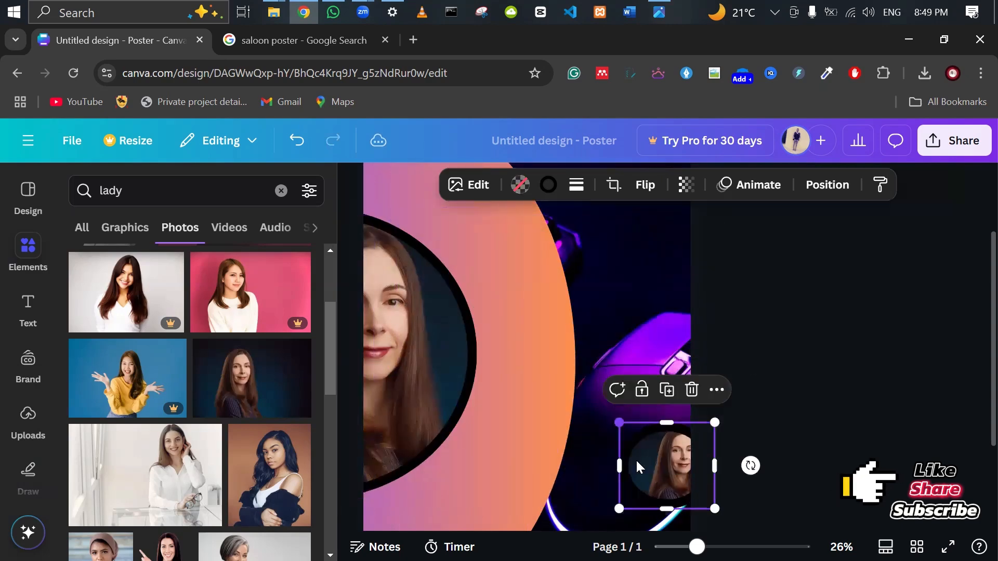
{"action": "left_click_drag", "start_coordinate": [648, 467], "coordinate": [561, 328]}
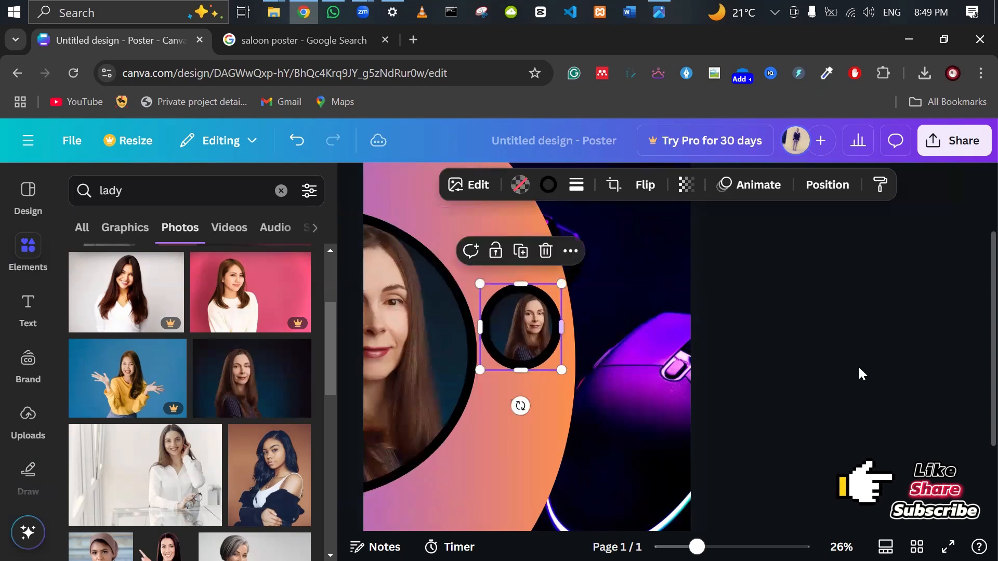
Select the small circle and check its placement against the reference flyer.
{"action": "left_click", "coordinate": [802, 389]}
{"action": "left_click", "coordinate": [510, 328]}
{"action": "left_click", "coordinate": [660, 13]}
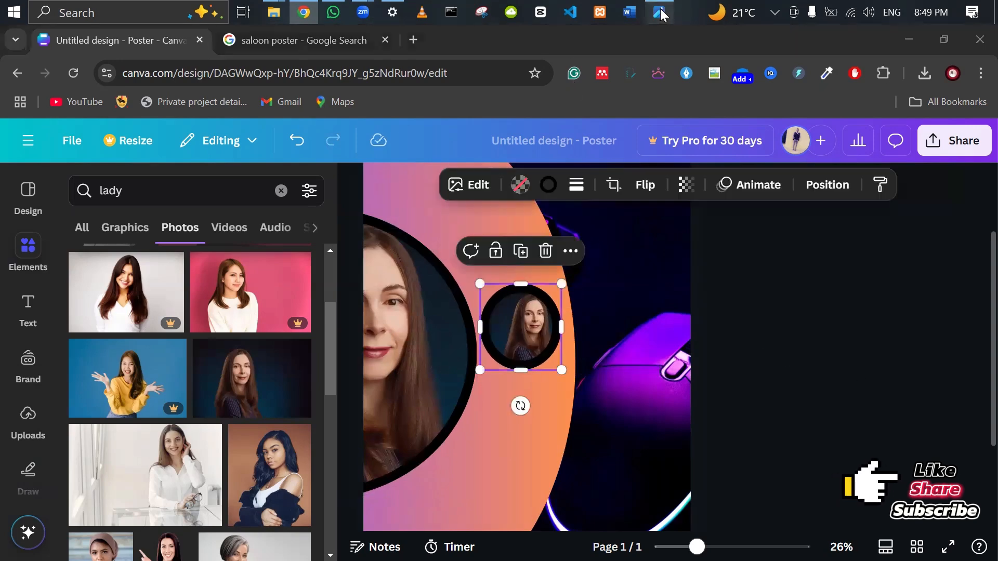
{"action": "left_click", "coordinate": [662, 12]}
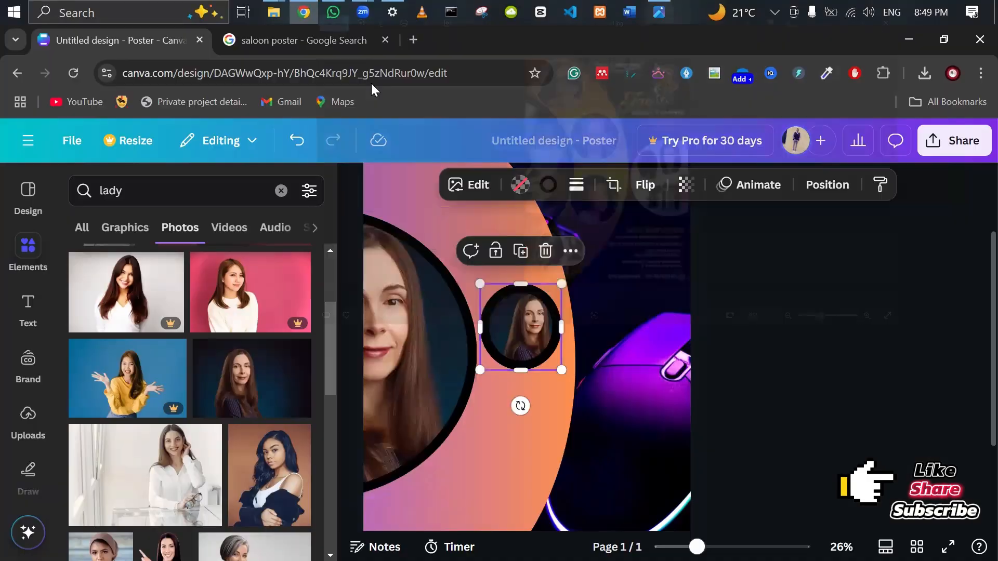
{"action": "left_click", "coordinate": [662, 11]}
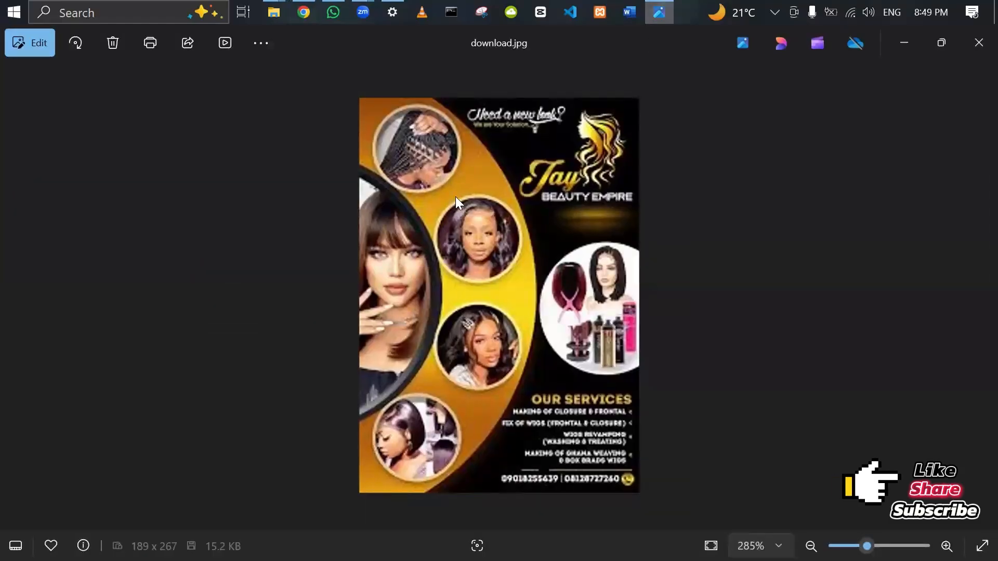
{"action": "left_click", "coordinate": [312, 6]}
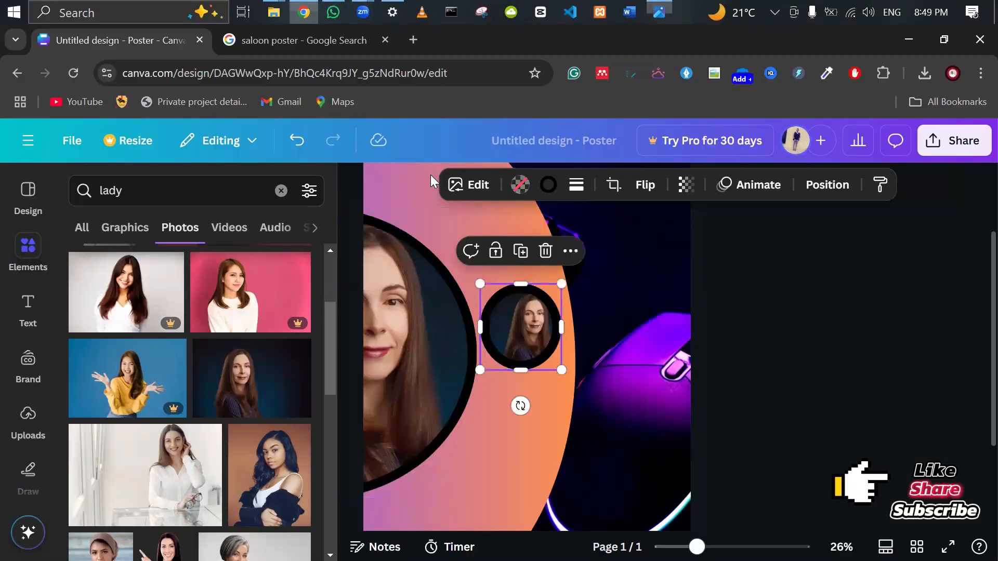
Give the small portrait a thinner peach border (weight 19) and move it higher on the arc.
{"action": "left_click", "coordinate": [578, 190]}
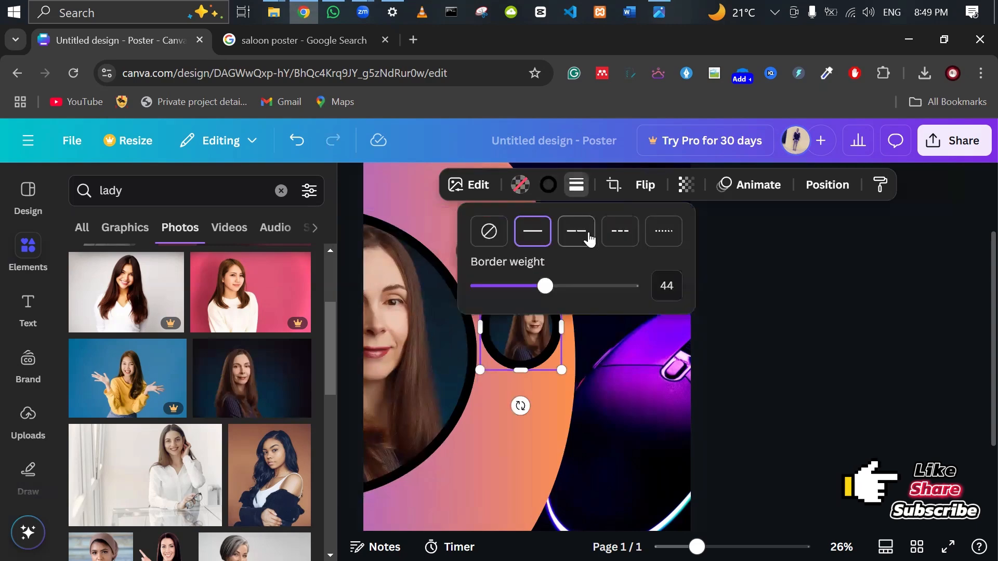
{"action": "left_click_drag", "start_coordinate": [544, 285], "coordinate": [507, 286]}
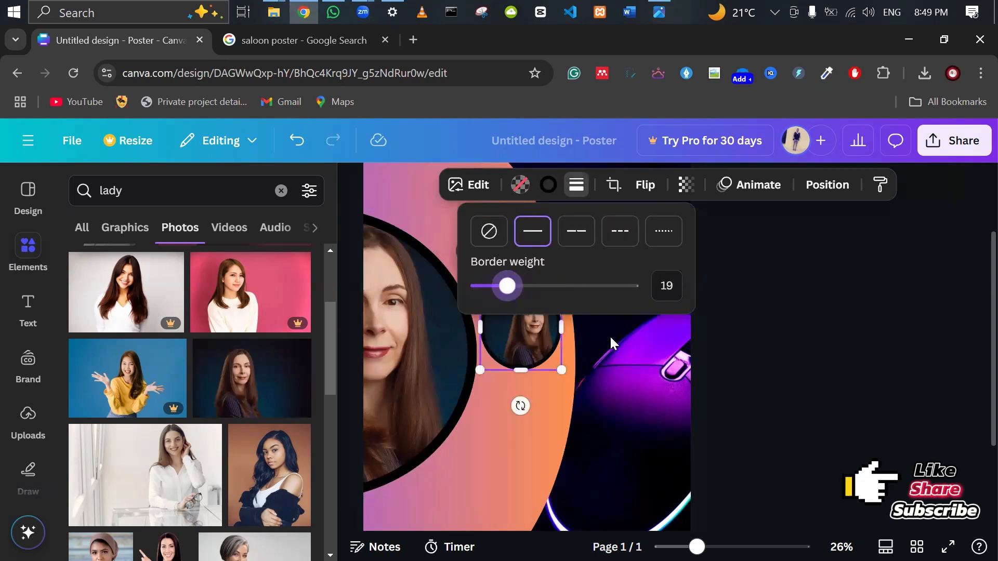
{"action": "left_click", "coordinate": [548, 184]}
{"action": "scroll", "coordinate": [192, 374], "scroll_direction": "down", "scroll_amount": 7}
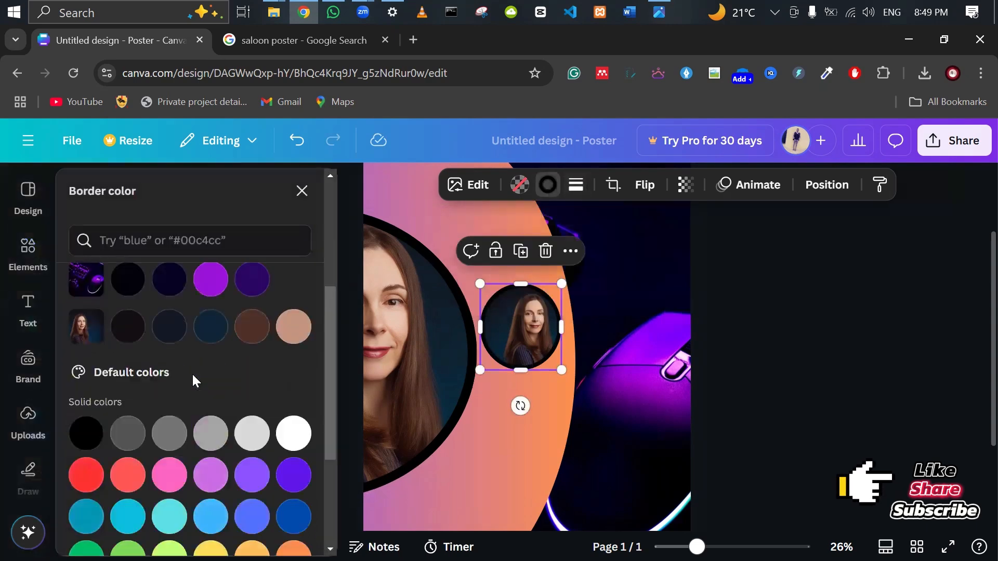
{"action": "left_click", "coordinate": [250, 383]}
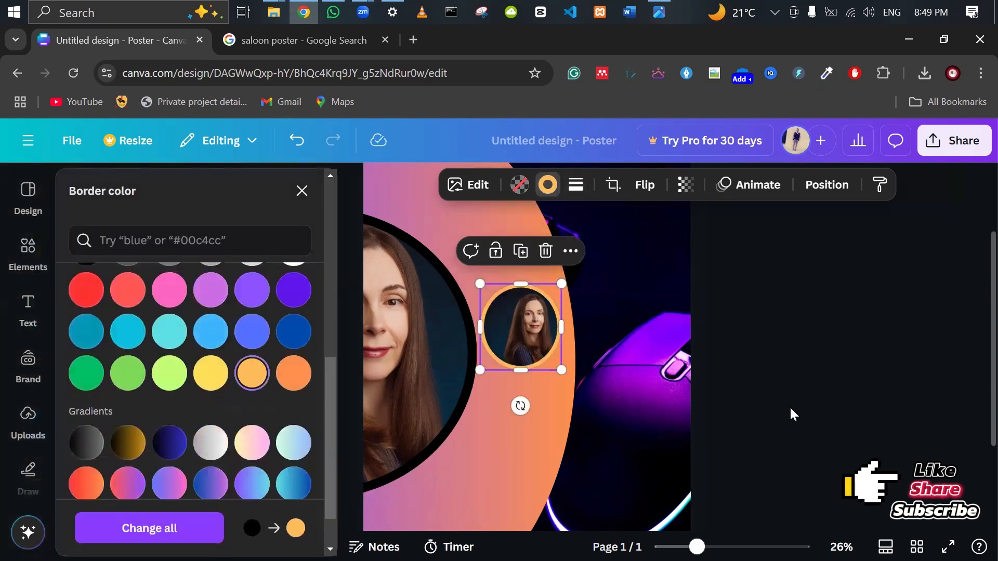
{"action": "key", "text": "Escape"}
{"action": "left_click_drag", "start_coordinate": [517, 354], "coordinate": [456, 234]}
{"action": "scroll", "coordinate": [776, 354], "scroll_direction": "up", "scroll_amount": 2}
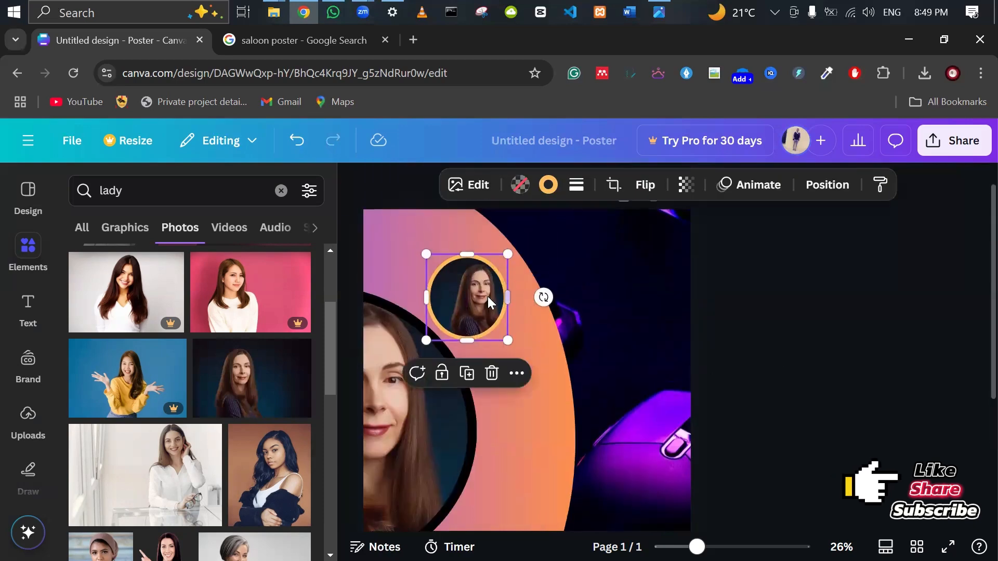
Duplicate the small portrait three times, spacing four circles down the arc, then compare with the flyer.
{"action": "left_click_drag", "start_coordinate": [487, 296], "coordinate": [513, 392]}
{"action": "key", "text": "ctrl+d"}
{"action": "scroll", "coordinate": [588, 384], "scroll_direction": "down", "scroll_amount": 3}
{"action": "key", "text": "ctrl+d"}
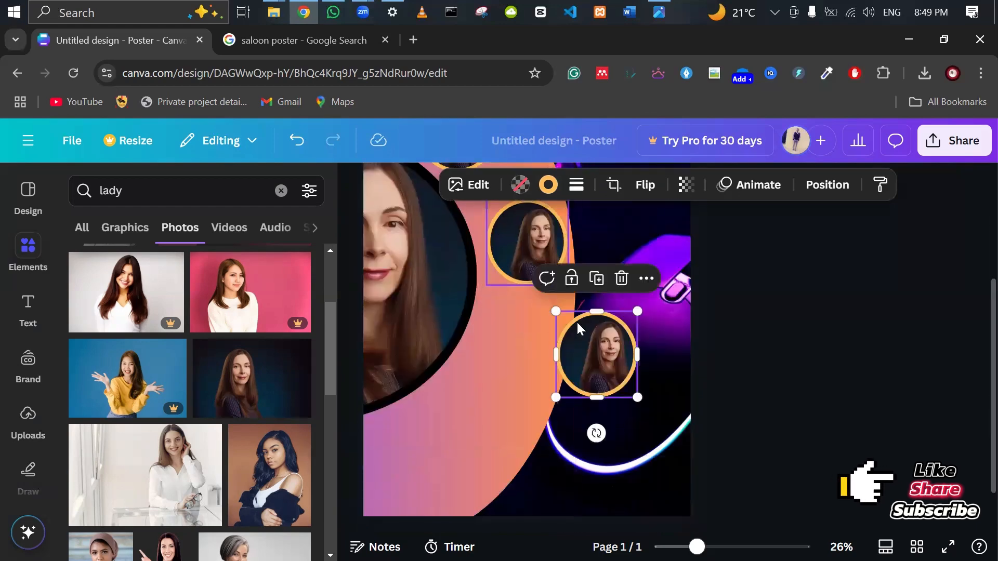
{"action": "left_click_drag", "start_coordinate": [578, 328], "coordinate": [513, 359]}
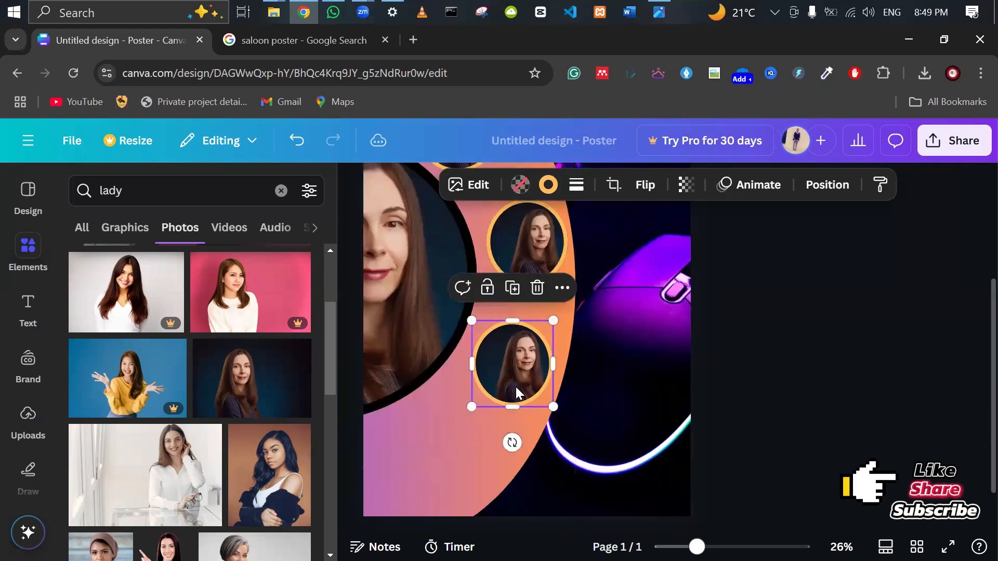
{"action": "key", "text": "ctrl+d"}
{"action": "left_click_drag", "start_coordinate": [505, 474], "coordinate": [444, 453]}
{"action": "scroll", "coordinate": [781, 401], "scroll_direction": "up", "scroll_amount": 2}
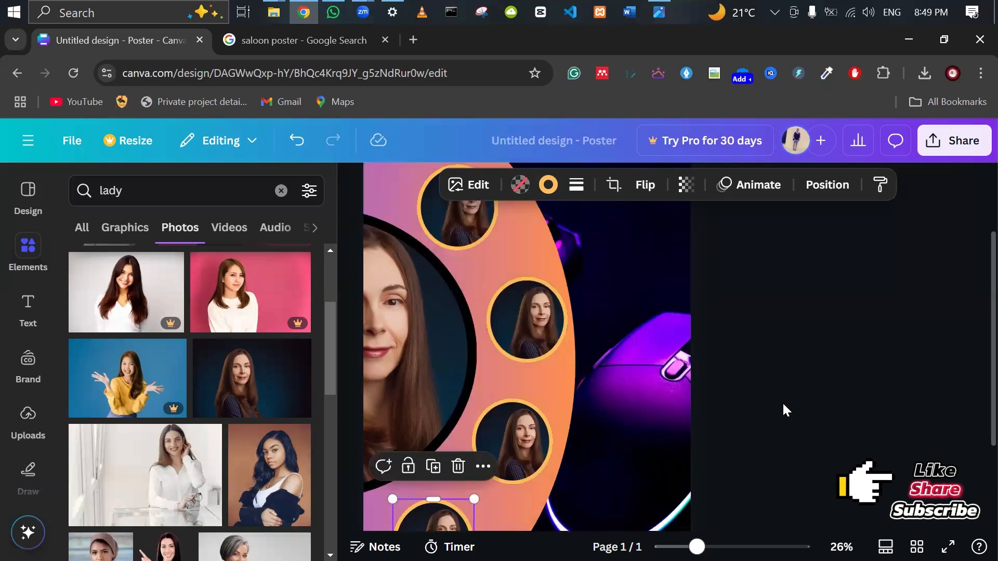
{"action": "scroll", "coordinate": [783, 405], "scroll_direction": "down", "scroll_amount": 3}
{"action": "left_click", "coordinate": [814, 366]}
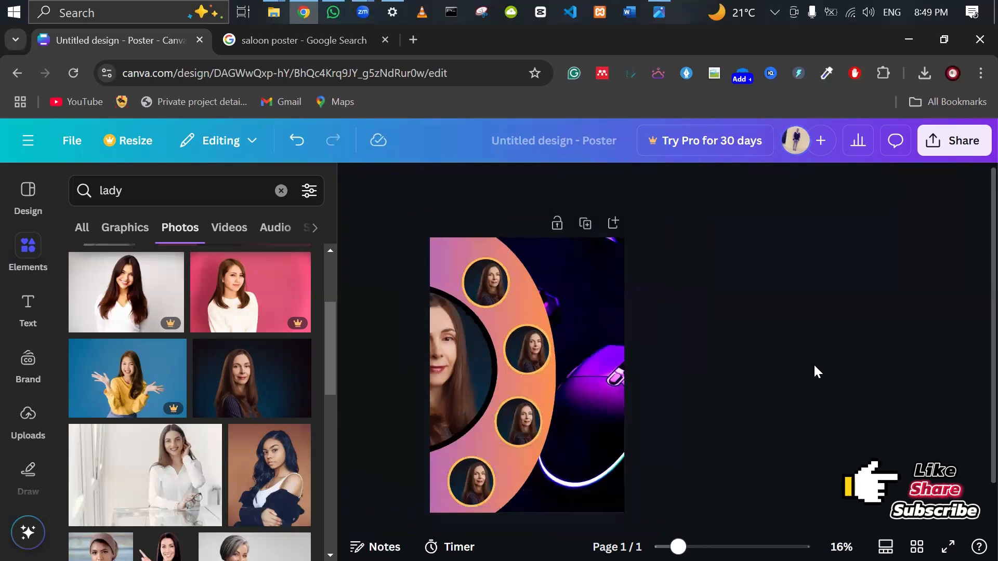
{"action": "left_click", "coordinate": [664, 8]}
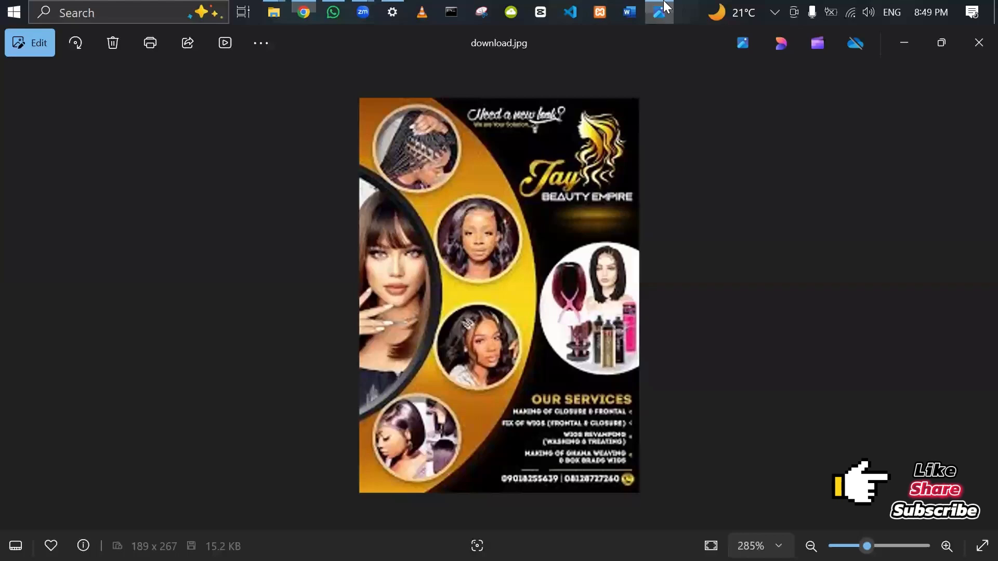
{"action": "left_click", "coordinate": [664, 8]}
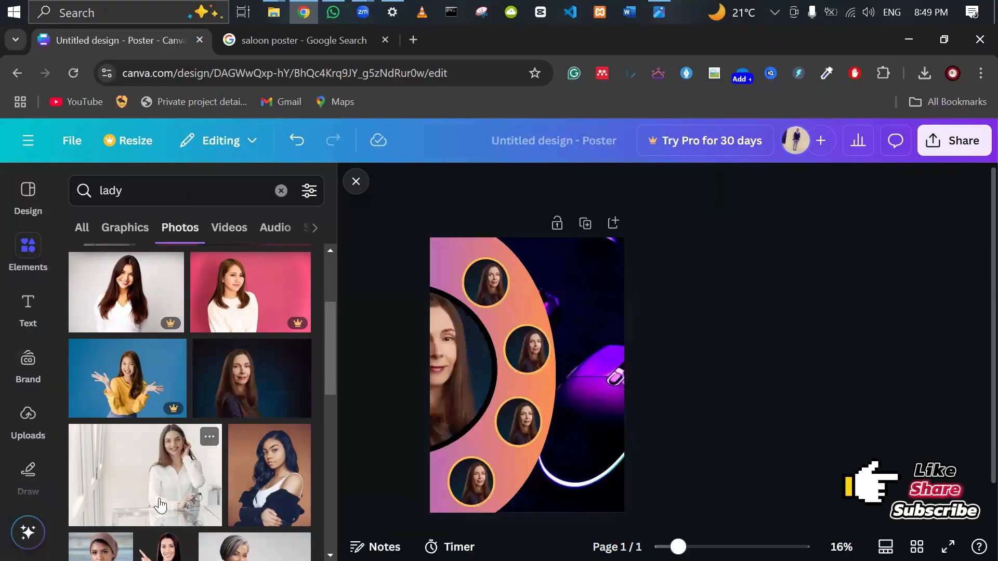
Fill the arc circles with the dark-haired, brown-shirt and hat-wearing women's photos.
{"action": "scroll", "coordinate": [160, 505], "scroll_direction": "down", "scroll_amount": 2}
{"action": "scroll", "coordinate": [700, 382], "scroll_direction": "up", "scroll_amount": 5}
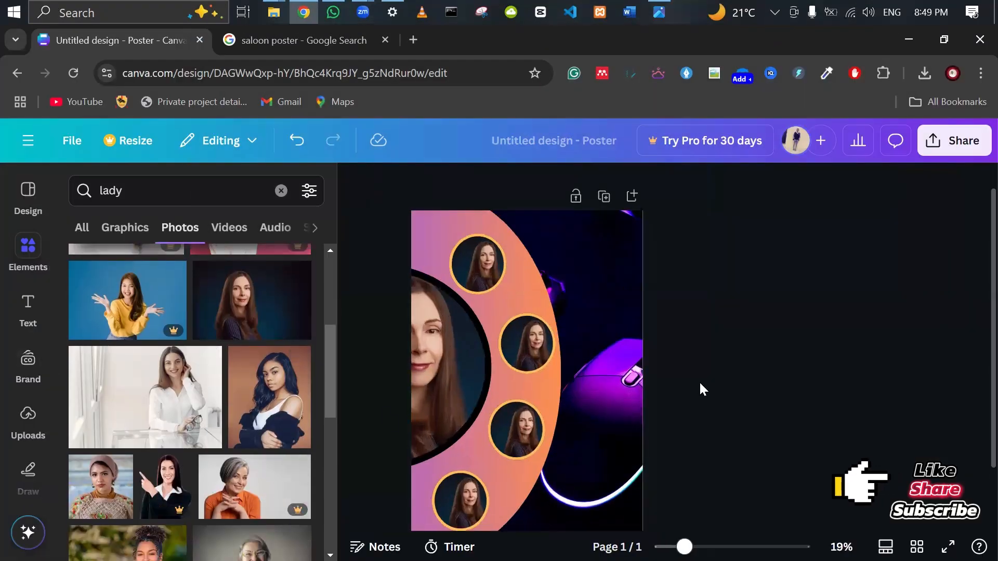
{"action": "left_click_drag", "start_coordinate": [268, 413], "coordinate": [544, 334]}
{"action": "scroll", "coordinate": [190, 429], "scroll_direction": "down", "scroll_amount": 10}
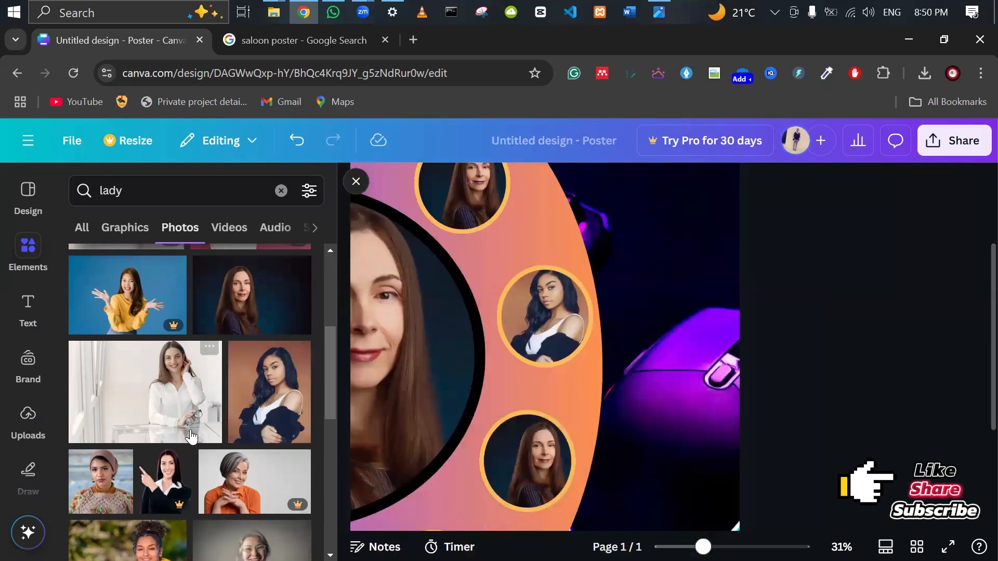
{"action": "scroll", "coordinate": [192, 436], "scroll_direction": "down", "scroll_amount": 3}
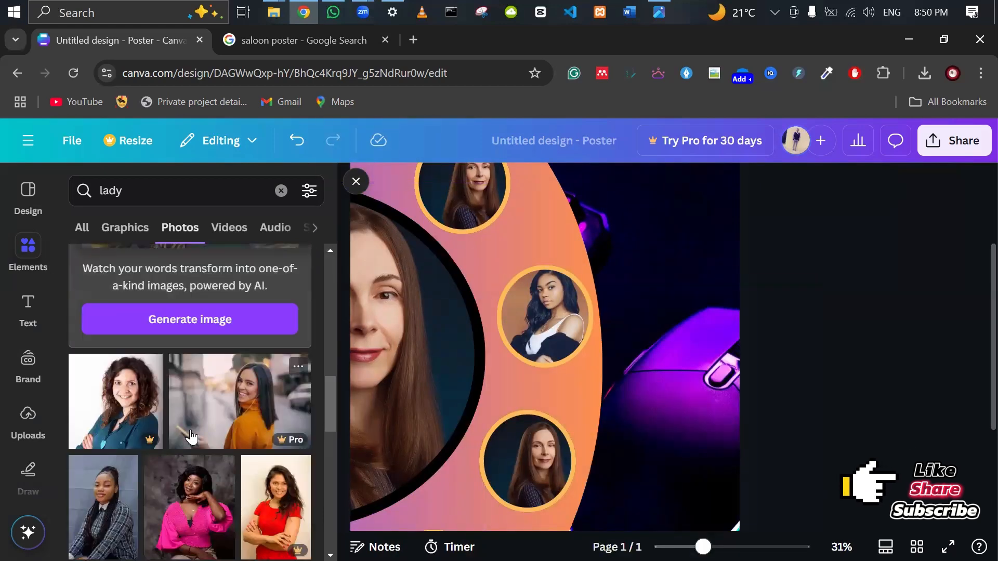
{"action": "left_click_drag", "start_coordinate": [188, 382], "coordinate": [525, 464]}
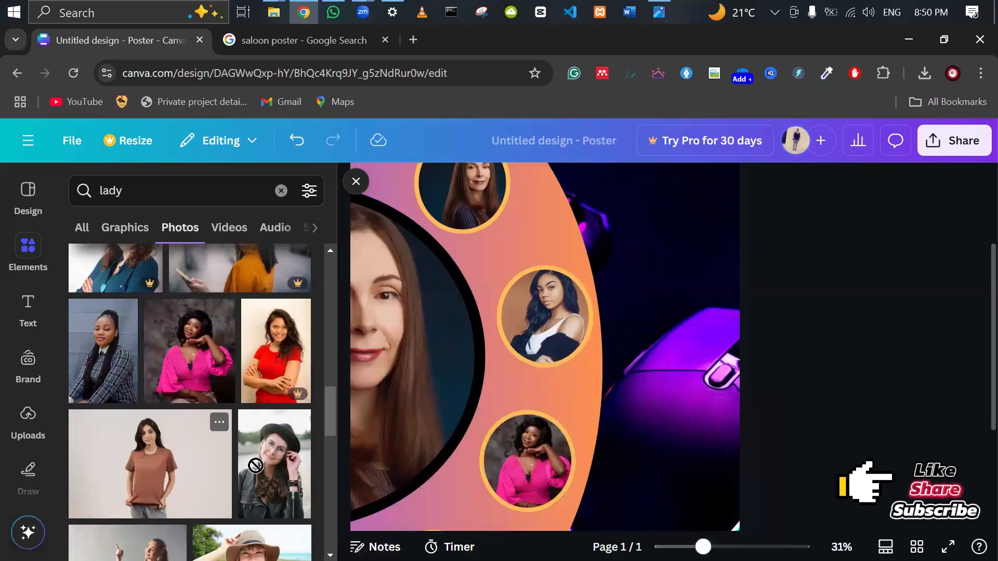
{"action": "left_click_drag", "start_coordinate": [162, 447], "coordinate": [443, 322]}
{"action": "scroll", "coordinate": [668, 364], "scroll_direction": "down", "scroll_amount": 5}
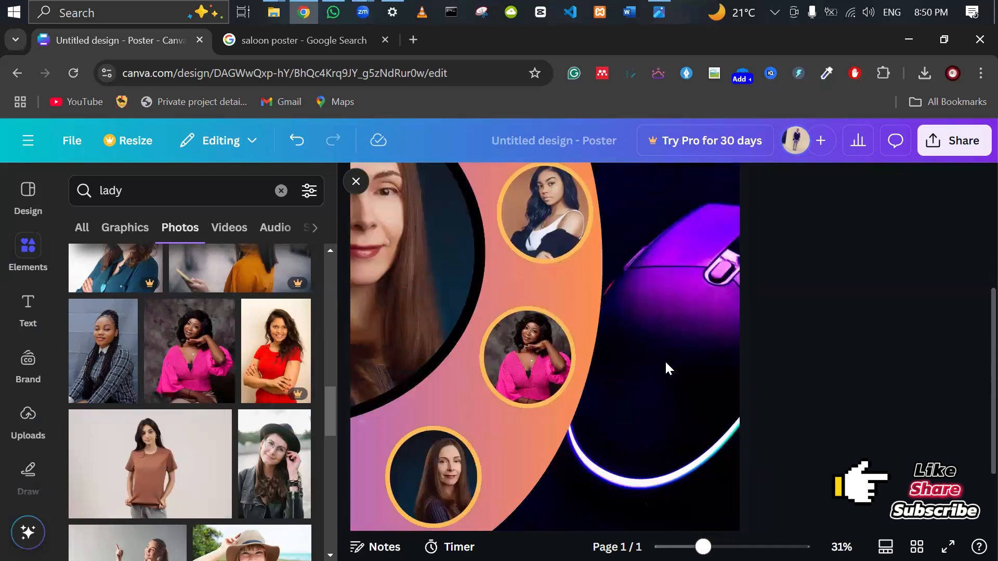
{"action": "left_click_drag", "start_coordinate": [284, 470], "coordinate": [432, 419]}
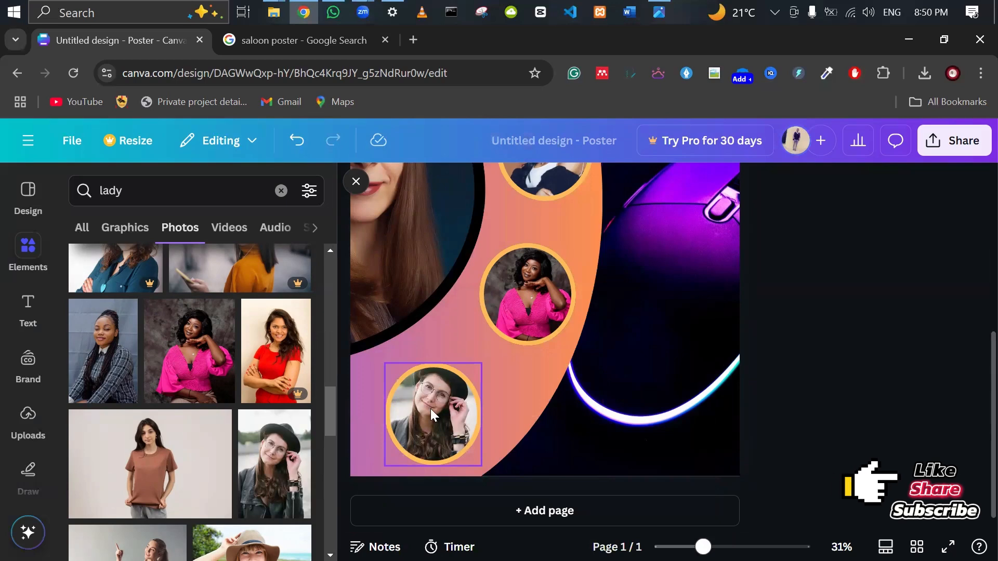
Check the brown-shirt and large face circle photos, then bring up the reference salon poster.
{"action": "scroll", "coordinate": [430, 406], "scroll_direction": "up", "scroll_amount": 4}
{"action": "left_click", "coordinate": [437, 269]}
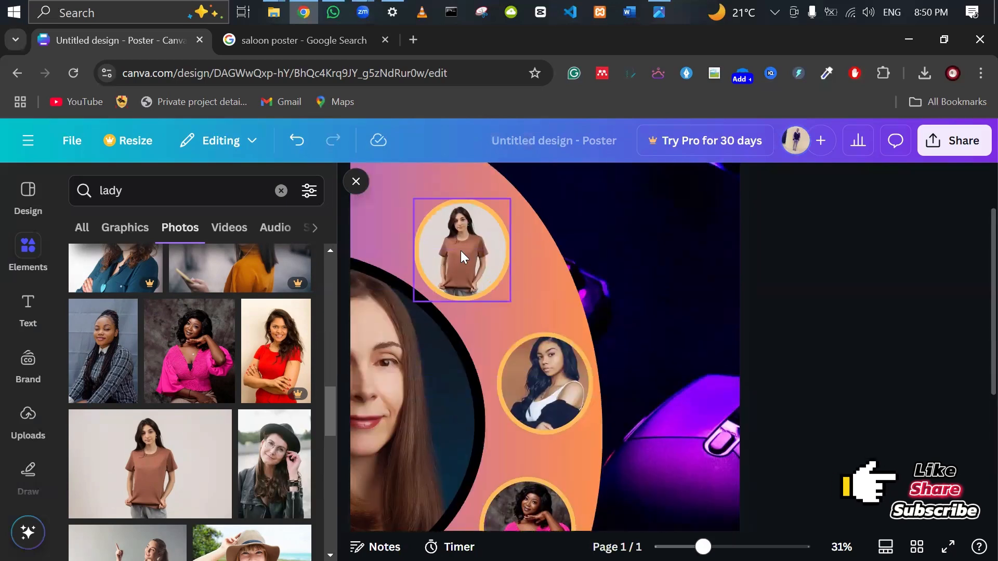
{"action": "left_click", "coordinate": [477, 339]}
{"action": "scroll", "coordinate": [482, 344], "scroll_direction": "down", "scroll_amount": 2}
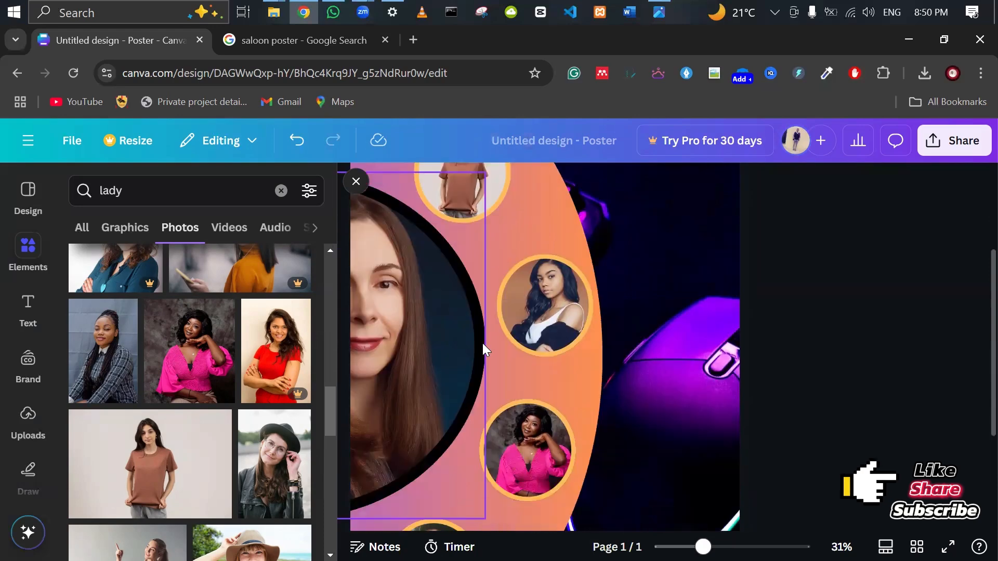
{"action": "scroll", "coordinate": [512, 383], "scroll_direction": "down", "scroll_amount": 4}
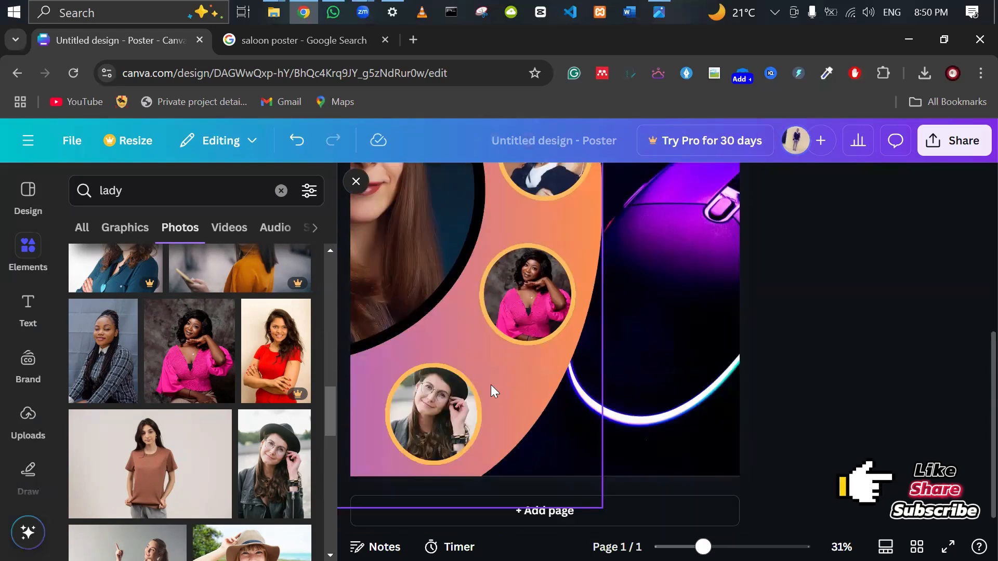
{"action": "scroll", "coordinate": [477, 397], "scroll_direction": "up", "scroll_amount": 4}
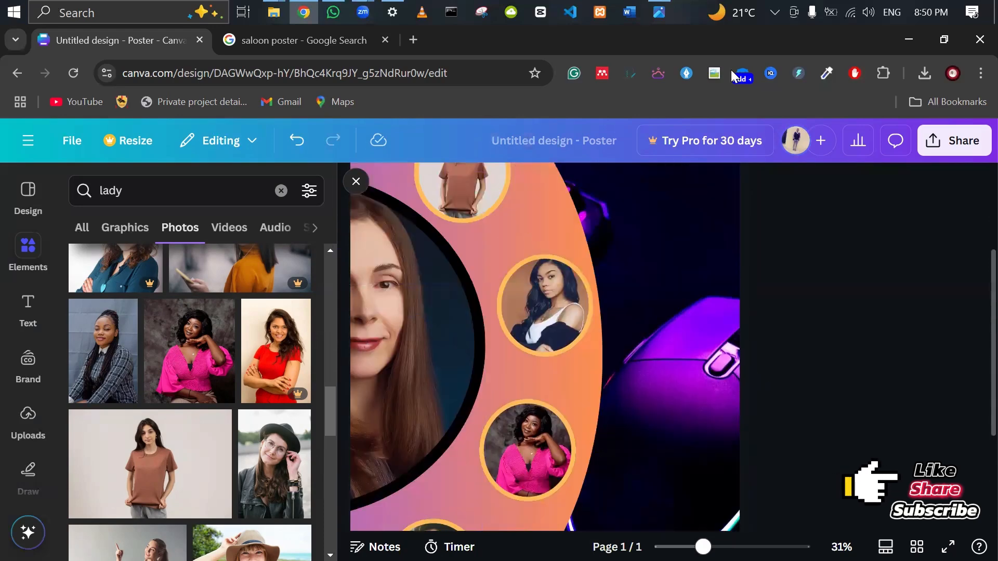
{"action": "left_click", "coordinate": [654, 6]}
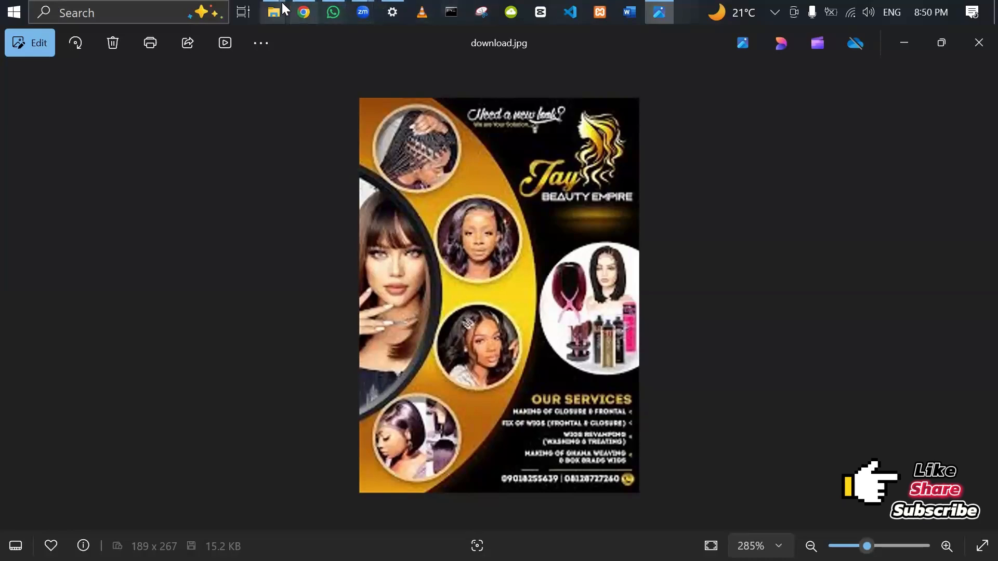
Return to the Canva poster, open the Text panel and browse the font combinations.
{"action": "left_click", "coordinate": [304, 11]}
{"action": "scroll", "coordinate": [559, 337], "scroll_direction": "up", "scroll_amount": 3}
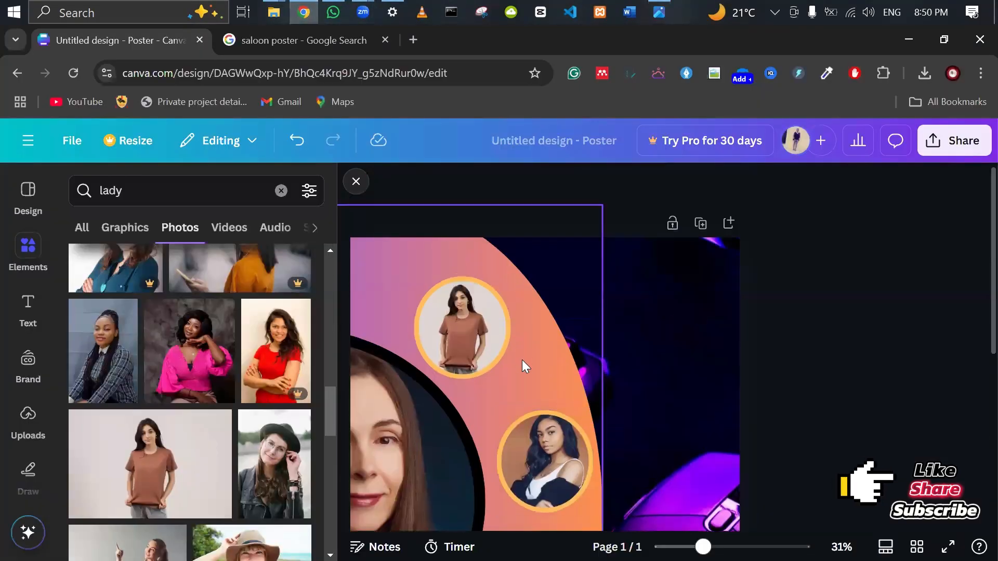
{"action": "left_click", "coordinate": [28, 305]}
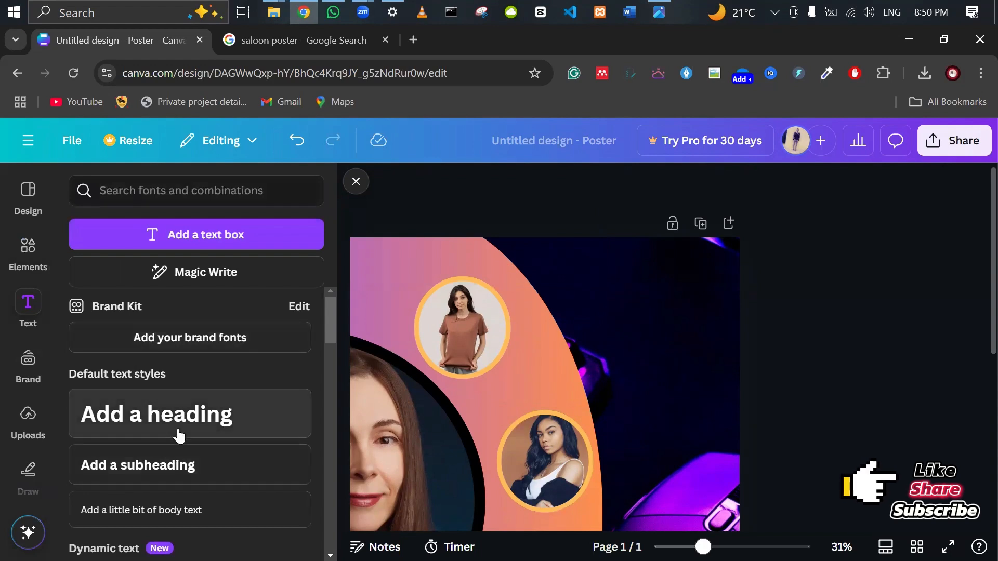
{"action": "scroll", "coordinate": [179, 437], "scroll_direction": "down", "scroll_amount": 3}
{"action": "scroll", "coordinate": [179, 432], "scroll_direction": "down", "scroll_amount": 4}
{"action": "scroll", "coordinate": [178, 430], "scroll_direction": "up", "scroll_amount": 3}
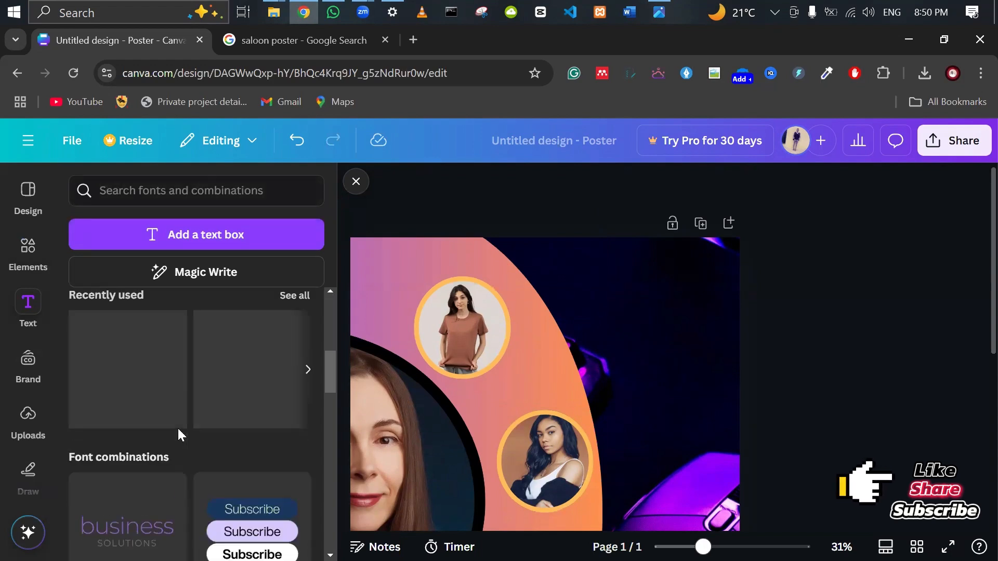
{"action": "scroll", "coordinate": [178, 431], "scroll_direction": "down", "scroll_amount": 6}
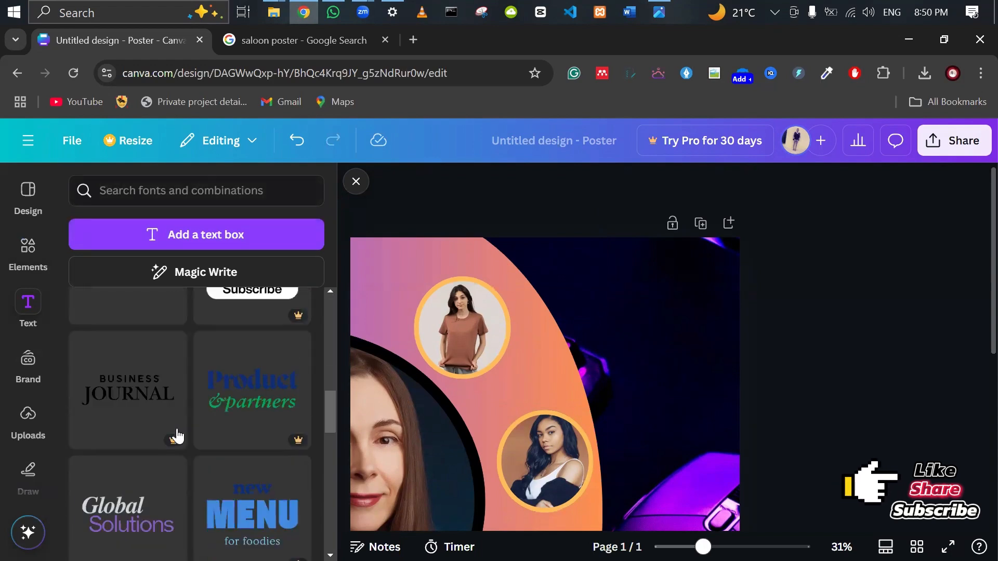
{"action": "scroll", "coordinate": [178, 436], "scroll_direction": "down", "scroll_amount": 1}
{"action": "scroll", "coordinate": [178, 436], "scroll_direction": "down", "scroll_amount": 2}
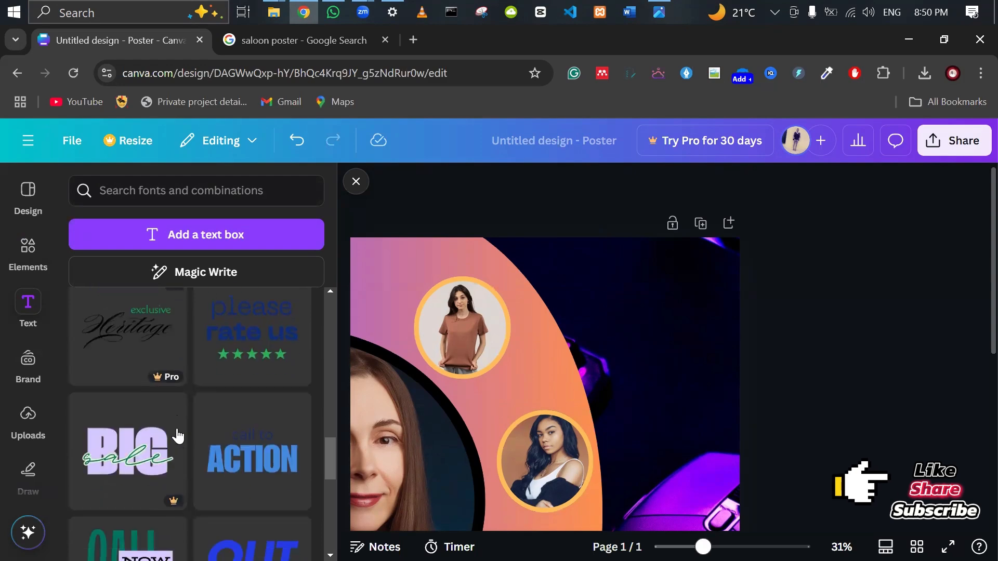
{"action": "scroll", "coordinate": [178, 434], "scroll_direction": "up", "scroll_amount": 3}
{"action": "scroll", "coordinate": [177, 432], "scroll_direction": "up", "scroll_amount": 4}
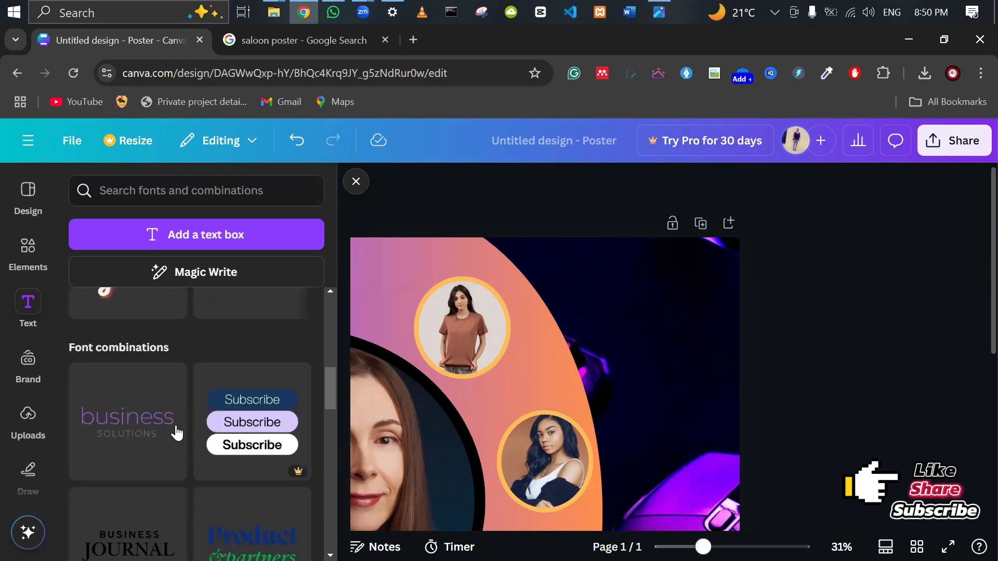
{"action": "scroll", "coordinate": [177, 433], "scroll_direction": "down", "scroll_amount": 1}
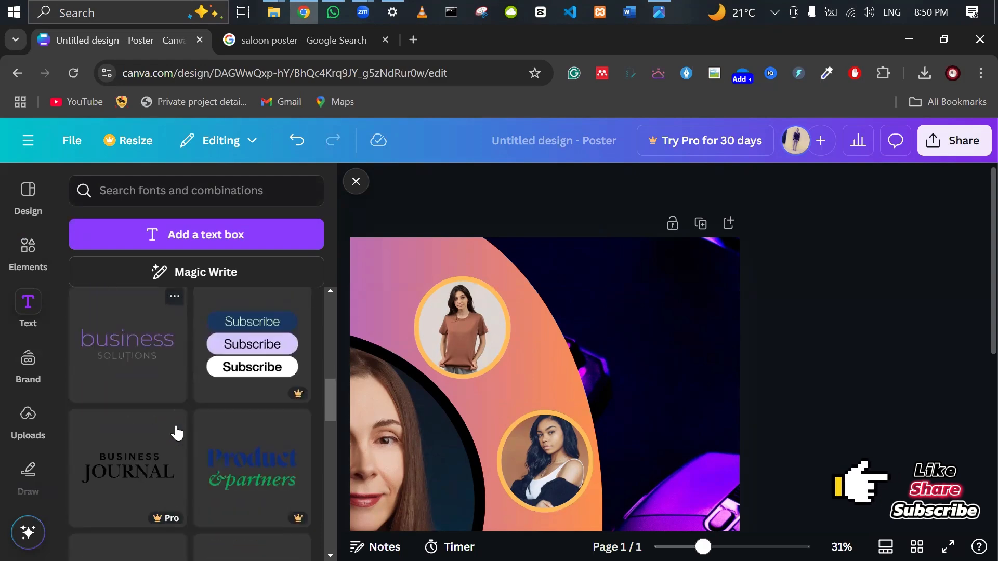
{"action": "scroll", "coordinate": [178, 432], "scroll_direction": "down", "scroll_amount": 2}
{"action": "scroll", "coordinate": [187, 432], "scroll_direction": "down", "scroll_amount": 3}
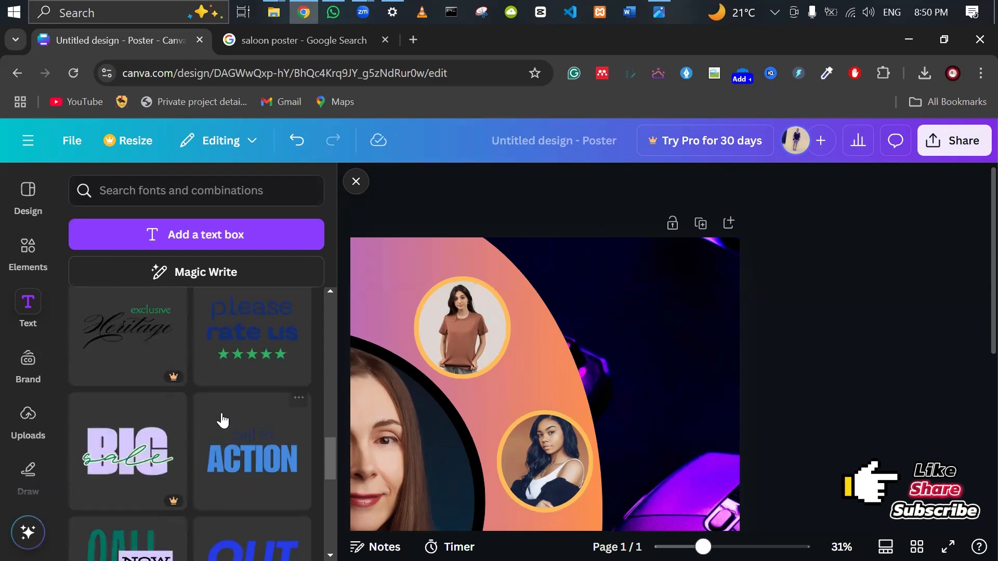
{"action": "mouse_move", "coordinate": [173, 383]}
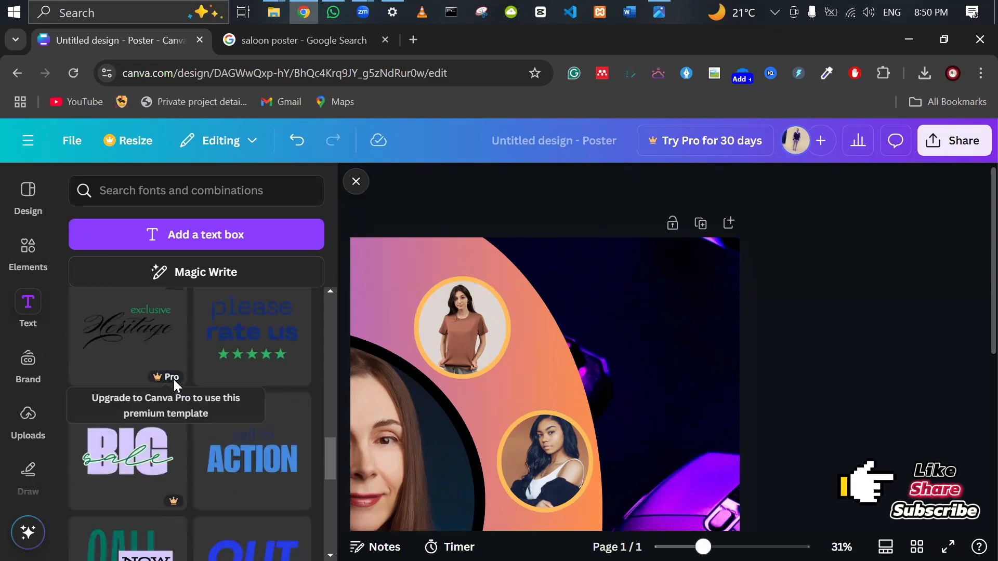
{"action": "scroll", "coordinate": [173, 384], "scroll_direction": "down", "scroll_amount": 6}
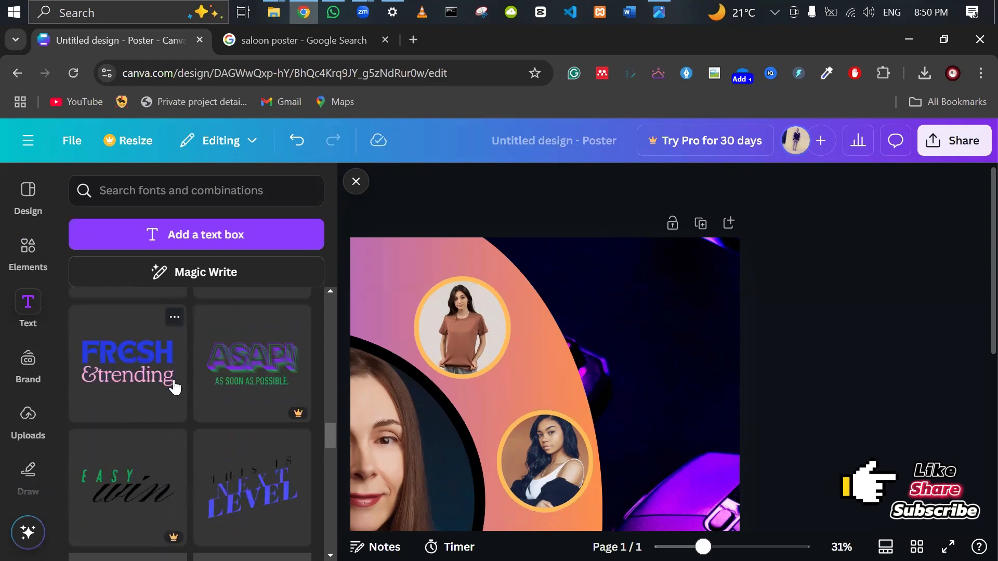
{"action": "scroll", "coordinate": [175, 387], "scroll_direction": "up", "scroll_amount": 2}
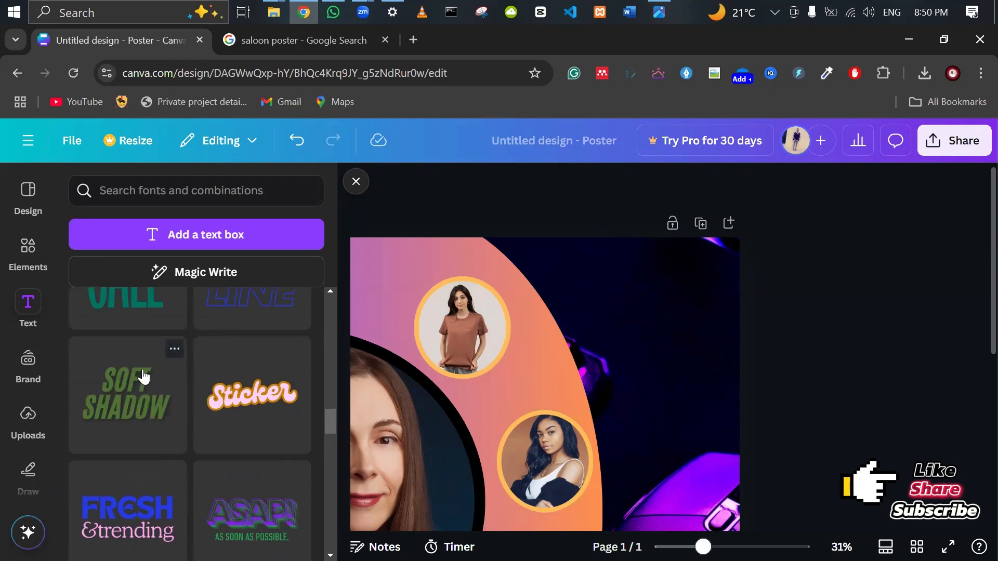
{"action": "scroll", "coordinate": [144, 376], "scroll_direction": "up", "scroll_amount": 3}
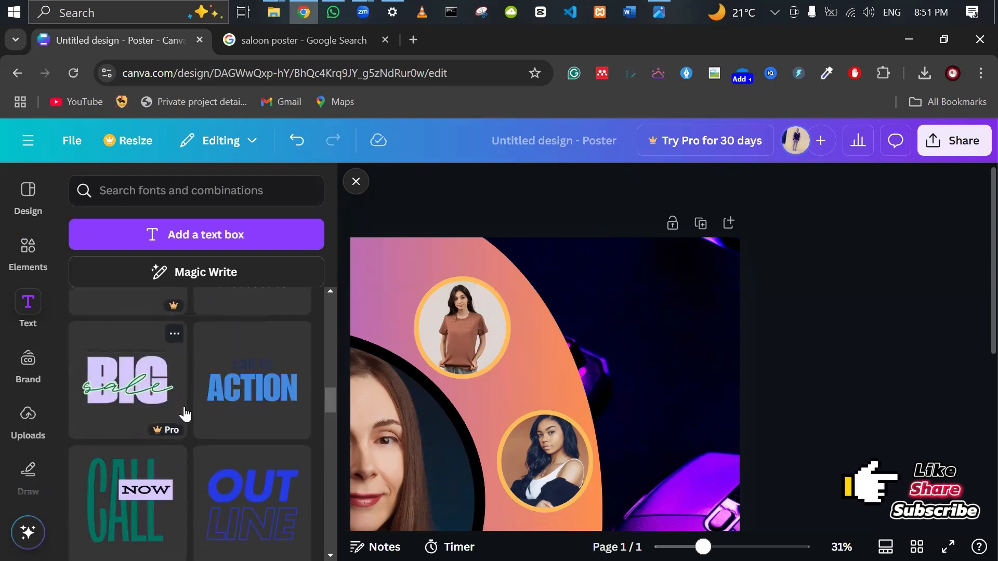
{"action": "scroll", "coordinate": [185, 415], "scroll_direction": "down", "scroll_amount": 3}
{"action": "scroll", "coordinate": [186, 414], "scroll_direction": "down", "scroll_amount": 3}
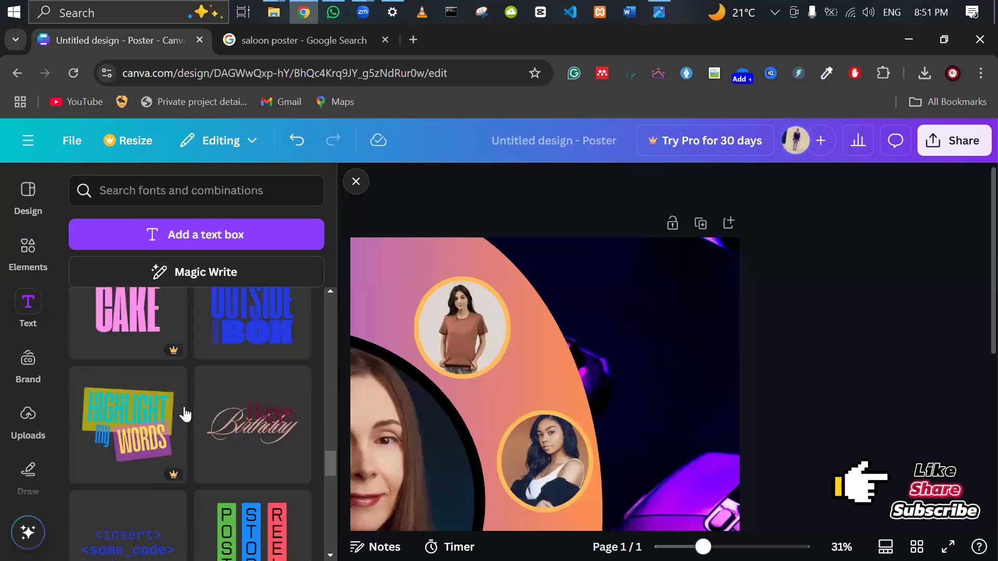
{"action": "scroll", "coordinate": [186, 414], "scroll_direction": "down", "scroll_amount": 3}
{"action": "scroll", "coordinate": [289, 513], "scroll_direction": "up", "scroll_amount": 2}
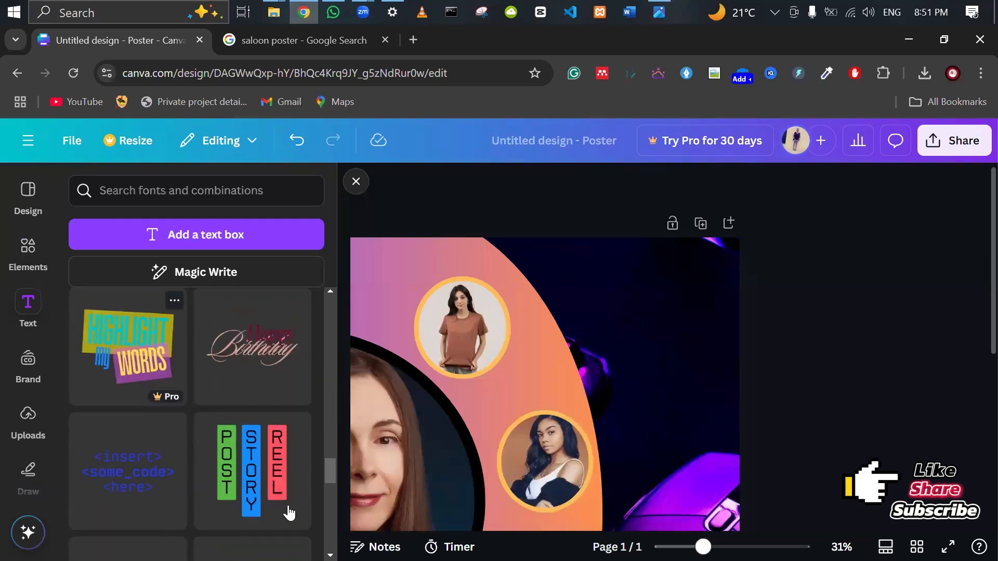
Add the Happy Birthday script text combination and move it to the poster's upper right.
{"action": "left_click", "coordinate": [268, 344]}
{"action": "scroll", "coordinate": [781, 356], "scroll_direction": "down", "scroll_amount": 5}
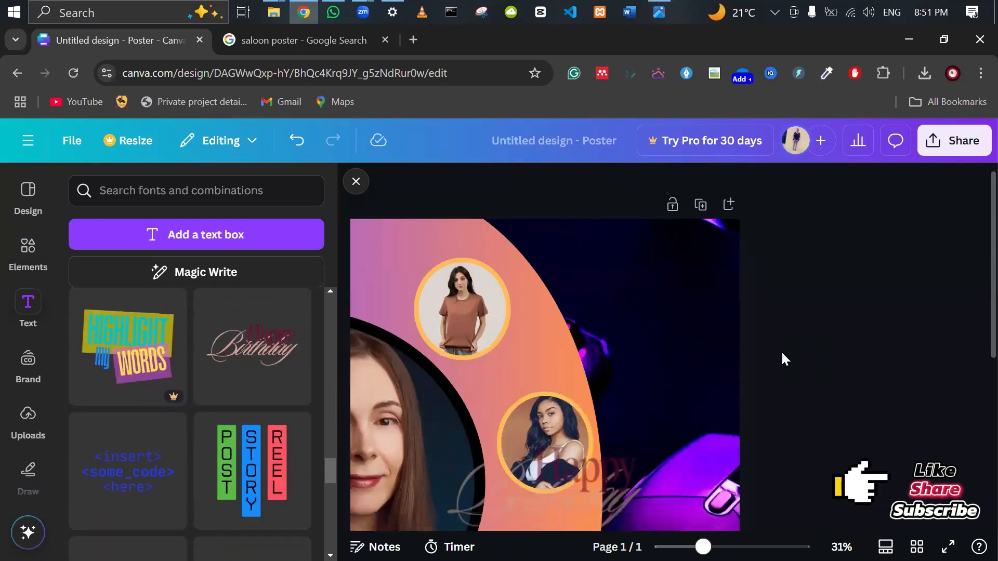
{"action": "left_click", "coordinate": [533, 286]}
{"action": "scroll", "coordinate": [533, 284], "scroll_direction": "up", "scroll_amount": 3}
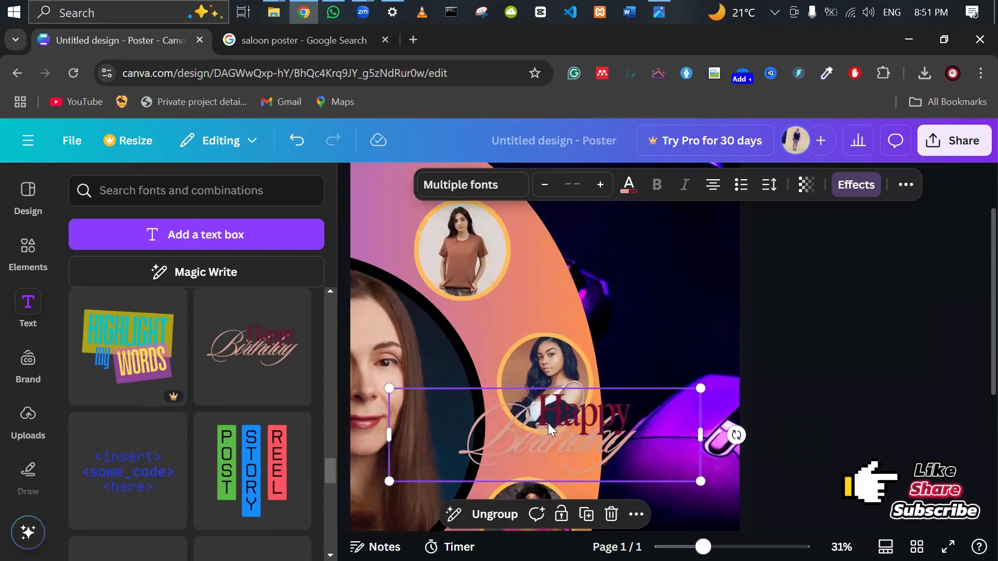
{"action": "left_click_drag", "start_coordinate": [547, 423], "coordinate": [644, 294]}
{"action": "scroll", "coordinate": [645, 294], "scroll_direction": "up", "scroll_amount": 3}
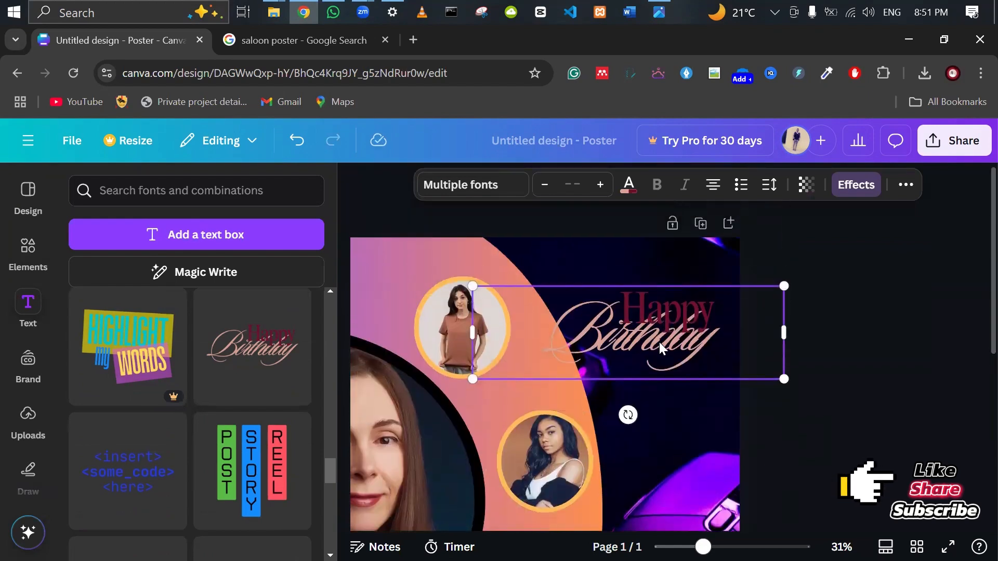
{"action": "left_click_drag", "start_coordinate": [652, 341], "coordinate": [653, 291]}
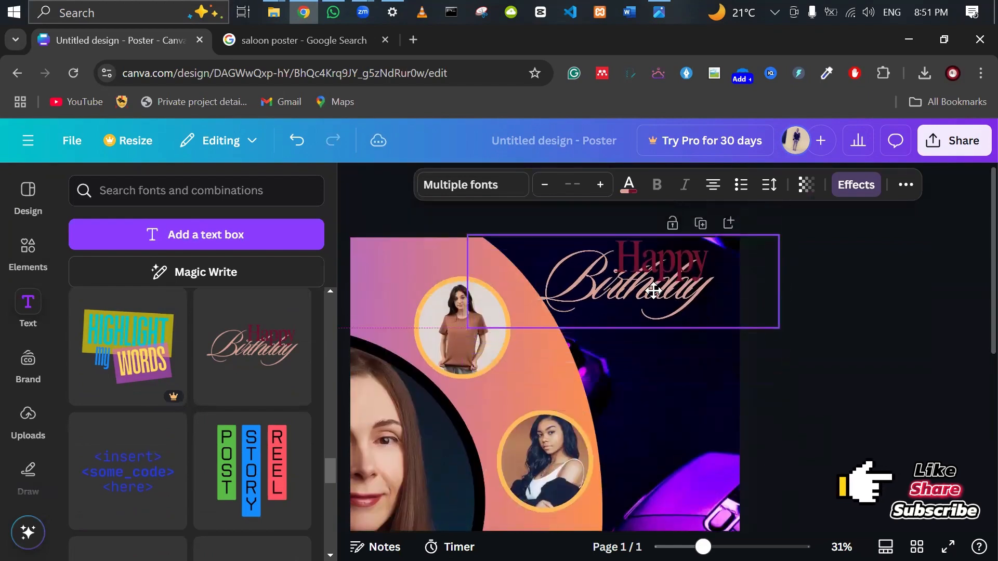
Retype the two title lines to read 'Canva' and 'Saloon'.
{"action": "left_click", "coordinate": [663, 263]}
{"action": "left_click", "coordinate": [662, 263]}
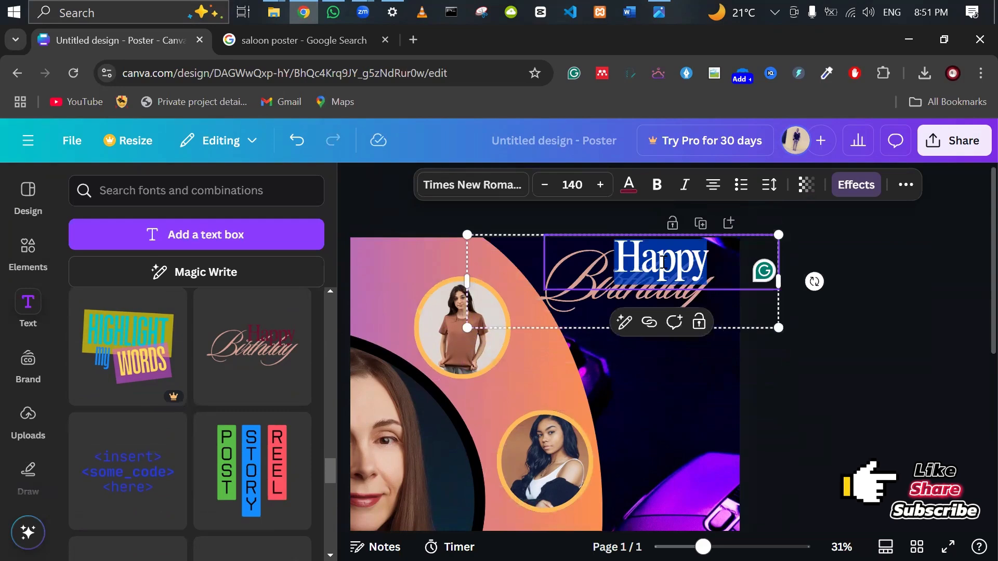
{"action": "key", "text": "BackSpace"}
{"action": "type", "text": "Canva"}
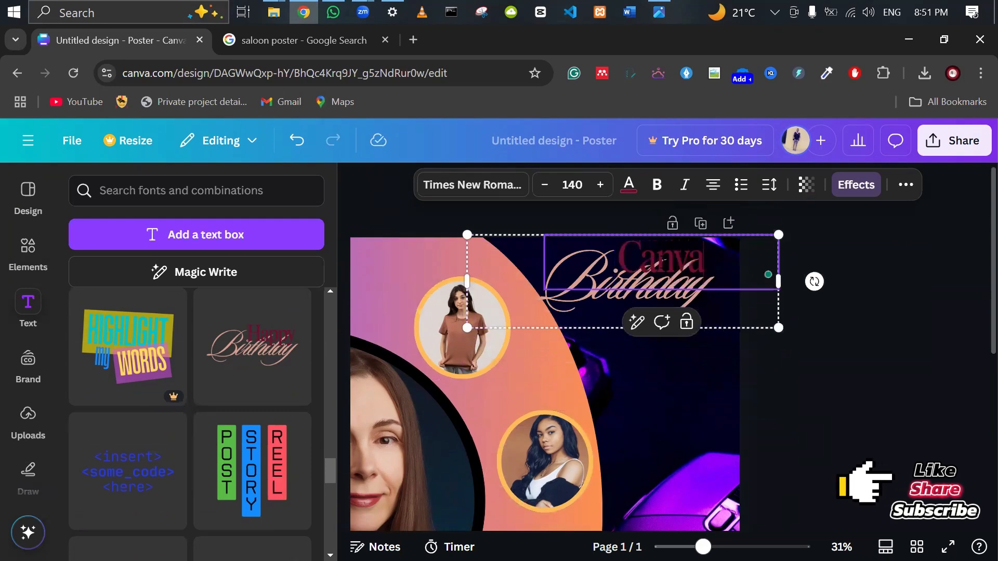
{"action": "left_click", "coordinate": [688, 323]}
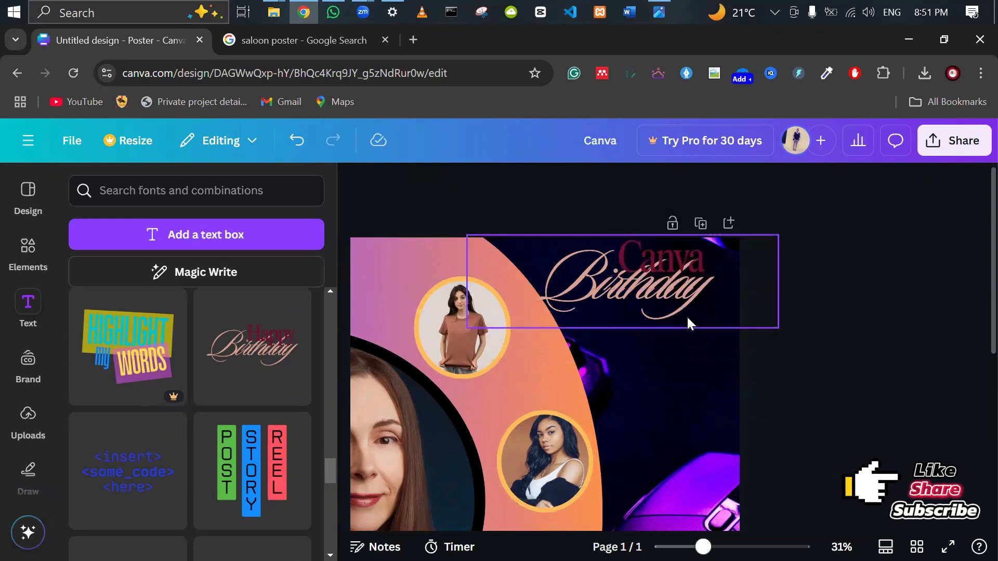
{"action": "double_click", "coordinate": [659, 297]}
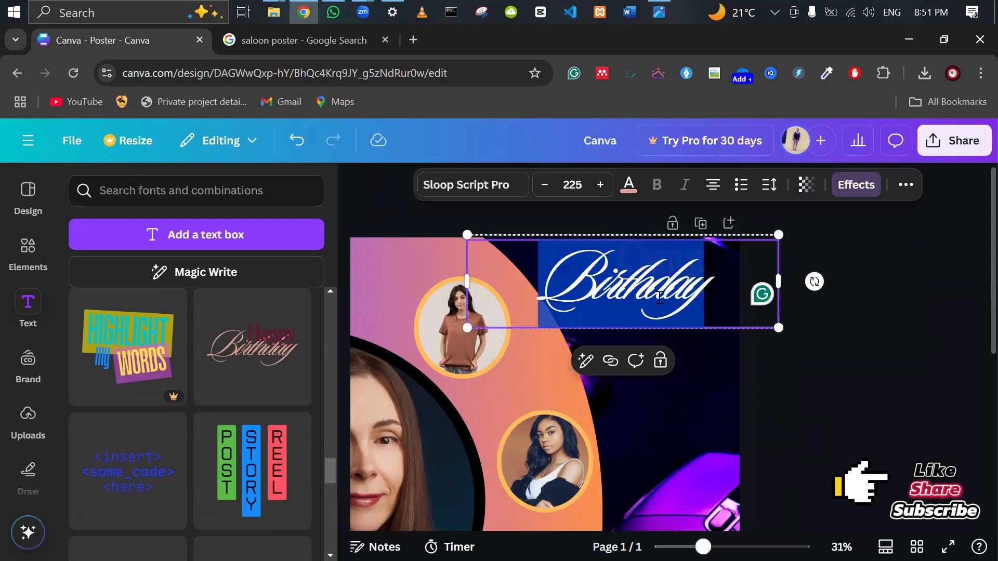
{"action": "type", "text": "Saloon"}
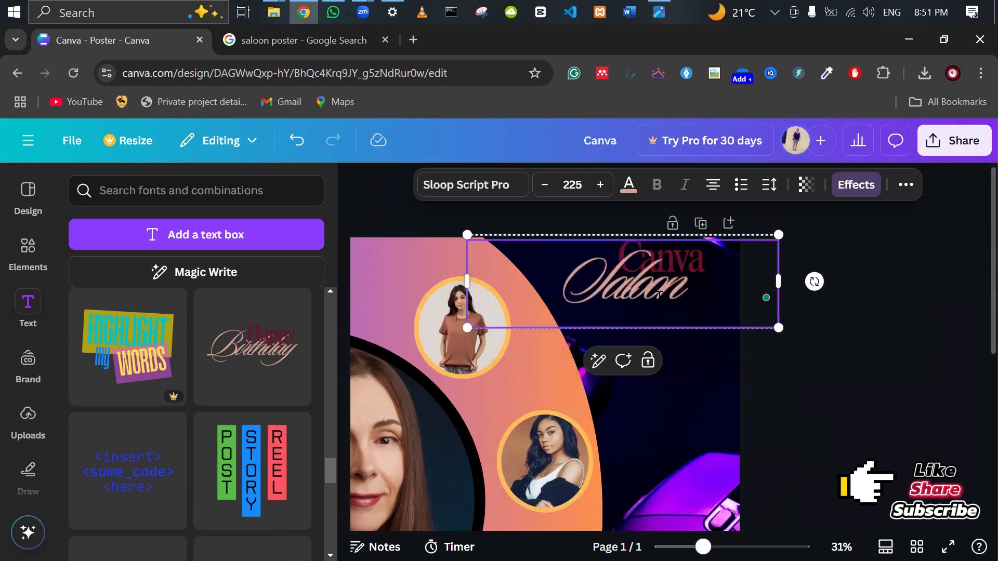
{"action": "left_click", "coordinate": [866, 298]}
Select the Saloon line of the title and bring up its font list.
{"action": "left_click", "coordinate": [663, 283]}
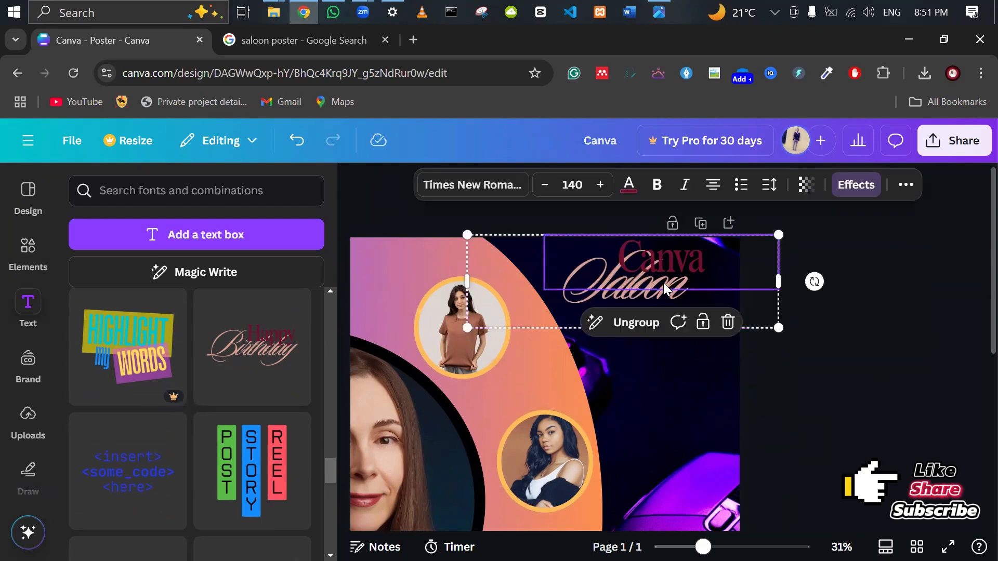
{"action": "key", "text": "Escape"}
{"action": "left_click", "coordinate": [632, 293]}
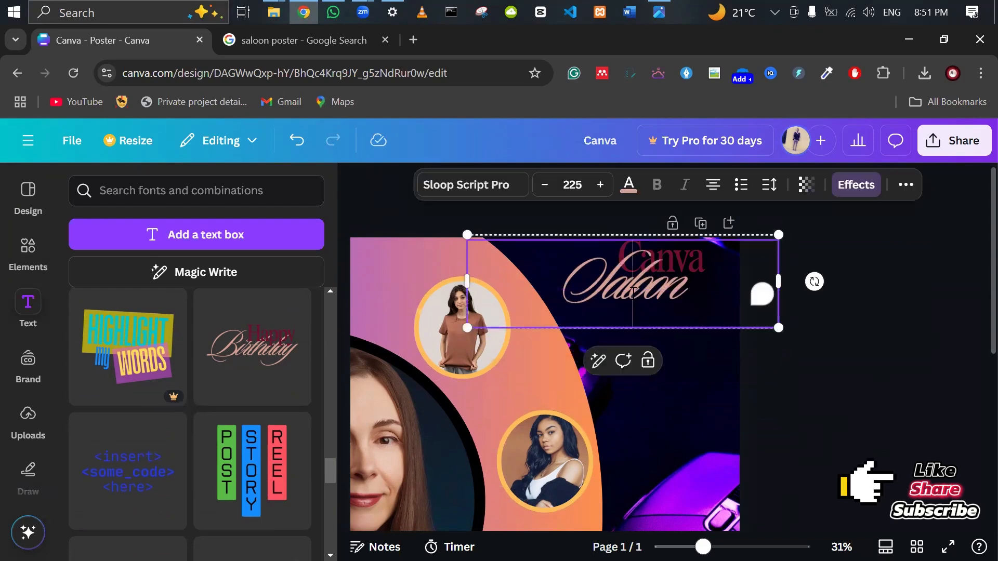
{"action": "left_click", "coordinate": [458, 186]}
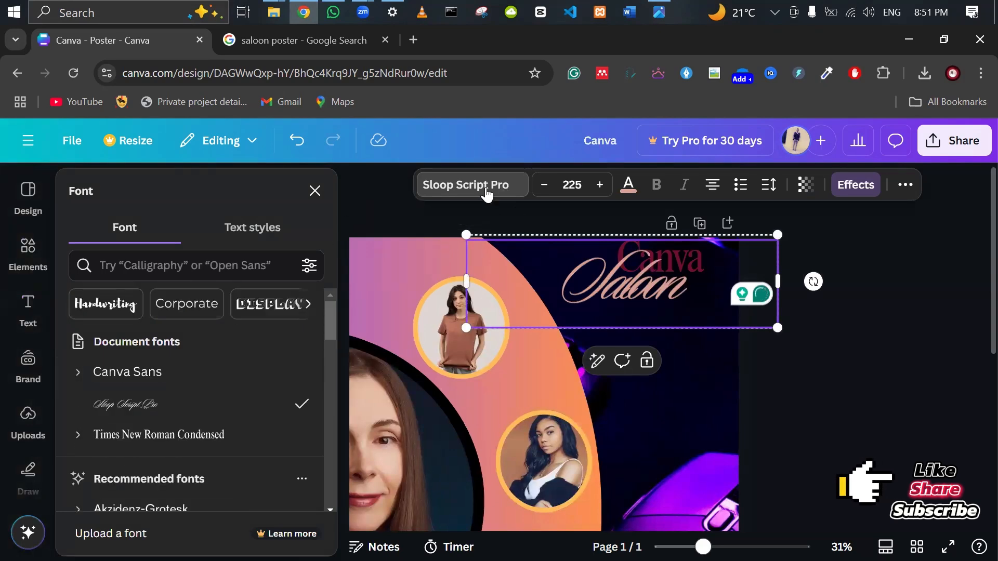
Try Times New Roman Condensed, Playfair Display and Nickainley on Saloon, then settle on Alex Brush.
{"action": "left_click", "coordinate": [132, 431]}
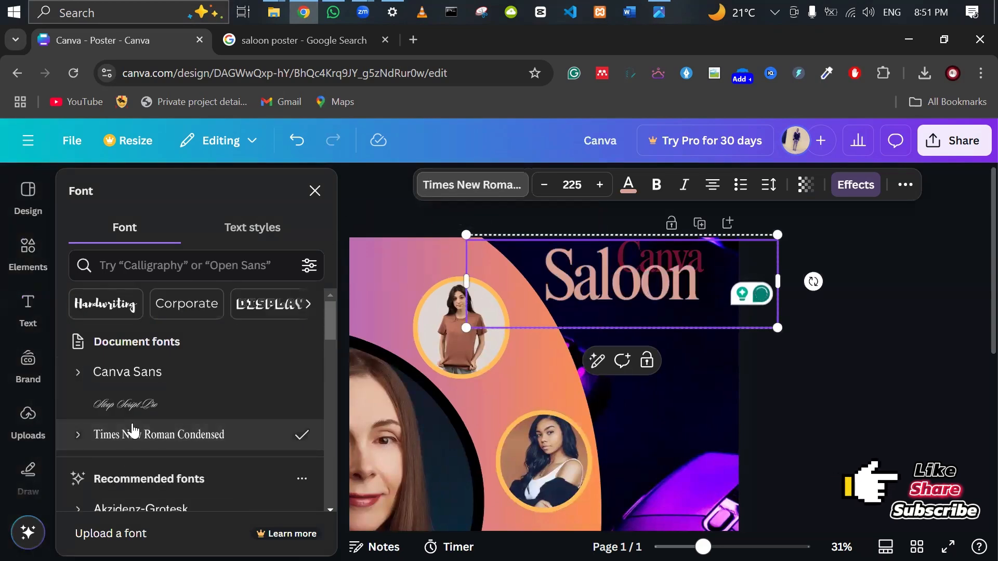
{"action": "left_click", "coordinate": [116, 405]}
{"action": "scroll", "coordinate": [114, 403], "scroll_direction": "down", "scroll_amount": 3}
{"action": "scroll", "coordinate": [114, 403], "scroll_direction": "down", "scroll_amount": 2}
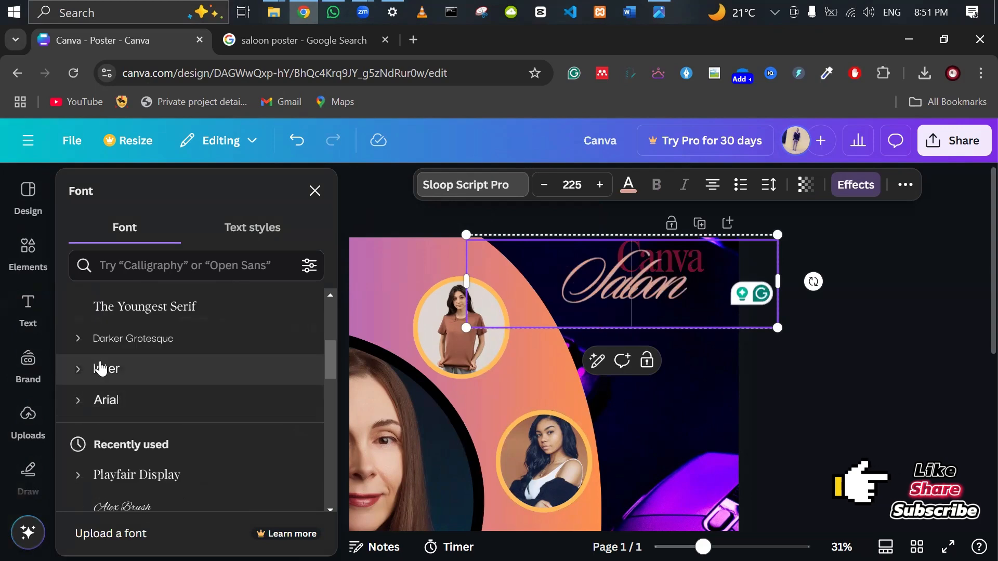
{"action": "left_click", "coordinate": [104, 338]}
{"action": "left_click", "coordinate": [121, 475]}
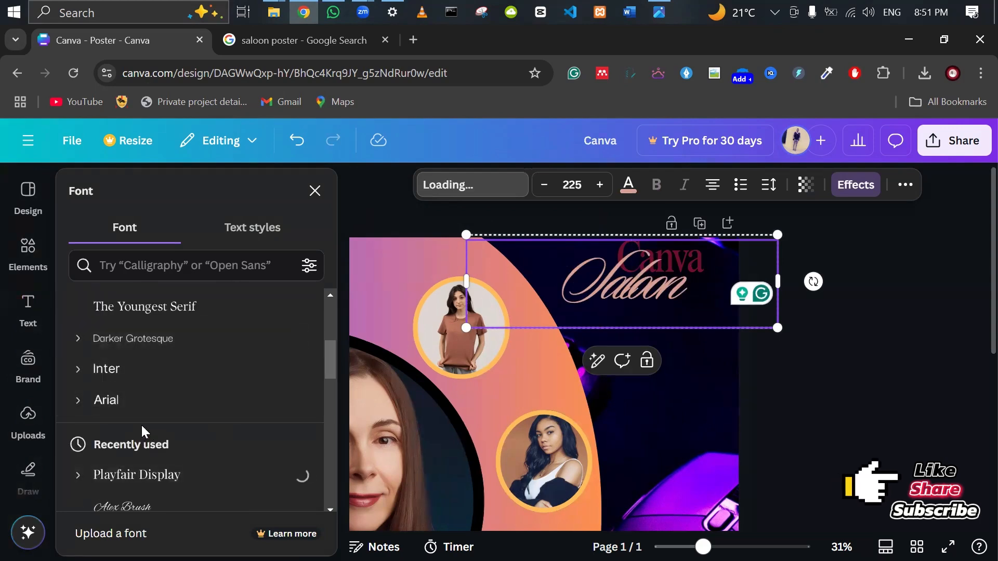
{"action": "scroll", "coordinate": [142, 430], "scroll_direction": "down", "scroll_amount": 3}
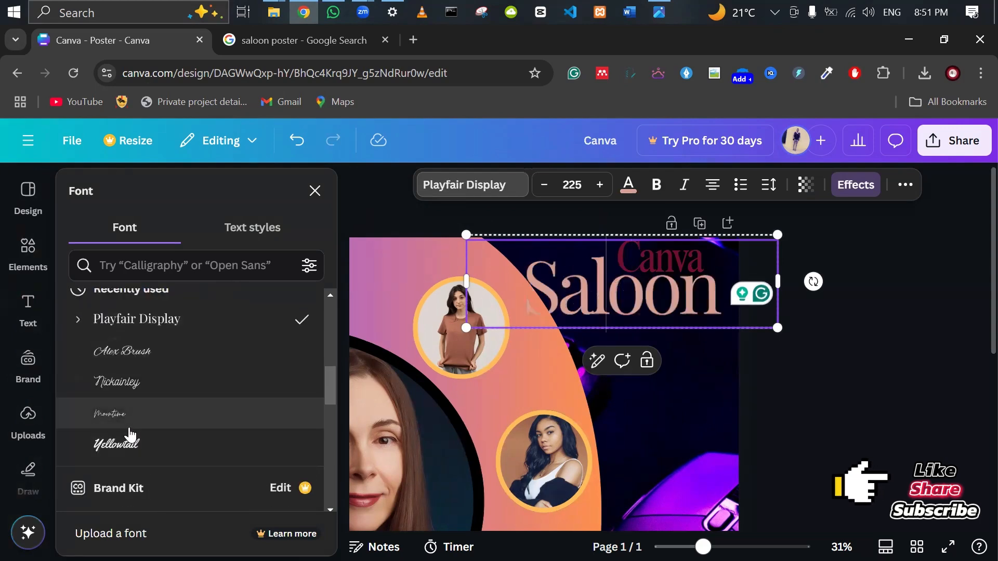
{"action": "left_click", "coordinate": [120, 385]}
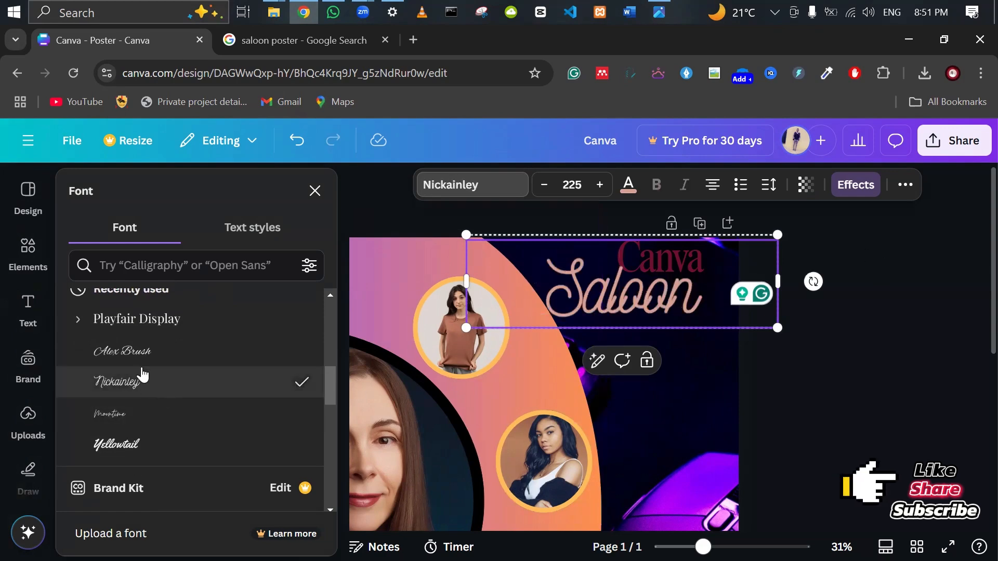
{"action": "left_click", "coordinate": [140, 364]}
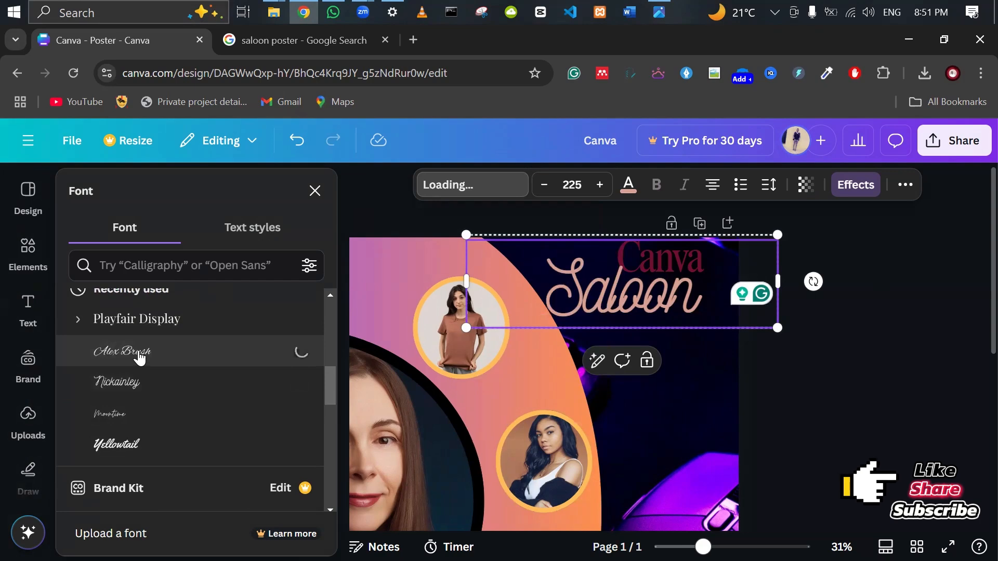
{"action": "left_click", "coordinate": [626, 300]}
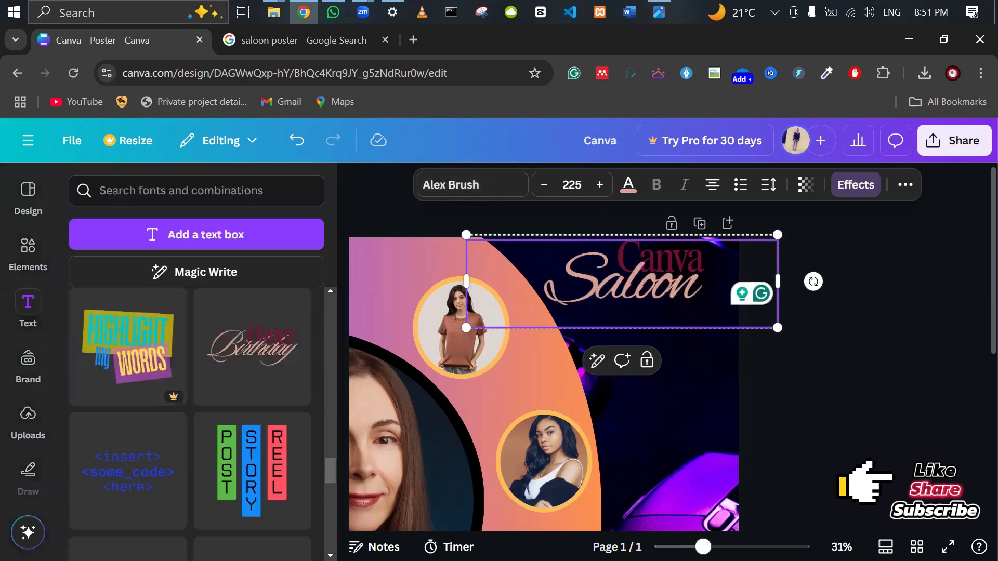
{"action": "left_click", "coordinate": [870, 370]}
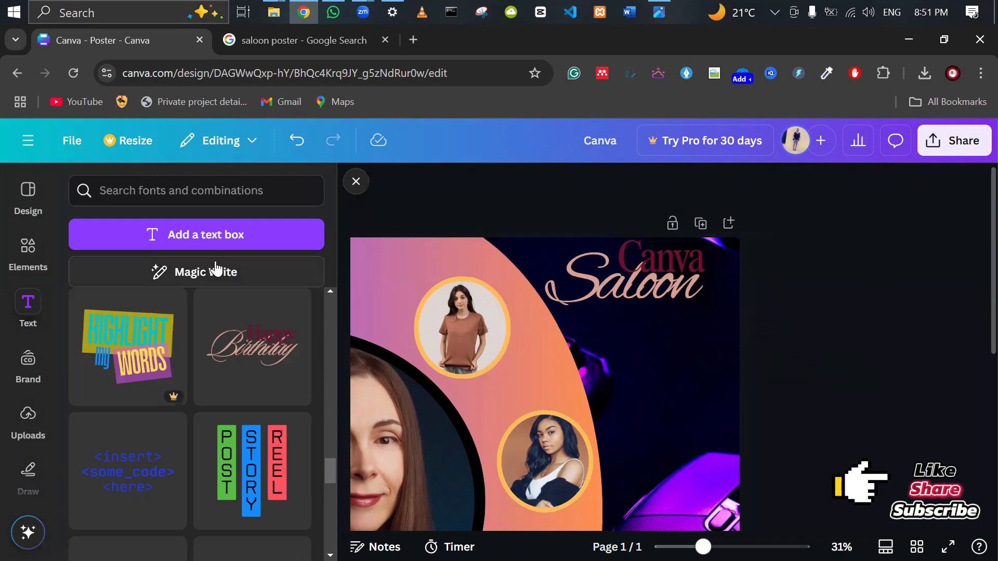
Search the elements library for 'logo' in place of 'old lady'.
{"action": "left_click", "coordinate": [50, 251]}
{"action": "left_click_drag", "start_coordinate": [174, 192], "coordinate": [50, 182]}
{"action": "type", "text": "logo"}
{"action": "key", "text": "Return"}
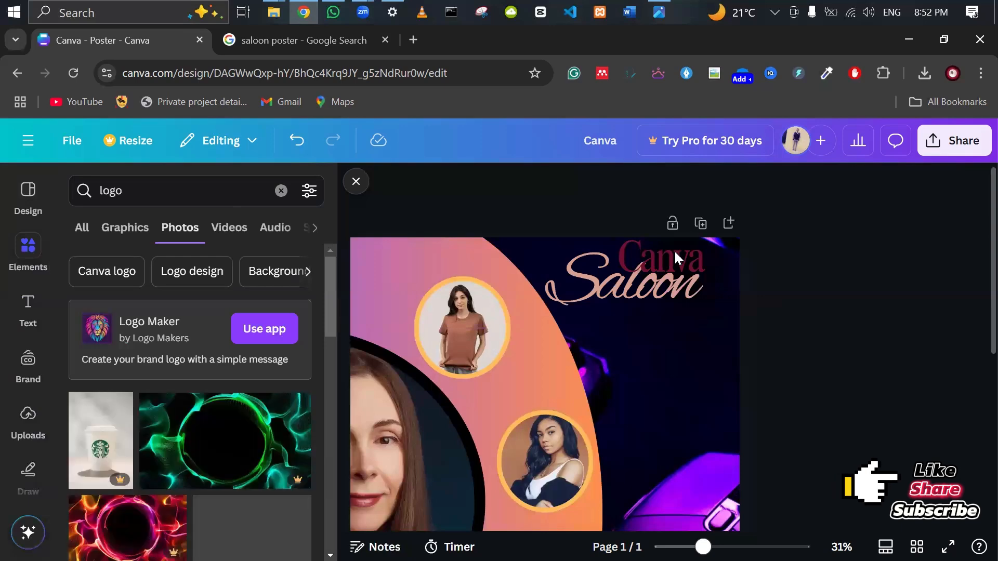
{"action": "scroll", "coordinate": [240, 387], "scroll_direction": "down", "scroll_amount": 5}
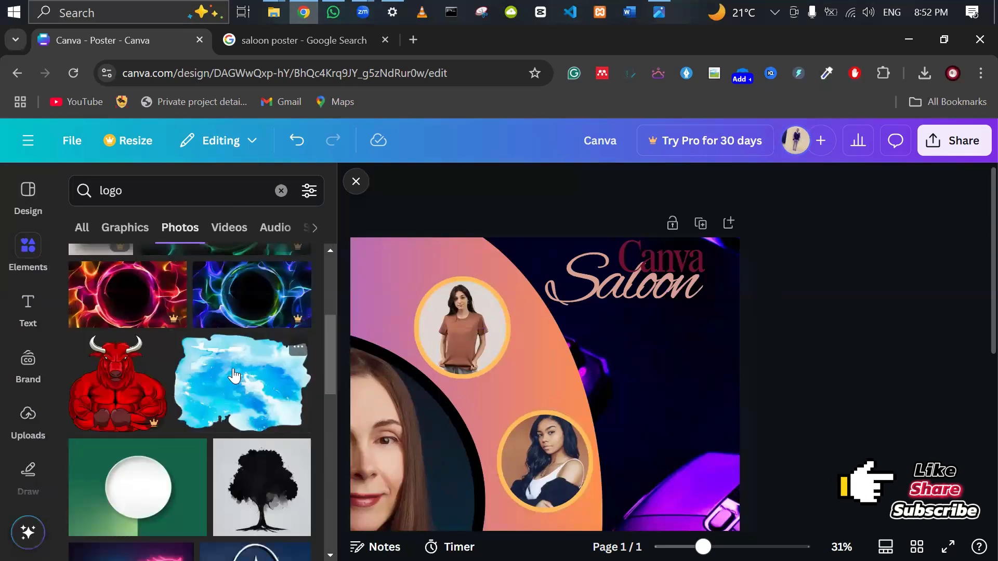
{"action": "scroll", "coordinate": [234, 373], "scroll_direction": "down", "scroll_amount": 3}
{"action": "scroll", "coordinate": [247, 364], "scroll_direction": "down", "scroll_amount": 2}
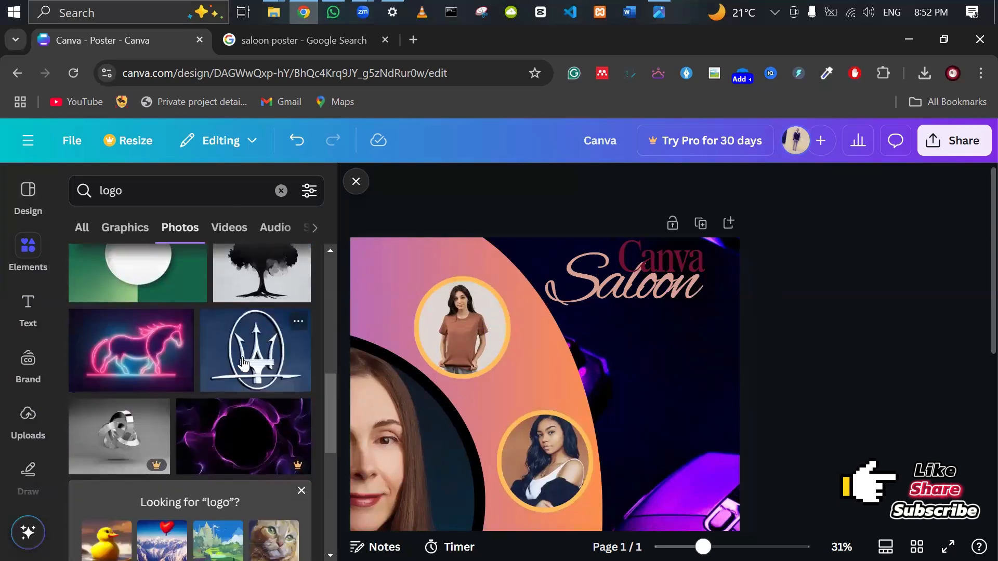
Try the neon horse and 3D letter R photos on the poster, removing each.
{"action": "left_click", "coordinate": [142, 359]}
{"action": "scroll", "coordinate": [601, 413], "scroll_direction": "down", "scroll_amount": 3}
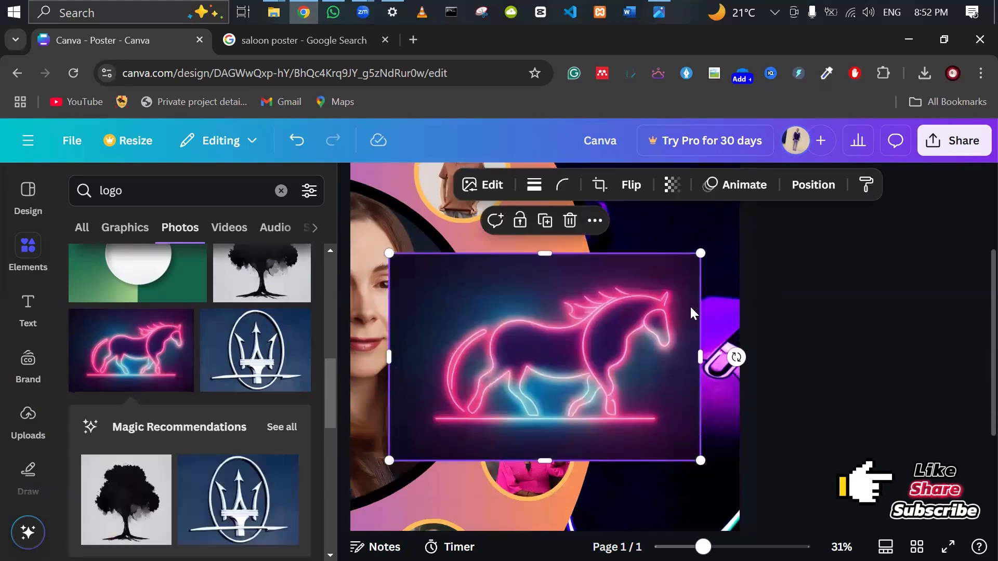
{"action": "left_click", "coordinate": [569, 223]}
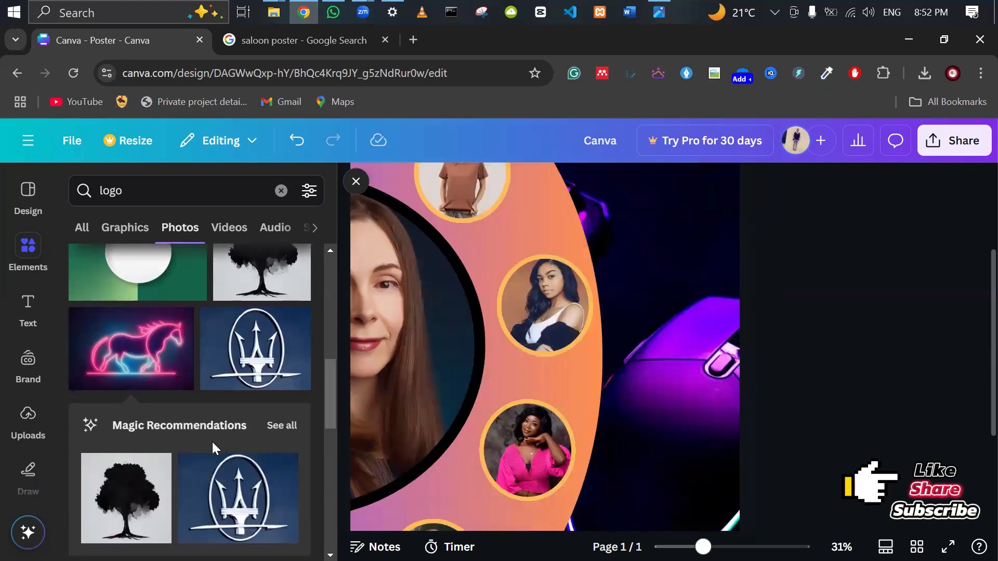
{"action": "scroll", "coordinate": [212, 442], "scroll_direction": "down", "scroll_amount": 4}
{"action": "scroll", "coordinate": [212, 442], "scroll_direction": "down", "scroll_amount": 5}
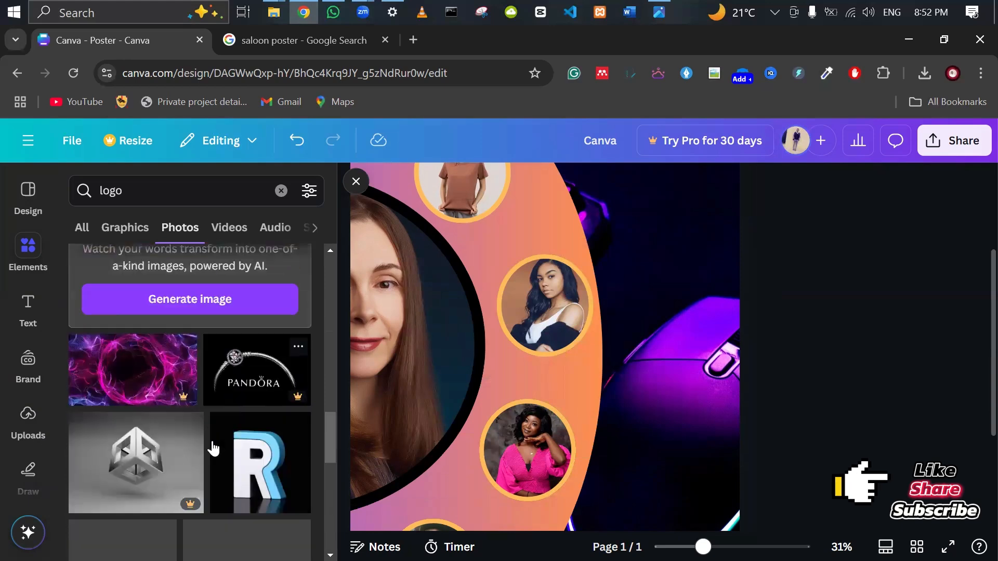
{"action": "scroll", "coordinate": [213, 448], "scroll_direction": "down", "scroll_amount": 2}
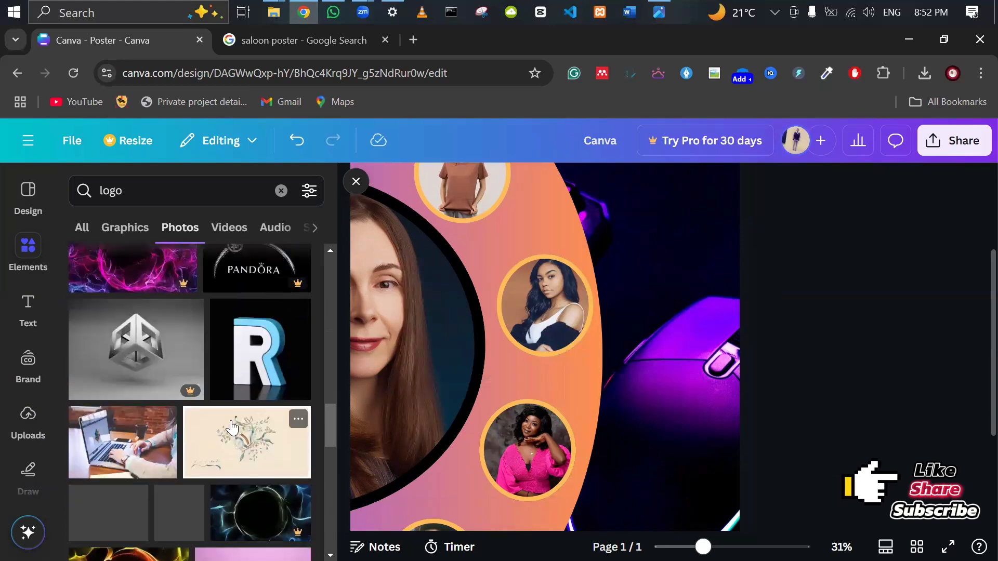
{"action": "left_click", "coordinate": [254, 373]}
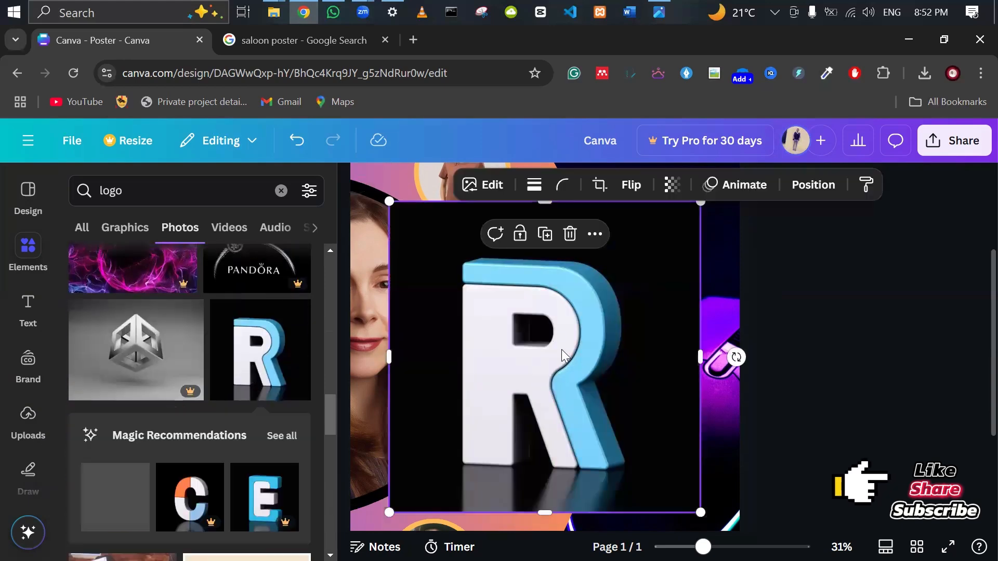
{"action": "left_click", "coordinate": [570, 235]}
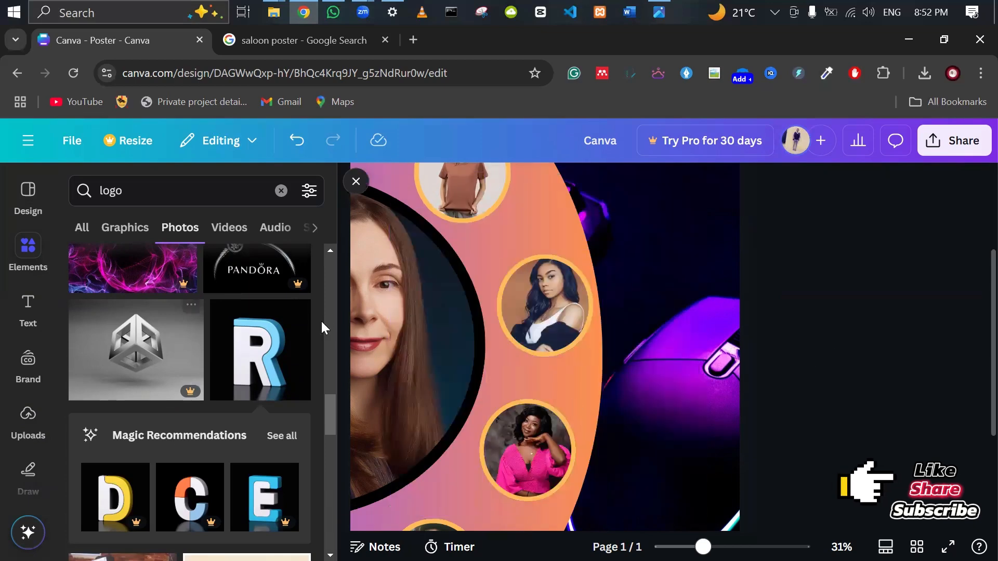
View the letter R photo's details, then browse the logo photo results.
{"action": "left_click", "coordinate": [298, 312]}
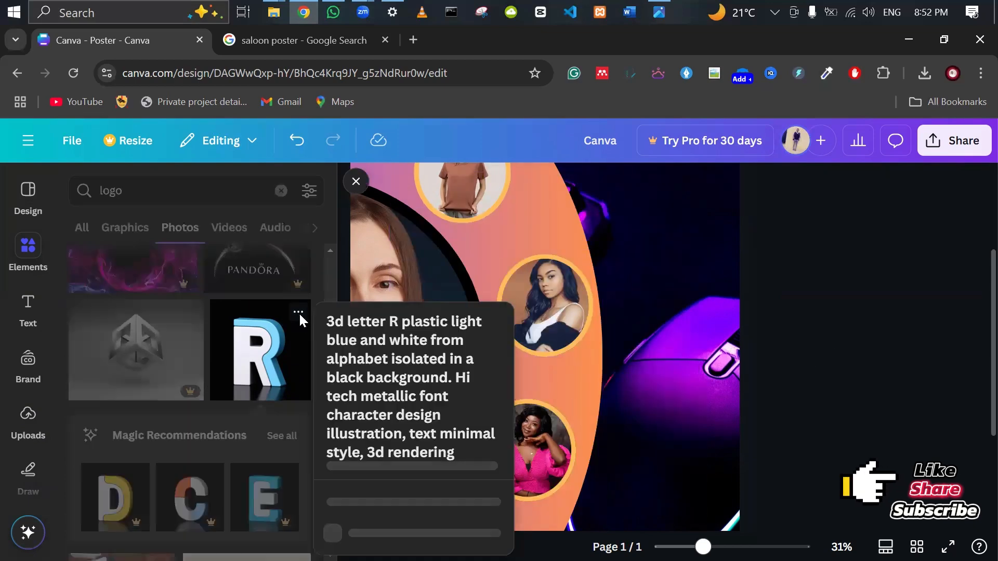
{"action": "scroll", "coordinate": [441, 401], "scroll_direction": "down", "scroll_amount": 3}
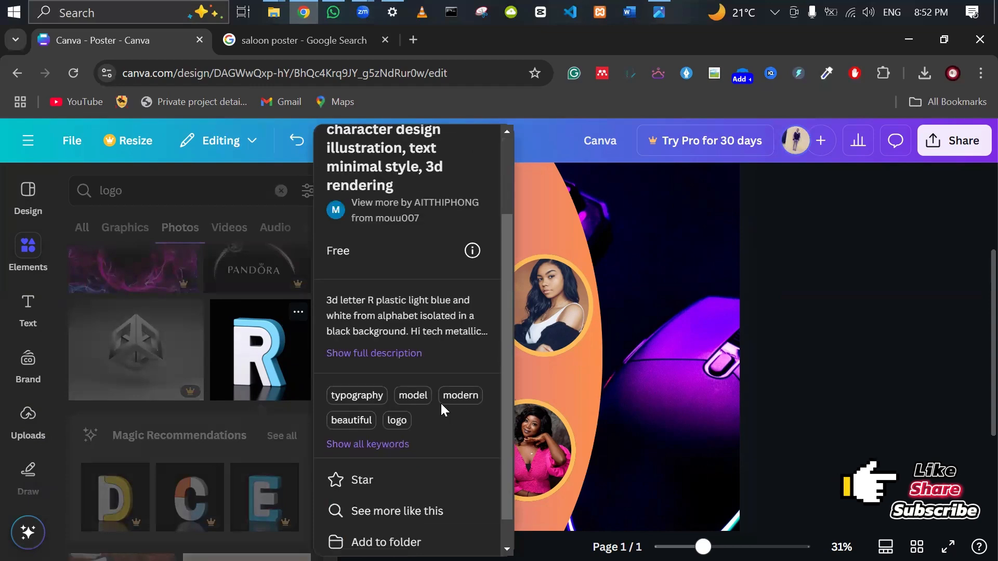
{"action": "scroll", "coordinate": [710, 407], "scroll_direction": "down", "scroll_amount": 4}
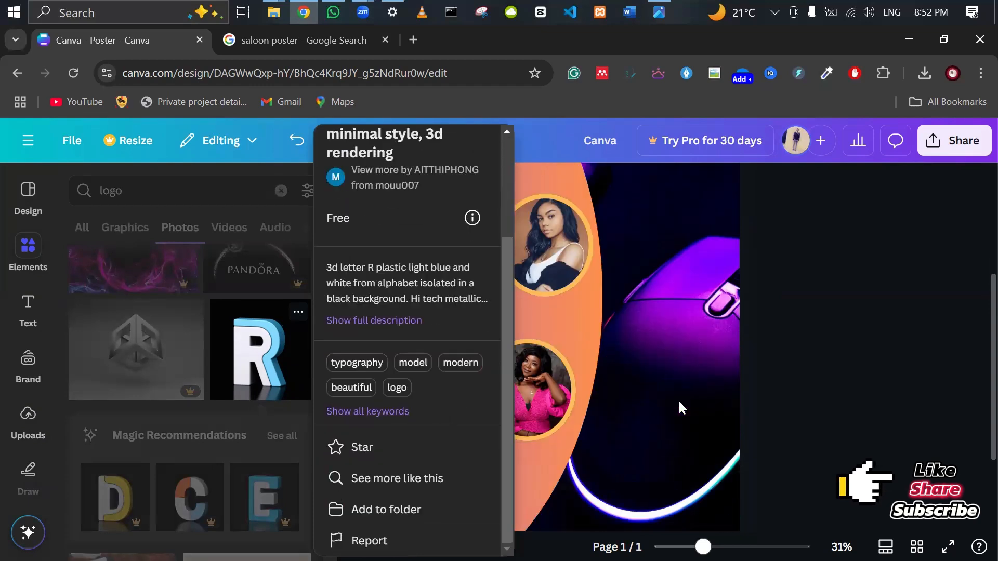
{"action": "left_click", "coordinate": [820, 361]}
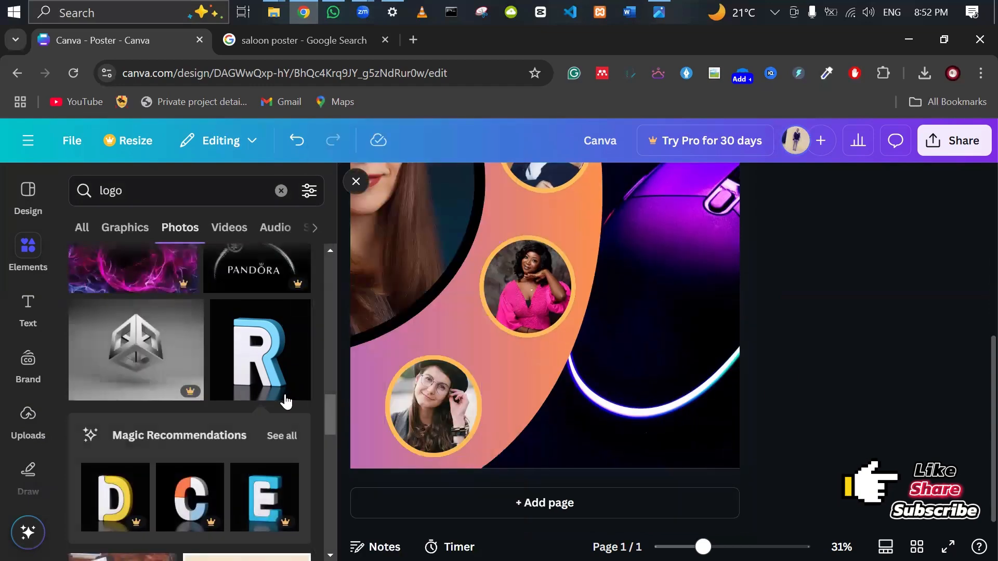
{"action": "scroll", "coordinate": [265, 401], "scroll_direction": "down", "scroll_amount": 10}
{"action": "scroll", "coordinate": [260, 402], "scroll_direction": "up", "scroll_amount": 5}
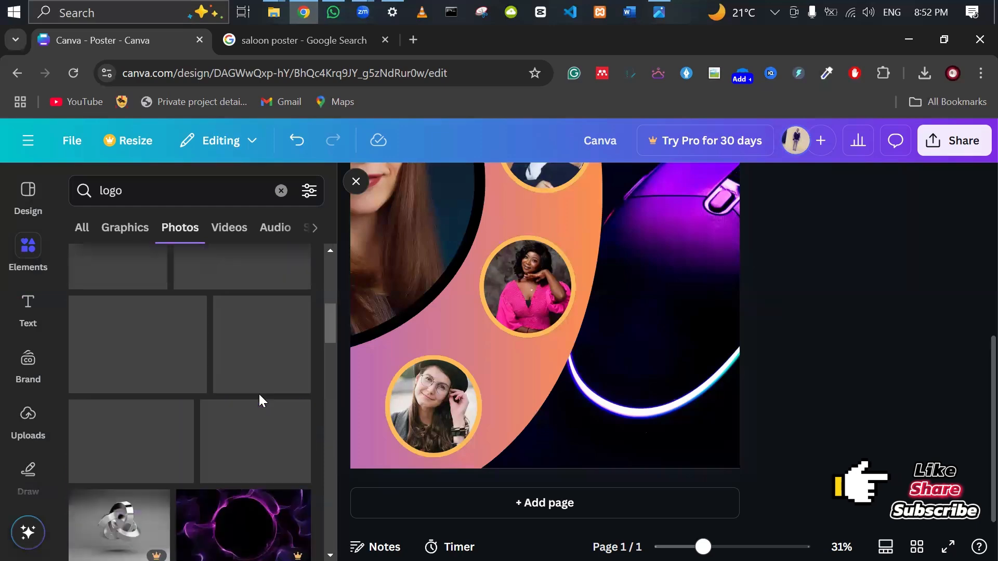
{"action": "scroll", "coordinate": [570, 402], "scroll_direction": "up", "scroll_amount": 5}
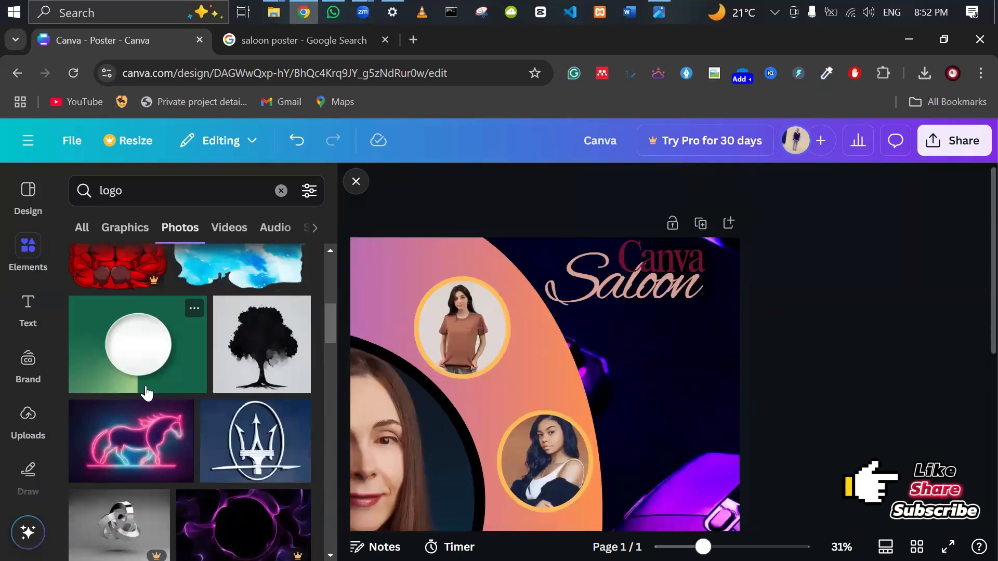
{"action": "scroll", "coordinate": [179, 409], "scroll_direction": "up", "scroll_amount": 4}
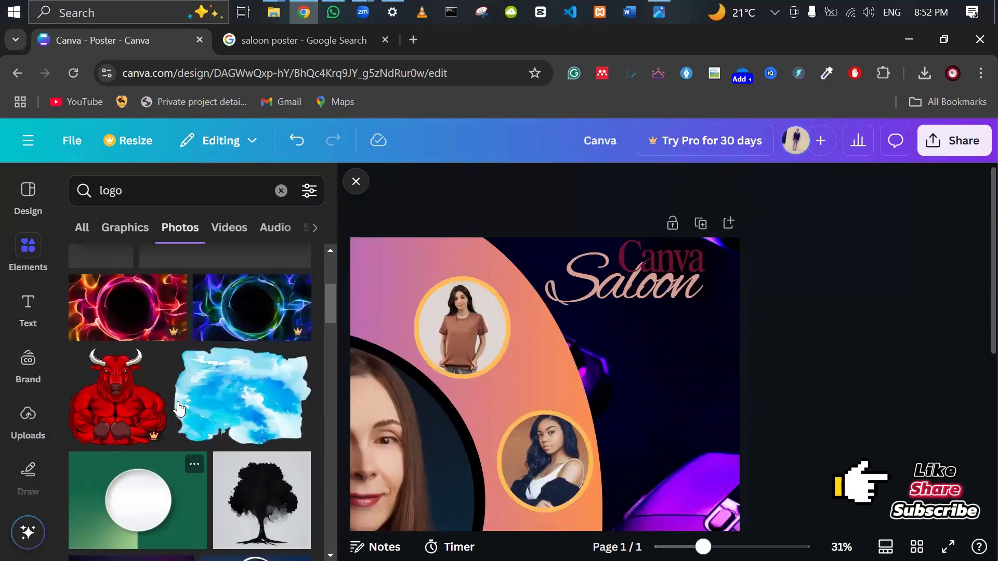
{"action": "scroll", "coordinate": [179, 409], "scroll_direction": "up", "scroll_amount": 3}
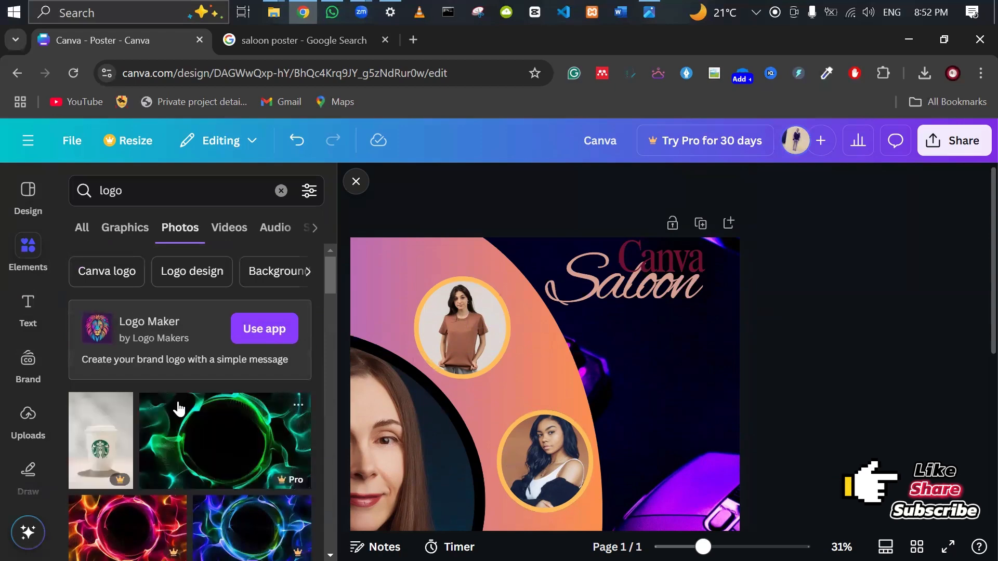
{"action": "scroll", "coordinate": [179, 409], "scroll_direction": "down", "scroll_amount": 10}
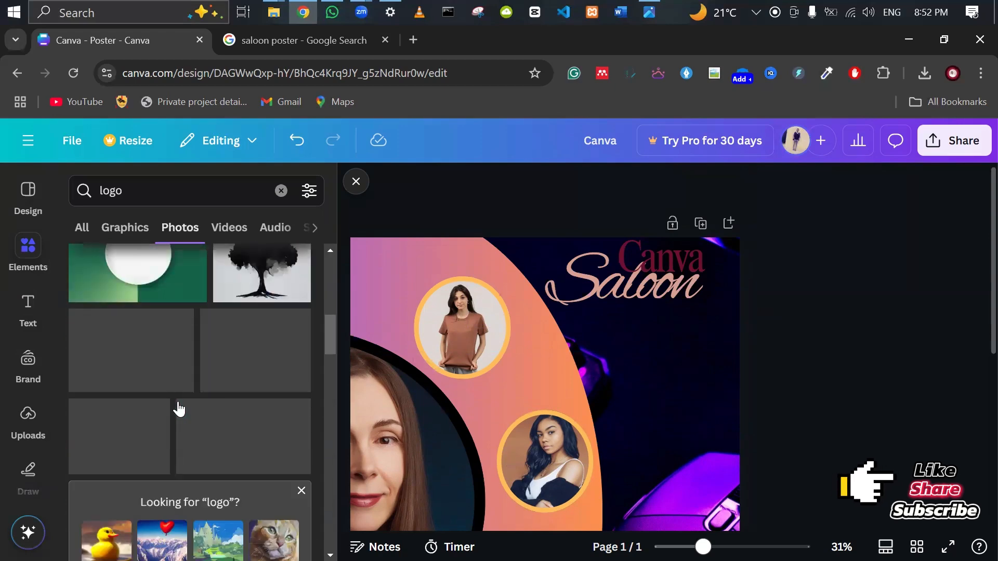
{"action": "scroll", "coordinate": [178, 409], "scroll_direction": "down", "scroll_amount": 3}
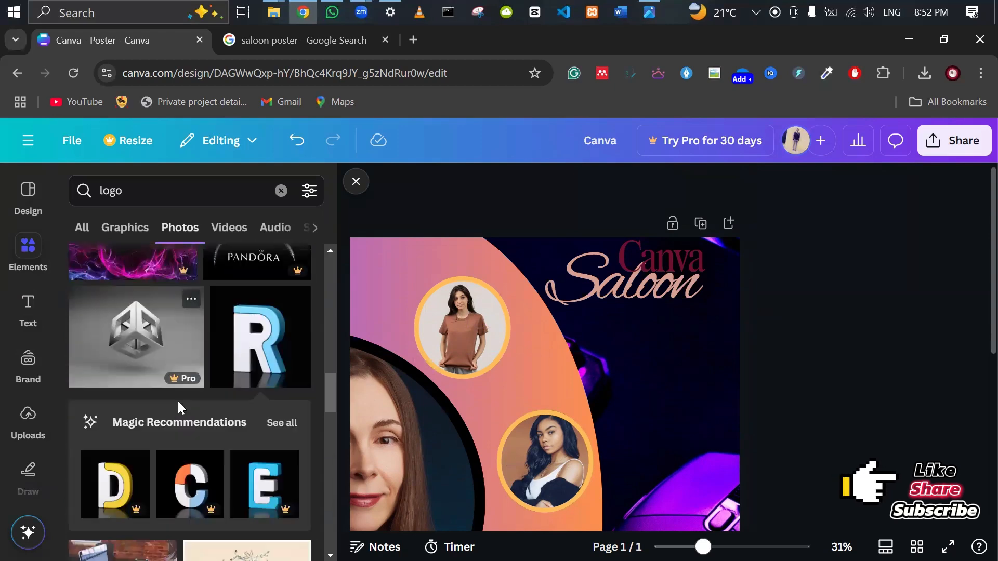
{"action": "scroll", "coordinate": [178, 401], "scroll_direction": "down", "scroll_amount": 2}
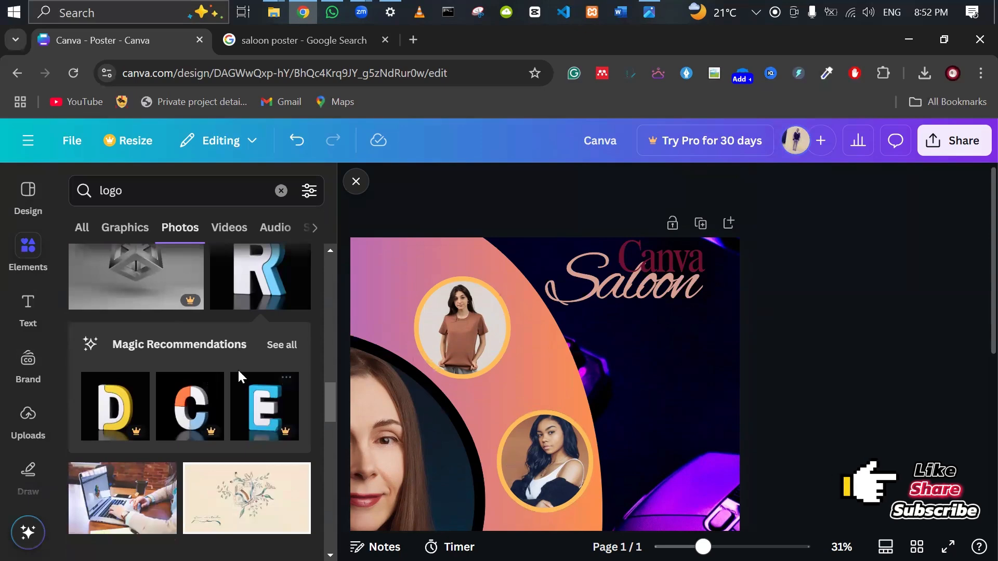
{"action": "scroll", "coordinate": [246, 344], "scroll_direction": "up", "scroll_amount": 2}
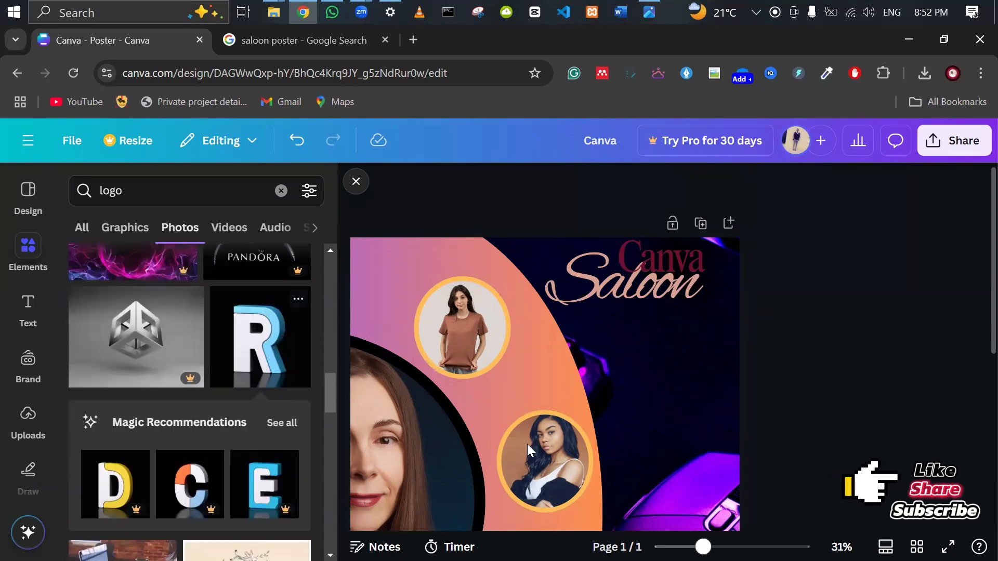
Duplicate the brown-shirt woman's circle photo, placing a smaller copy below the Saloon title.
{"action": "left_click", "coordinate": [469, 336]}
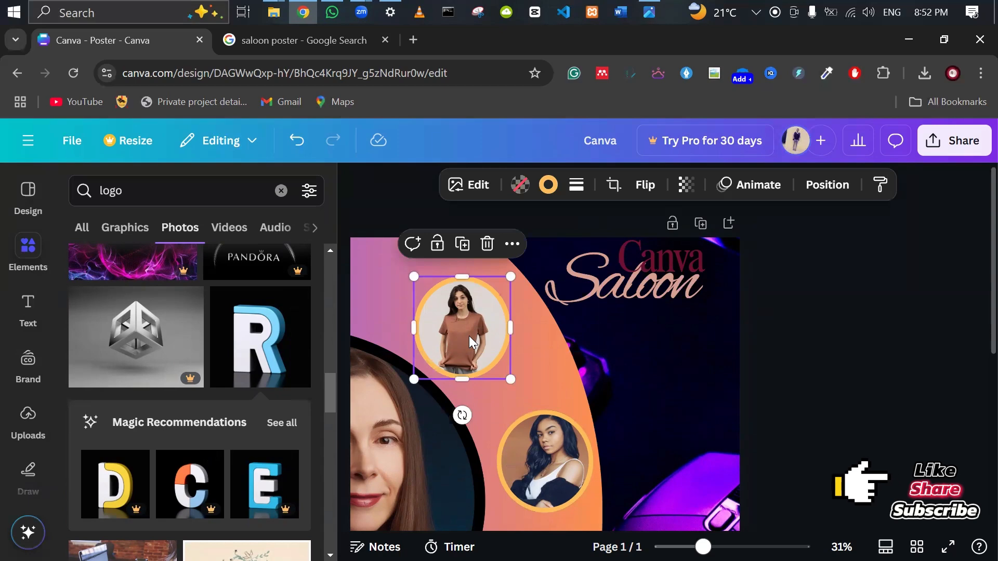
{"action": "key", "text": "ctrl+d"}
{"action": "left_click_drag", "start_coordinate": [469, 337], "coordinate": [667, 358]}
{"action": "left_click_drag", "start_coordinate": [614, 403], "coordinate": [654, 331]}
{"action": "left_click", "coordinate": [812, 342]}
Set the small circle photo's border weight to 0.
{"action": "left_click", "coordinate": [688, 330]}
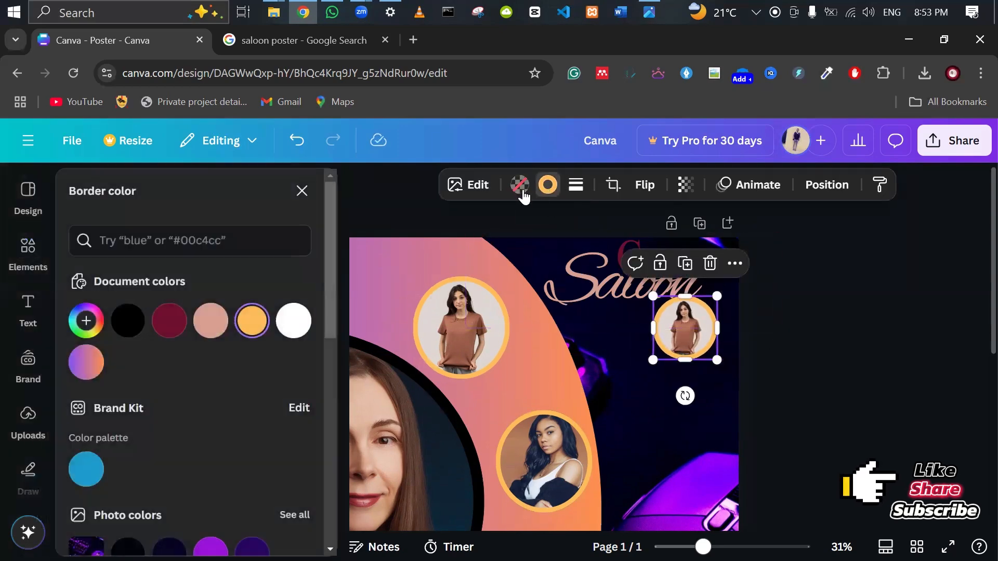
{"action": "left_click", "coordinate": [577, 188]}
{"action": "left_click_drag", "start_coordinate": [513, 287], "coordinate": [452, 287]}
{"action": "left_click", "coordinate": [836, 294]}
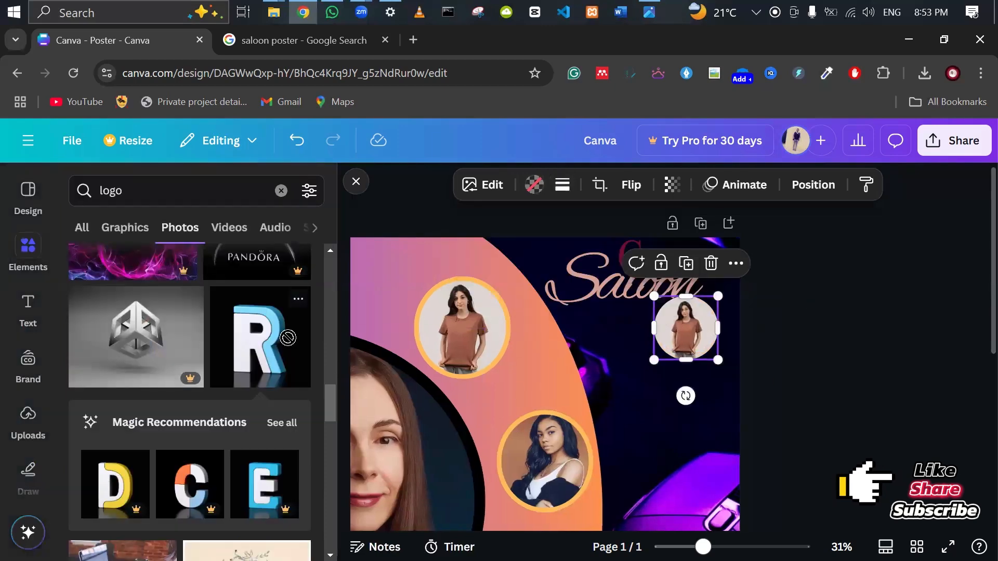
Replace the small circle's photo with the 3D letter R logo and nudge it into place.
{"action": "left_click_drag", "start_coordinate": [288, 338], "coordinate": [687, 329]}
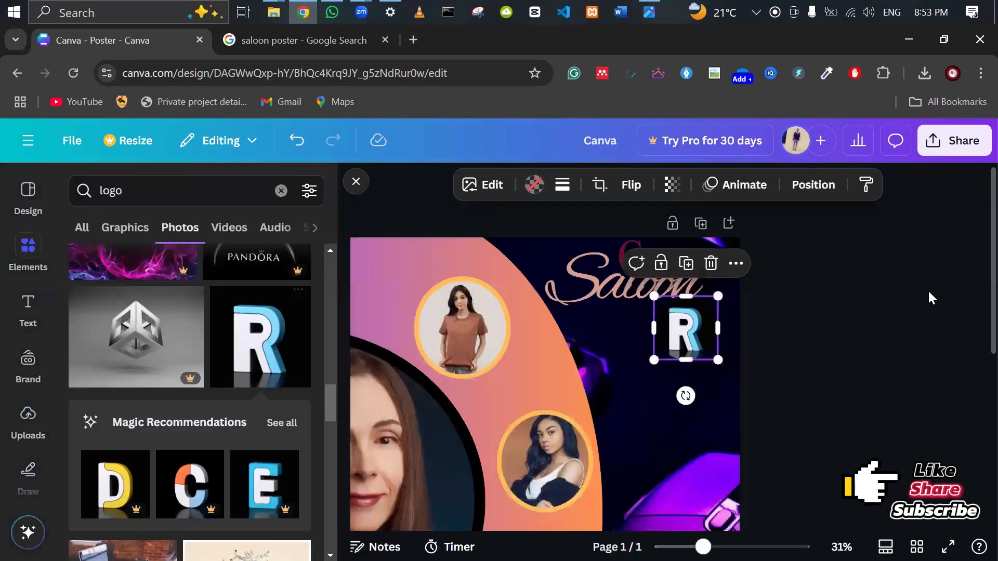
{"action": "left_click", "coordinate": [929, 293]}
{"action": "left_click", "coordinate": [692, 341]}
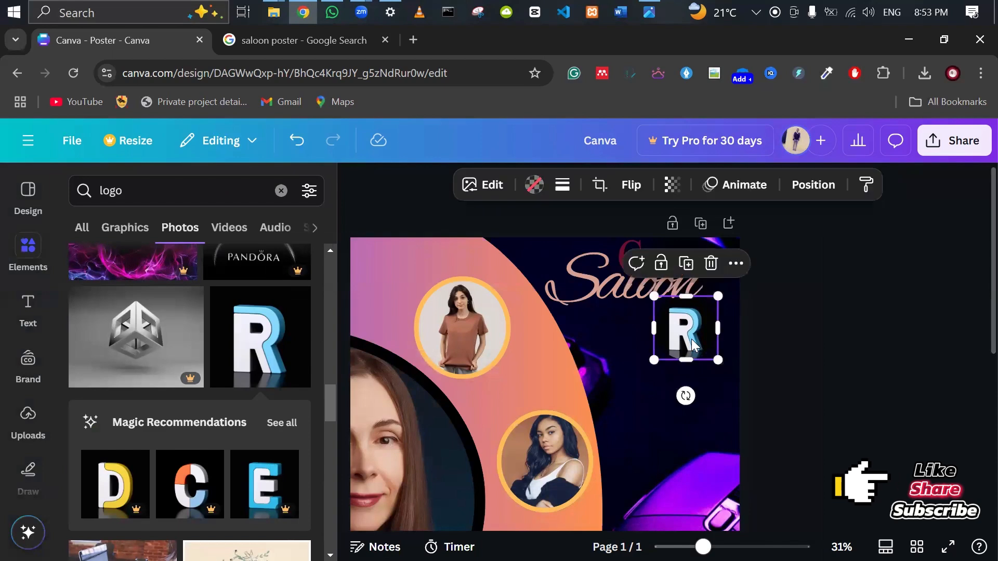
{"action": "left_click", "coordinate": [869, 460]}
{"action": "left_click_drag", "start_coordinate": [693, 335], "coordinate": [696, 348]}
{"action": "left_click", "coordinate": [819, 378]}
After checking the reference, Alt-drag a copy of the dark-haired woman's portrait to the right side.
{"action": "scroll", "coordinate": [823, 392], "scroll_direction": "down", "scroll_amount": 2}
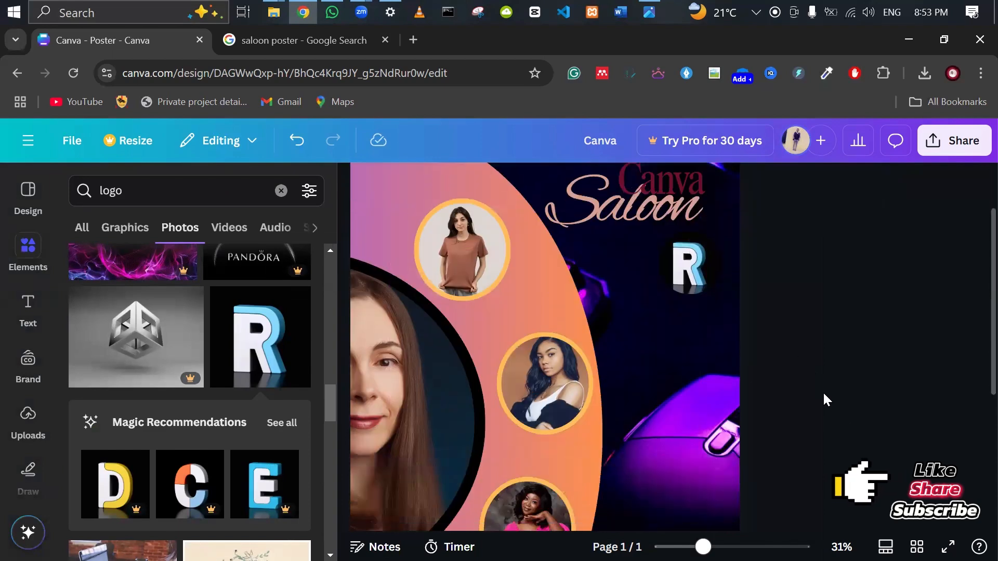
{"action": "left_click", "coordinate": [649, 12]}
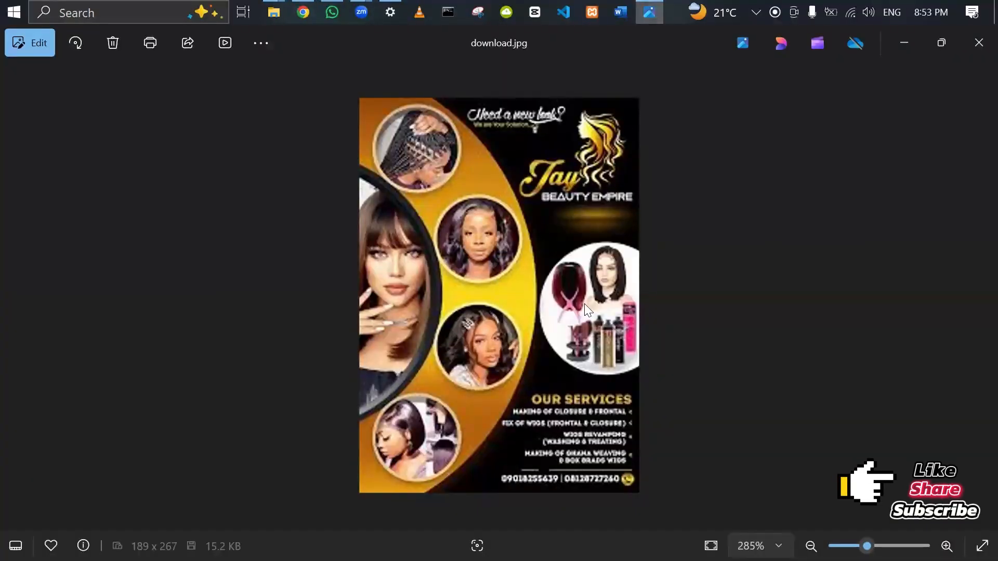
{"action": "key", "text": "alt+Tab"}
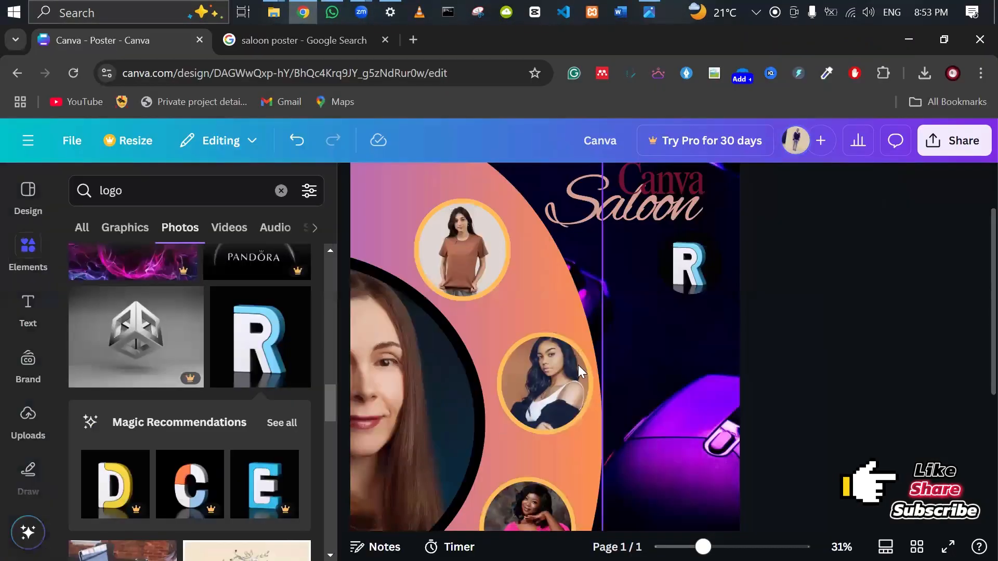
{"action": "left_click", "coordinate": [545, 383]}
{"action": "left_click_drag", "start_coordinate": [544, 378], "coordinate": [690, 377]}
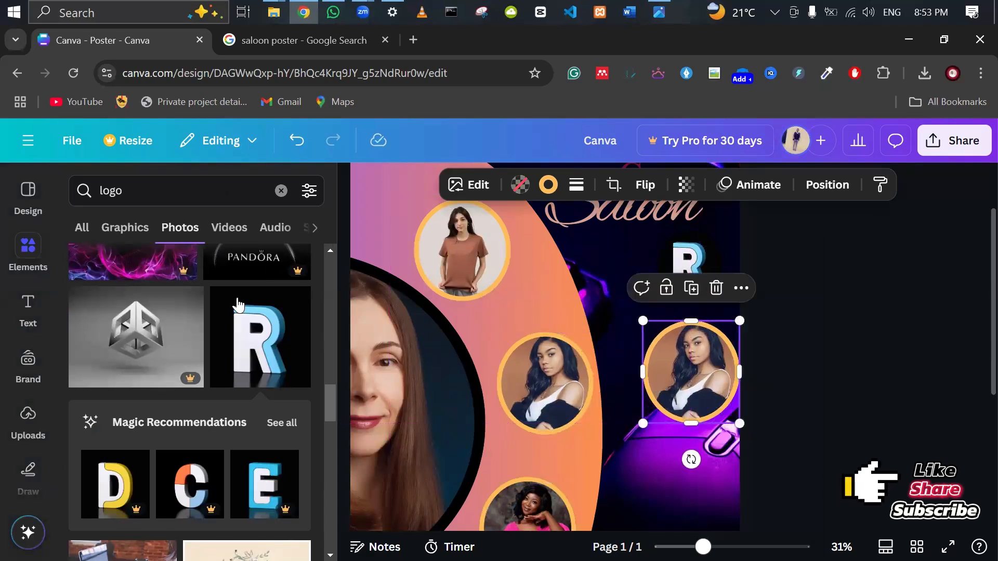
{"action": "key", "text": "Escape"}
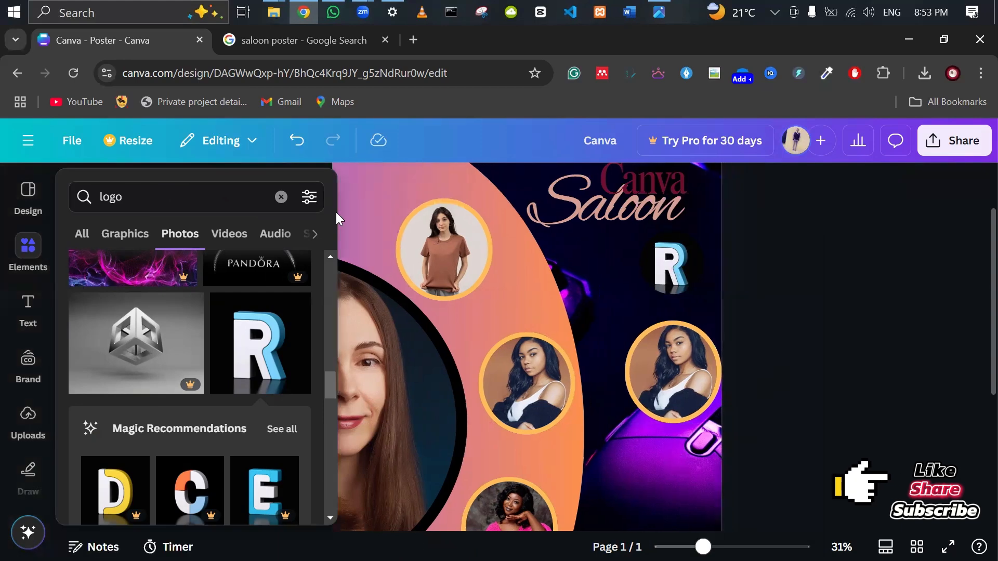
Search the elements library for 'saloon' and scroll through all its photo results.
{"action": "left_click", "coordinate": [281, 191]}
{"action": "type", "text": "s"}
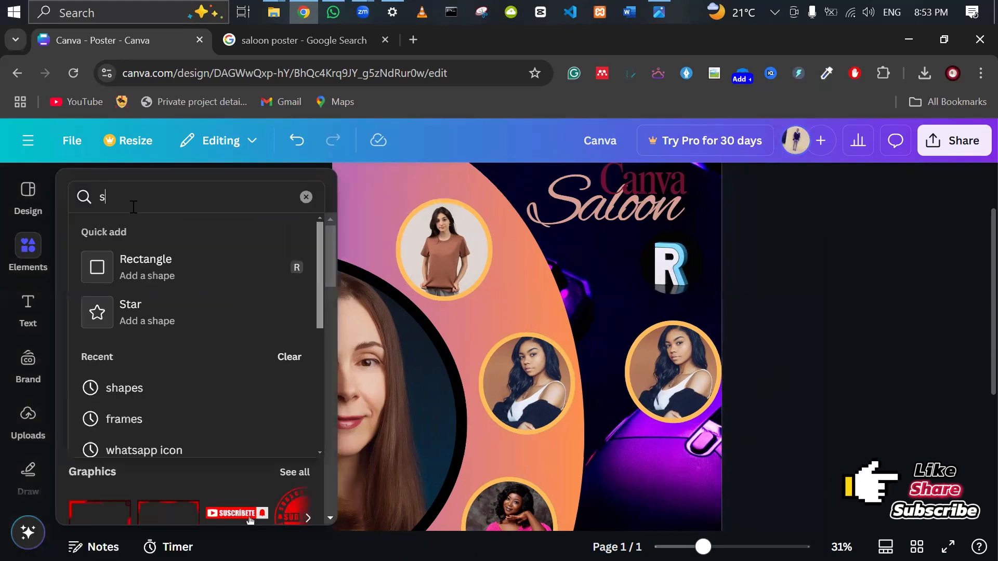
{"action": "type", "text": "aloon"}
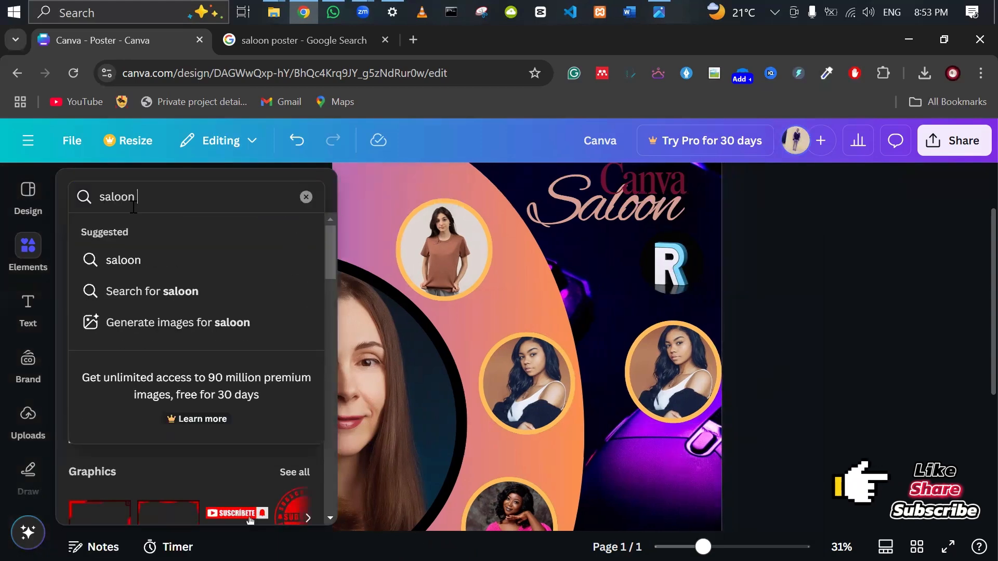
{"action": "key", "text": "Return"}
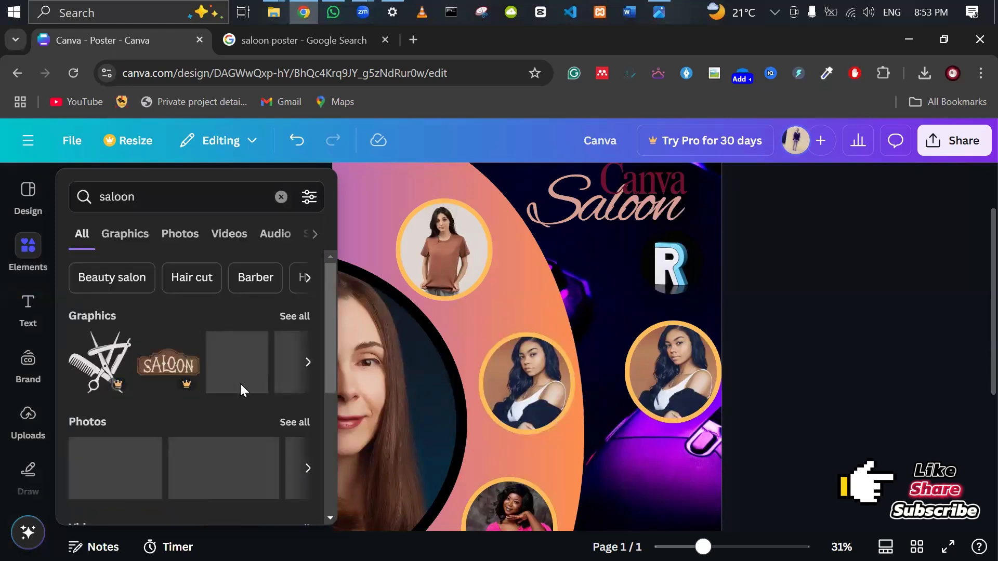
{"action": "scroll", "coordinate": [242, 383], "scroll_direction": "down", "scroll_amount": 3}
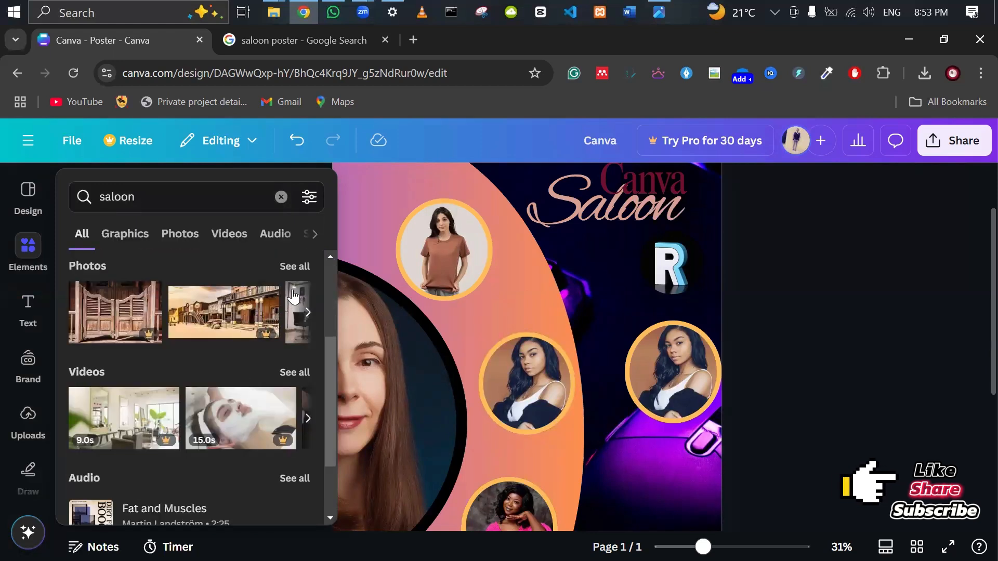
{"action": "left_click", "coordinate": [296, 267]}
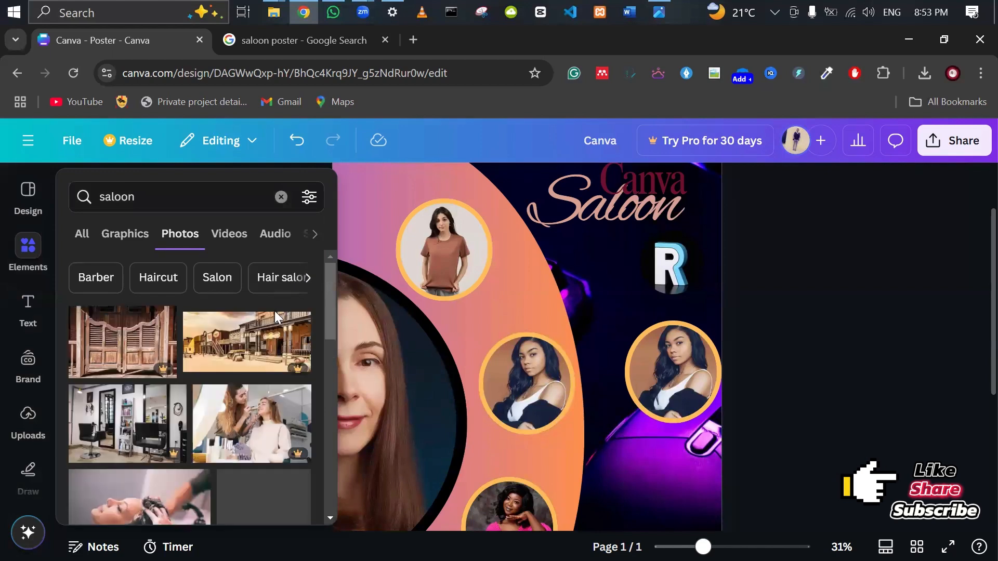
{"action": "scroll", "coordinate": [235, 400], "scroll_direction": "down", "scroll_amount": 3}
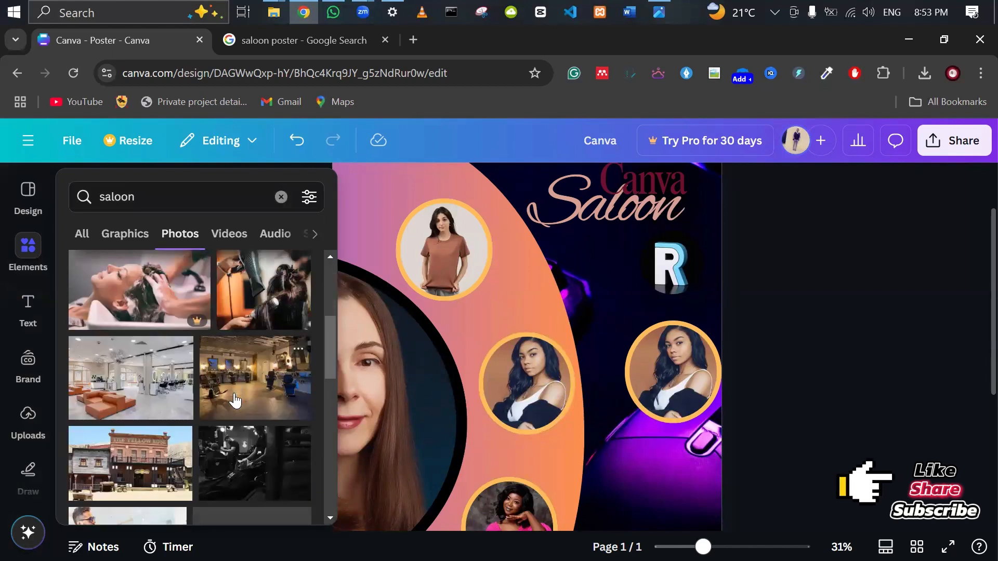
{"action": "scroll", "coordinate": [235, 401], "scroll_direction": "down", "scroll_amount": 6}
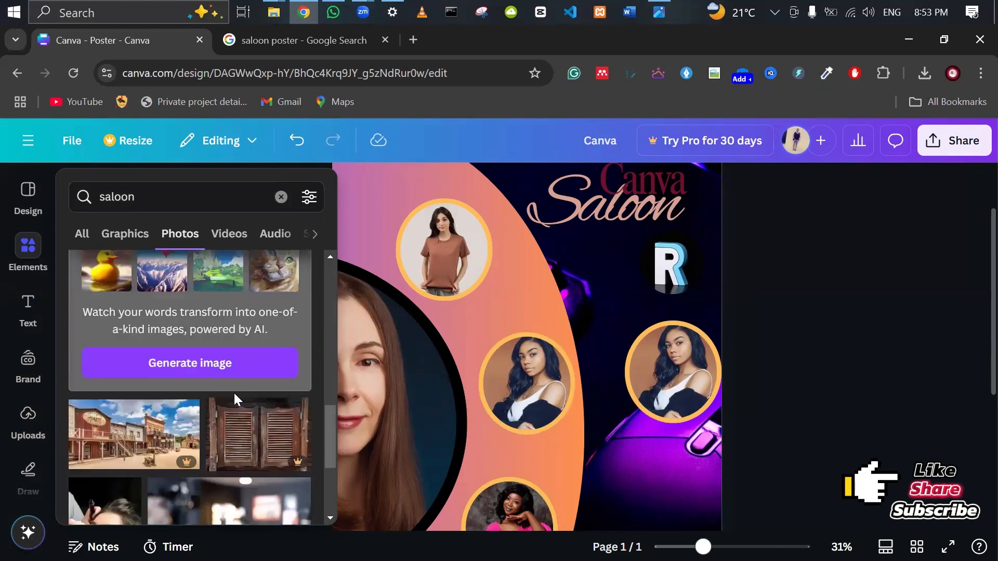
{"action": "scroll", "coordinate": [234, 395], "scroll_direction": "down", "scroll_amount": 5}
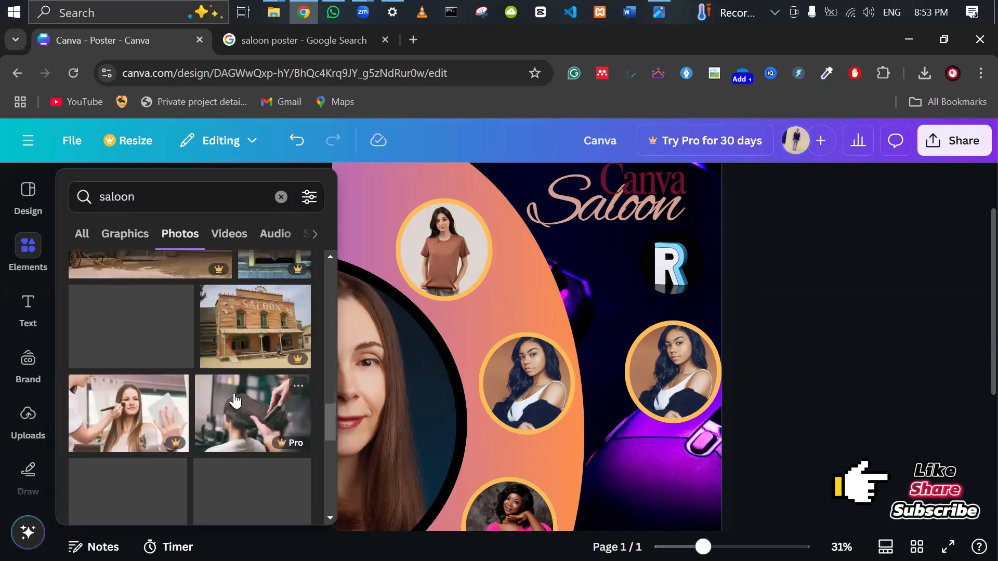
{"action": "scroll", "coordinate": [234, 401], "scroll_direction": "down", "scroll_amount": 5}
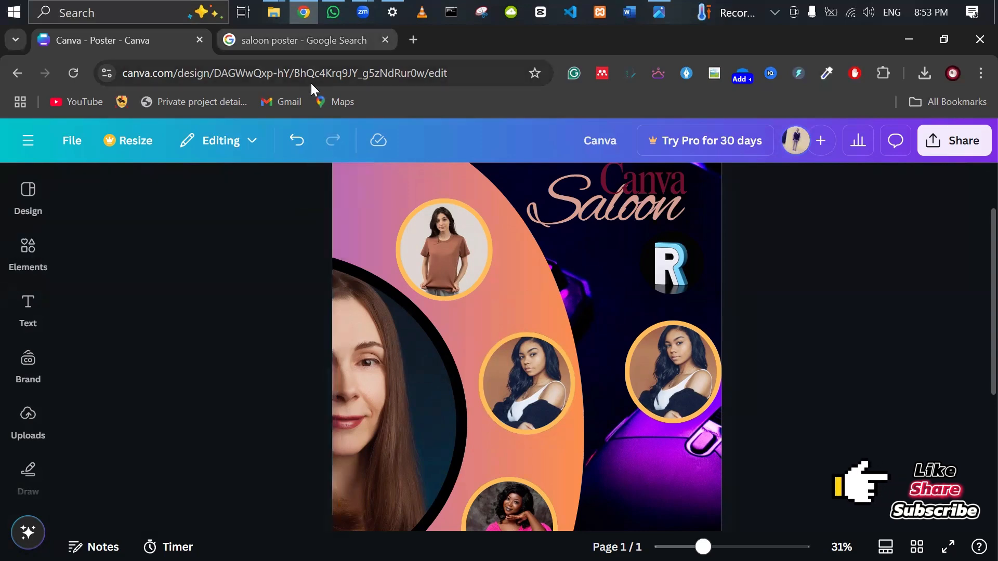
Search Google Images for 'saloon equipments'.
{"action": "left_click", "coordinate": [301, 38]}
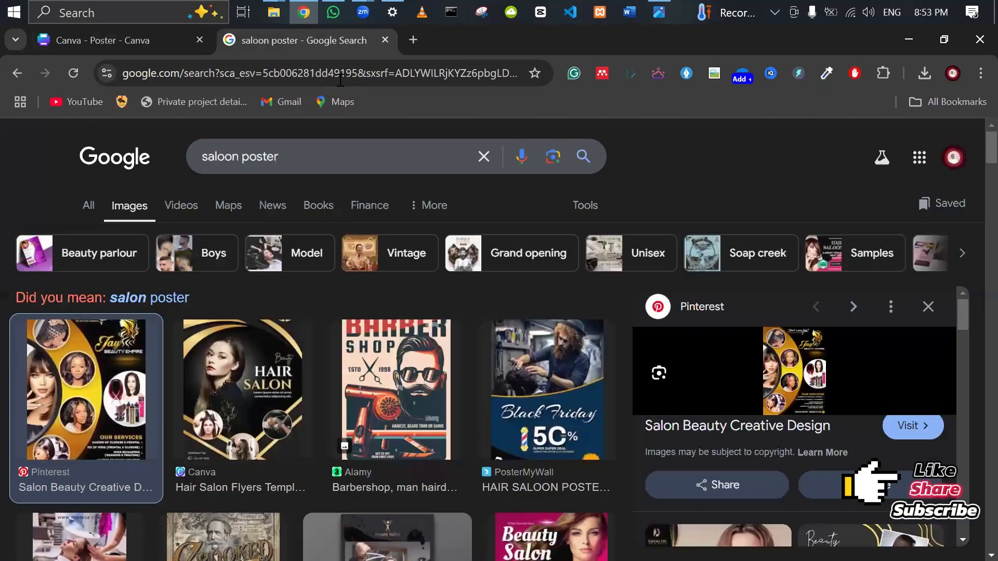
{"action": "left_click", "coordinate": [343, 68]}
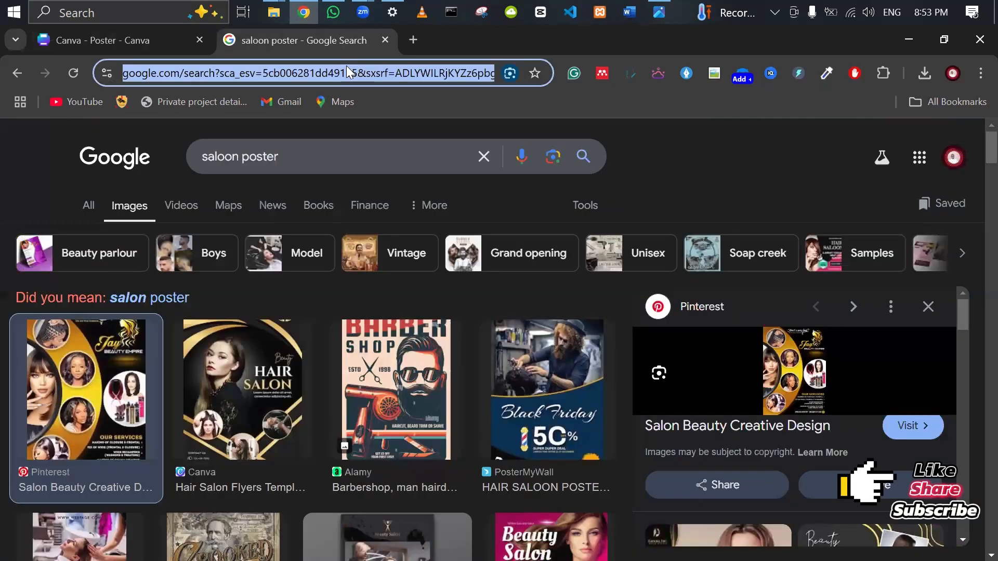
{"action": "type", "text": "s"}
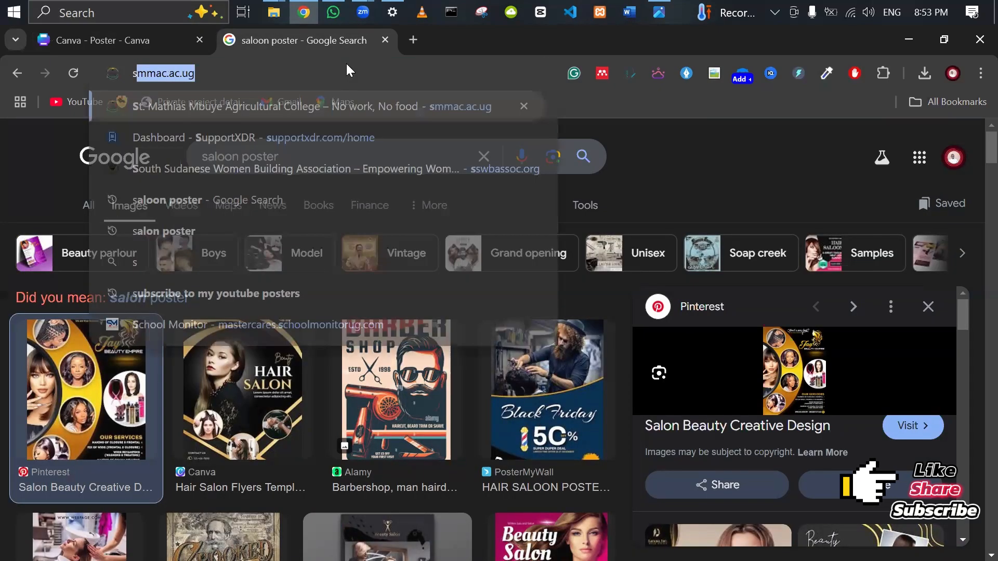
{"action": "type", "text": "aloo"}
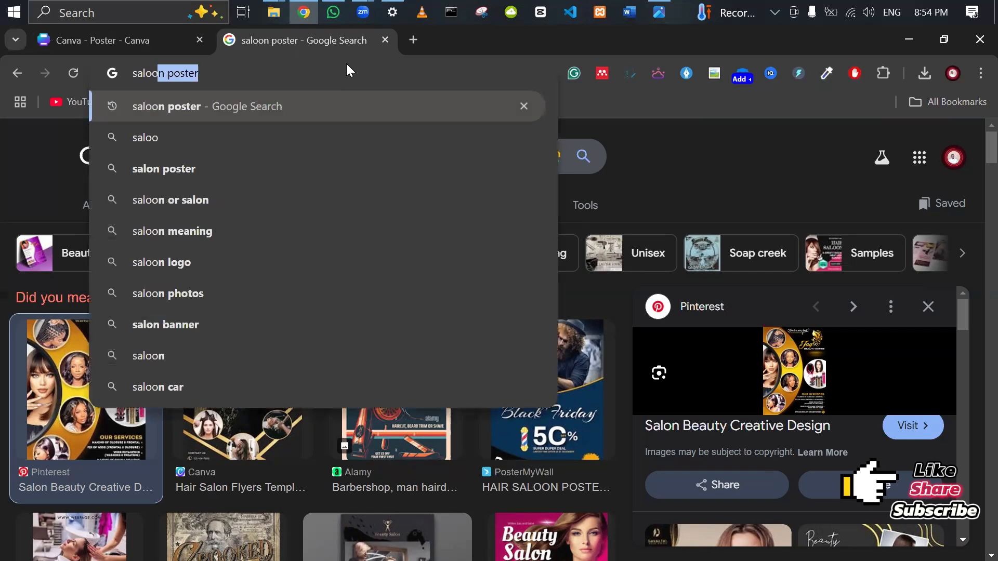
{"action": "type", "text": "n equipm"}
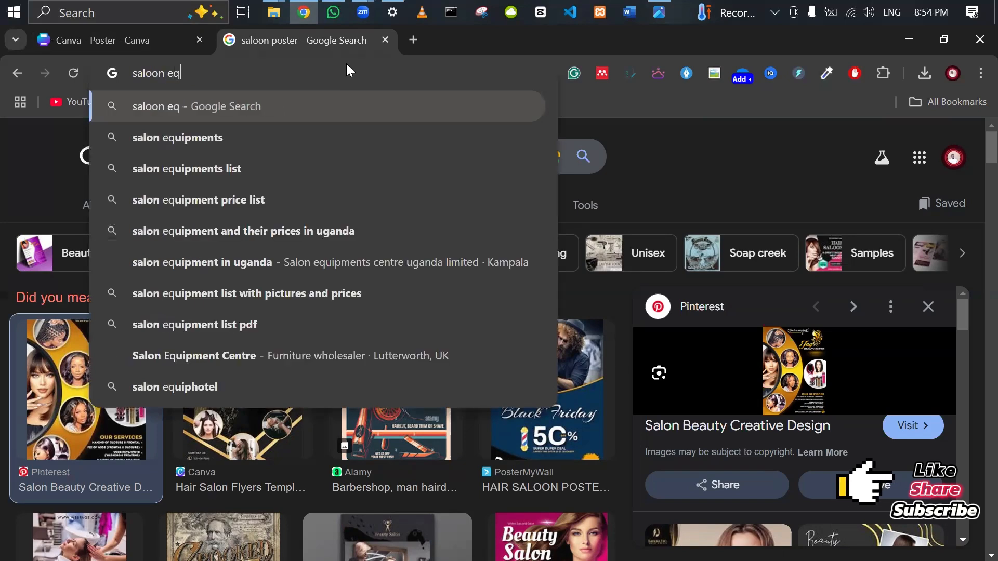
{"action": "type", "text": "ents"}
{"action": "key", "text": "Return"}
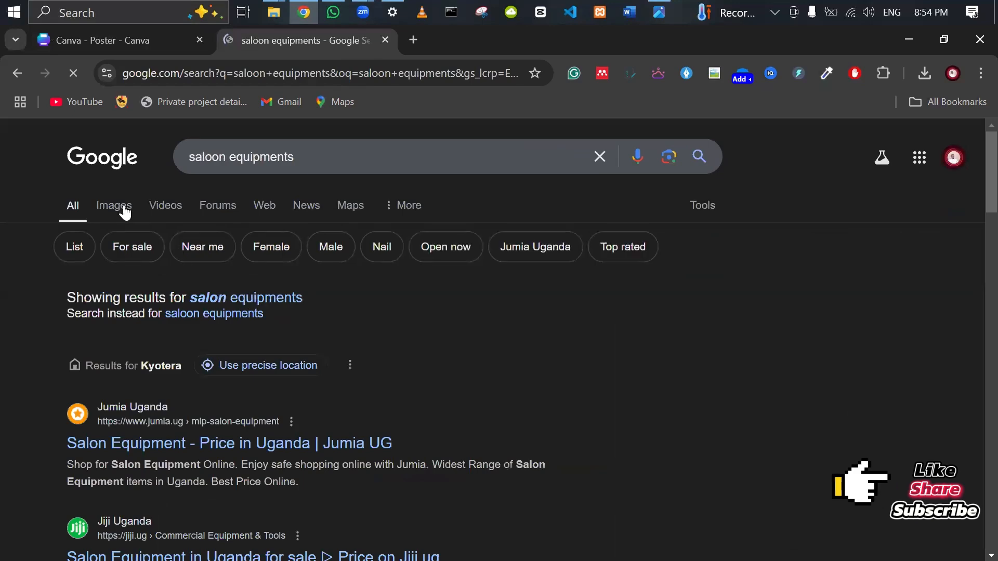
{"action": "left_click", "coordinate": [123, 208]}
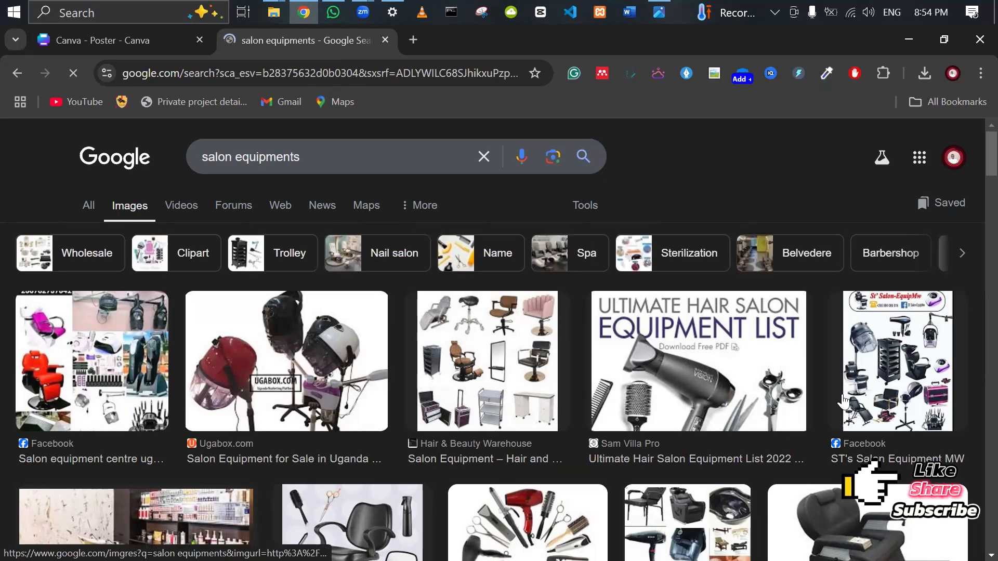
Save the hooded hair dryer image to the computer and return to Canva.
{"action": "right_click", "coordinate": [265, 371]}
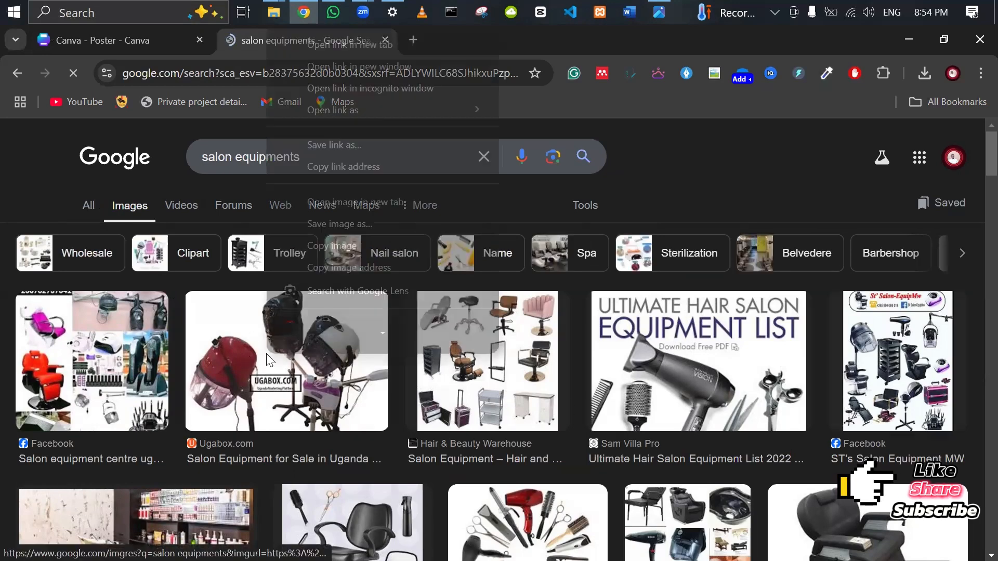
{"action": "left_click", "coordinate": [339, 211]}
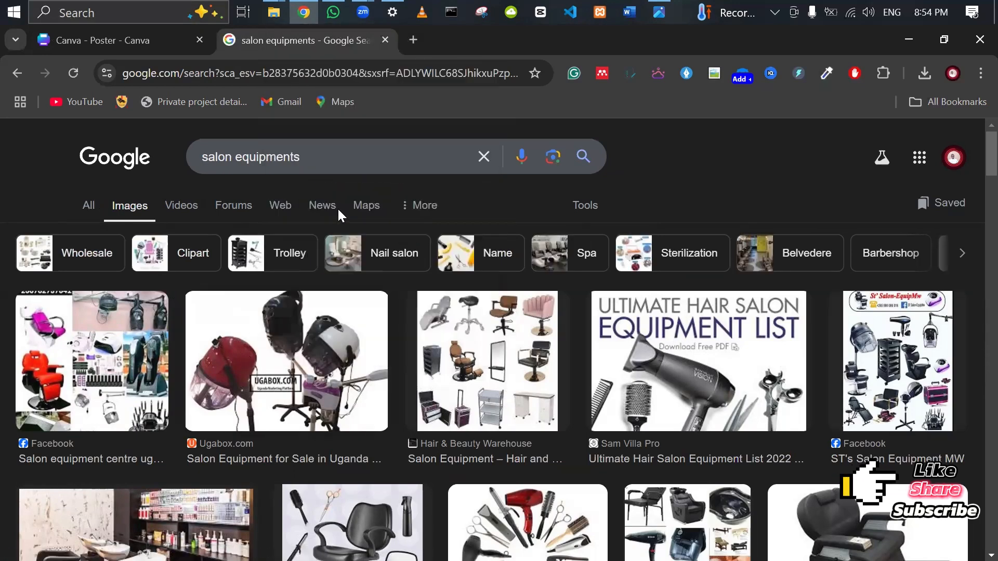
{"action": "left_click", "coordinate": [367, 373]}
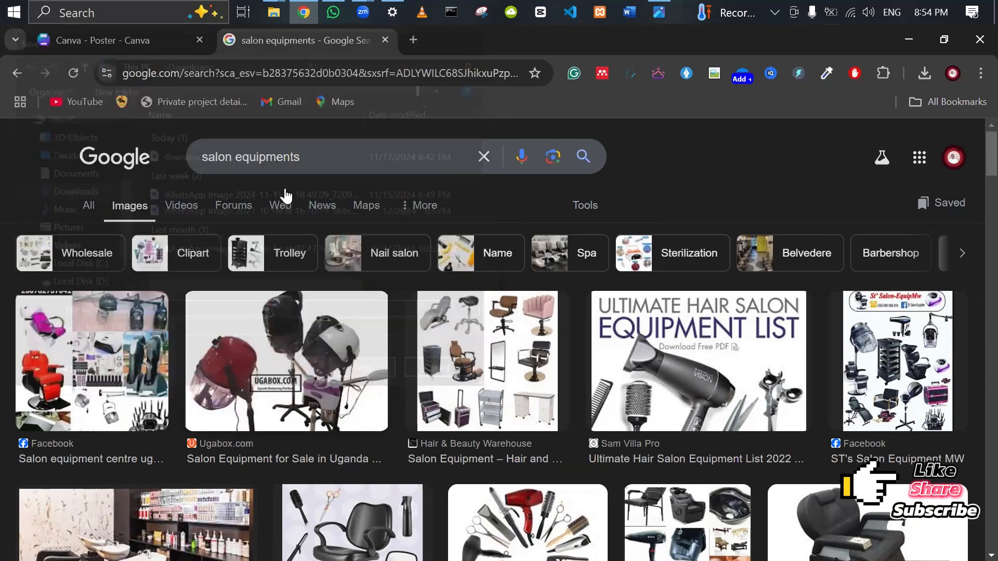
{"action": "left_click", "coordinate": [135, 46]}
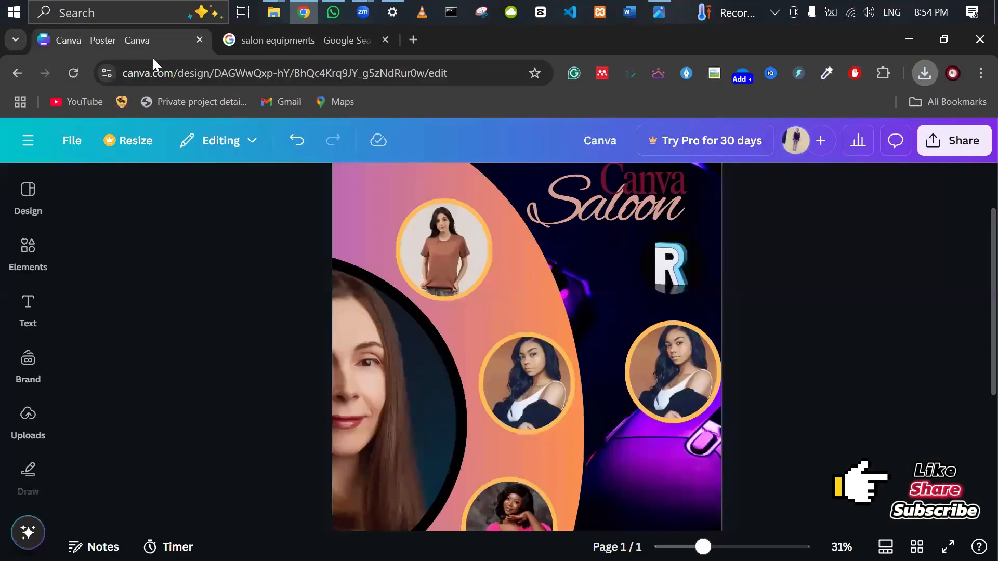
Drag 'download (1).jpg' from Chrome's downloads into the Canva design and show Uploads.
{"action": "left_click", "coordinate": [925, 74]}
{"action": "left_click_drag", "start_coordinate": [79, 322], "coordinate": [338, 484]}
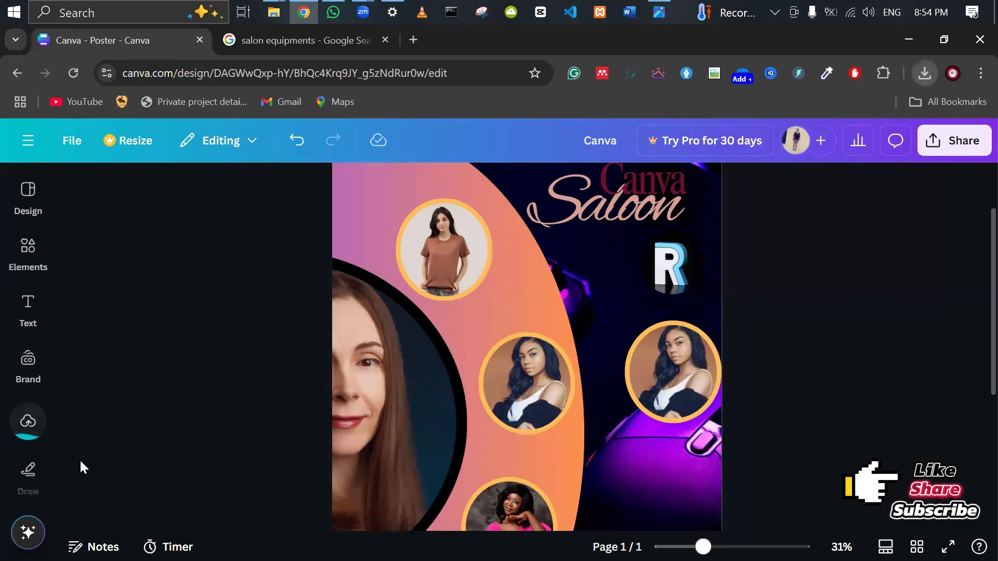
{"action": "left_click", "coordinate": [23, 435]}
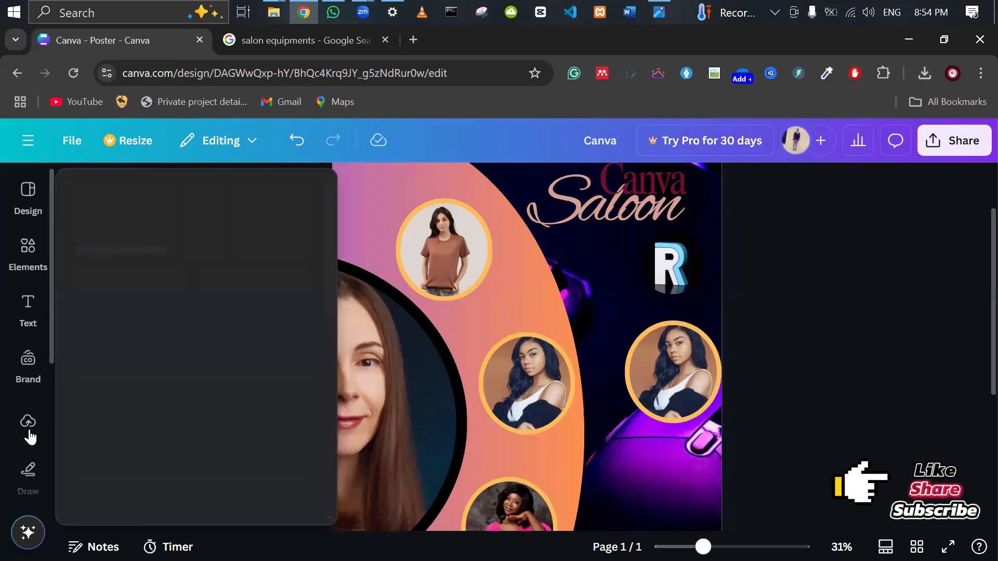
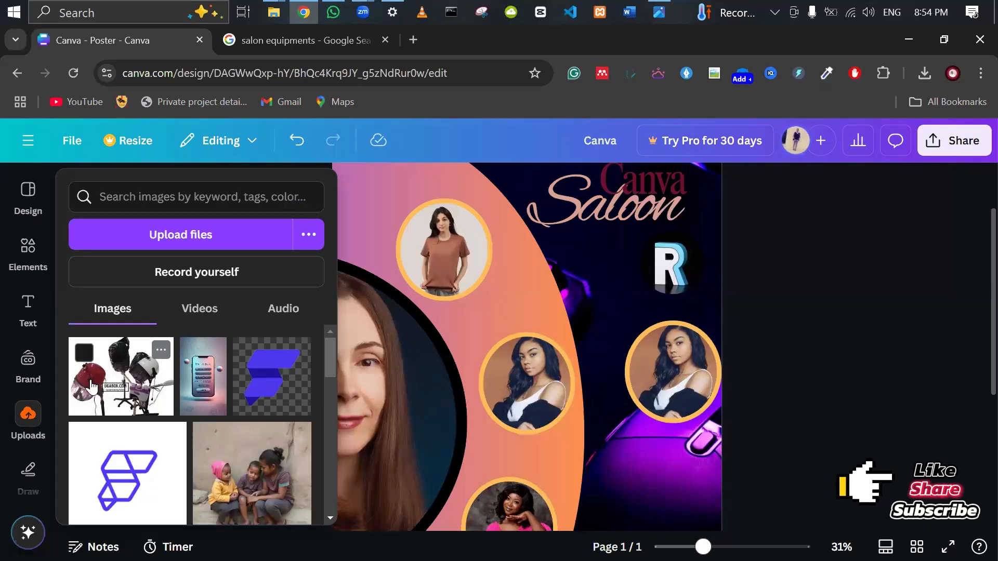
Add the uploaded hair-dryer photo to the poster, then start another upload from the computer.
{"action": "left_click", "coordinate": [90, 387]}
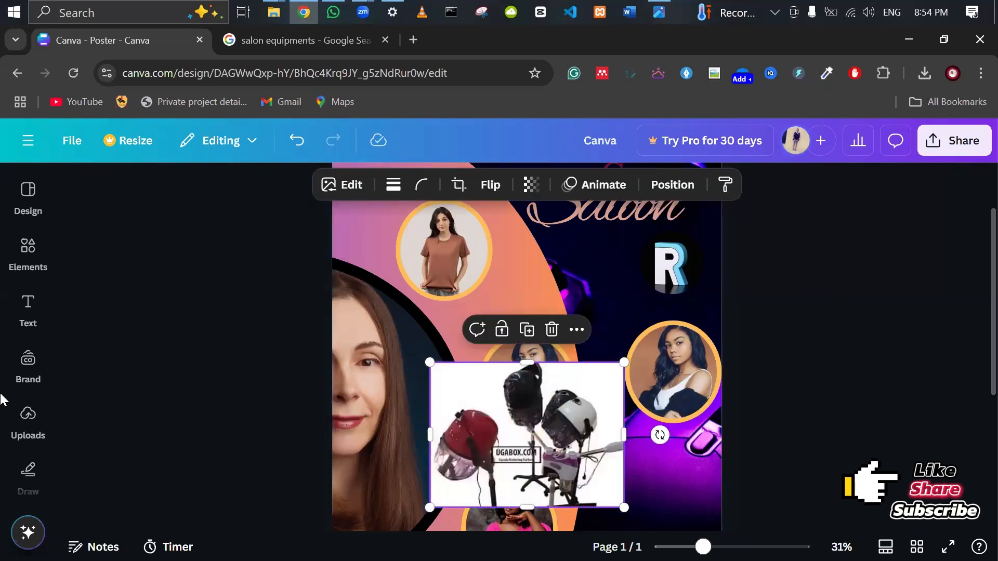
{"action": "left_click", "coordinate": [31, 424]}
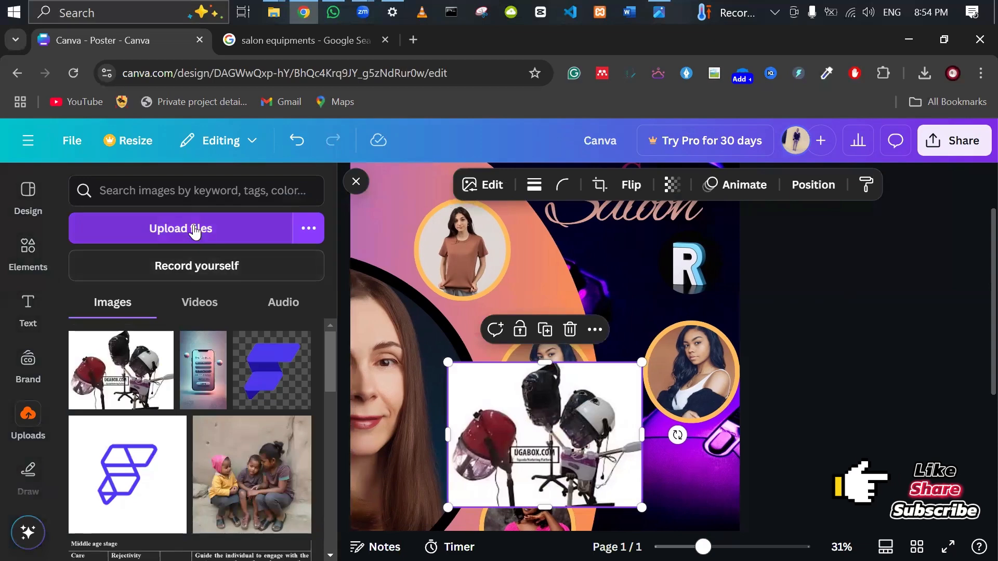
{"action": "left_click", "coordinate": [192, 233]}
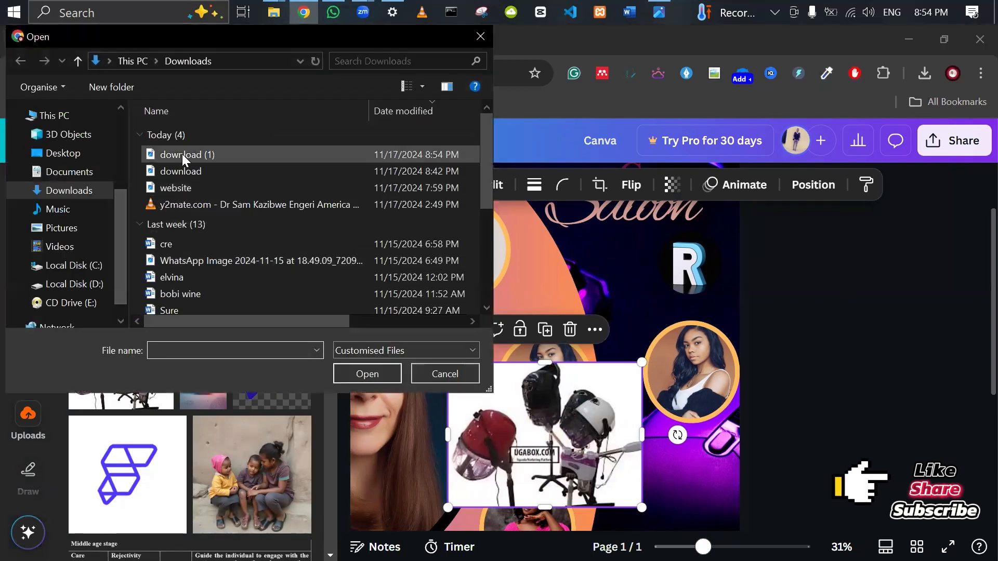
Upload the 'download (1)' image from the Downloads folder.
{"action": "left_click", "coordinate": [182, 154]}
{"action": "left_click", "coordinate": [351, 374]}
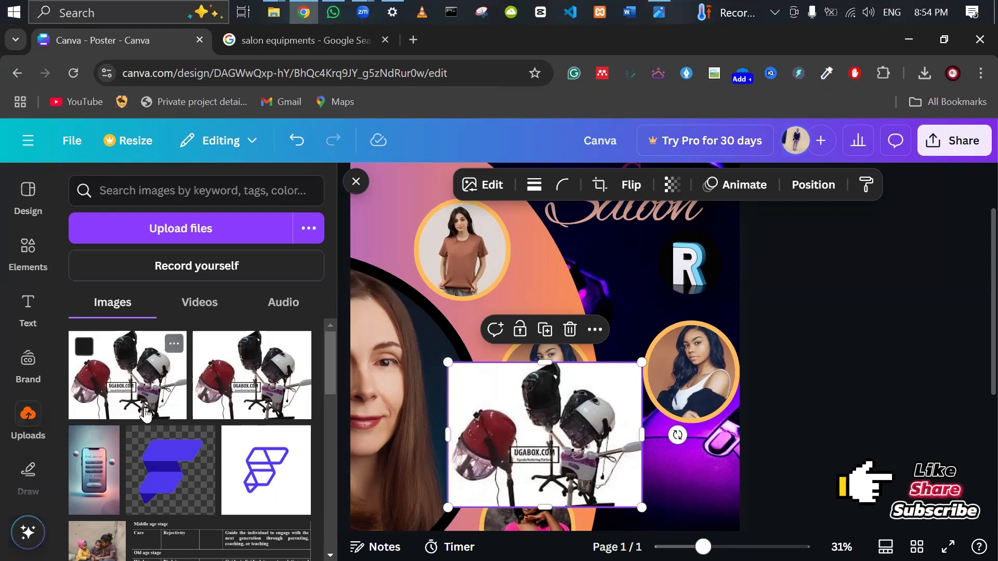
{"action": "scroll", "coordinate": [538, 362], "scroll_direction": "down", "scroll_amount": 2}
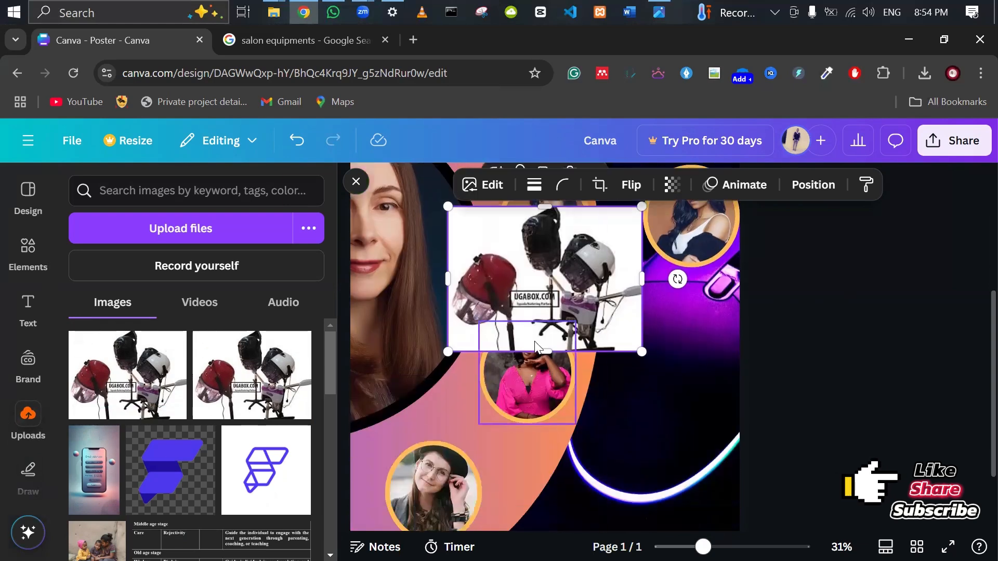
{"action": "scroll", "coordinate": [538, 362], "scroll_direction": "up", "scroll_amount": 1}
Delete the loose photo and drop the new upload into the right circle frame, replacing the portrait.
{"action": "left_click", "coordinate": [571, 251]}
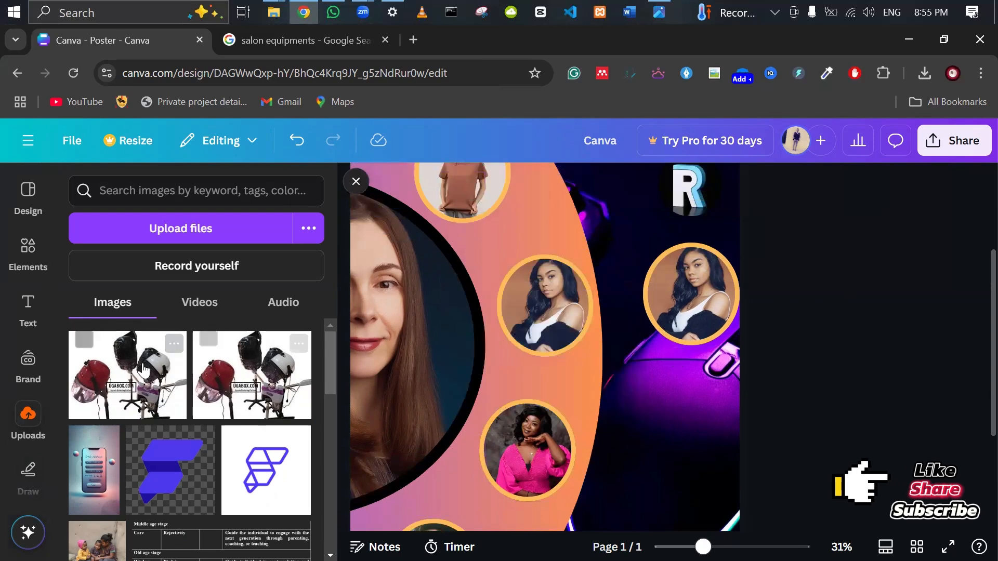
{"action": "left_click_drag", "start_coordinate": [127, 414], "coordinate": [709, 324]}
{"action": "scroll", "coordinate": [874, 328], "scroll_direction": "up", "scroll_amount": 3}
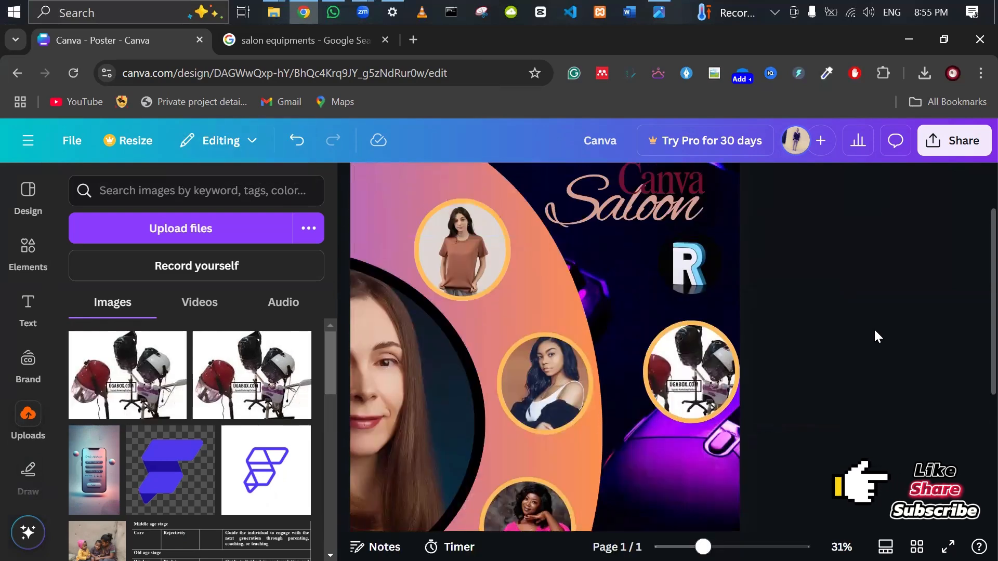
{"action": "scroll", "coordinate": [603, 314], "scroll_direction": "down", "scroll_amount": 3}
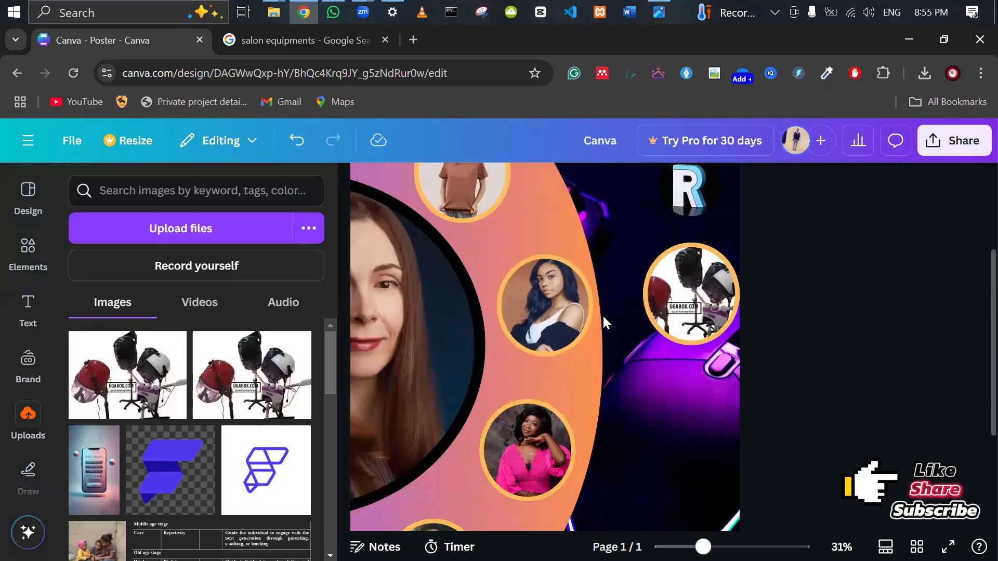
{"action": "left_click", "coordinate": [659, 11]}
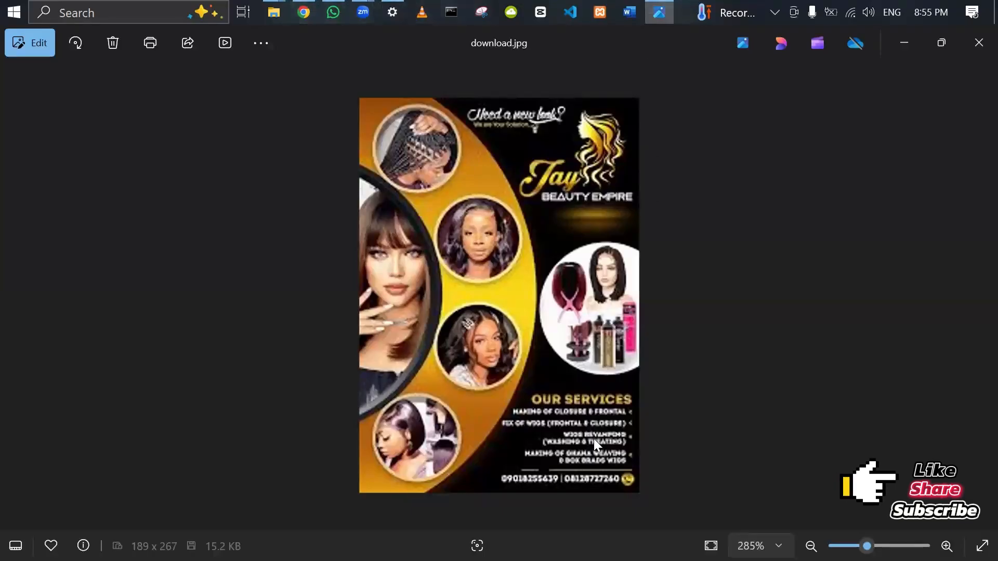
{"action": "key", "text": "alt+Tab"}
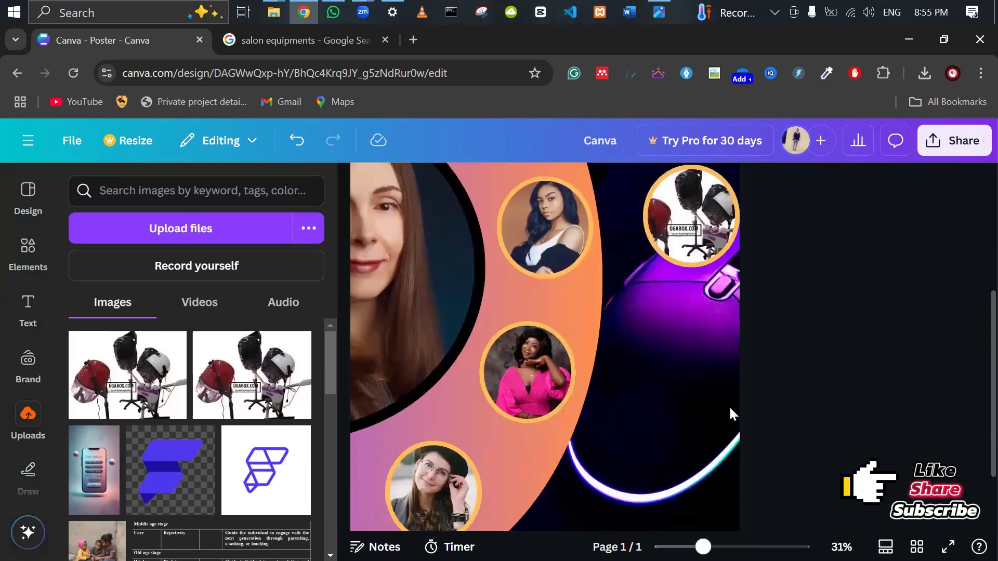
Add the Feeling Fancy text combination and move it beside the pink-top photo.
{"action": "scroll", "coordinate": [827, 431], "scroll_direction": "down", "scroll_amount": 2}
{"action": "scroll", "coordinate": [828, 431], "scroll_direction": "up", "scroll_amount": 3, "text": "ctrl"}
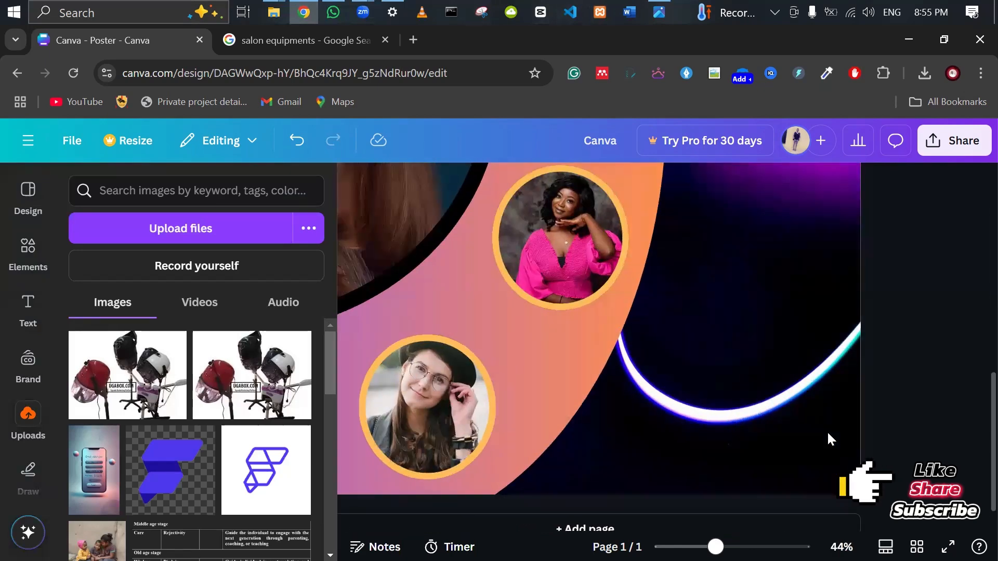
{"action": "scroll", "coordinate": [549, 440], "scroll_direction": "up", "scroll_amount": 2}
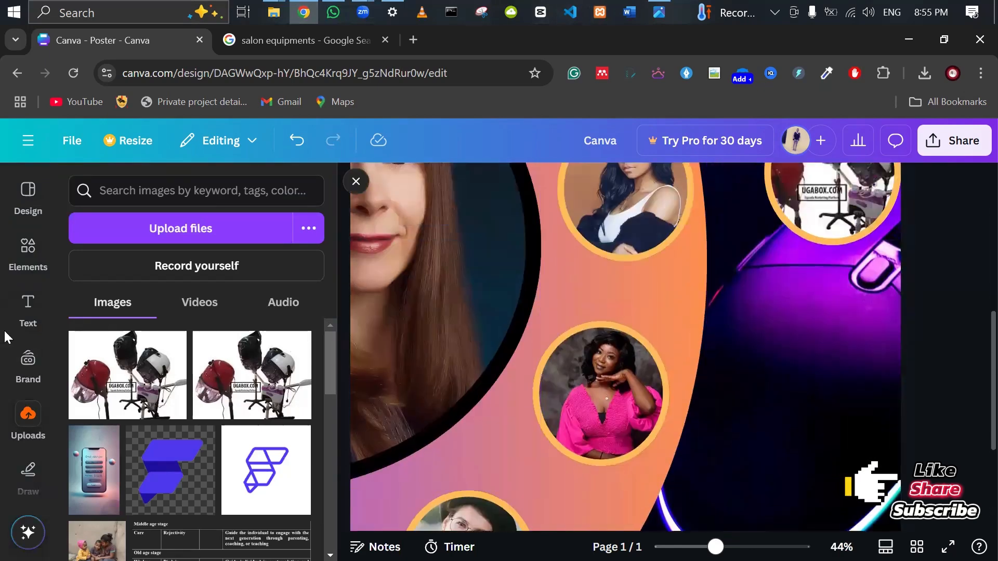
{"action": "left_click", "coordinate": [17, 314]}
{"action": "scroll", "coordinate": [143, 413], "scroll_direction": "down", "scroll_amount": 6}
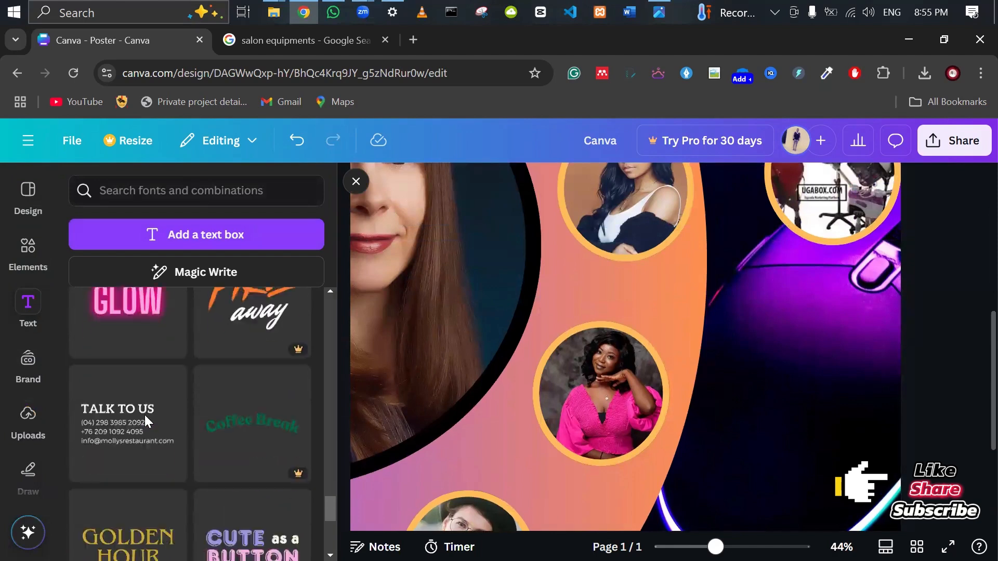
{"action": "scroll", "coordinate": [144, 414], "scroll_direction": "down", "scroll_amount": 10}
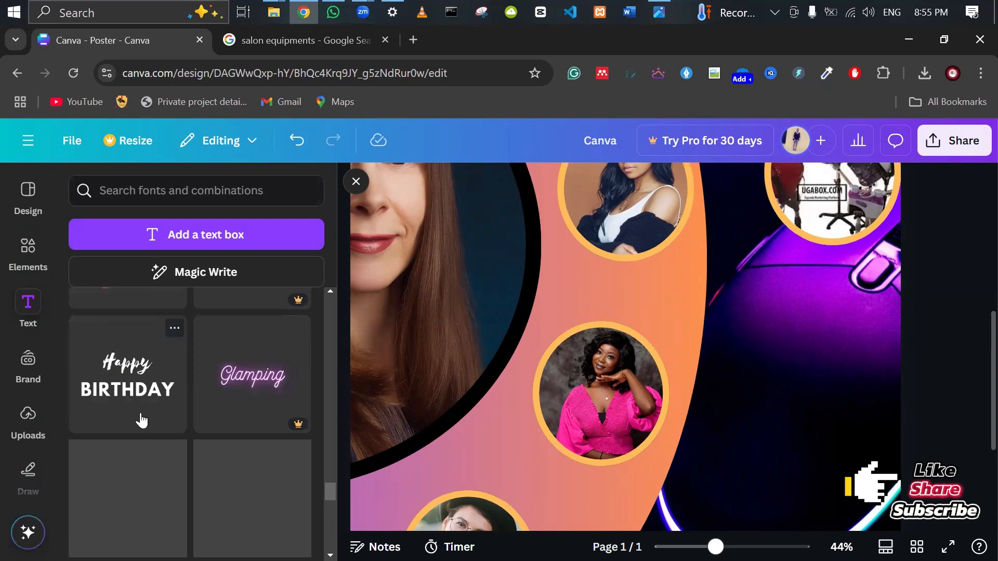
{"action": "scroll", "coordinate": [141, 420], "scroll_direction": "down", "scroll_amount": 1}
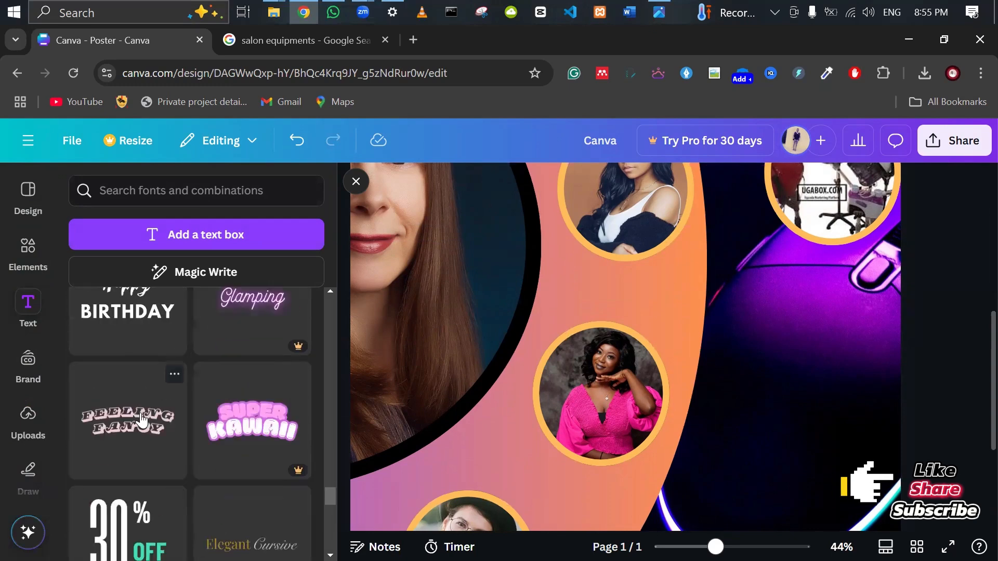
{"action": "left_click", "coordinate": [128, 425]}
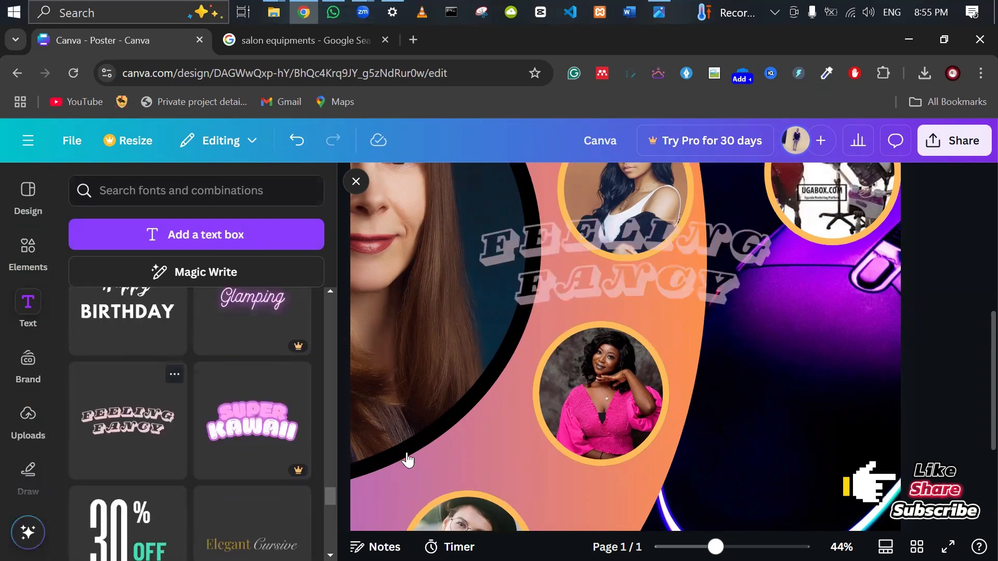
{"action": "left_click_drag", "start_coordinate": [609, 265], "coordinate": [771, 328]}
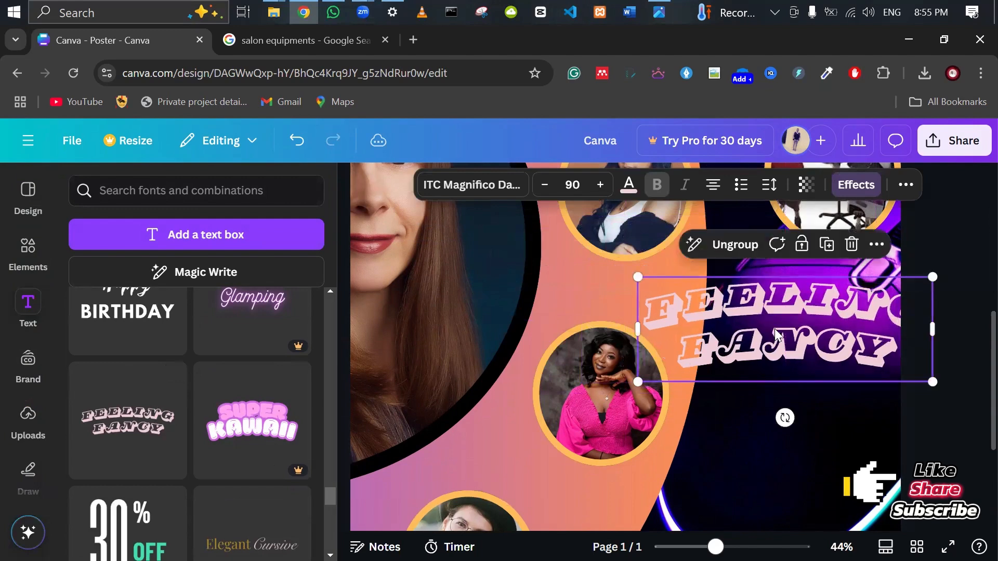
Ungroup the text, delete FANCY, and start editing the remaining FEELING word.
{"action": "left_click", "coordinate": [735, 245]}
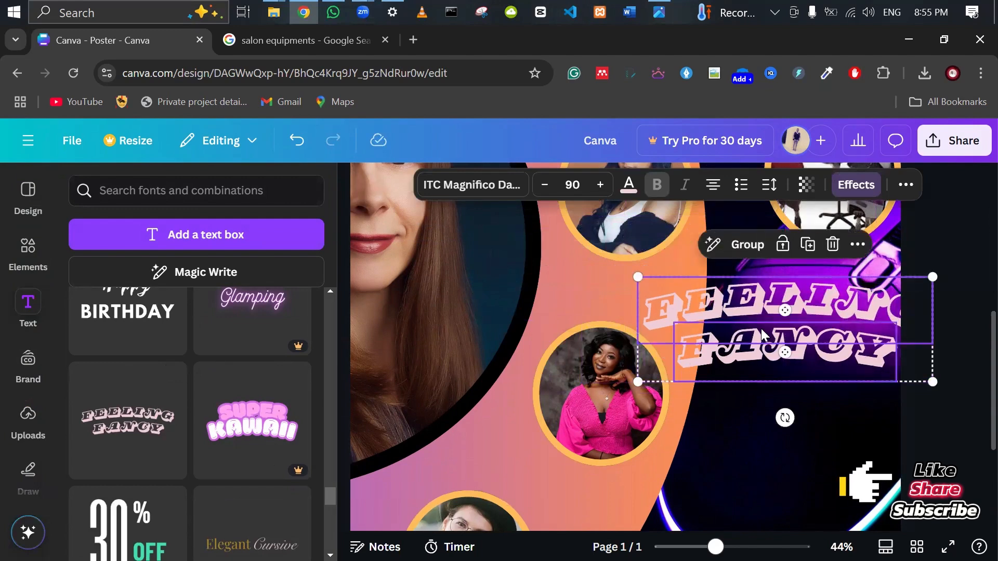
{"action": "left_click", "coordinate": [959, 338]}
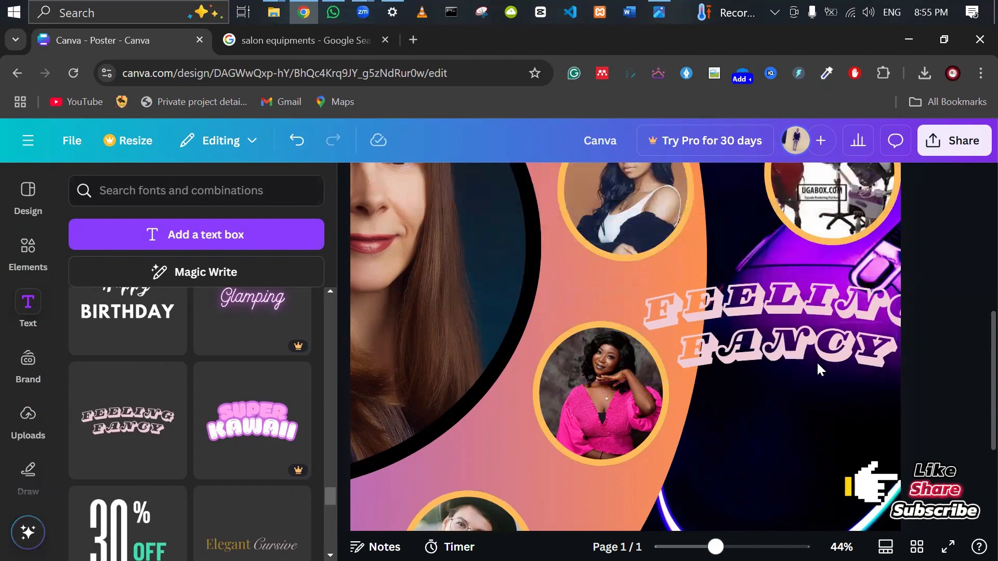
{"action": "left_click", "coordinate": [803, 353]}
{"action": "key", "text": "Delete"}
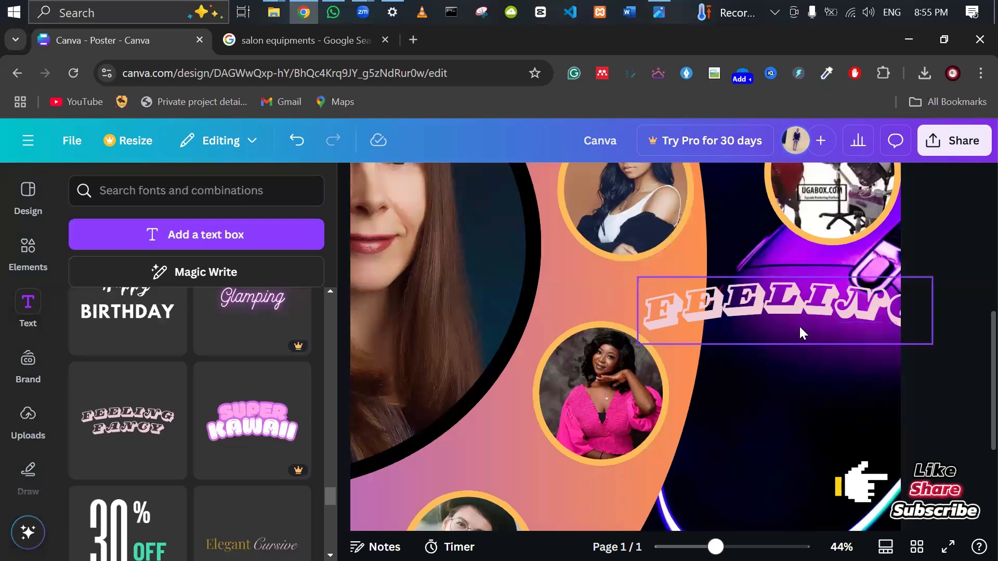
{"action": "left_click", "coordinate": [795, 308]}
{"action": "left_click", "coordinate": [795, 308]}
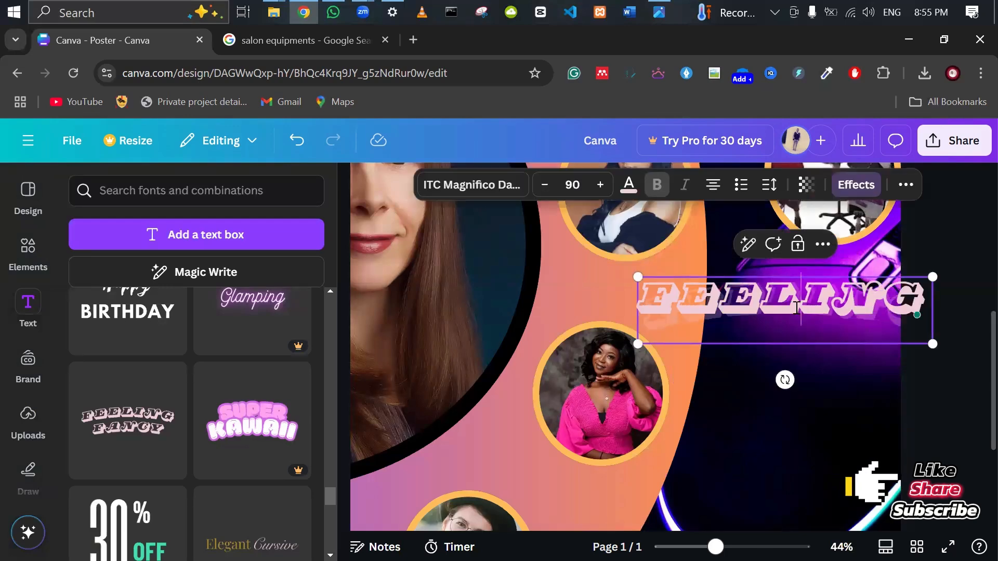
Replace FEELING with 'OUR' and 'SERVICES' on two lines.
{"action": "double_click", "coordinate": [796, 308]}
{"action": "type", "text": "OUR"}
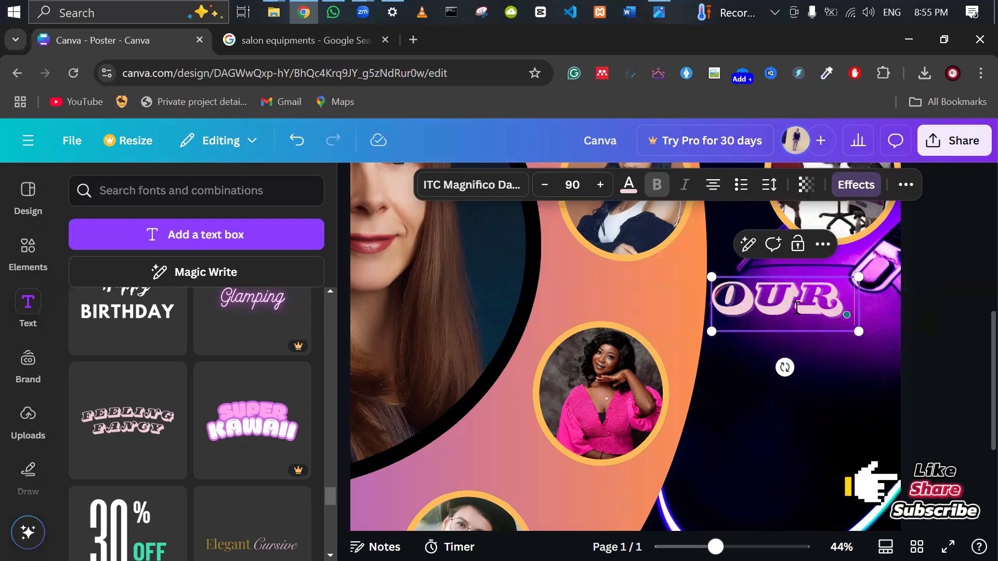
{"action": "key", "text": "Return"}
{"action": "type", "text": "SE"}
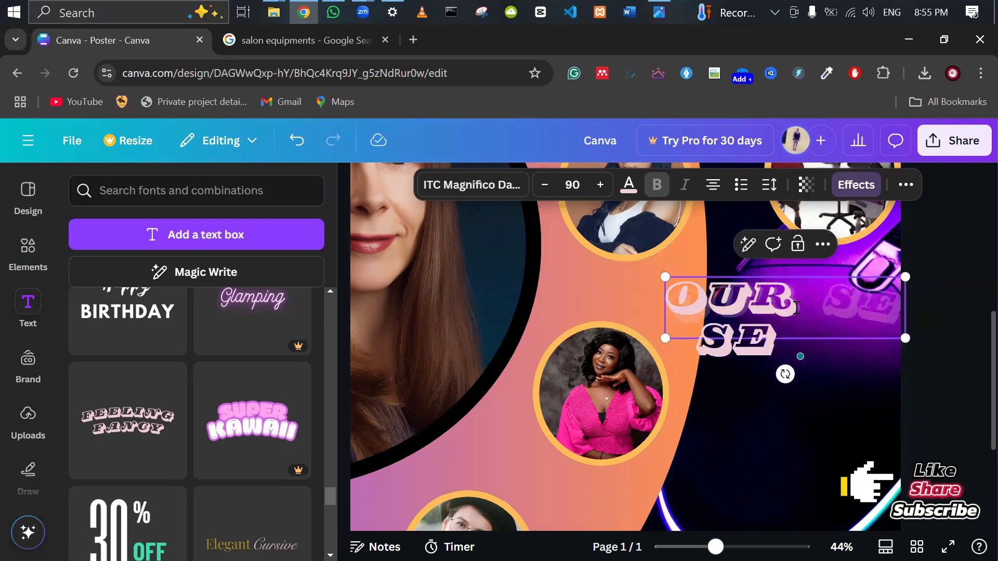
{"action": "type", "text": "R"}
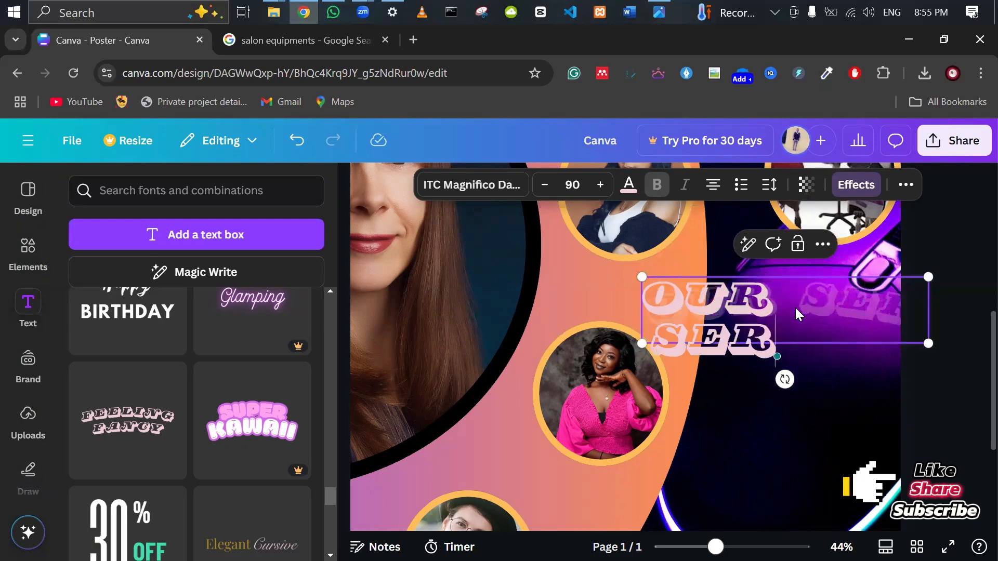
{"action": "type", "text": "V"}
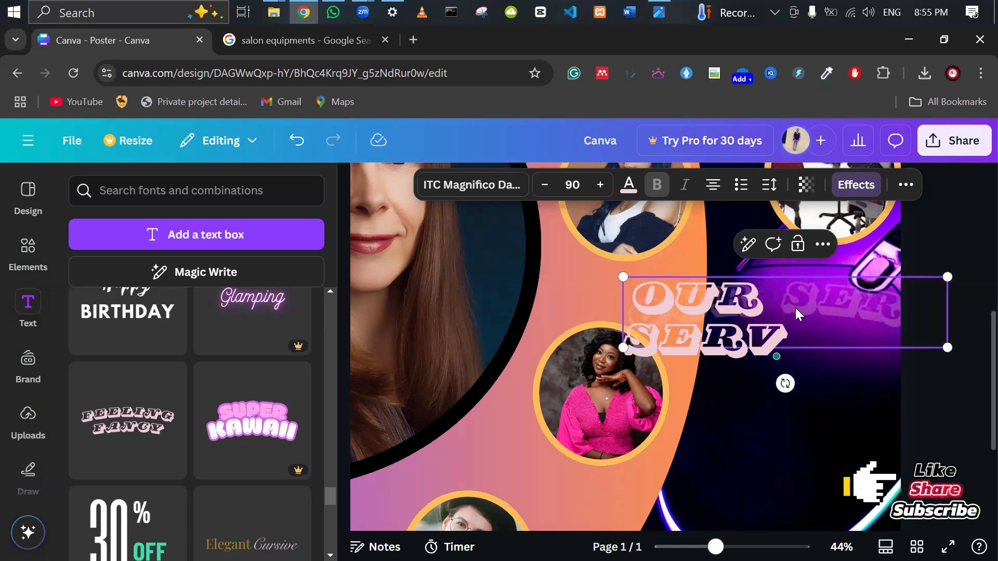
{"action": "type", "text": "ICES"}
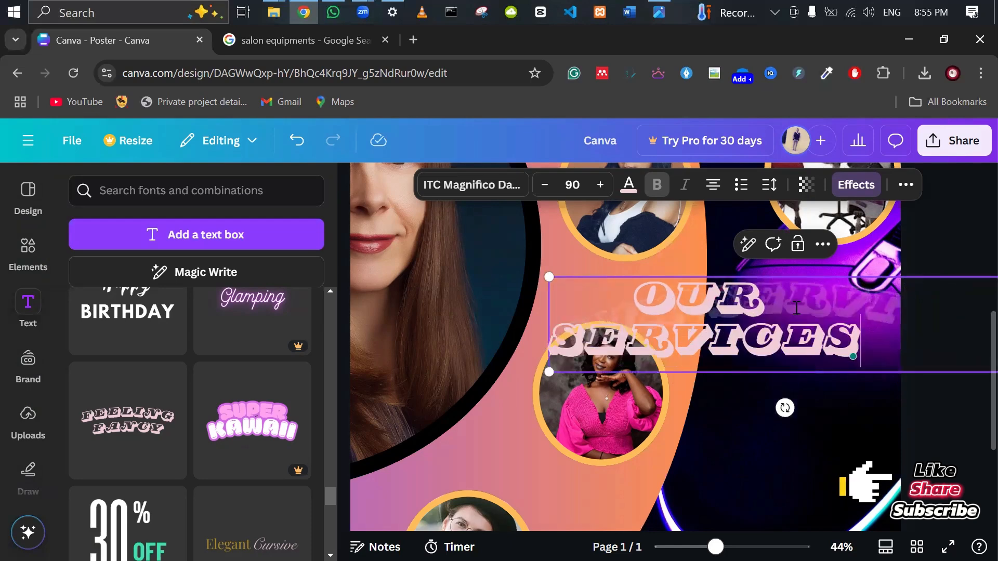
Reduce the OUR SERVICES heading's font size from 90 to 53.
{"action": "key", "text": "ctrl+a"}
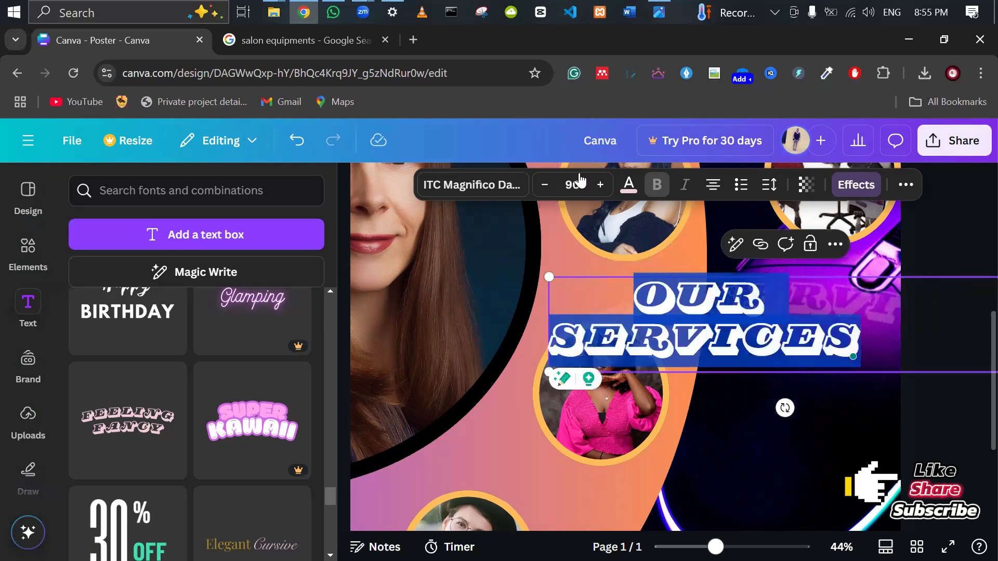
{"action": "left_click", "coordinate": [545, 186]}
{"action": "left_click", "coordinate": [545, 186]}
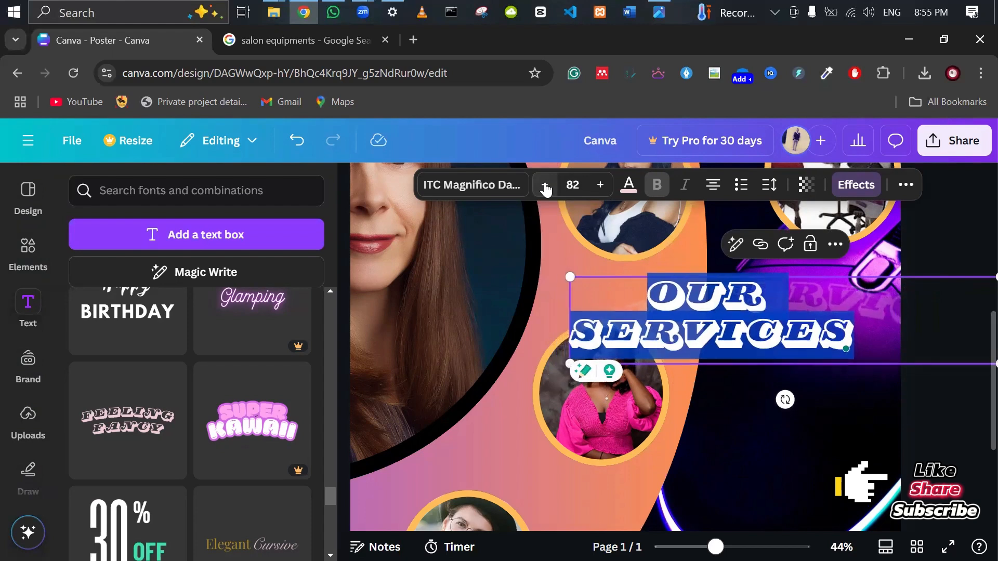
{"action": "left_click", "coordinate": [545, 186]}
{"action": "left_click", "coordinate": [545, 185]}
{"action": "left_click", "coordinate": [545, 185]}
{"action": "left_click", "coordinate": [545, 185]}
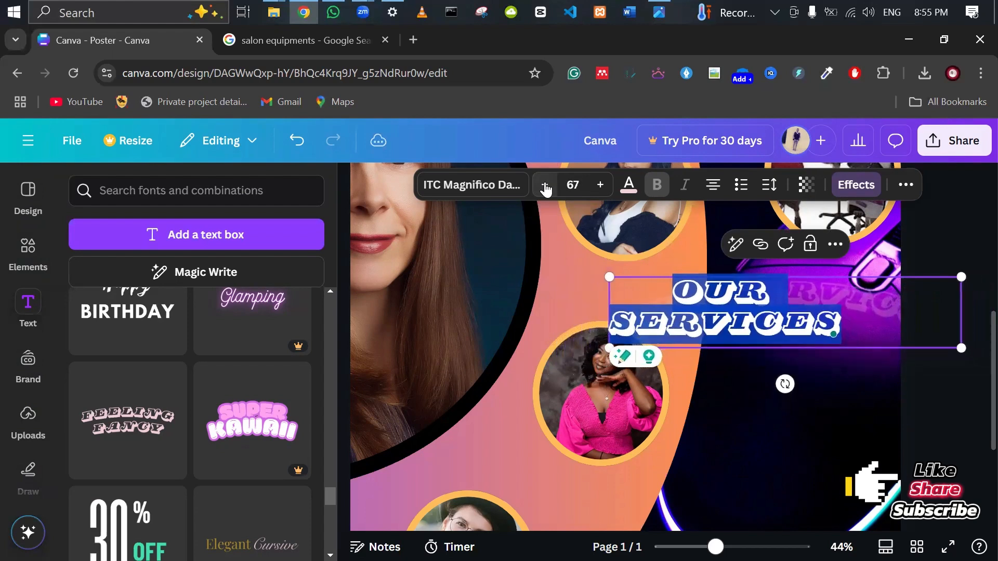
{"action": "left_click", "coordinate": [545, 185]}
{"action": "left_click", "coordinate": [545, 186]}
{"action": "left_click", "coordinate": [544, 185]}
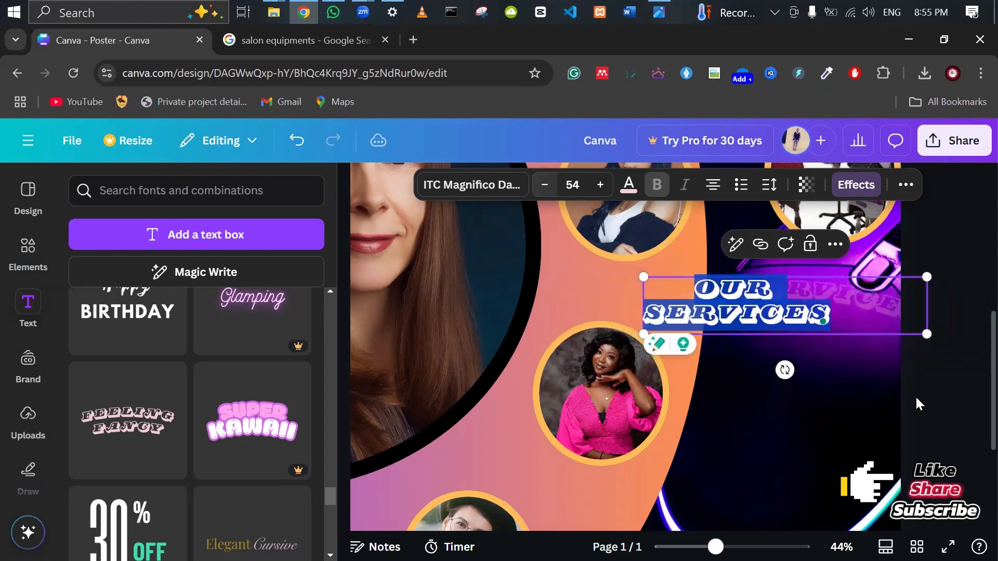
{"action": "left_click", "coordinate": [959, 431]}
{"action": "left_click", "coordinate": [830, 308]}
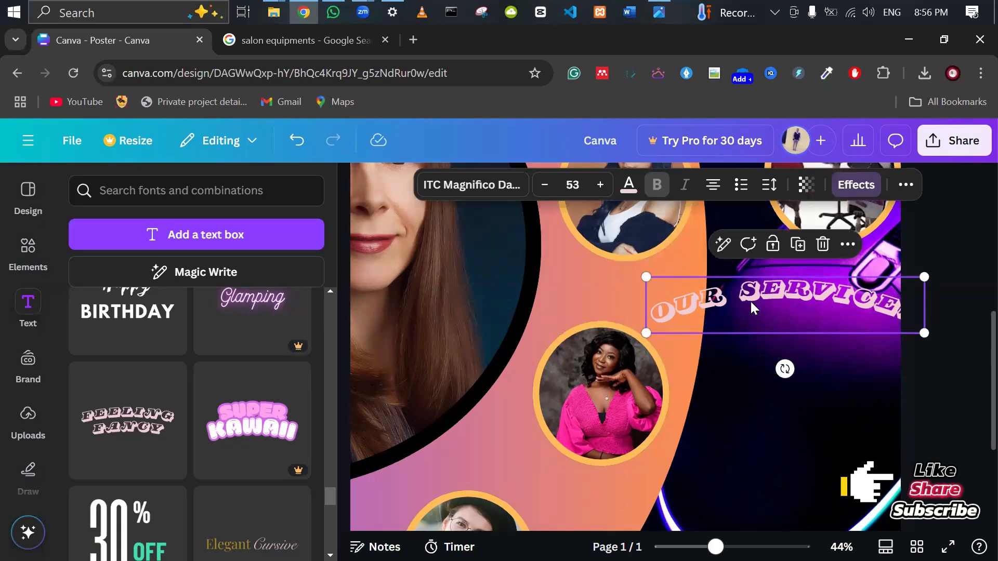
Apply the Curve shape effect to the heading with the curve set to 0.
{"action": "left_click", "coordinate": [856, 186]}
{"action": "scroll", "coordinate": [276, 359], "scroll_direction": "down", "scroll_amount": 3}
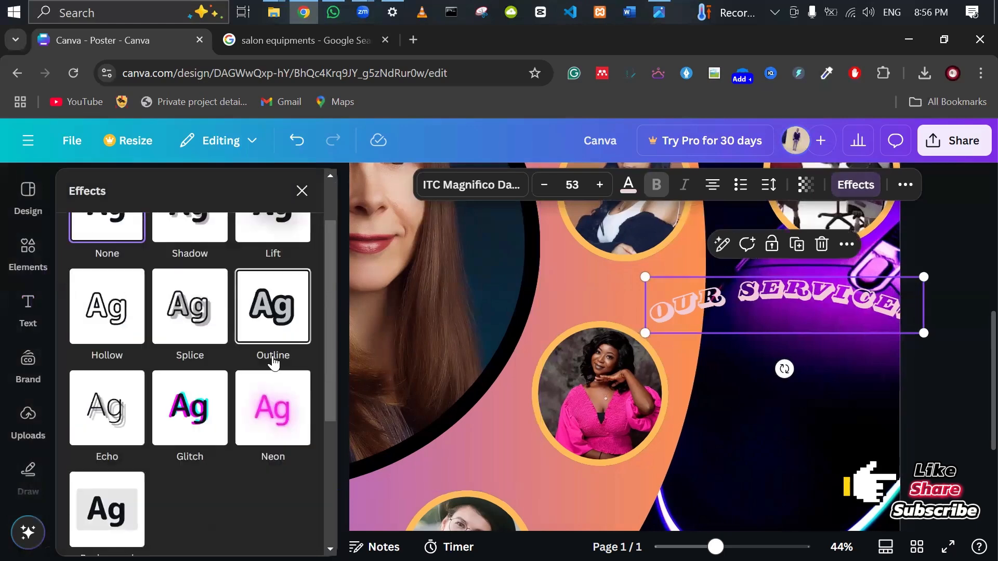
{"action": "left_click", "coordinate": [271, 332]}
{"action": "scroll", "coordinate": [265, 354], "scroll_direction": "down", "scroll_amount": 5}
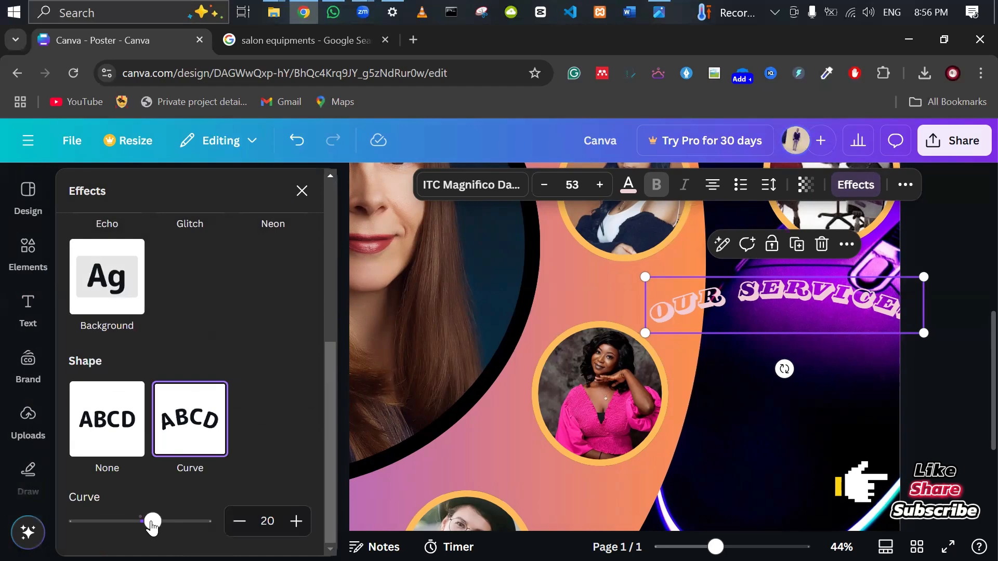
{"action": "scroll", "coordinate": [179, 512], "scroll_direction": "up", "scroll_amount": 5}
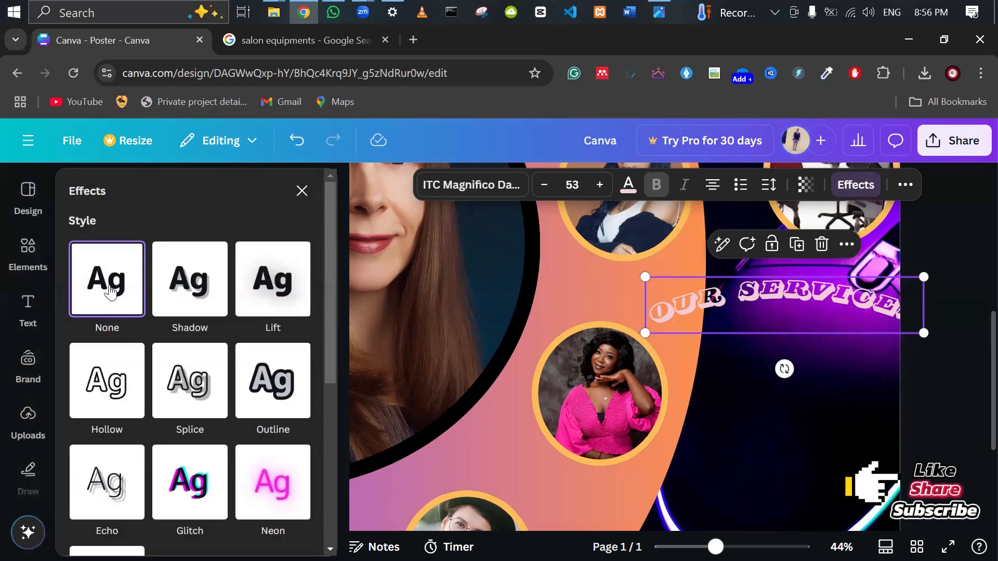
{"action": "scroll", "coordinate": [178, 447], "scroll_direction": "down", "scroll_amount": 2}
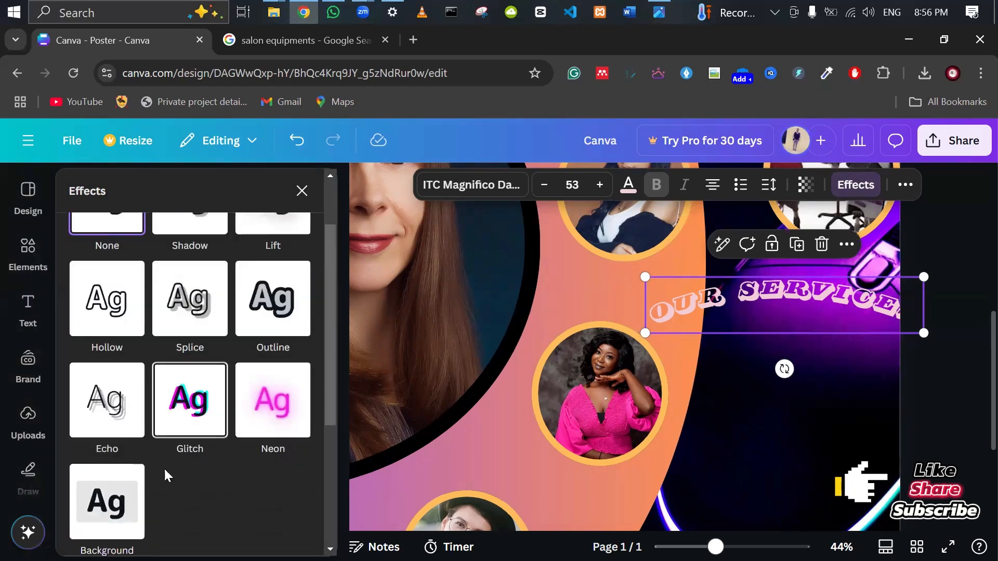
{"action": "scroll", "coordinate": [191, 500], "scroll_direction": "down", "scroll_amount": 3}
{"action": "left_click", "coordinate": [187, 499]}
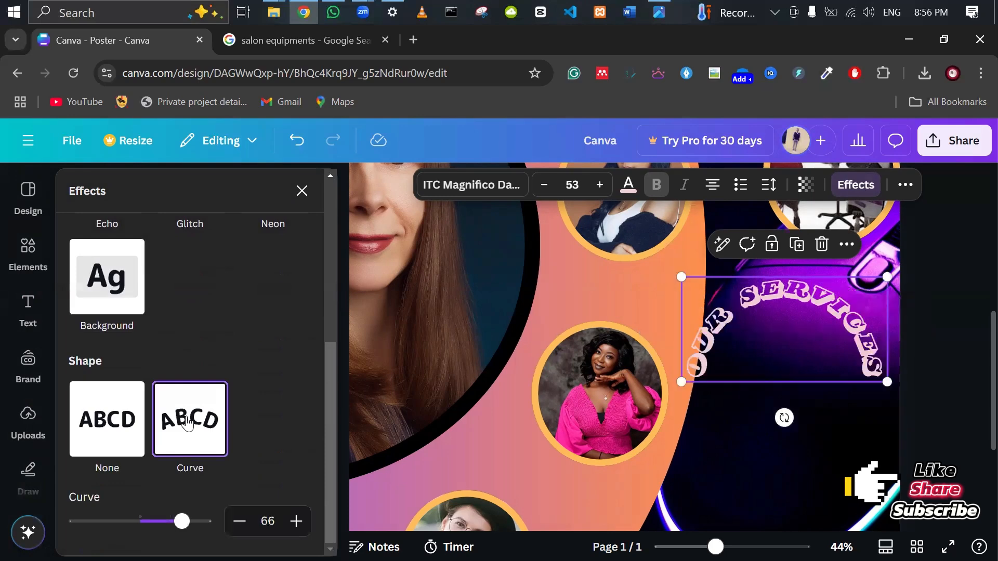
{"action": "left_click_drag", "start_coordinate": [183, 525], "coordinate": [140, 525]}
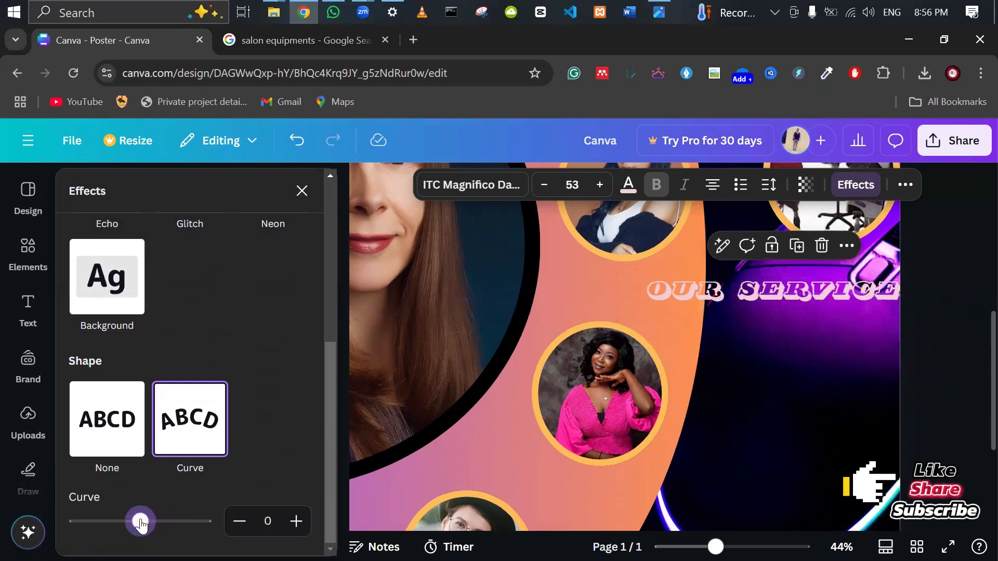
Reselect the OUR SERVICES heading to edit its text.
{"action": "left_click", "coordinate": [737, 299]}
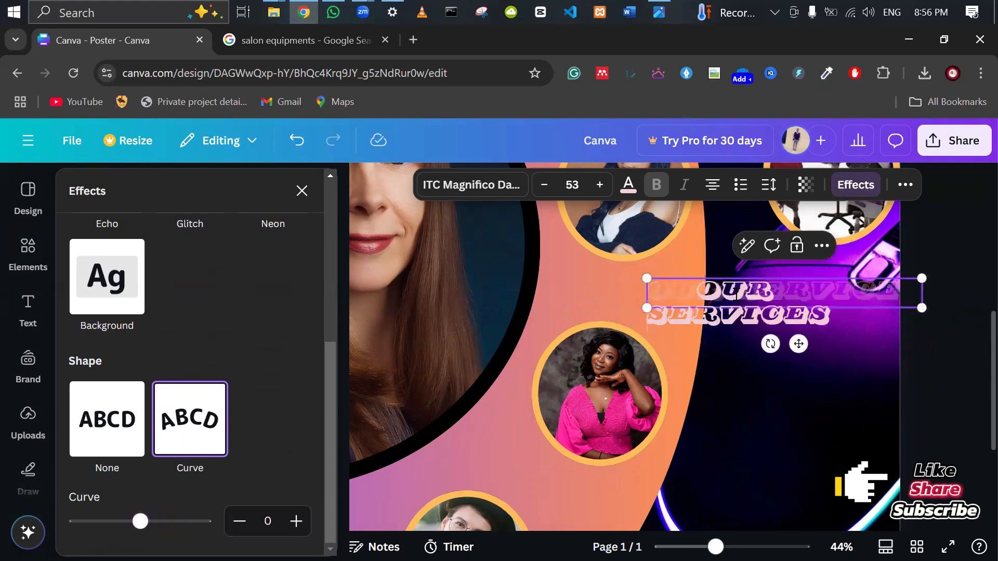
{"action": "left_click", "coordinate": [977, 417]}
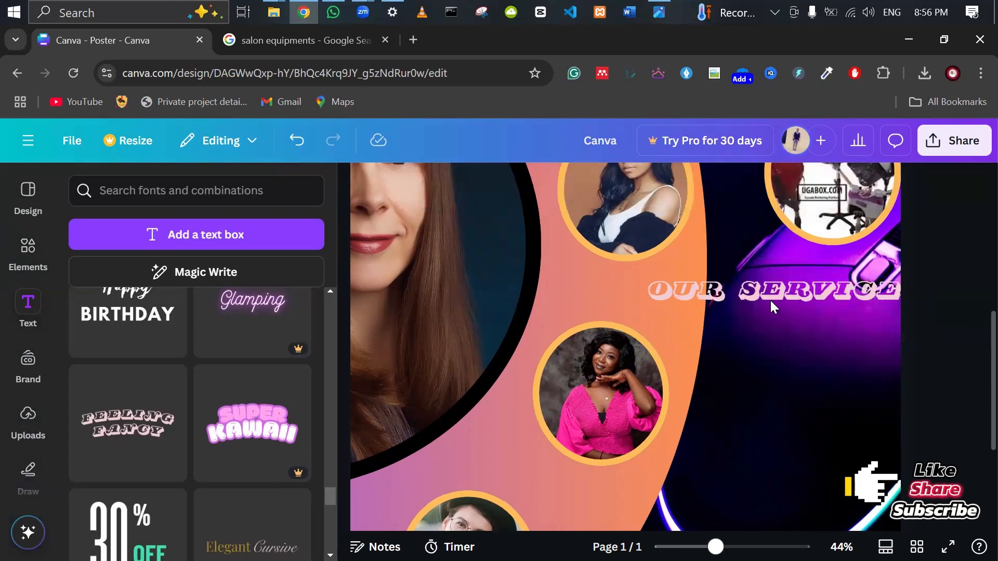
{"action": "left_click", "coordinate": [749, 296]}
{"action": "left_click", "coordinate": [749, 296]}
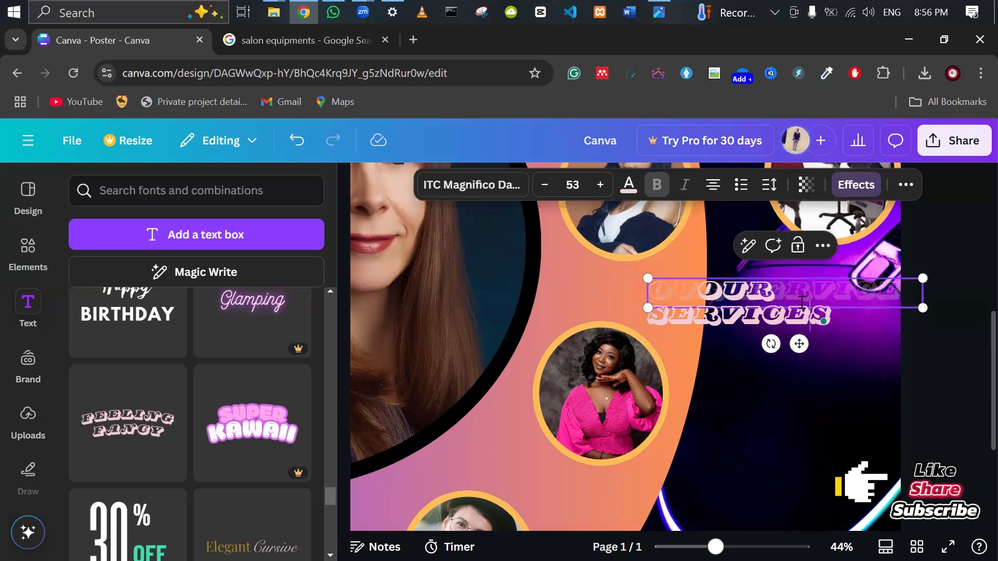
Add a line break in the heading and reselect its text box.
{"action": "key", "text": "Return"}
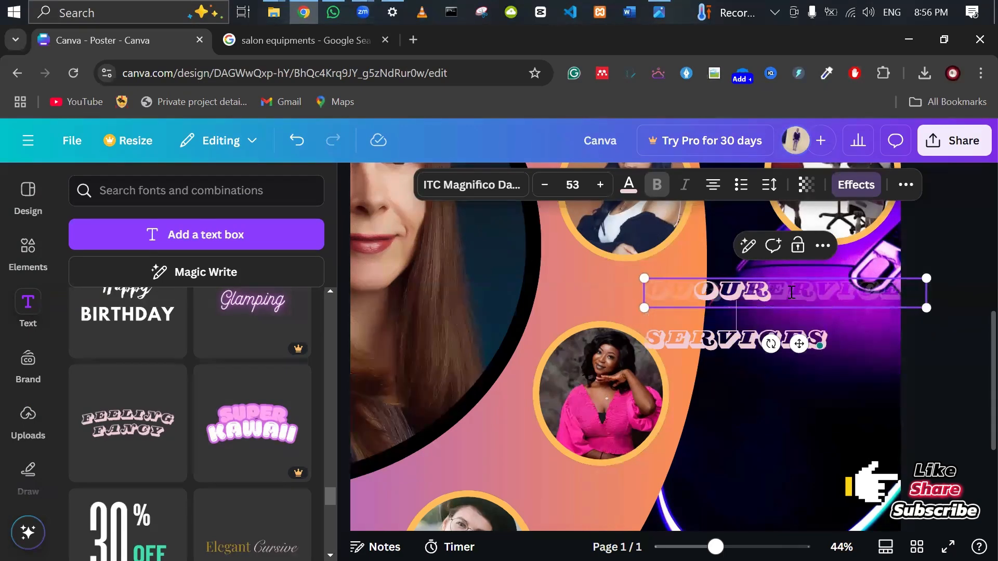
{"action": "left_click", "coordinate": [970, 364]}
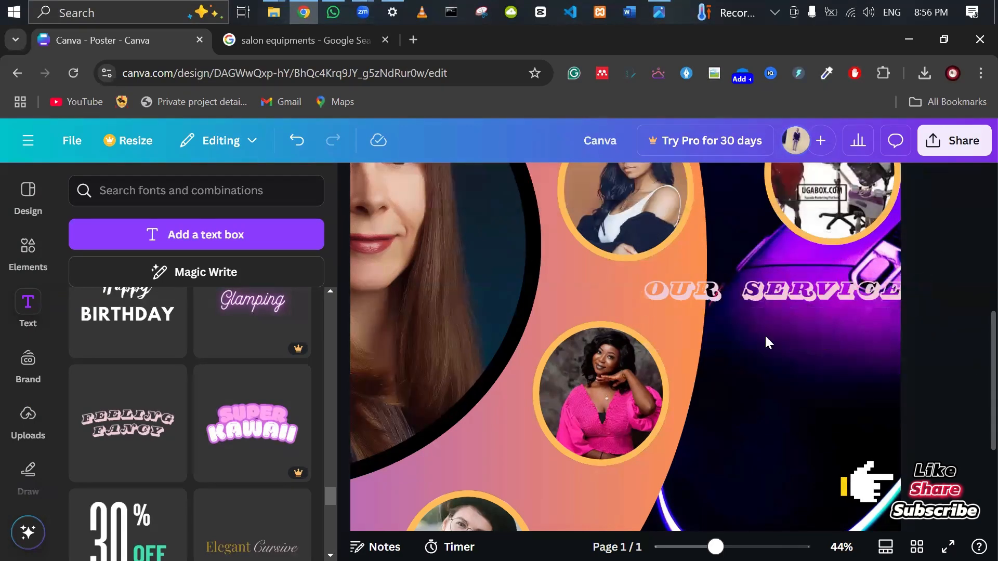
{"action": "left_click", "coordinate": [748, 294]}
{"action": "left_click", "coordinate": [749, 294]}
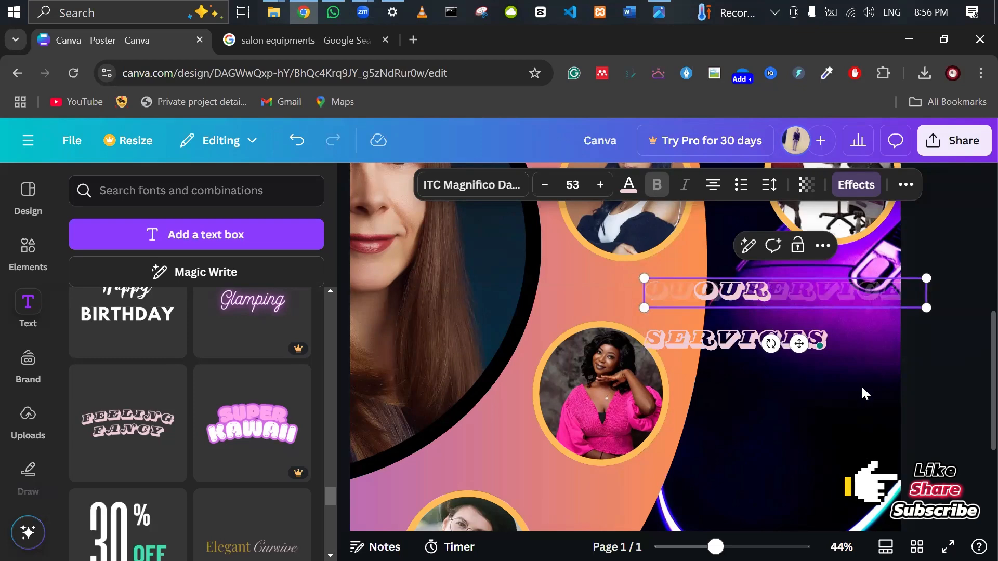
{"action": "left_click", "coordinate": [960, 341]}
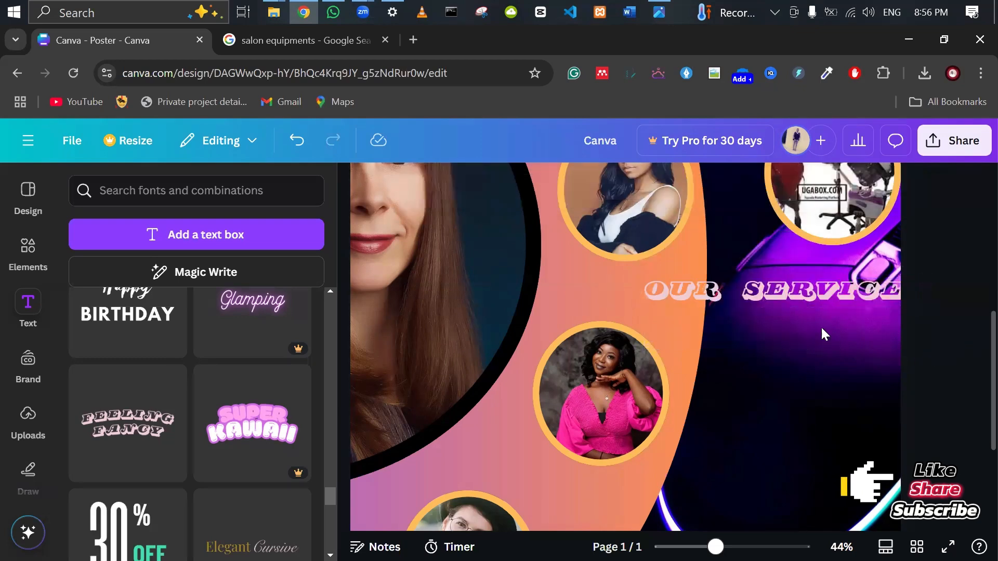
{"action": "left_click", "coordinate": [788, 301]}
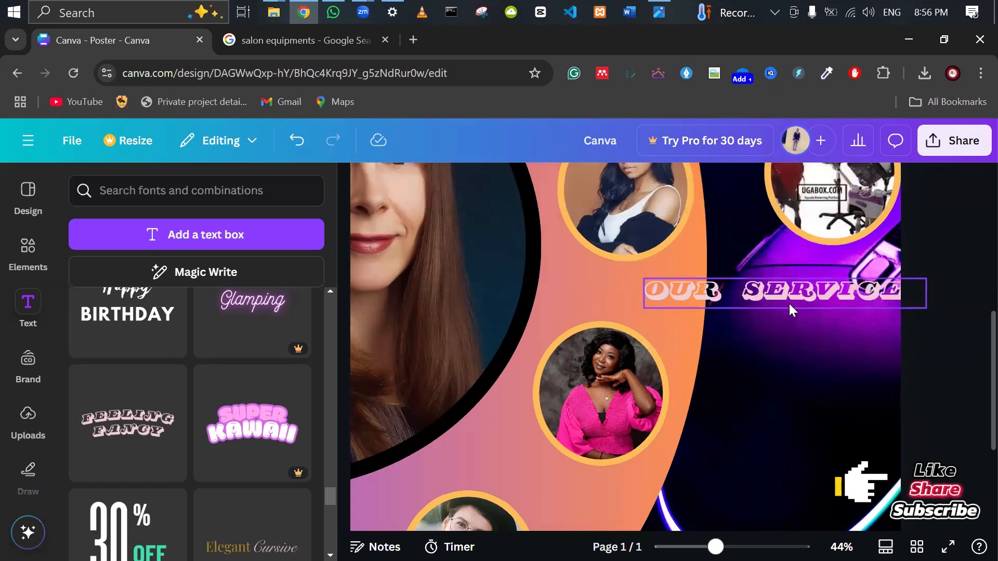
Delete SERVICES from the heading, leaving only 'OUR'.
{"action": "double_click", "coordinate": [756, 298]}
{"action": "left_click", "coordinate": [789, 343]}
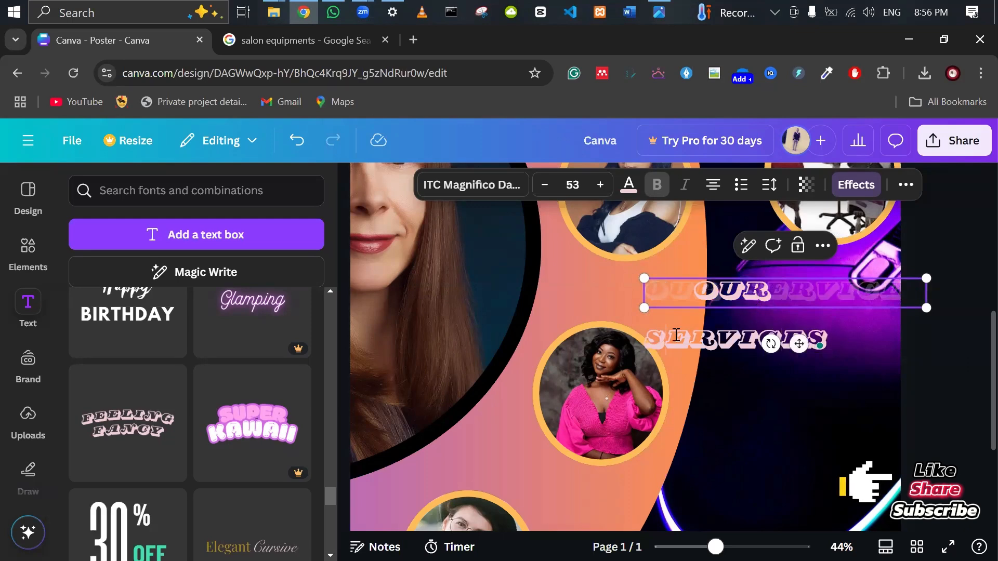
{"action": "left_click_drag", "start_coordinate": [676, 335], "coordinate": [828, 333]}
{"action": "key", "text": "BackSpace"}
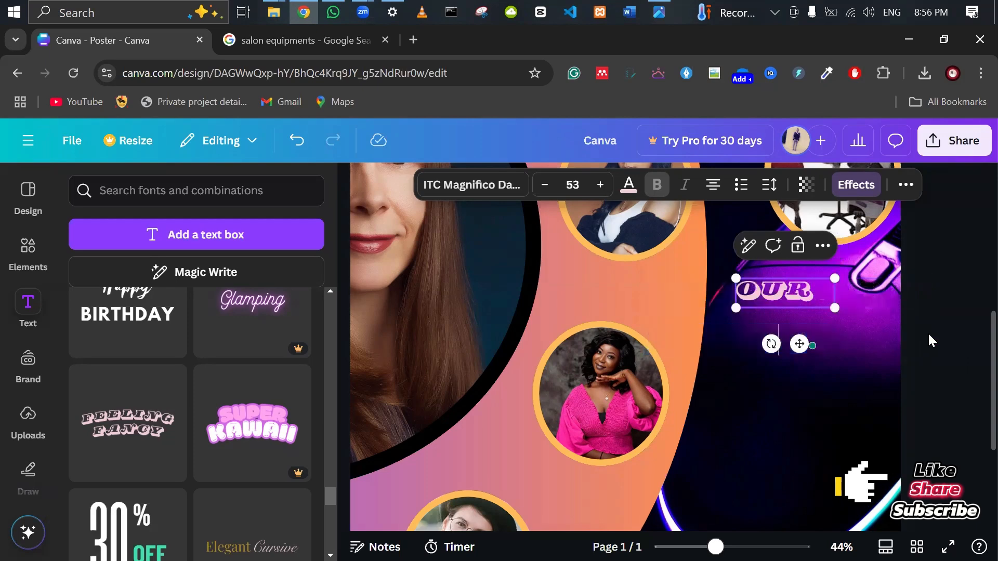
Make a copy of the OUR box and change its text to 'SERVICES'.
{"action": "left_click", "coordinate": [928, 322]}
{"action": "left_click_drag", "start_coordinate": [784, 305], "coordinate": [798, 324]}
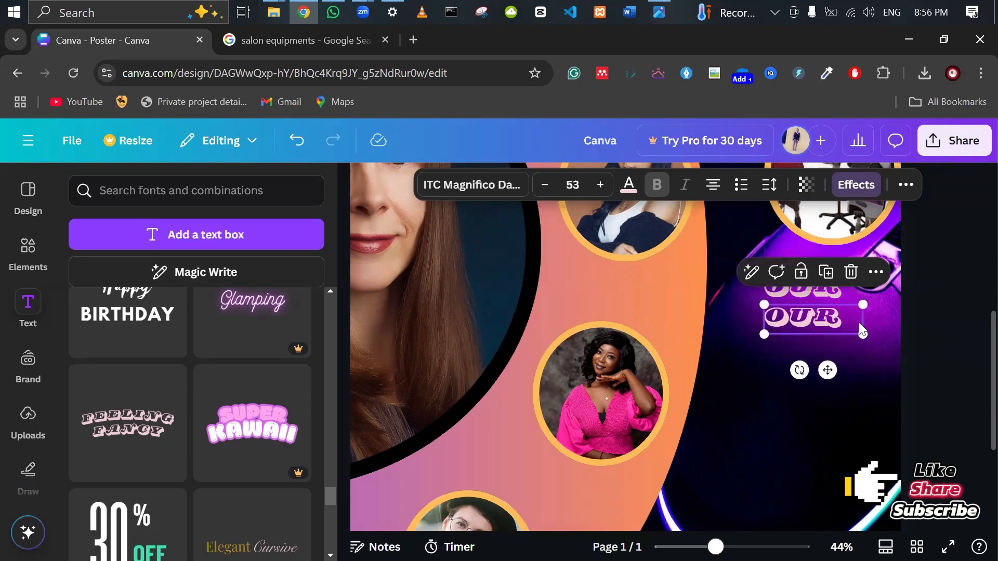
{"action": "double_click", "coordinate": [832, 322]}
{"action": "type", "text": "SERVICES"}
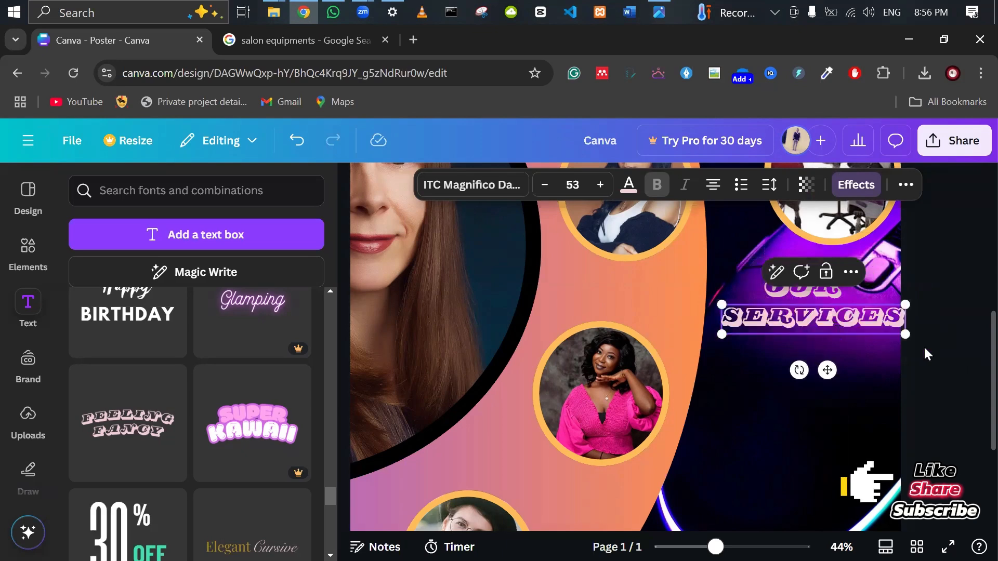
{"action": "key", "text": "Escape"}
Position SERVICES below OUR, colour SERVICES yellow and OUR maroon.
{"action": "left_click_drag", "start_coordinate": [830, 319], "coordinate": [841, 320]}
{"action": "left_click", "coordinate": [626, 192]}
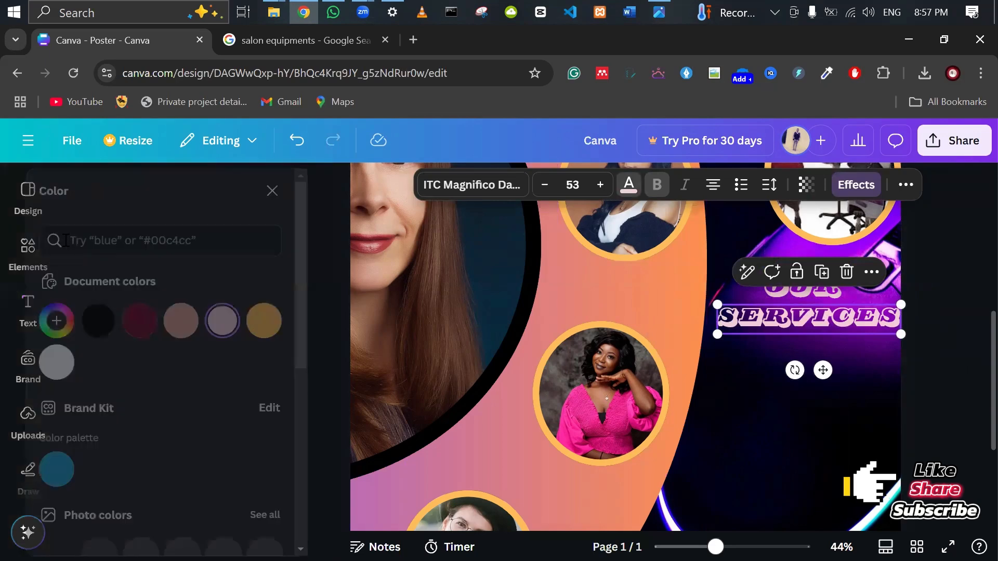
{"action": "left_click", "coordinate": [140, 330]}
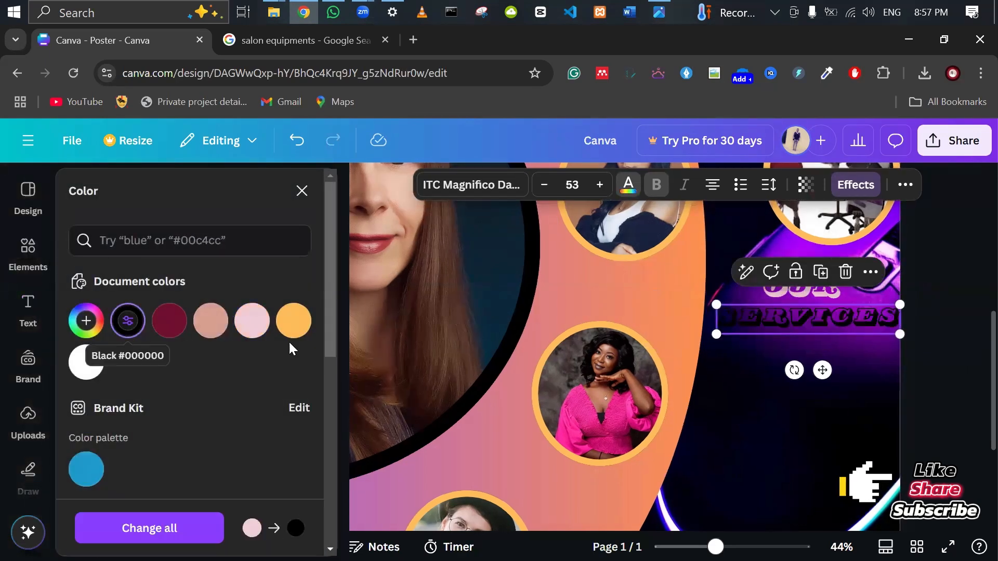
{"action": "left_click", "coordinate": [294, 322]}
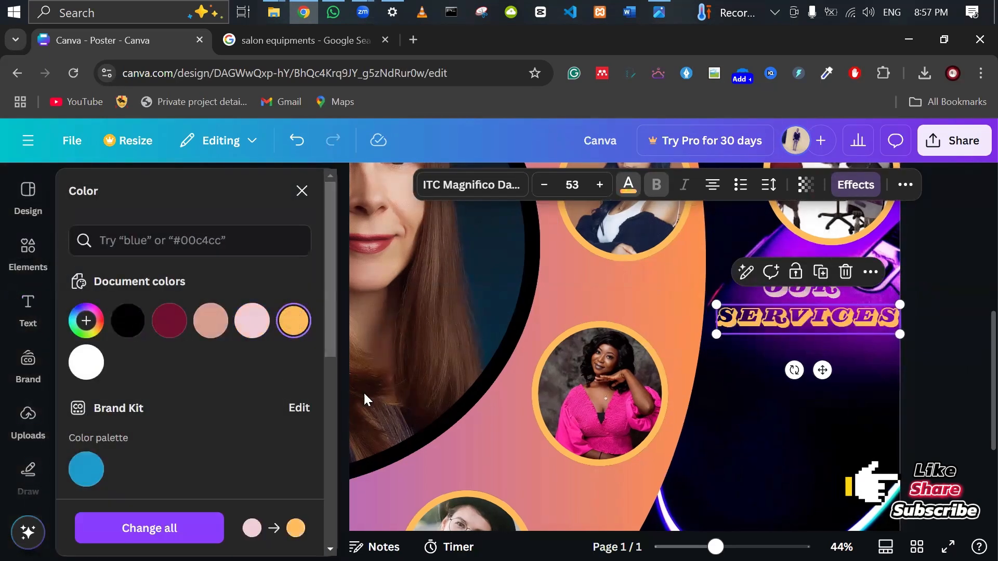
{"action": "left_click", "coordinate": [792, 293]}
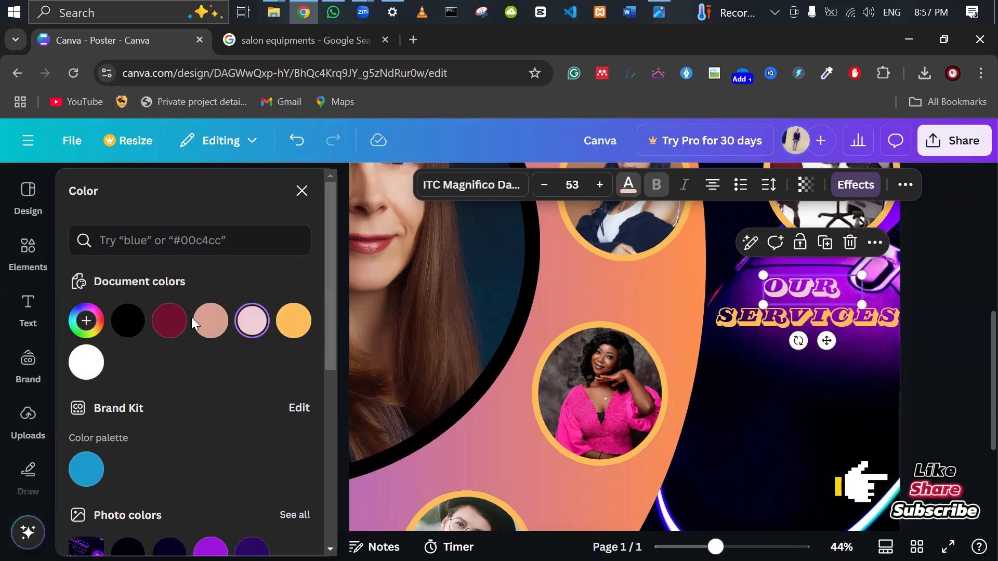
{"action": "left_click", "coordinate": [177, 327]}
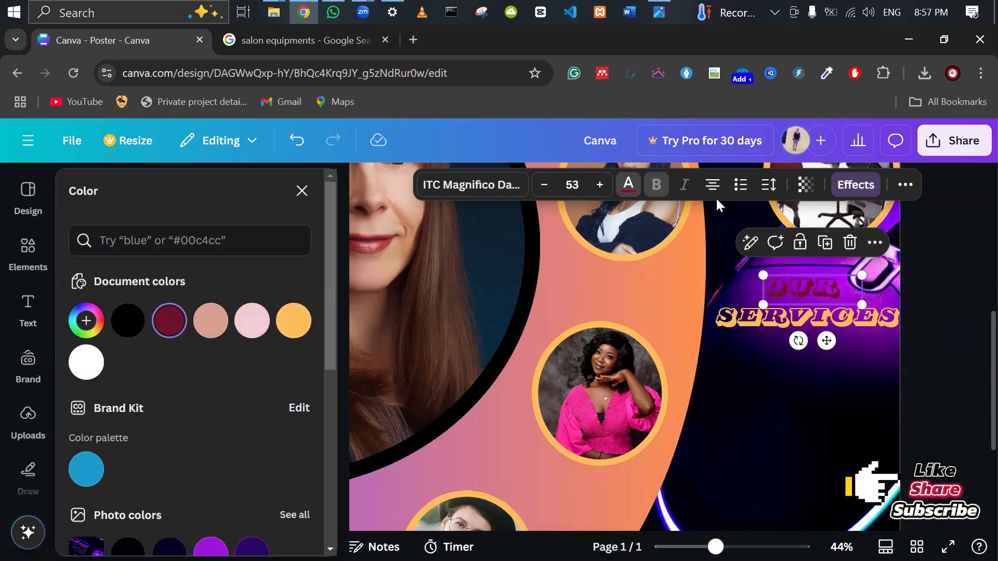
Underline both the OUR and SERVICES text boxes.
{"action": "left_click", "coordinate": [904, 188]}
{"action": "left_click", "coordinate": [667, 221]}
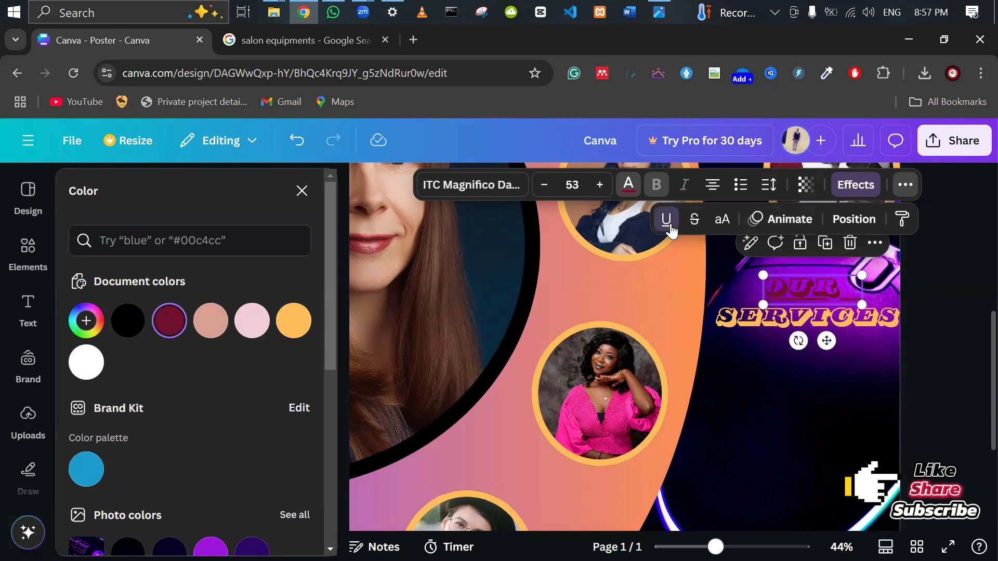
{"action": "left_click", "coordinate": [758, 317]}
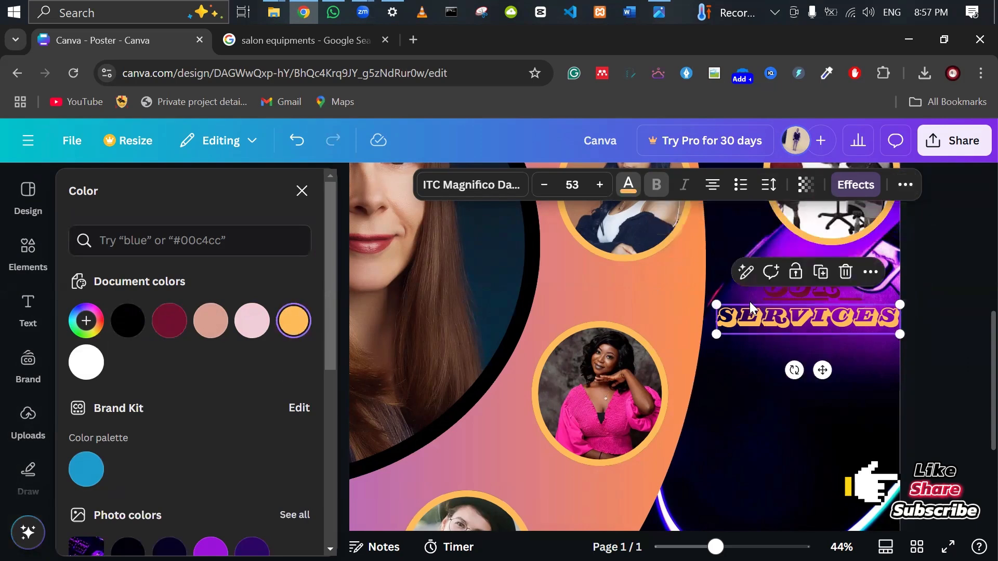
{"action": "left_click", "coordinate": [904, 184]}
{"action": "left_click", "coordinate": [667, 220]}
{"action": "left_click", "coordinate": [957, 341]}
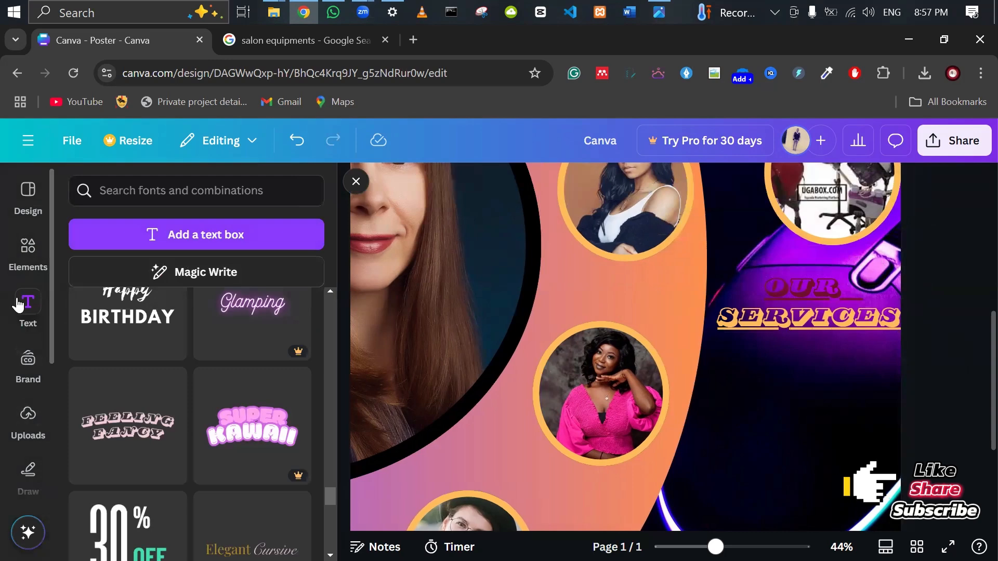
{"action": "left_click", "coordinate": [20, 321]}
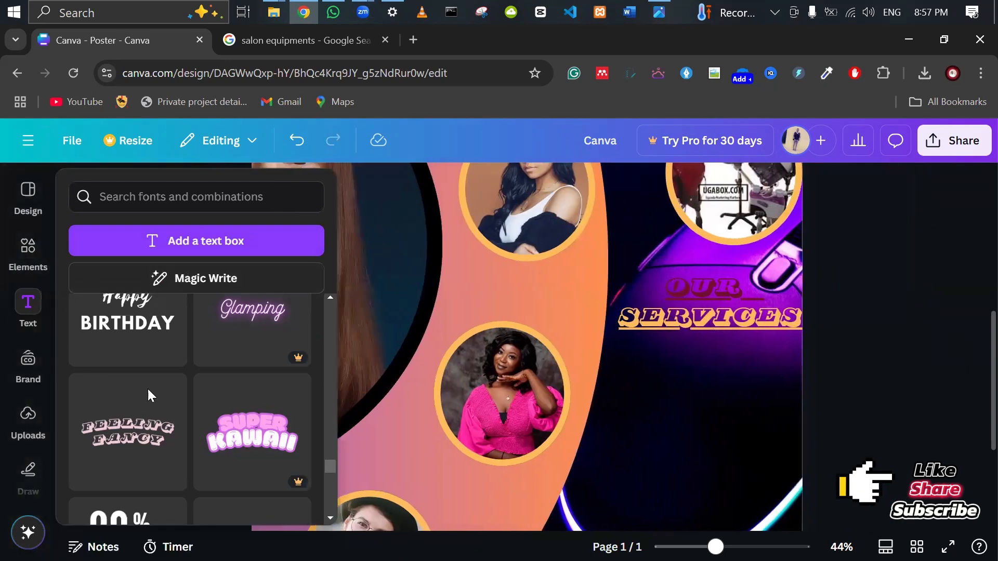
Compare against the reference flyer in Photos and nudge SERVICES slightly left.
{"action": "left_click", "coordinate": [659, 13]}
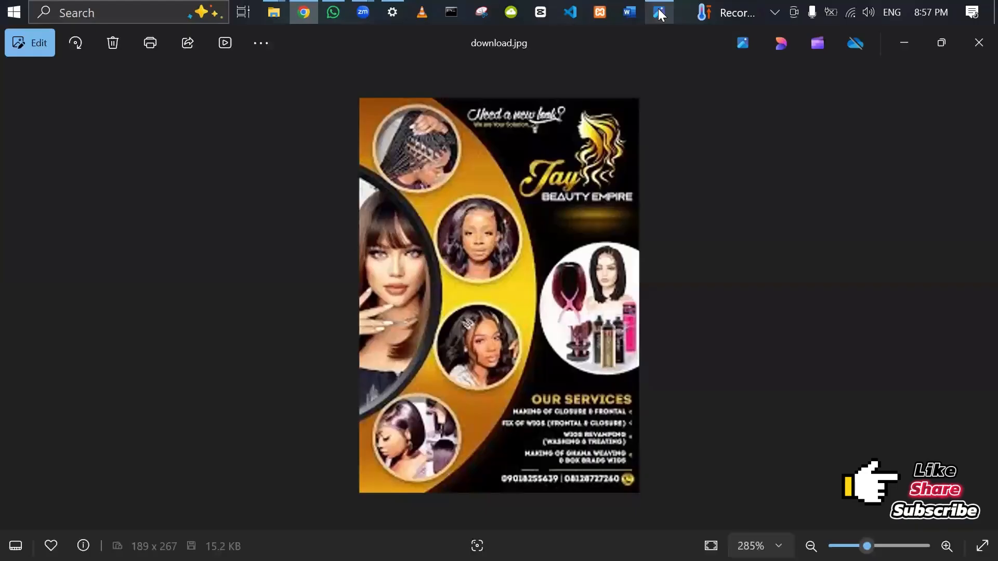
{"action": "left_click", "coordinate": [659, 12]}
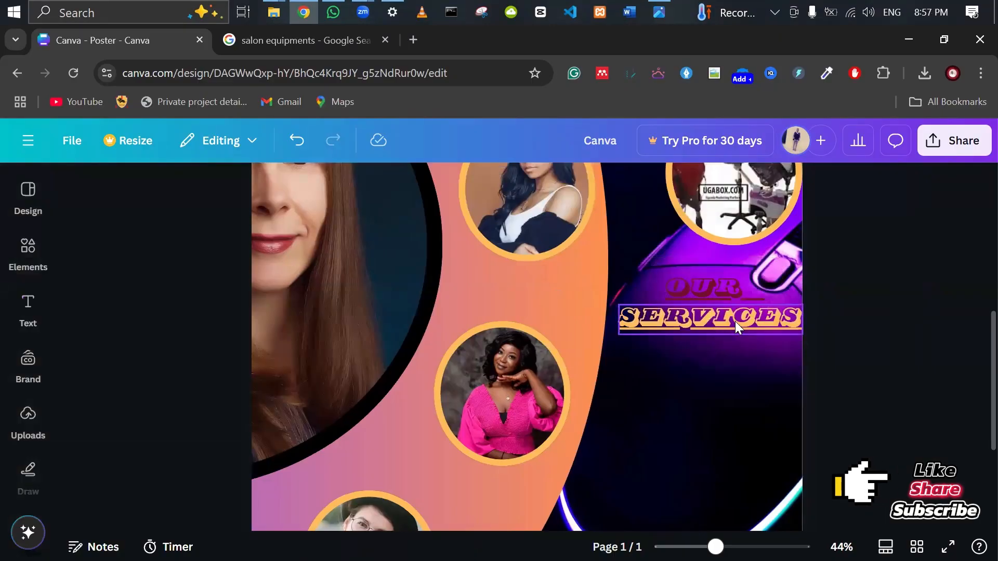
{"action": "scroll", "coordinate": [735, 322], "scroll_direction": "down", "scroll_amount": 1}
{"action": "left_click_drag", "start_coordinate": [730, 245], "coordinate": [719, 245]}
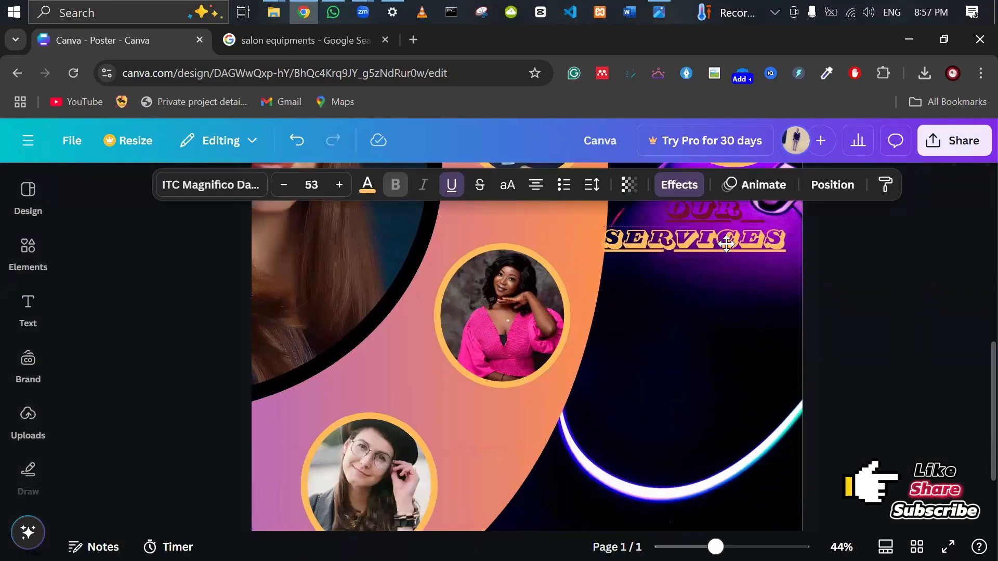
{"action": "left_click", "coordinate": [659, 13]}
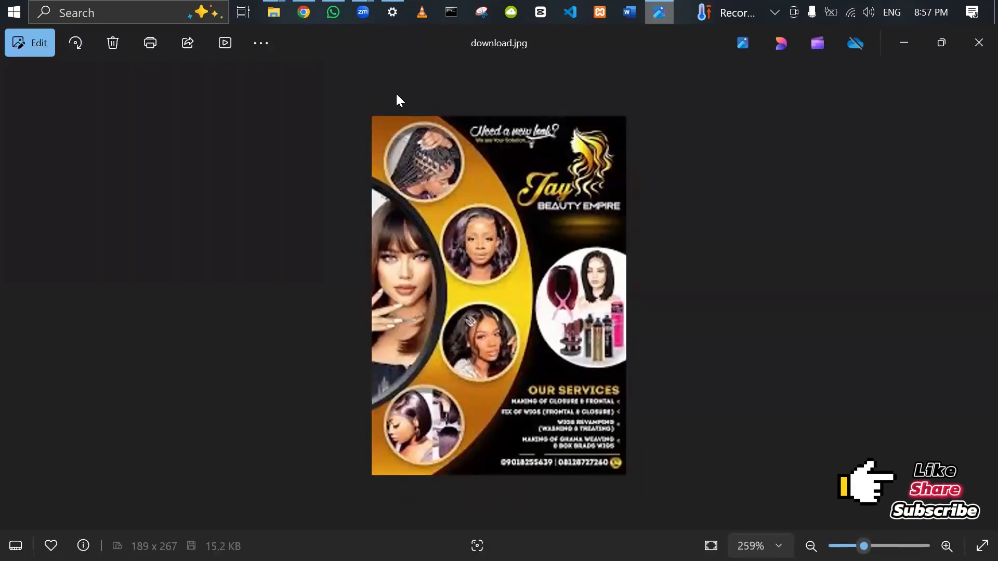
{"action": "left_click", "coordinate": [303, 13]}
Add an 'Add a little bit of body text' element and place it under SERVICES.
{"action": "left_click", "coordinate": [21, 311]}
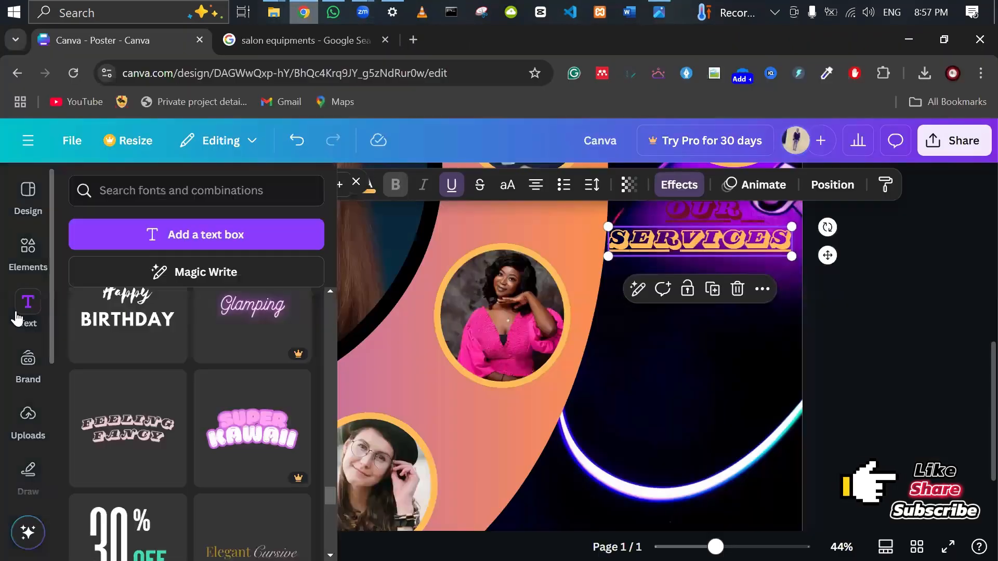
{"action": "scroll", "coordinate": [148, 354], "scroll_direction": "down", "scroll_amount": 5}
{"action": "scroll", "coordinate": [148, 358], "scroll_direction": "up", "scroll_amount": 5}
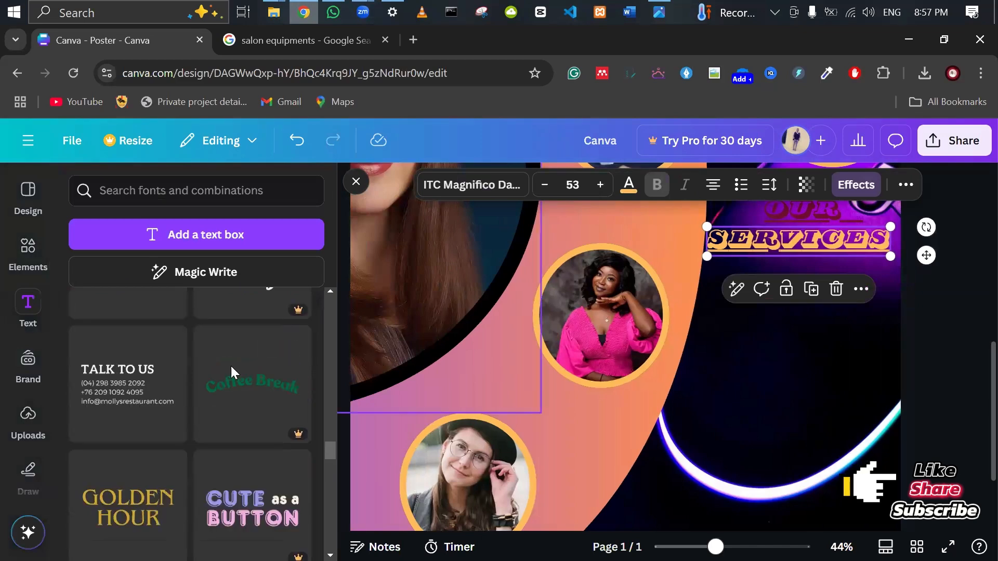
{"action": "left_click", "coordinate": [915, 345]}
{"action": "scroll", "coordinate": [164, 400], "scroll_direction": "up", "scroll_amount": 10}
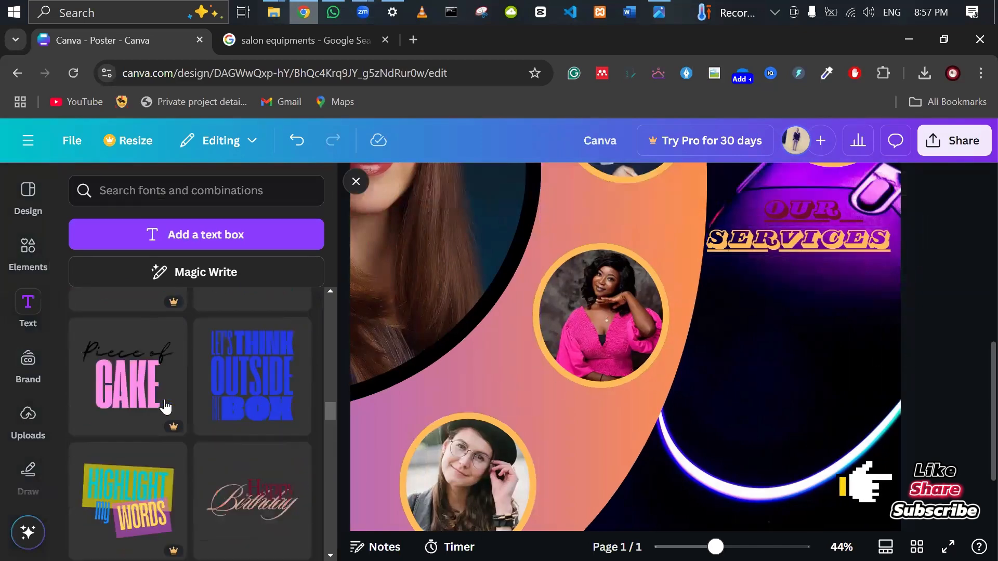
{"action": "scroll", "coordinate": [165, 391], "scroll_direction": "up", "scroll_amount": 5}
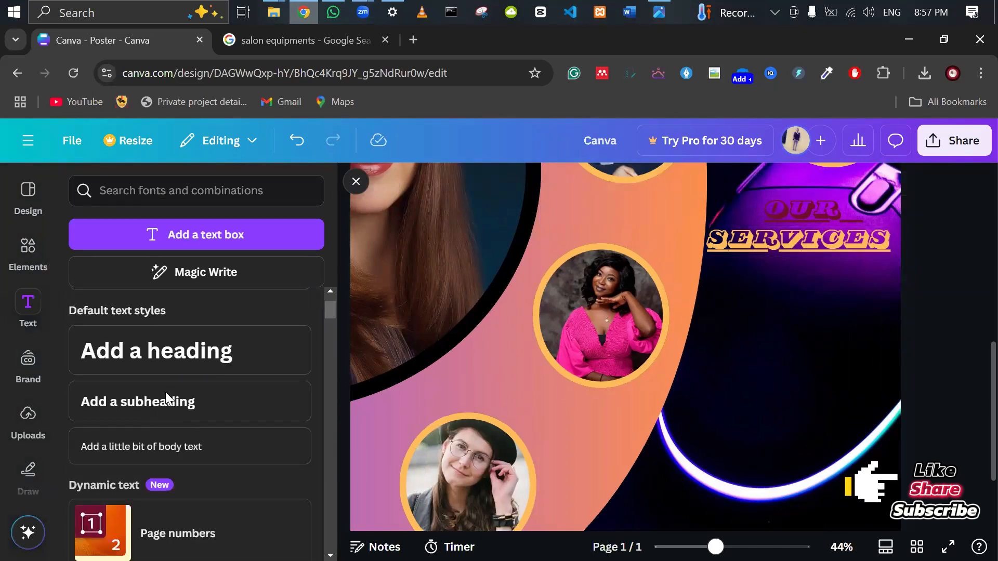
{"action": "left_click_drag", "start_coordinate": [129, 504], "coordinate": [663, 304]}
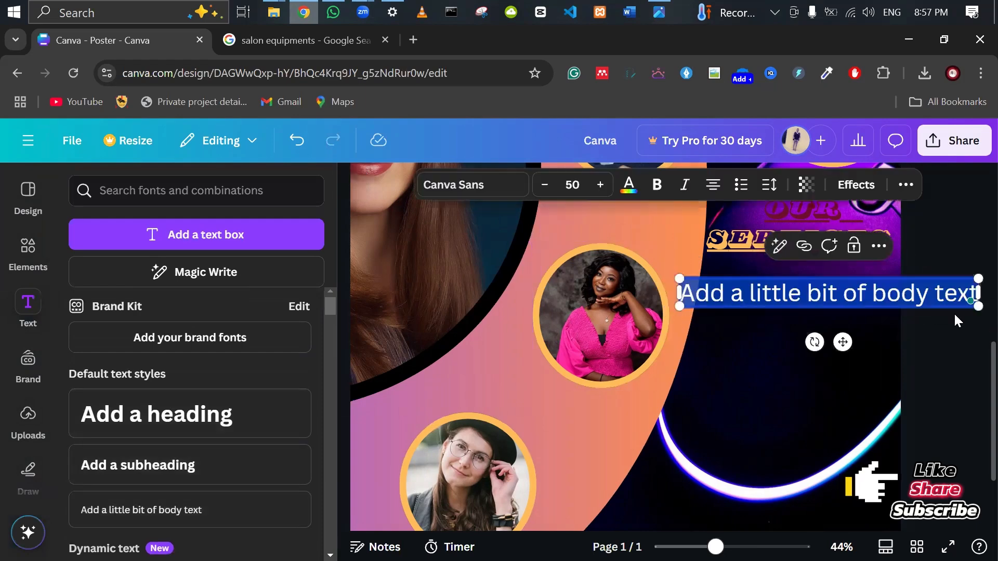
{"action": "left_click_drag", "start_coordinate": [905, 294], "coordinate": [802, 283]}
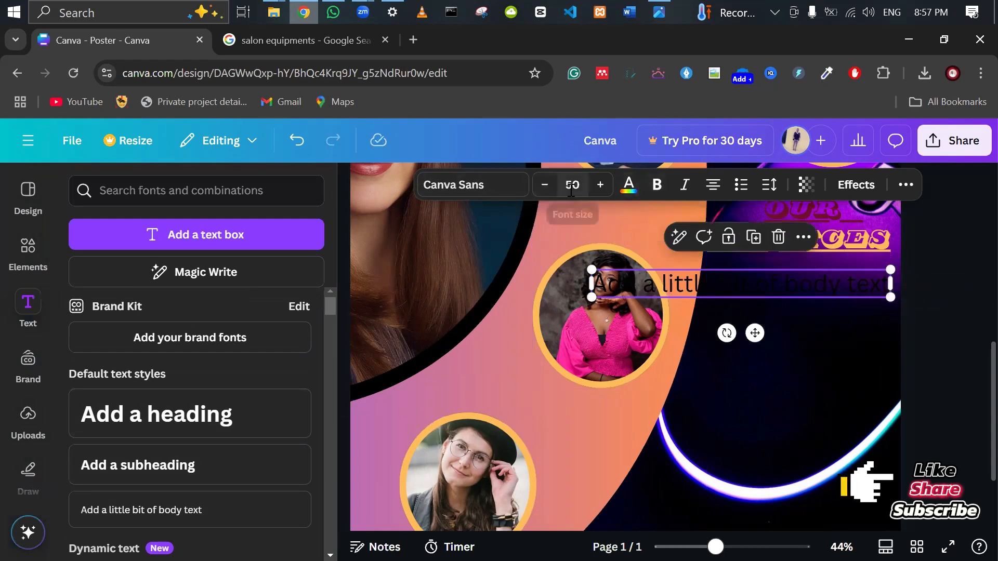
Make the body text white and set its font size to 31.
{"action": "double_click", "coordinate": [733, 285]}
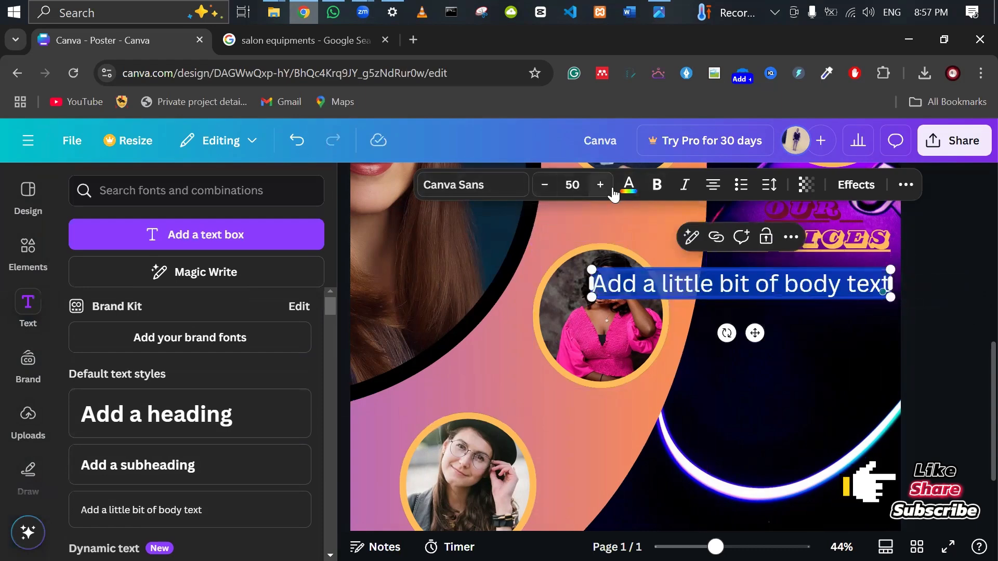
{"action": "left_click", "coordinate": [628, 185]}
{"action": "left_click", "coordinate": [305, 321]}
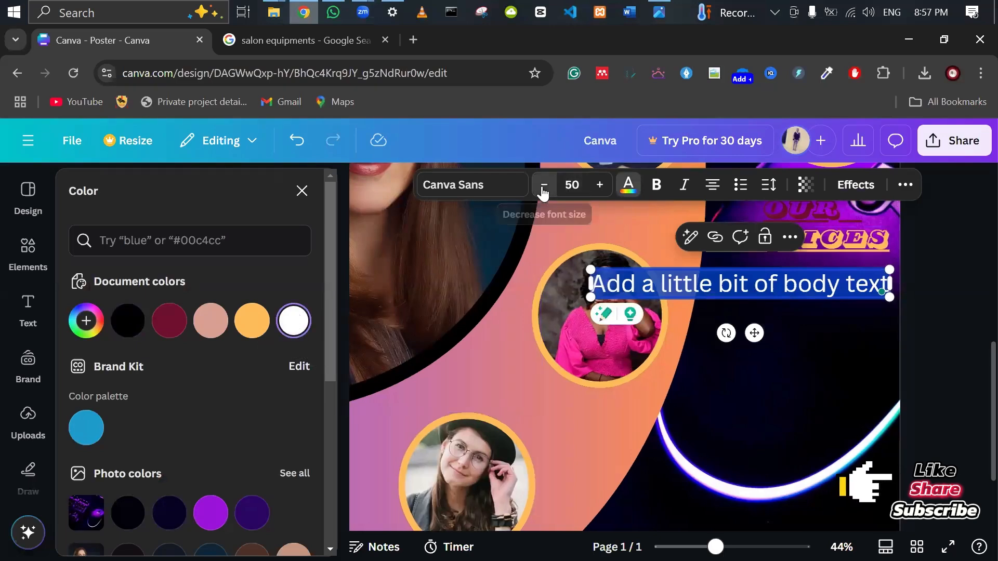
{"action": "left_click_drag", "start_coordinate": [543, 192], "coordinate": [543, 192]}
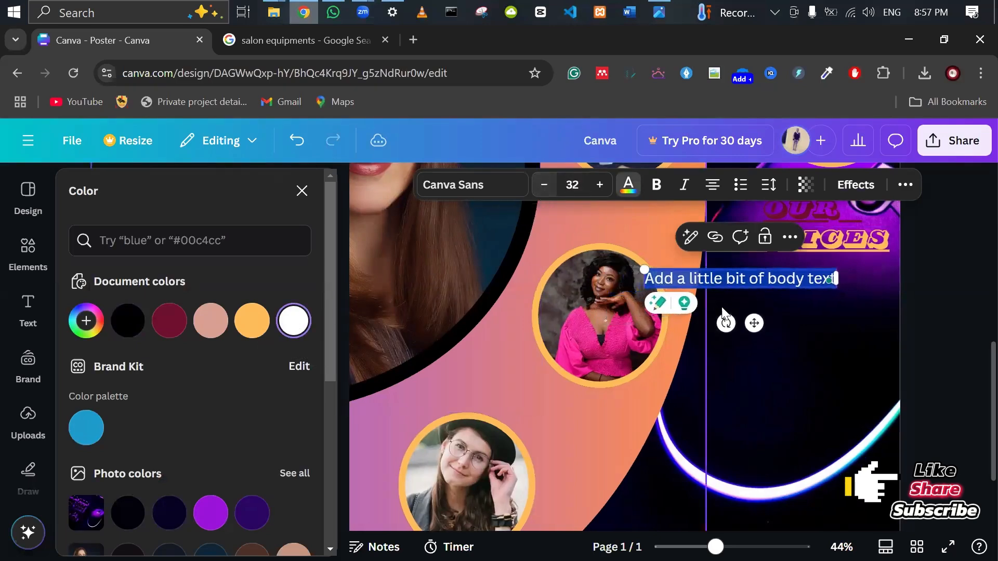
{"action": "left_click", "coordinate": [543, 192]}
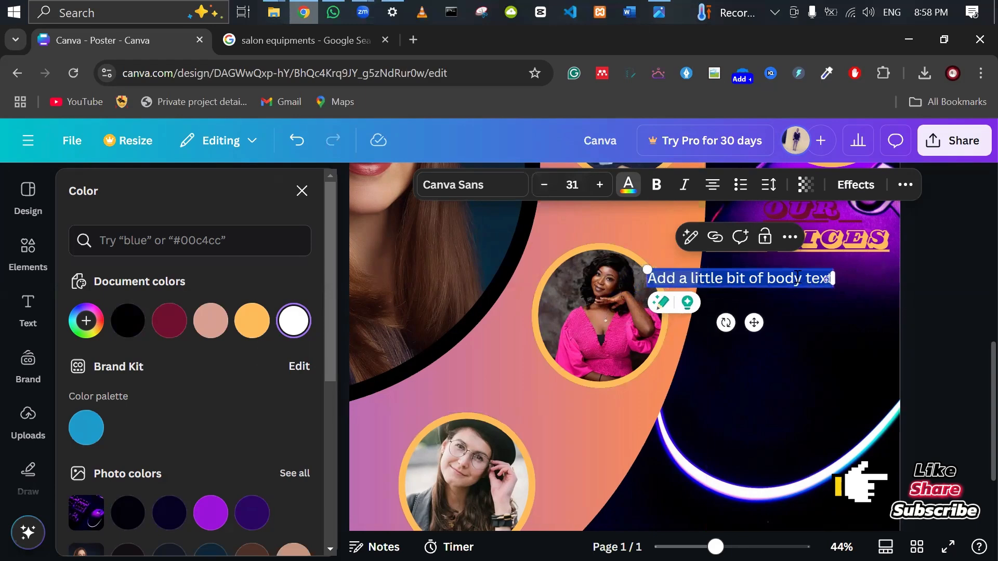
{"action": "left_click", "coordinate": [965, 335]}
Widen the body text box to the poster's right edge and right-align it.
{"action": "left_click", "coordinate": [819, 278]}
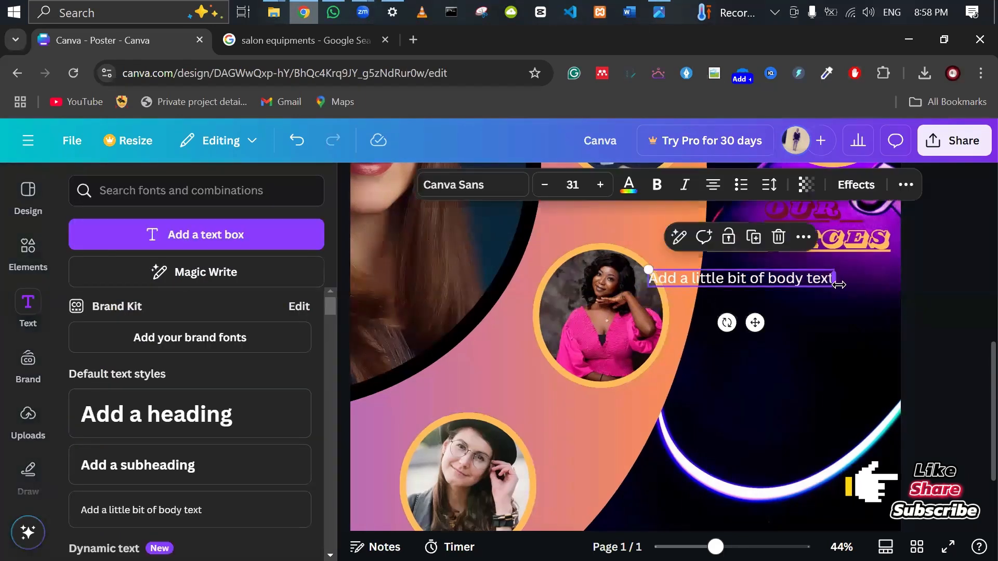
{"action": "left_click_drag", "start_coordinate": [837, 279], "coordinate": [890, 277]}
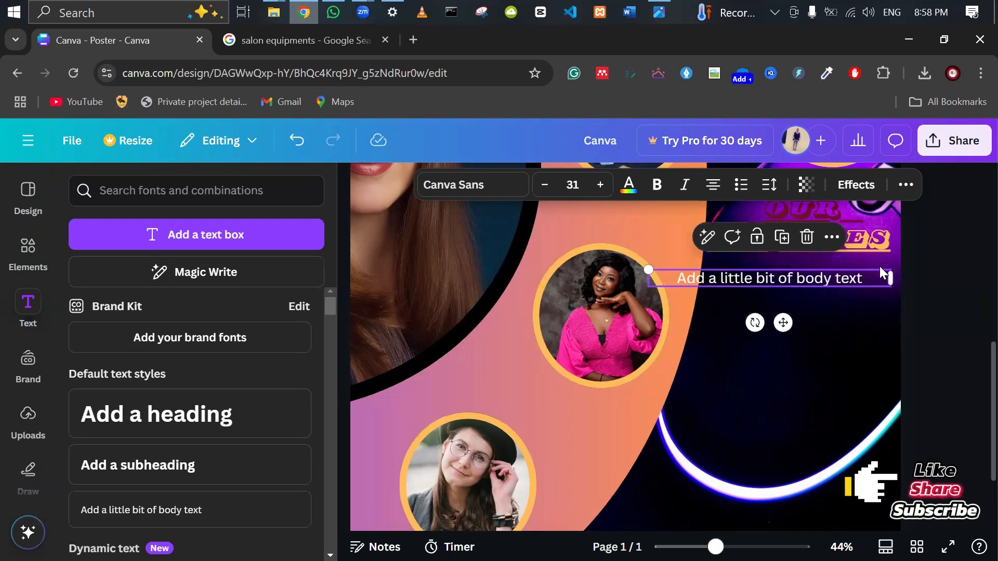
{"action": "left_click", "coordinate": [740, 186]}
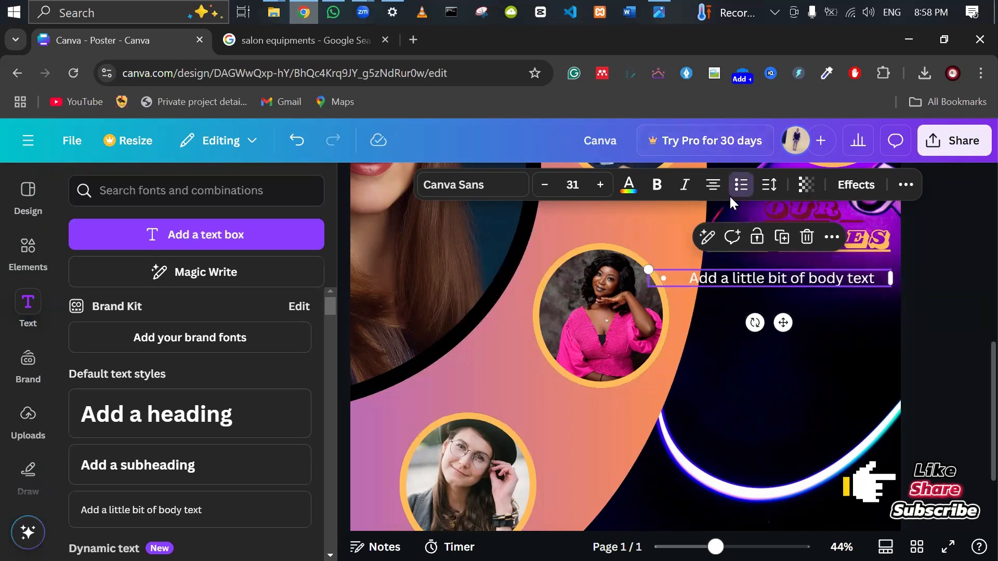
{"action": "left_click", "coordinate": [730, 197]}
{"action": "left_click", "coordinate": [709, 196]}
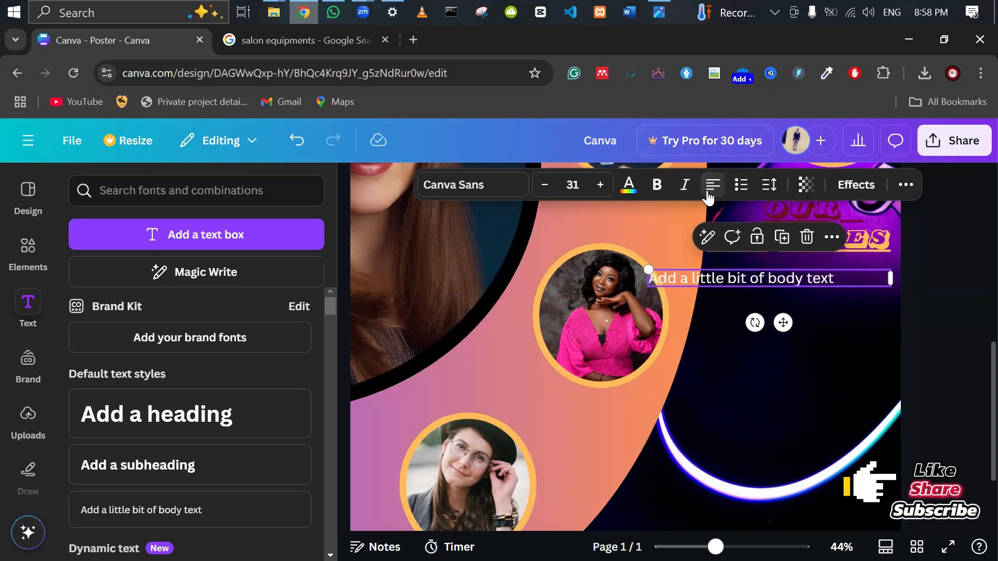
{"action": "left_click", "coordinate": [709, 196]}
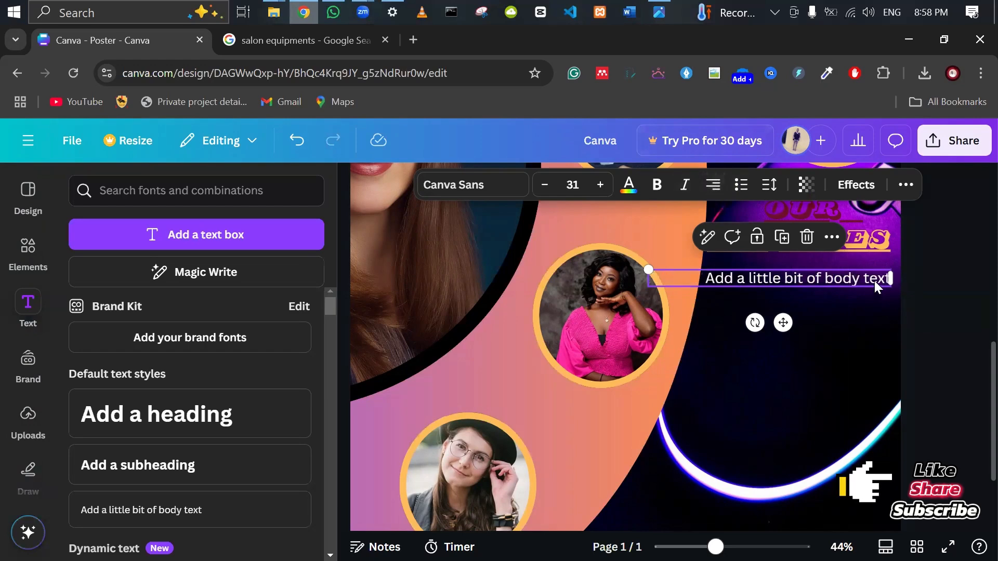
Replace the placeholder with 'Hair cutting' and place a copy just beneath it.
{"action": "key", "text": "ctrl+a"}
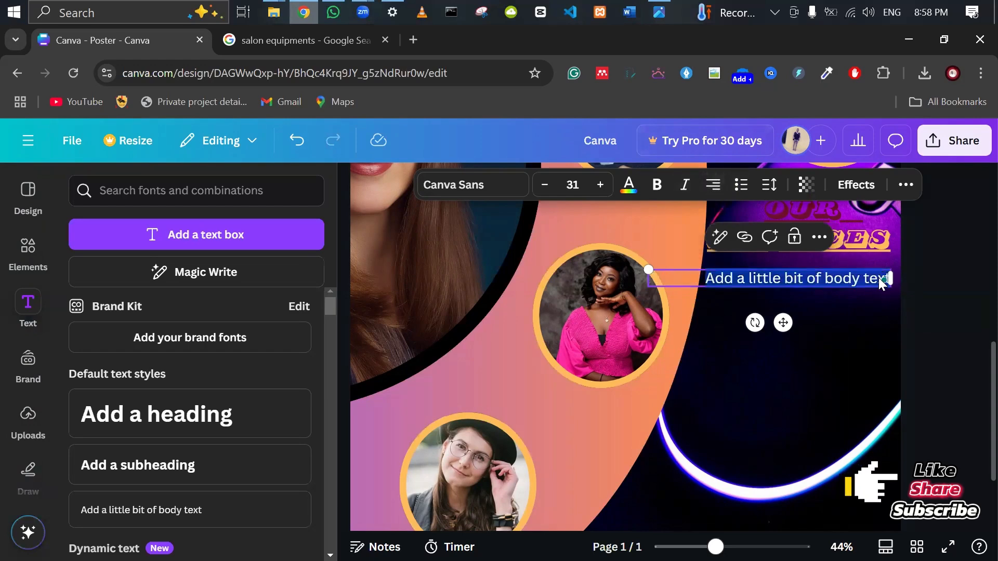
{"action": "type", "text": "he"}
{"action": "type", "text": "ir"}
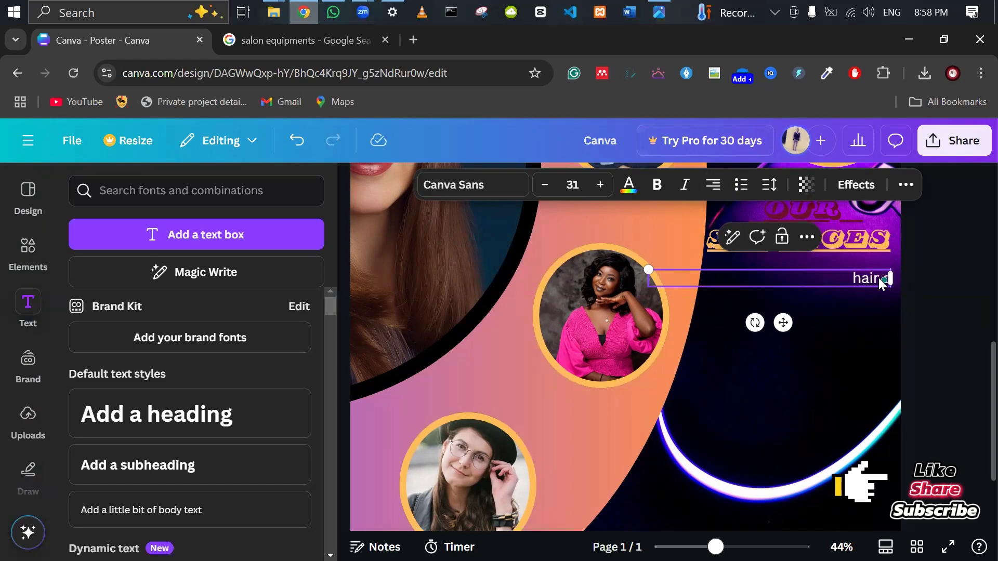
{"action": "type", "text": " cutti"}
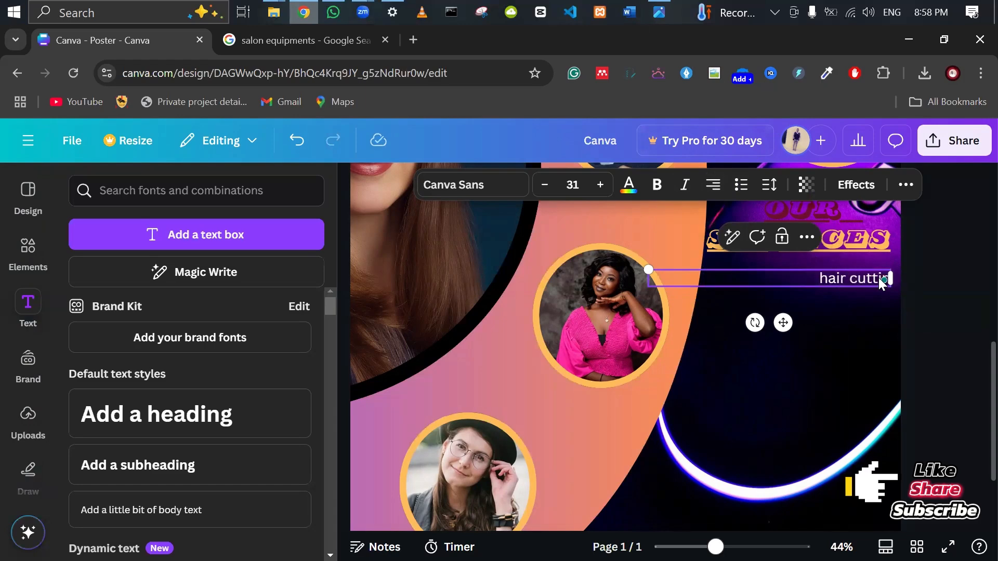
{"action": "type", "text": "ng"}
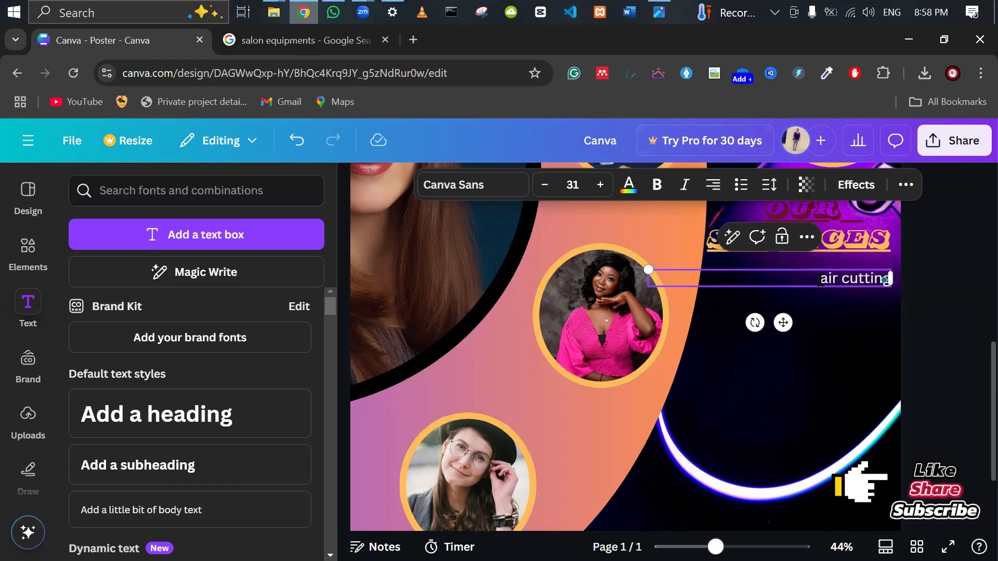
{"action": "left_click", "coordinate": [903, 314]}
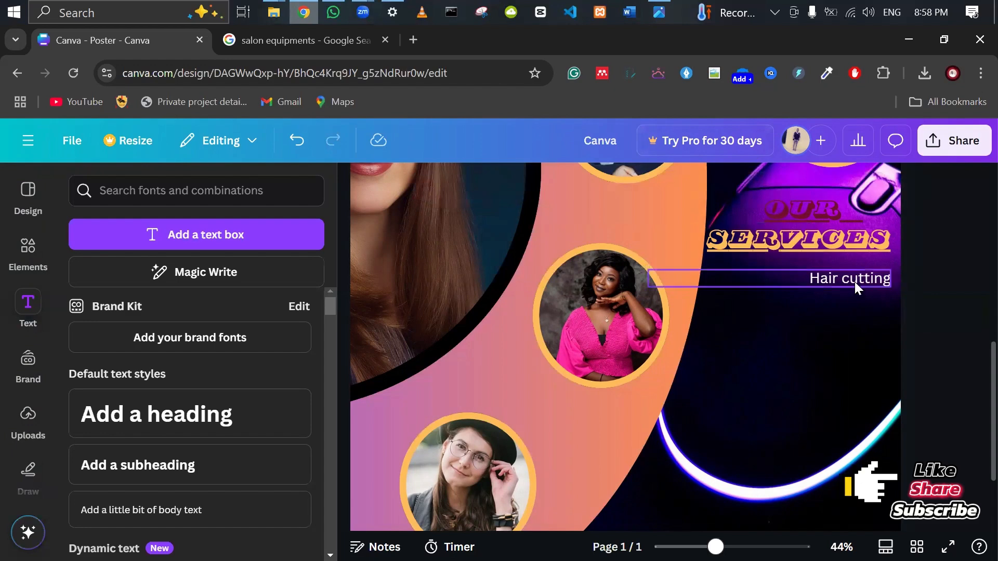
{"action": "left_click_drag", "start_coordinate": [855, 282], "coordinate": [851, 302]}
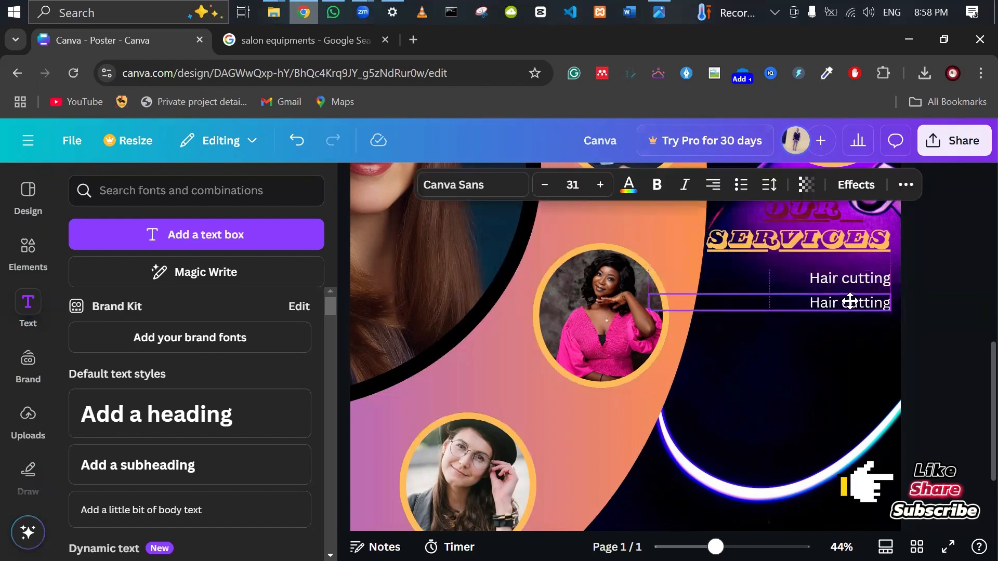
{"action": "double_click", "coordinate": [850, 301]}
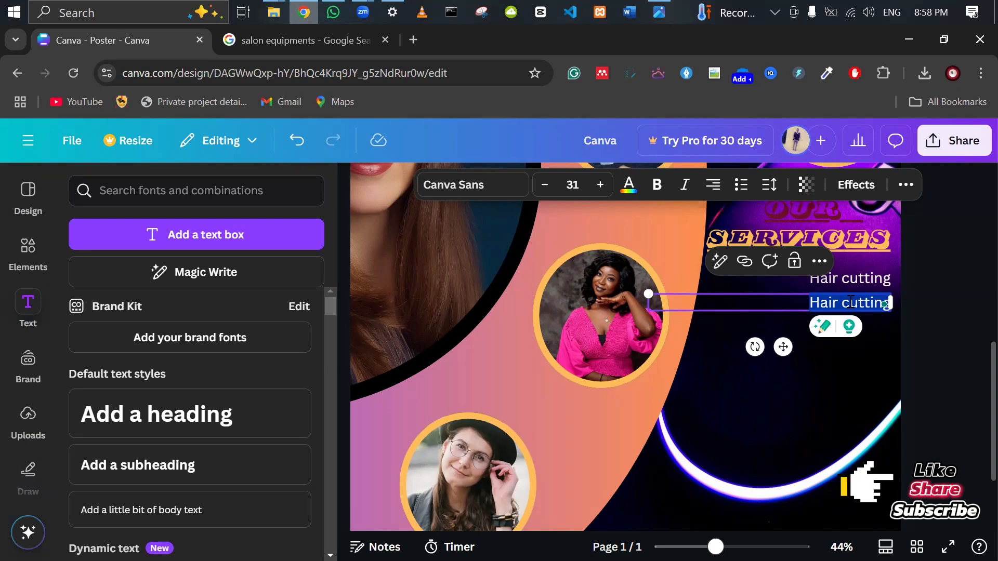
{"action": "left_click", "coordinate": [895, 318]}
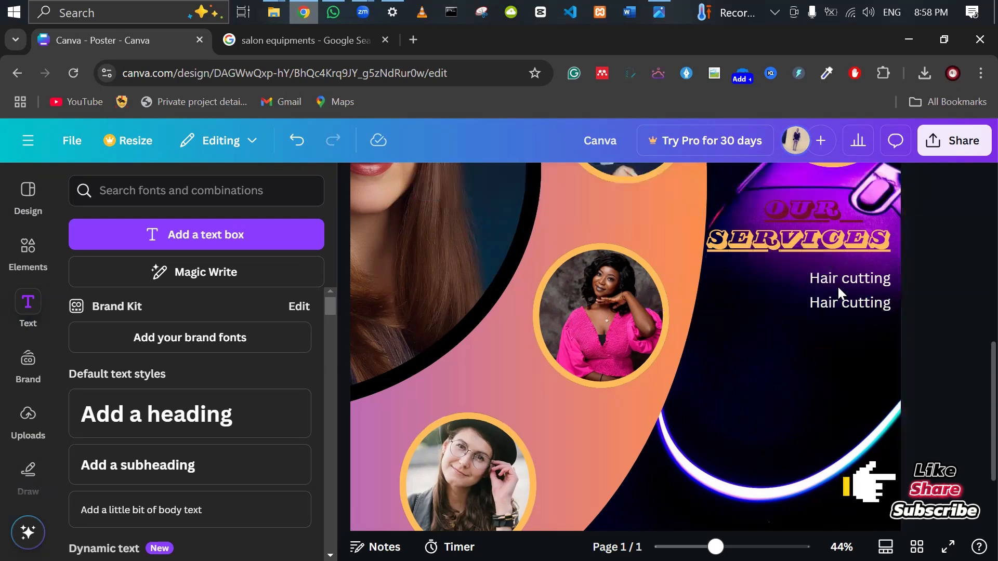
{"action": "left_click", "coordinate": [840, 307]}
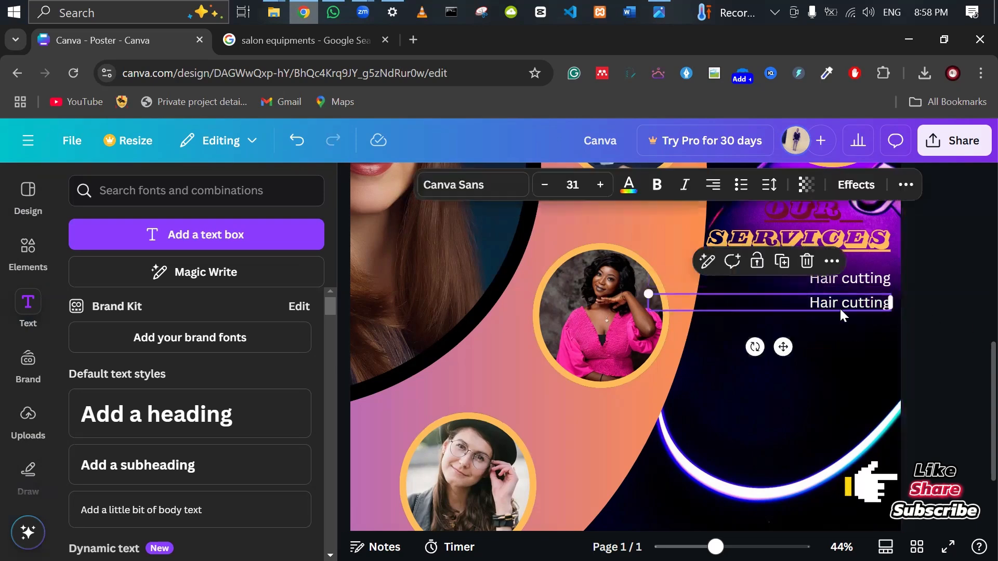
Give the large upper-left photo a maroon border.
{"action": "left_click", "coordinate": [389, 180]}
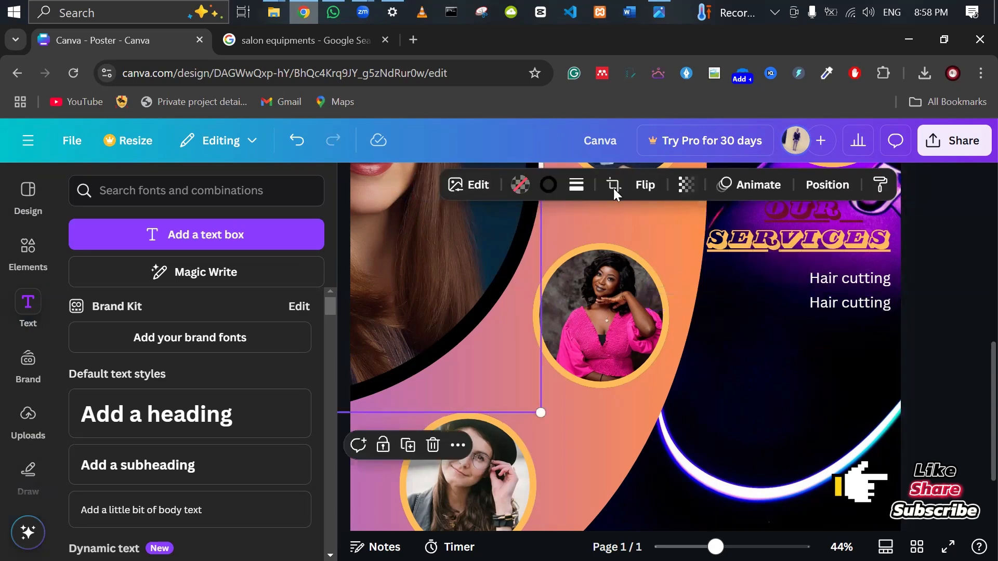
{"action": "left_click", "coordinate": [548, 184]}
{"action": "left_click", "coordinate": [168, 320]}
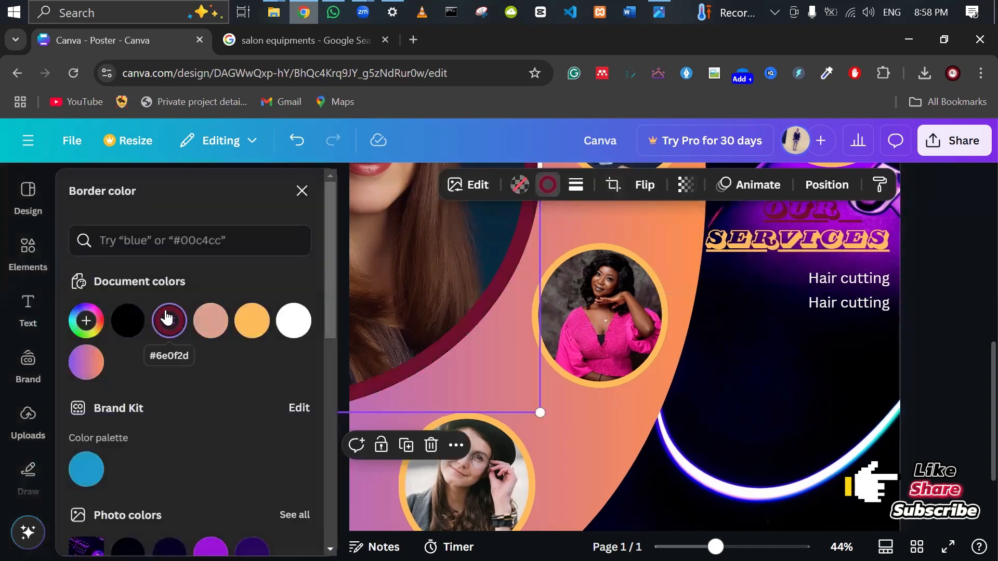
{"action": "left_click", "coordinate": [833, 306]}
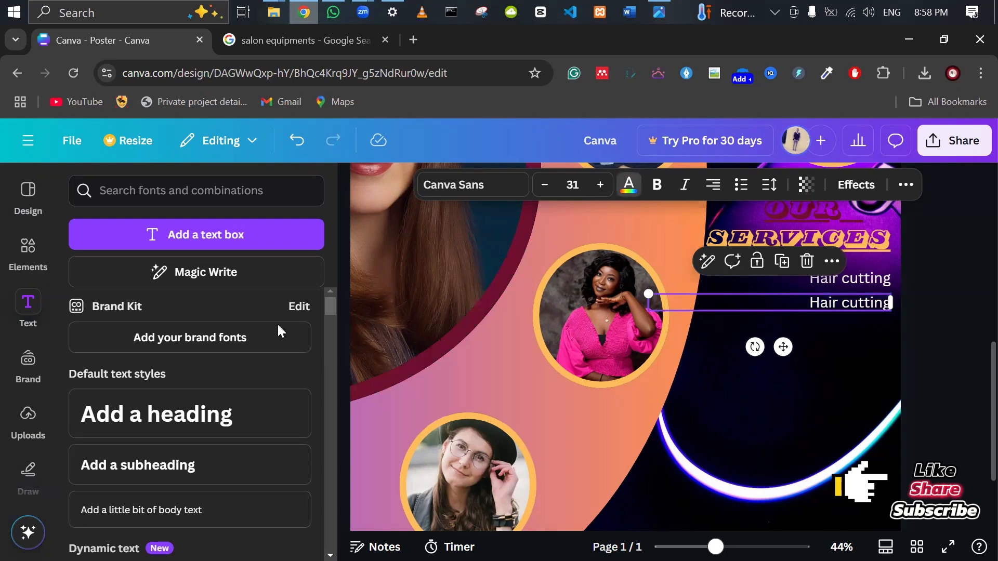
Bold the lower Hair cutting line and copy its style onto the upper line.
{"action": "left_click", "coordinate": [628, 184]}
{"action": "left_click", "coordinate": [656, 185]}
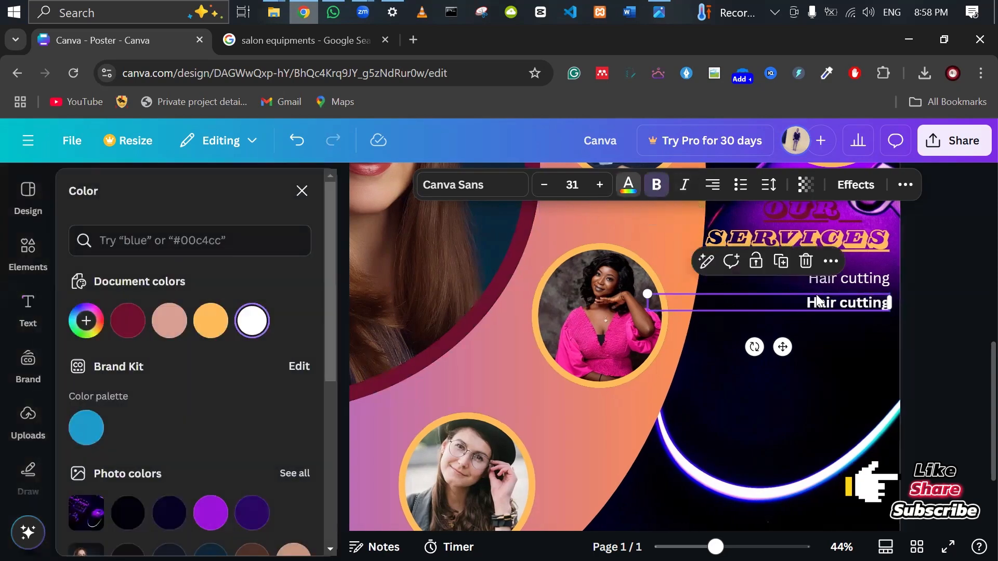
{"action": "right_click", "coordinate": [853, 297]}
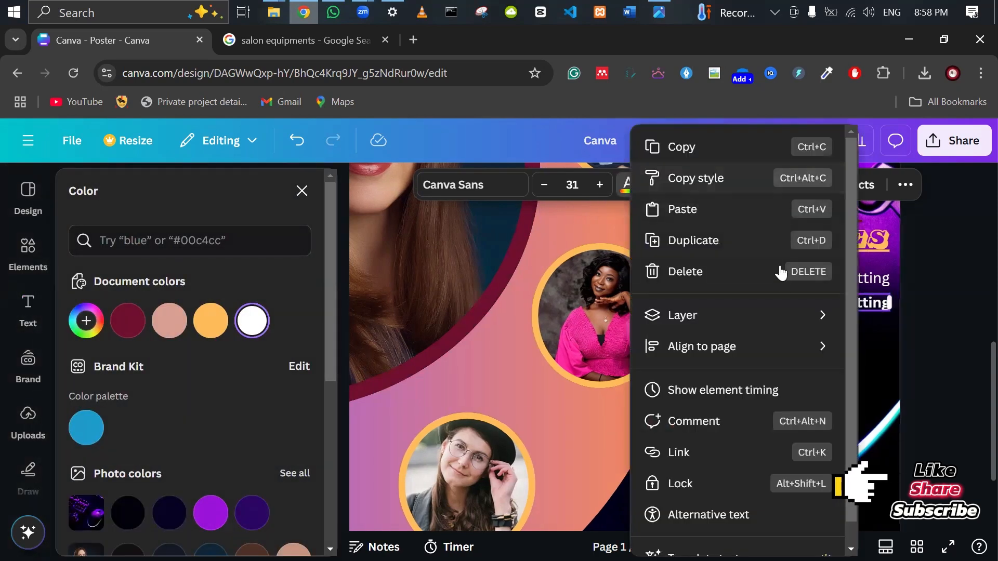
{"action": "left_click", "coordinate": [699, 179]}
{"action": "left_click", "coordinate": [842, 278]}
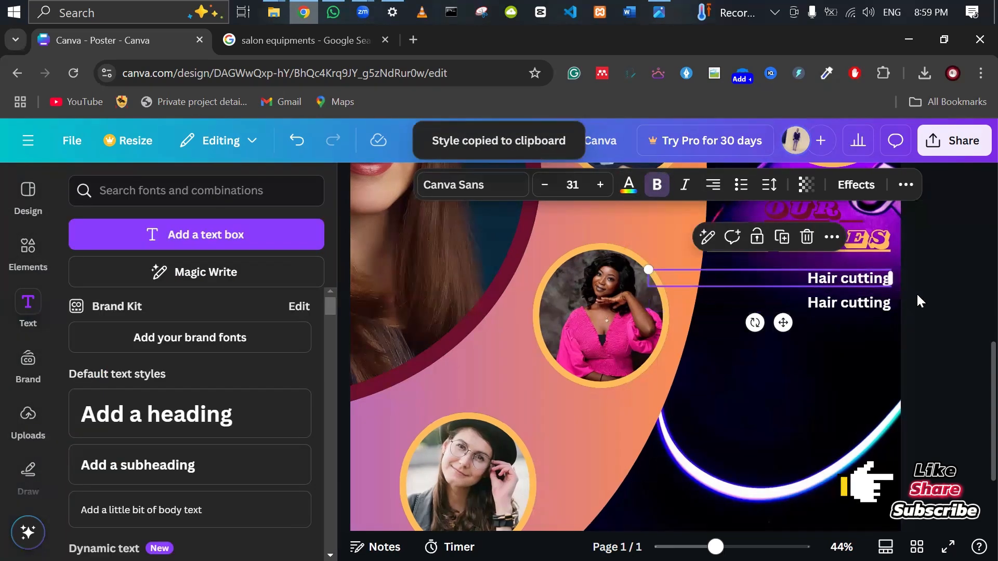
Duplicate the bold Hair cutting line into a stack of five under SERVICES.
{"action": "left_click", "coordinate": [849, 303]}
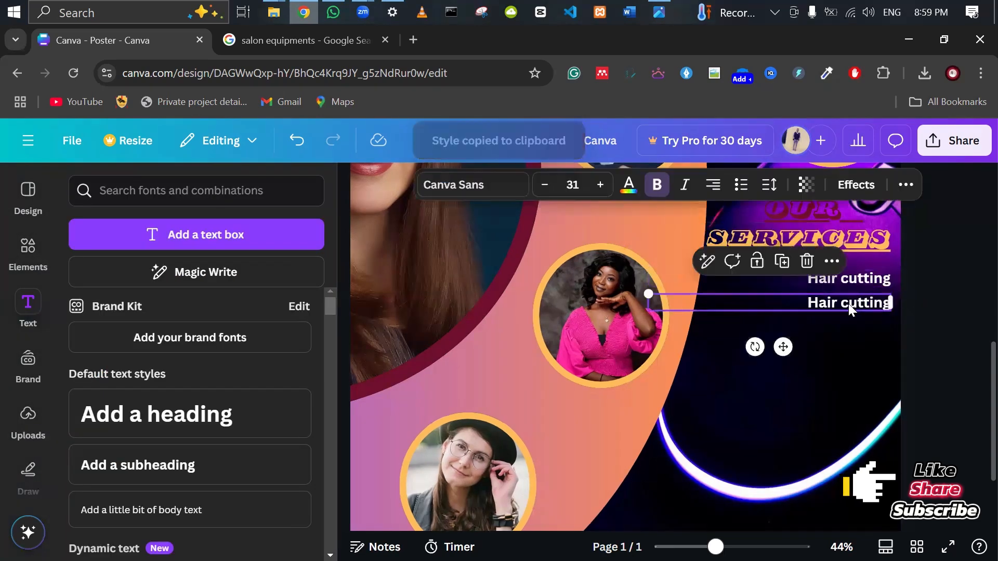
{"action": "left_click_drag", "start_coordinate": [849, 304], "coordinate": [844, 328]}
{"action": "key", "text": "ctrl+d"}
{"action": "key", "text": "ctrl+d"}
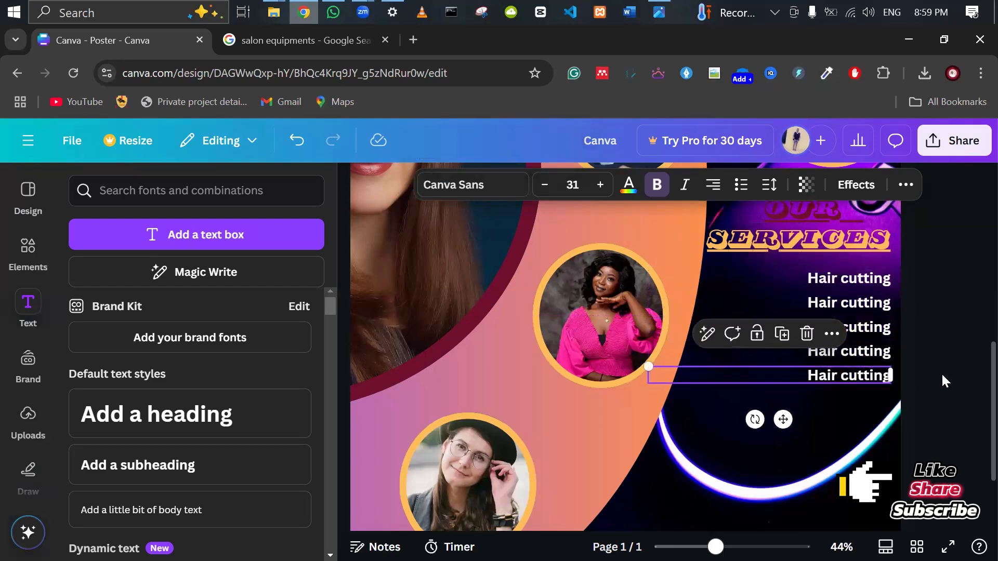
{"action": "left_click", "coordinate": [941, 372]}
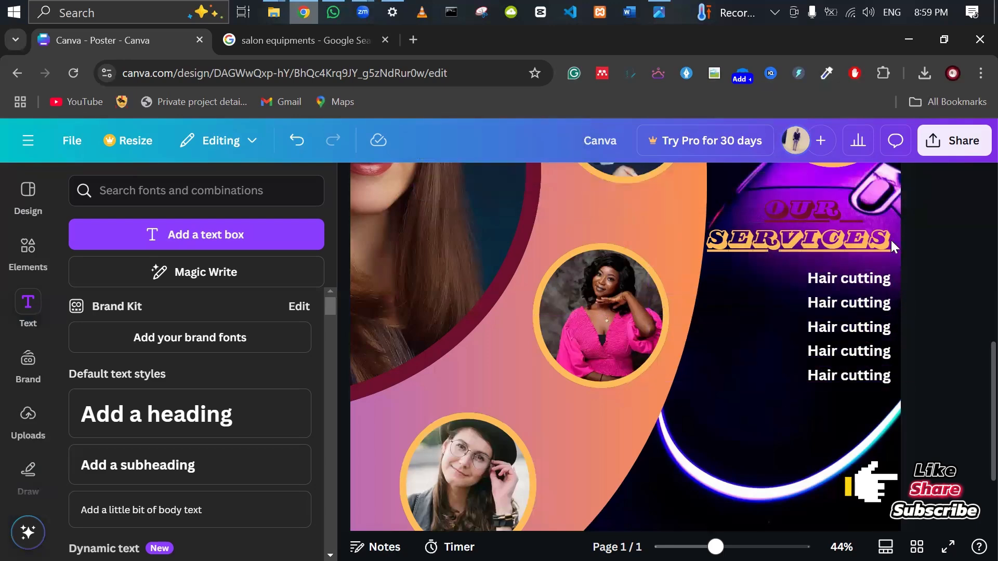
Turn on rulers and guides and drag a vertical guide across the poster.
{"action": "scroll", "coordinate": [943, 313], "scroll_direction": "up", "scroll_amount": 2}
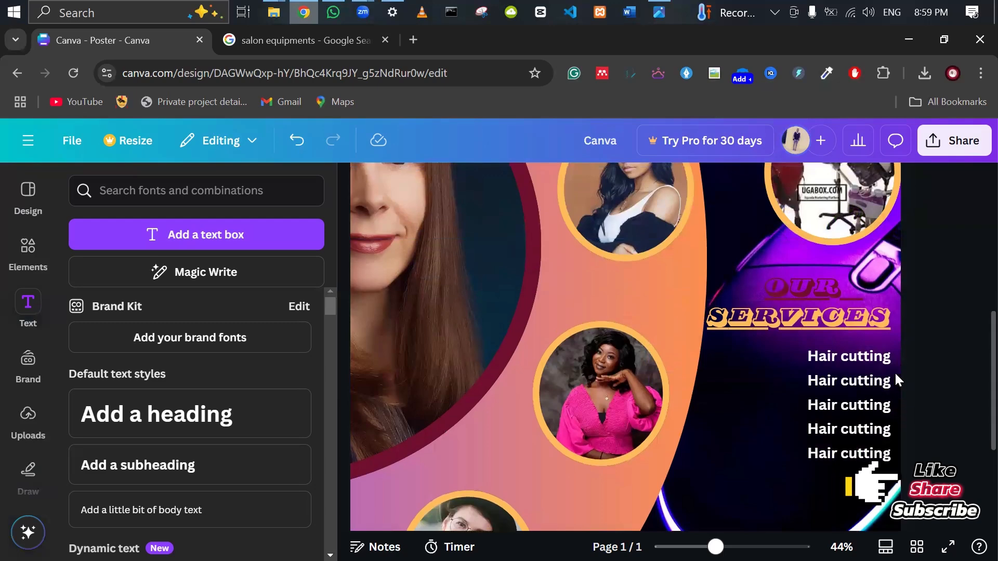
{"action": "left_click", "coordinate": [67, 148]}
{"action": "mouse_move", "coordinate": [107, 336]}
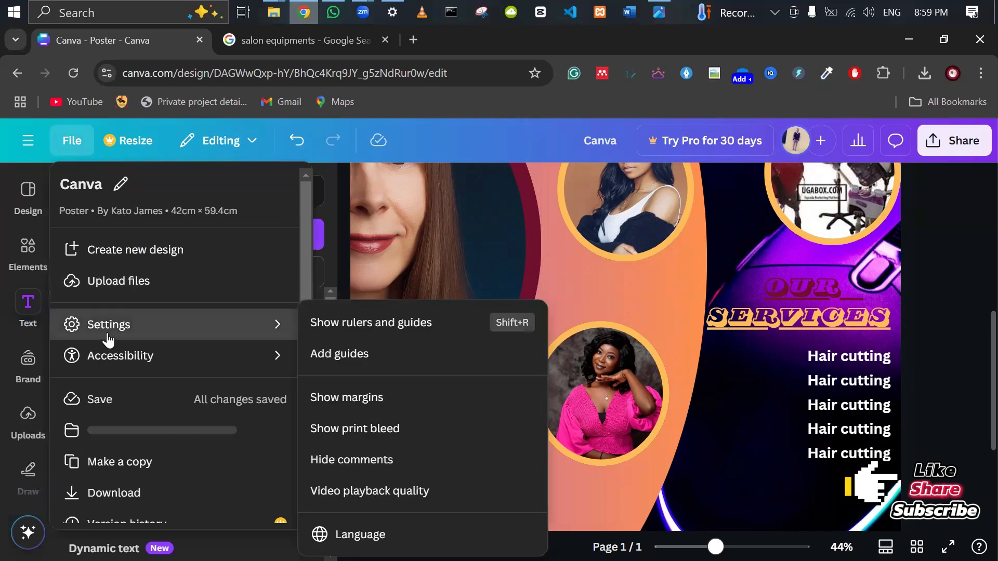
{"action": "left_click", "coordinate": [354, 324]}
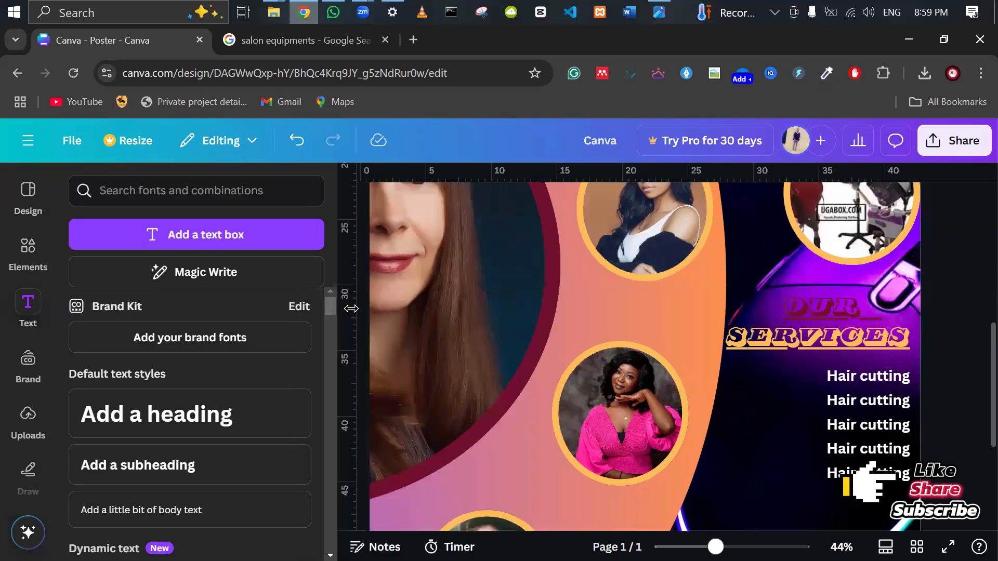
{"action": "mouse_move", "coordinate": [351, 308]}
{"action": "left_mouse_down"}
{"action": "mouse_move", "coordinate": [485, 317]}
{"action": "mouse_move", "coordinate": [380, 322]}
{"action": "mouse_move", "coordinate": [354, 319]}
{"action": "mouse_move", "coordinate": [911, 349]}
{"action": "left_mouse_up"}
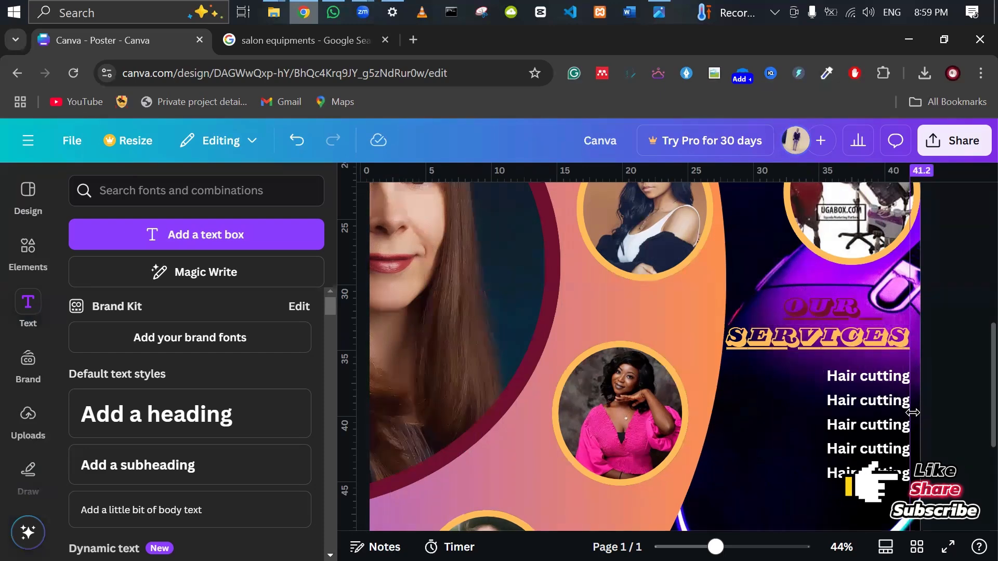
Duplicate the last Hair cutting line and align the copy below the list.
{"action": "scroll", "coordinate": [932, 391], "scroll_direction": "down", "scroll_amount": 3}
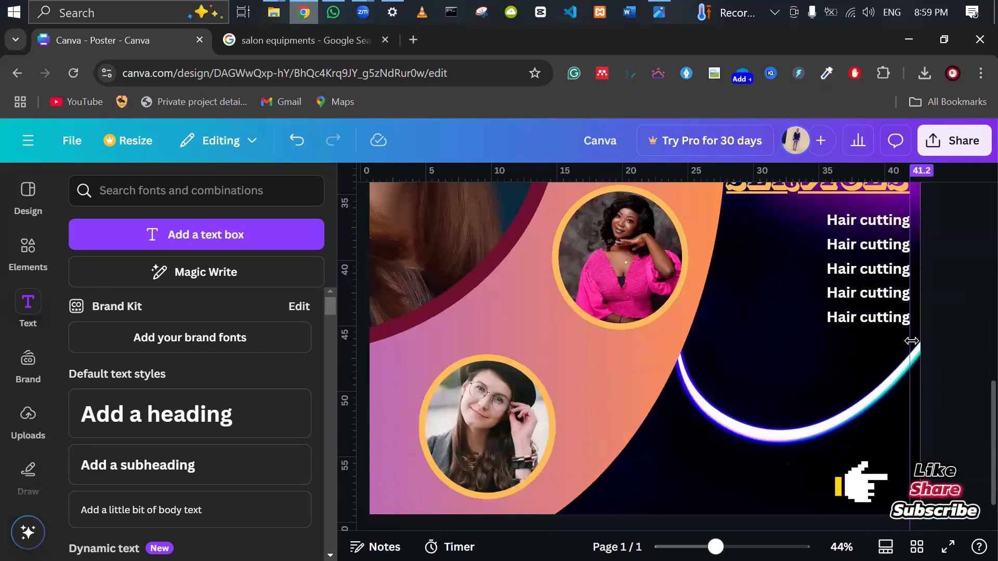
{"action": "scroll", "coordinate": [886, 377], "scroll_direction": "down", "scroll_amount": 1}
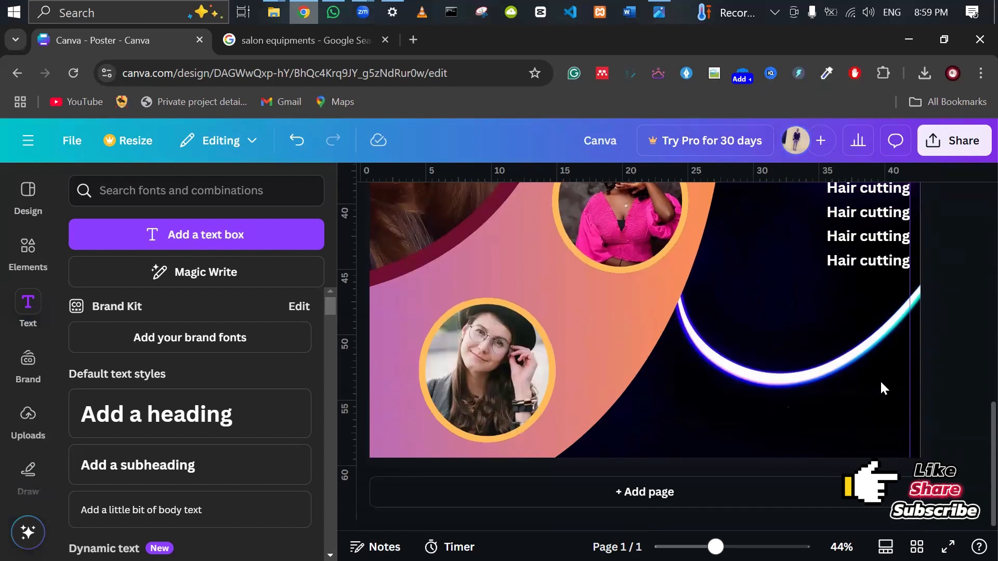
{"action": "left_click", "coordinate": [865, 274]}
{"action": "left_click", "coordinate": [864, 270]}
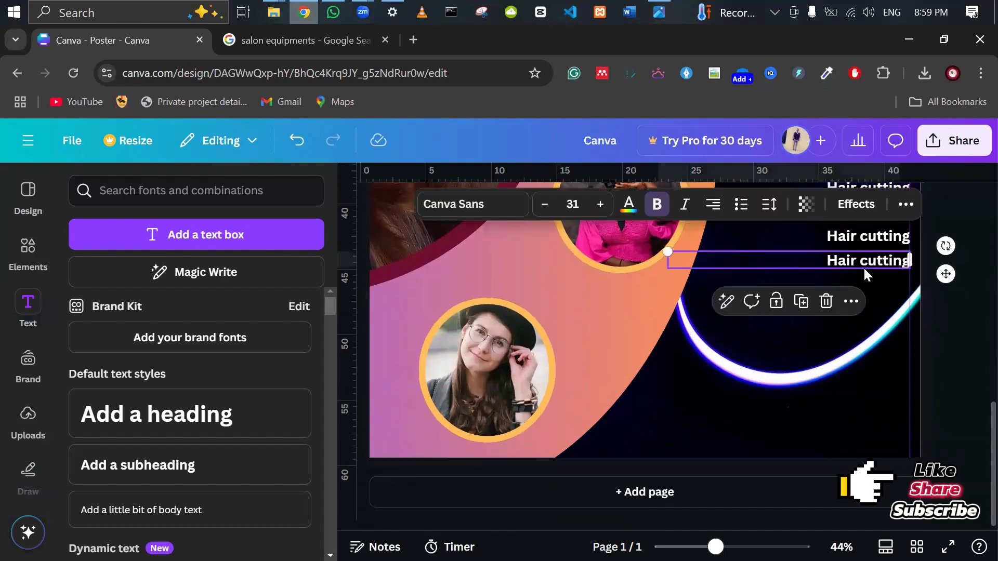
{"action": "key", "text": "ctrl+d"}
{"action": "left_click_drag", "start_coordinate": [865, 267], "coordinate": [861, 285]}
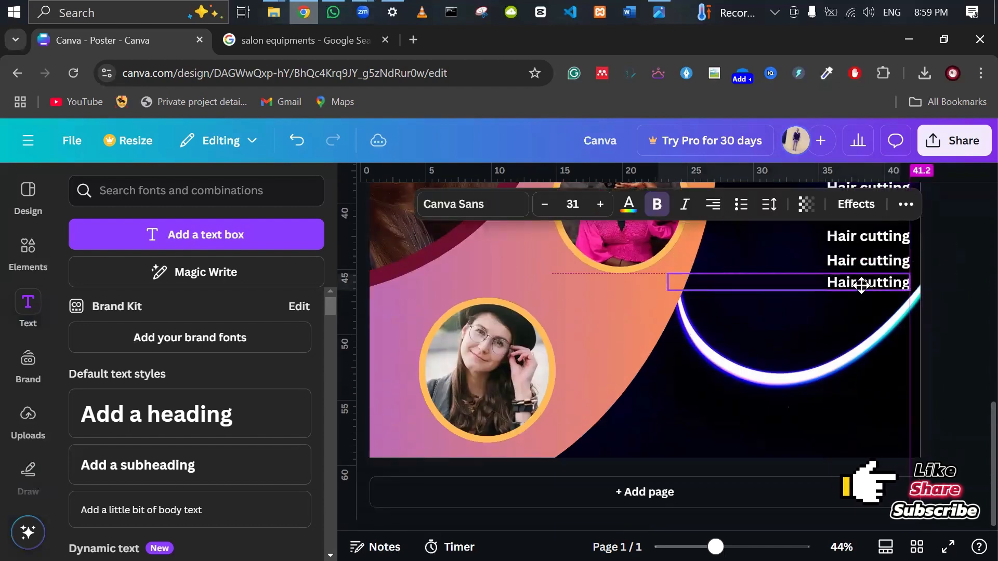
{"action": "left_click", "coordinate": [950, 355]}
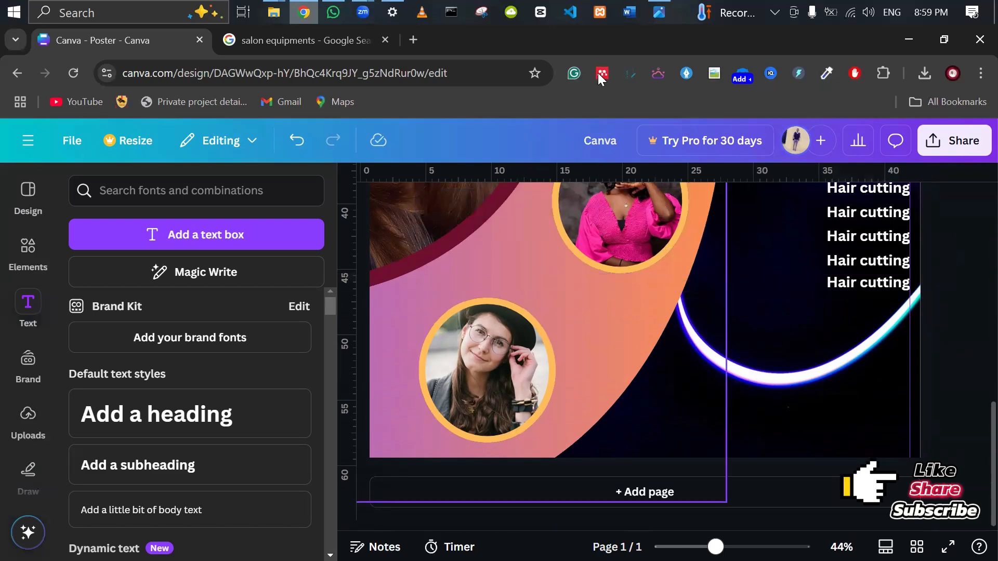
{"action": "scroll", "coordinate": [744, 398], "scroll_direction": "up", "scroll_amount": 2}
{"action": "scroll", "coordinate": [744, 398], "scroll_direction": "down", "scroll_amount": 2}
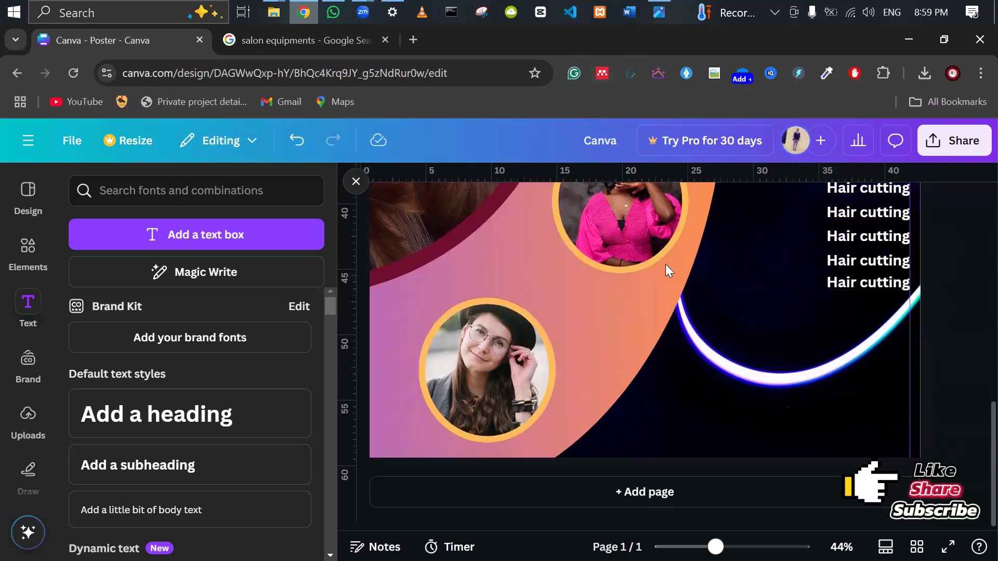
Search Elements for 'phhone icon' and show all matching phone icon graphics.
{"action": "left_click", "coordinate": [136, 198]}
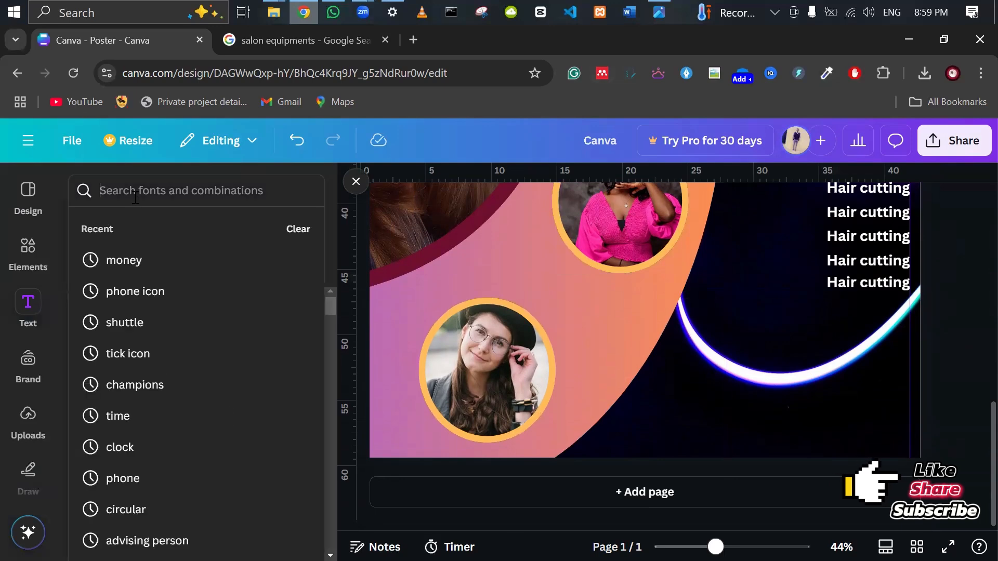
{"action": "type", "text": "phone "}
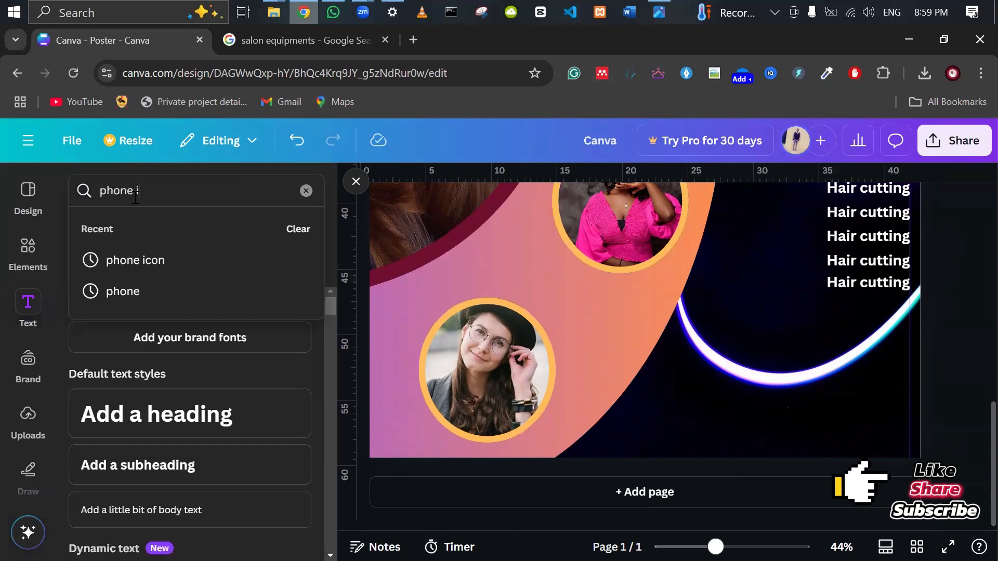
{"action": "type", "text": "icon"}
{"action": "key", "text": "Return"}
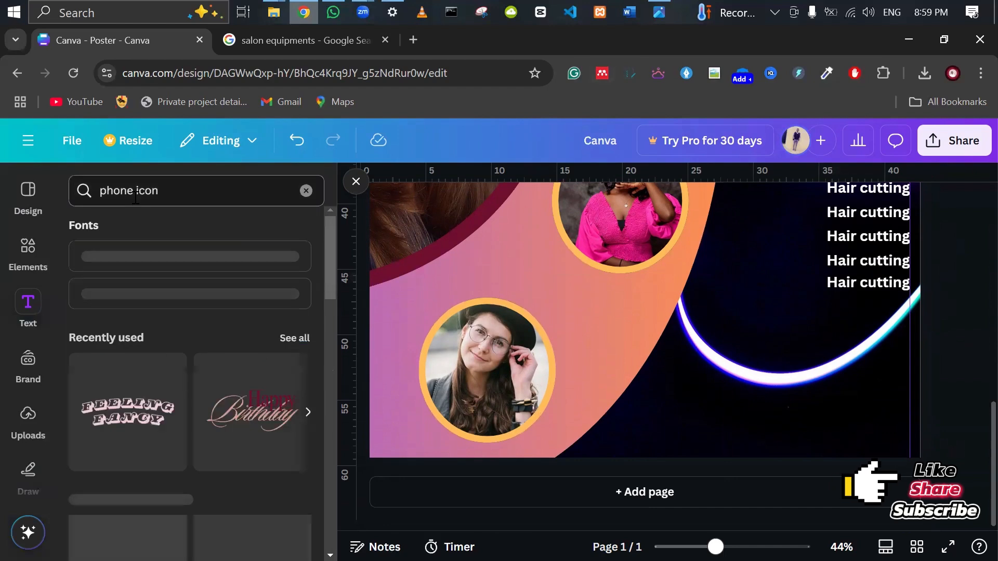
{"action": "left_click", "coordinate": [18, 254]}
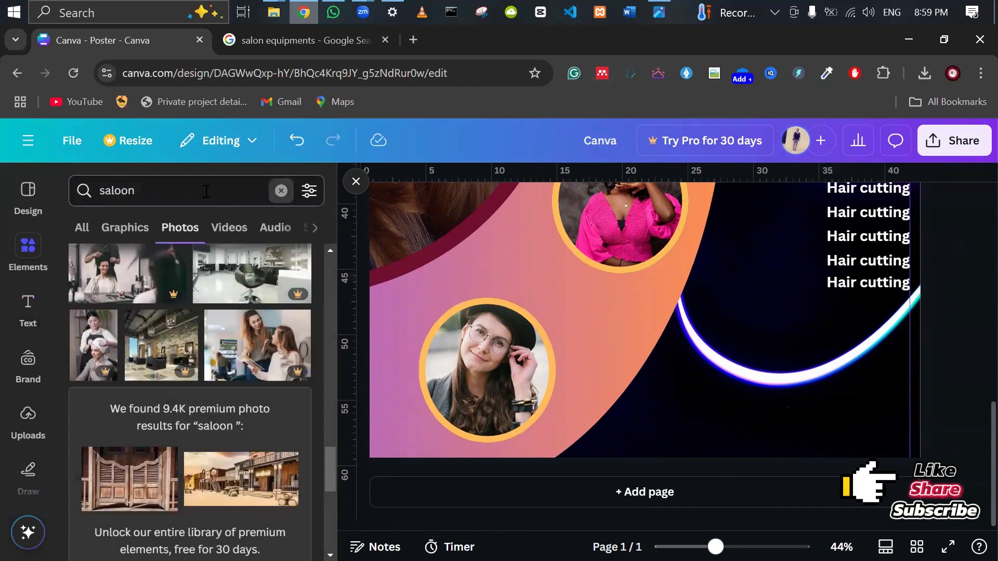
{"action": "left_click", "coordinate": [281, 190]}
{"action": "type", "text": "phho"}
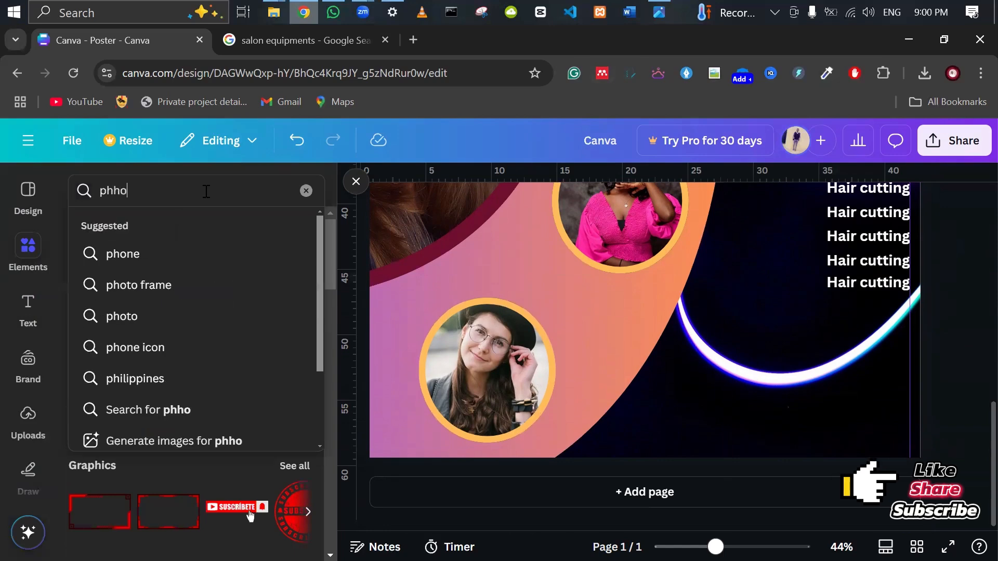
{"action": "type", "text": "ne icon"}
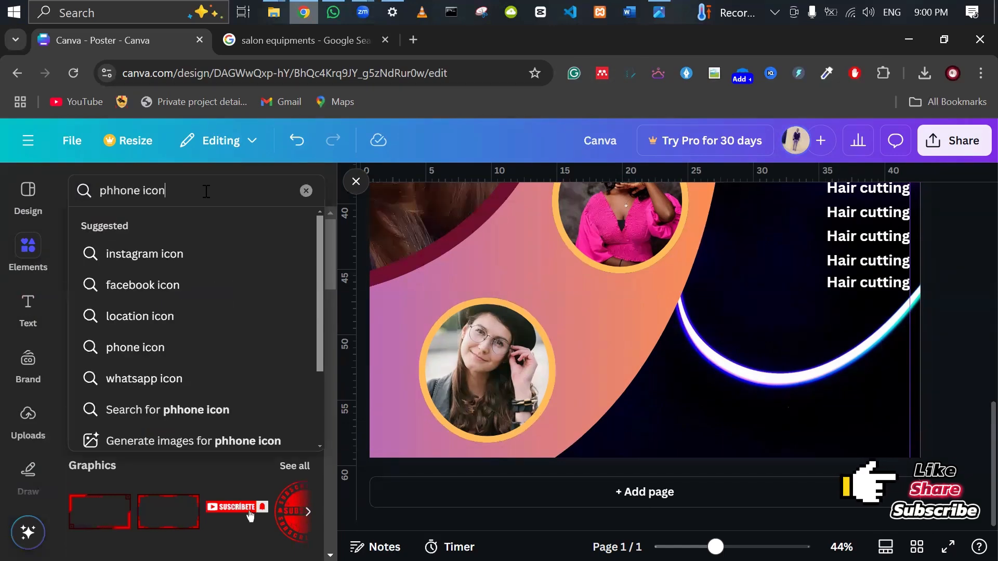
{"action": "key", "text": "Return"}
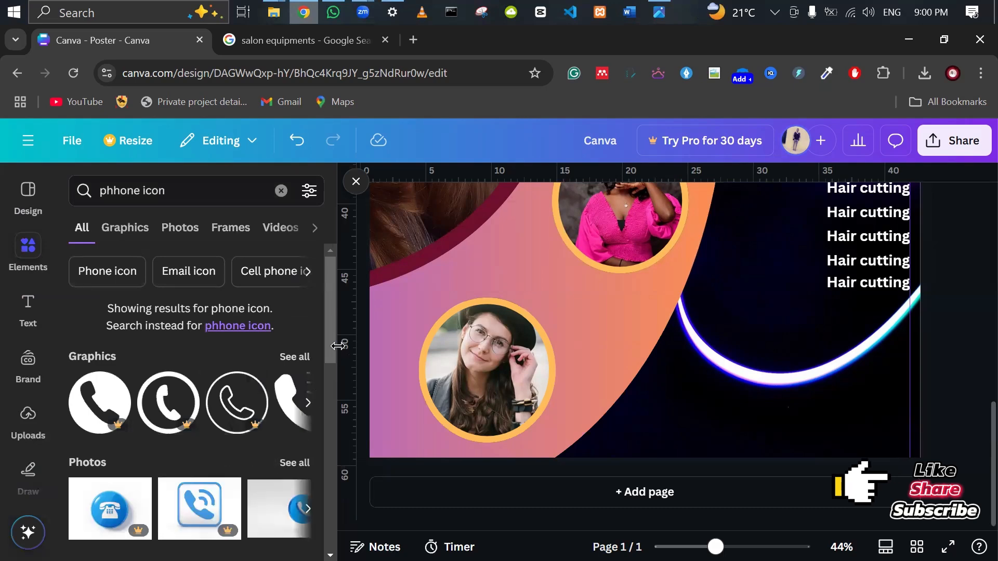
{"action": "left_click", "coordinate": [307, 359]}
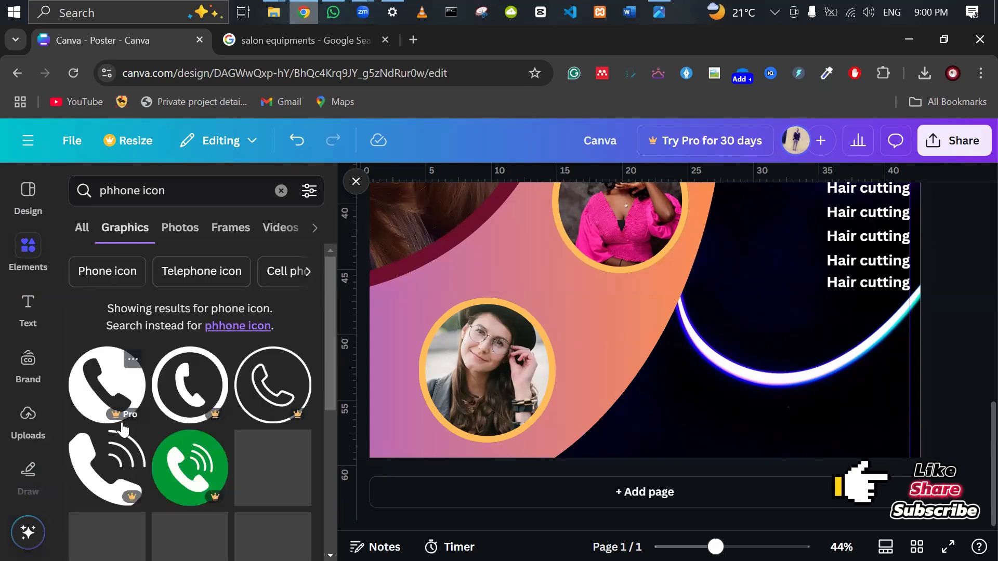
{"action": "scroll", "coordinate": [156, 432], "scroll_direction": "down", "scroll_amount": 2}
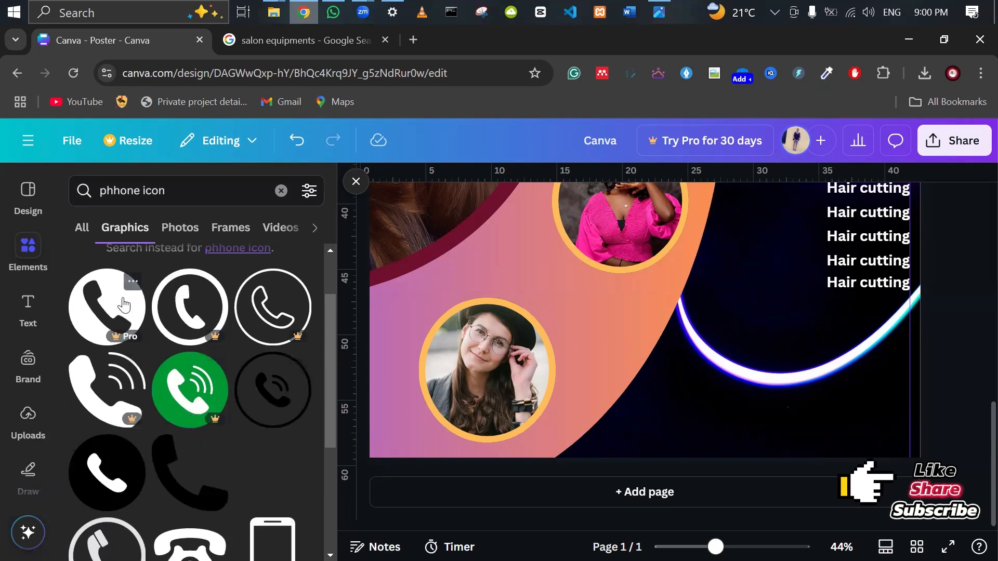
Add the outlined phone graphic, shrink it, make it white and place it on the neon curve.
{"action": "left_click", "coordinate": [633, 380]}
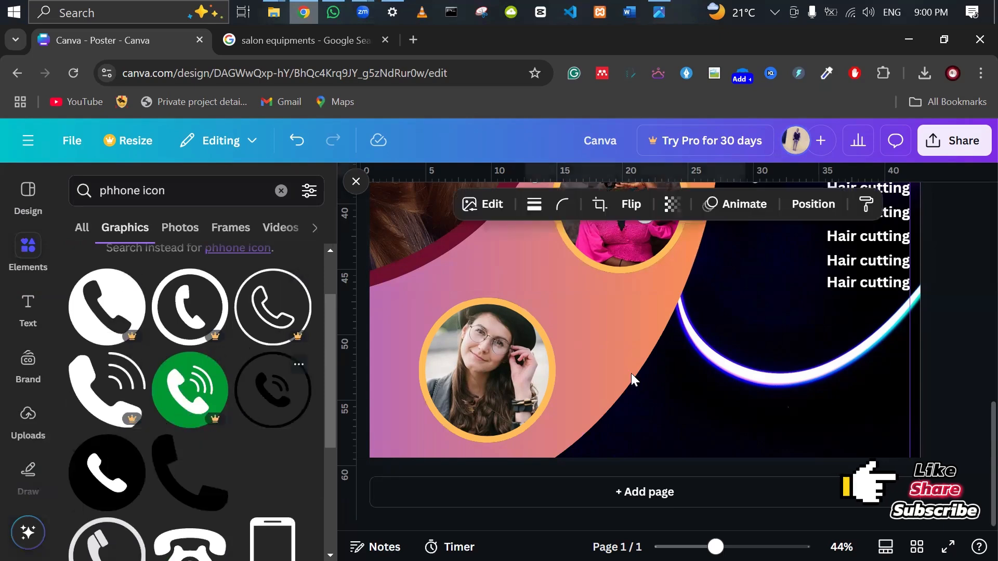
{"action": "scroll", "coordinate": [729, 403], "scroll_direction": "up", "scroll_amount": 1}
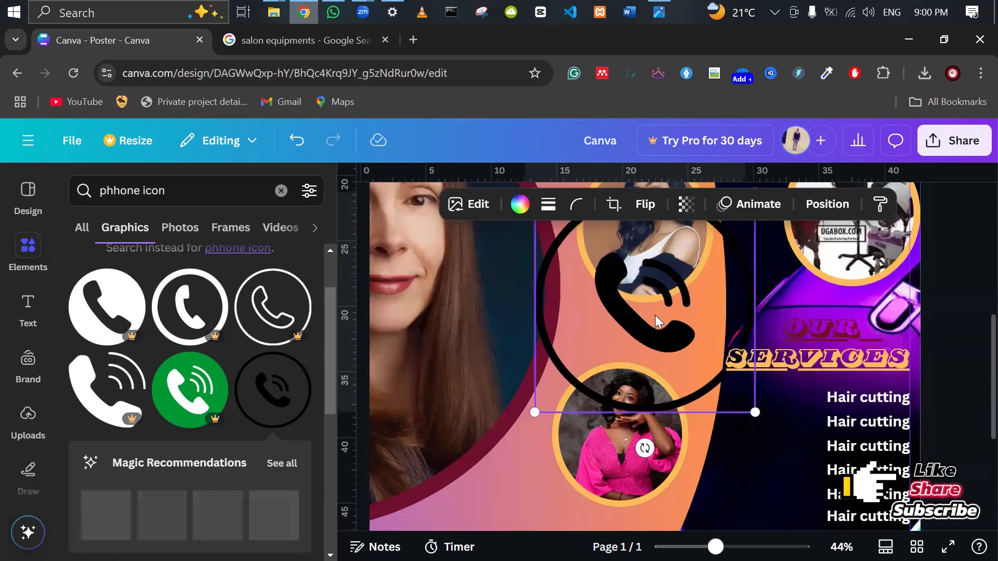
{"action": "left_click_drag", "start_coordinate": [655, 315], "coordinate": [707, 410]}
{"action": "left_click_drag", "start_coordinate": [614, 220], "coordinate": [792, 397]}
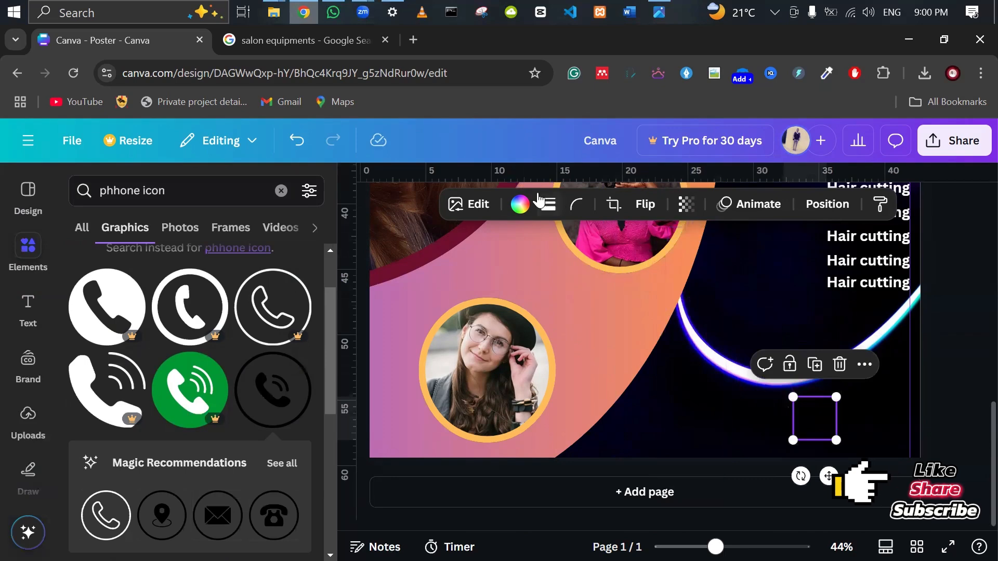
{"action": "left_click", "coordinate": [519, 204]}
{"action": "left_click", "coordinate": [292, 336]}
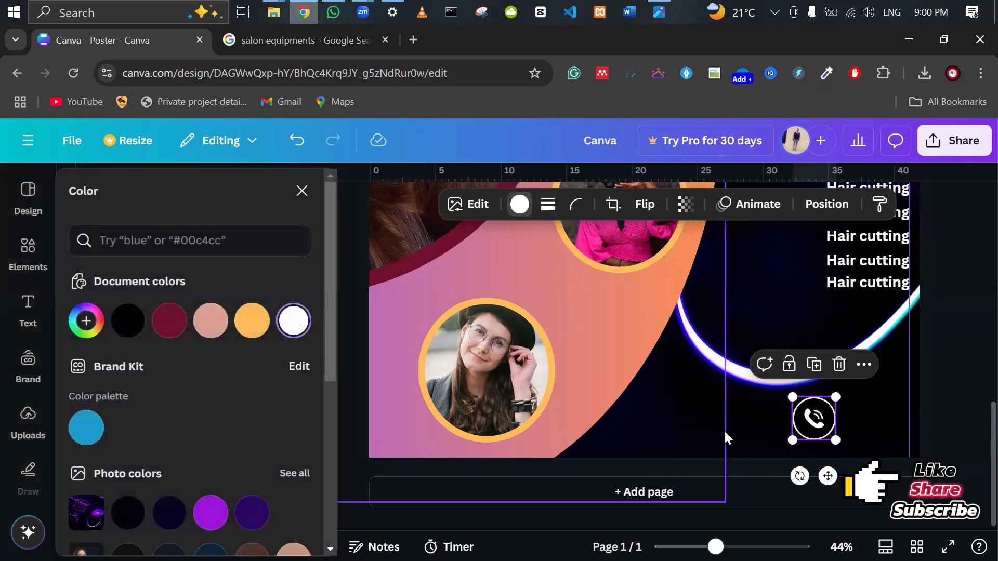
{"action": "left_click_drag", "start_coordinate": [836, 440], "coordinate": [657, 370]}
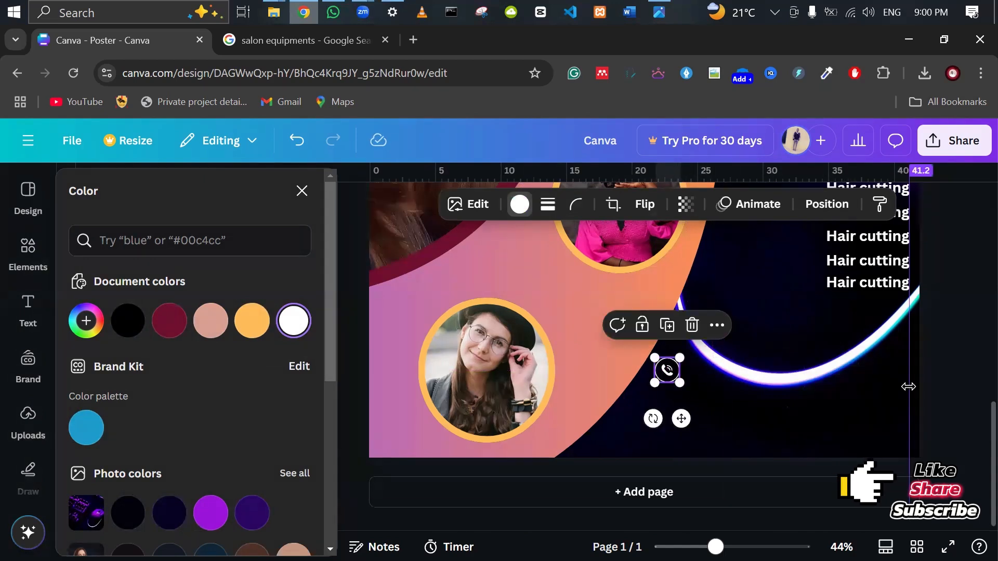
{"action": "left_click", "coordinate": [951, 391]}
{"action": "left_click", "coordinate": [668, 370]}
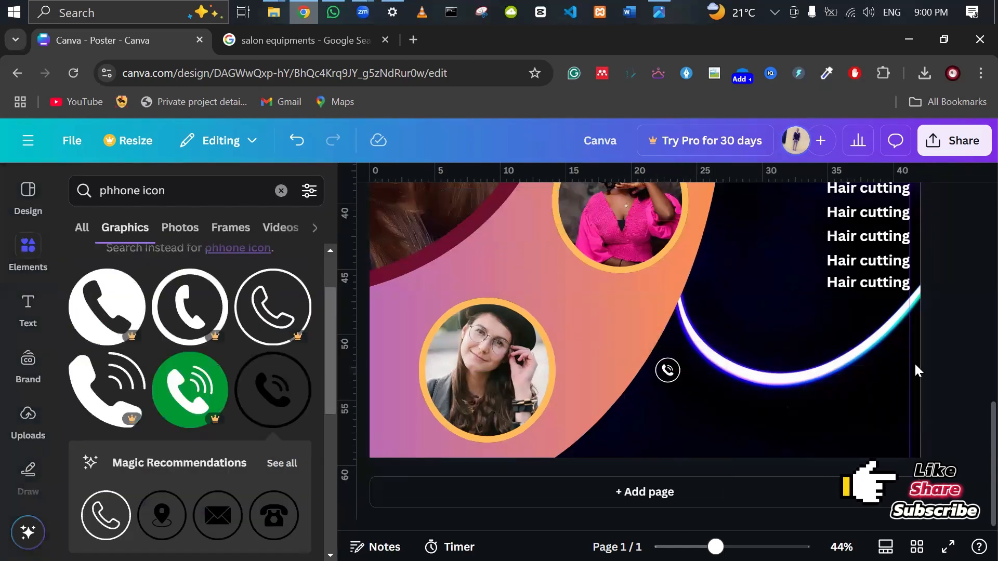
{"action": "left_click_drag", "start_coordinate": [663, 371], "coordinate": [684, 356]}
{"action": "left_click", "coordinate": [934, 345]}
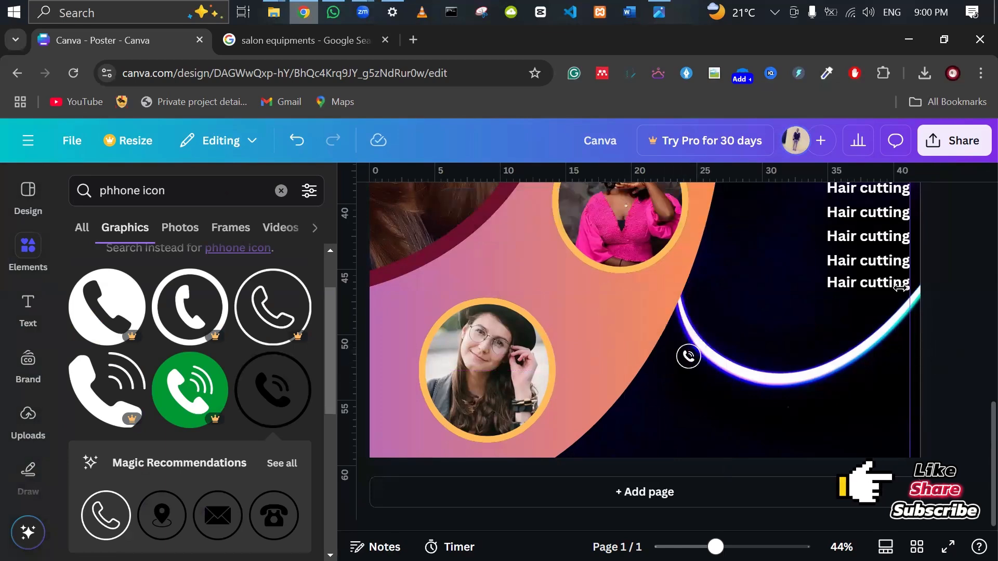
Move the bottom Hair cutting line onto the curve, lined up with the phone icon.
{"action": "left_click", "coordinate": [891, 288]}
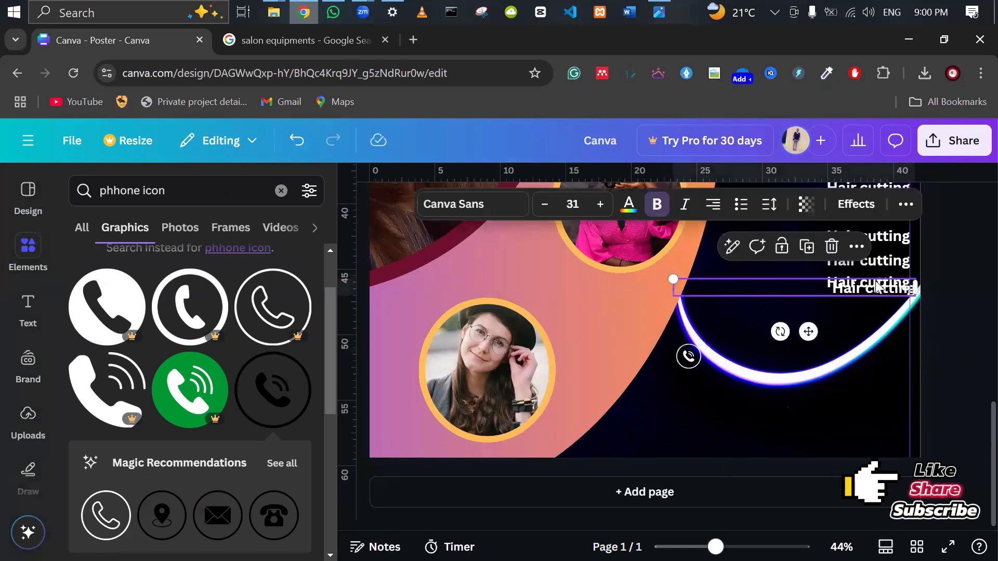
{"action": "left_click_drag", "start_coordinate": [857, 274], "coordinate": [779, 339]}
{"action": "left_click_drag", "start_coordinate": [685, 364], "coordinate": [895, 351]}
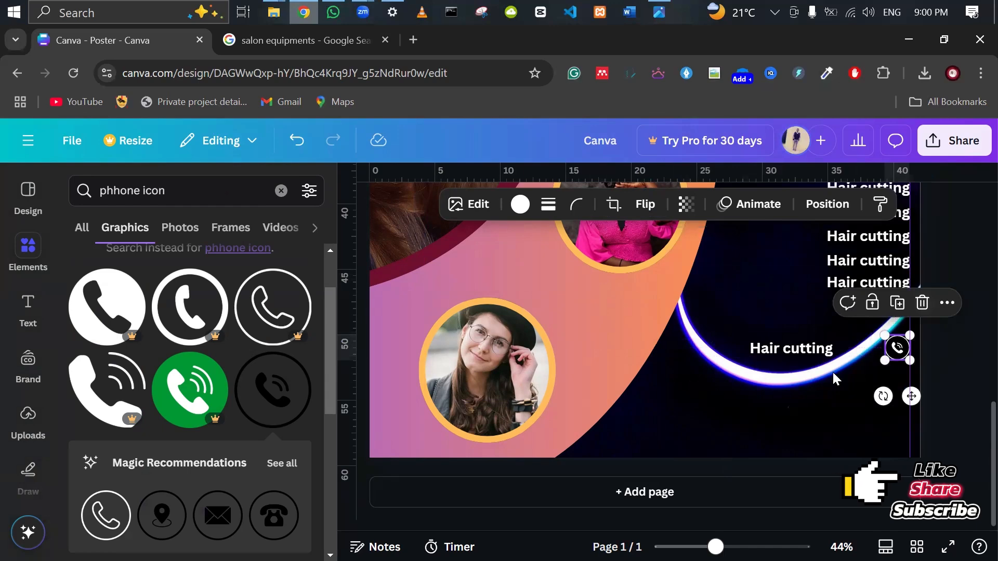
Widen the moved text box and replace Hair cutting with the contact phone number.
{"action": "left_click", "coordinate": [819, 348]}
{"action": "left_click_drag", "start_coordinate": [834, 348], "coordinate": [881, 350]}
{"action": "double_click", "coordinate": [853, 350]}
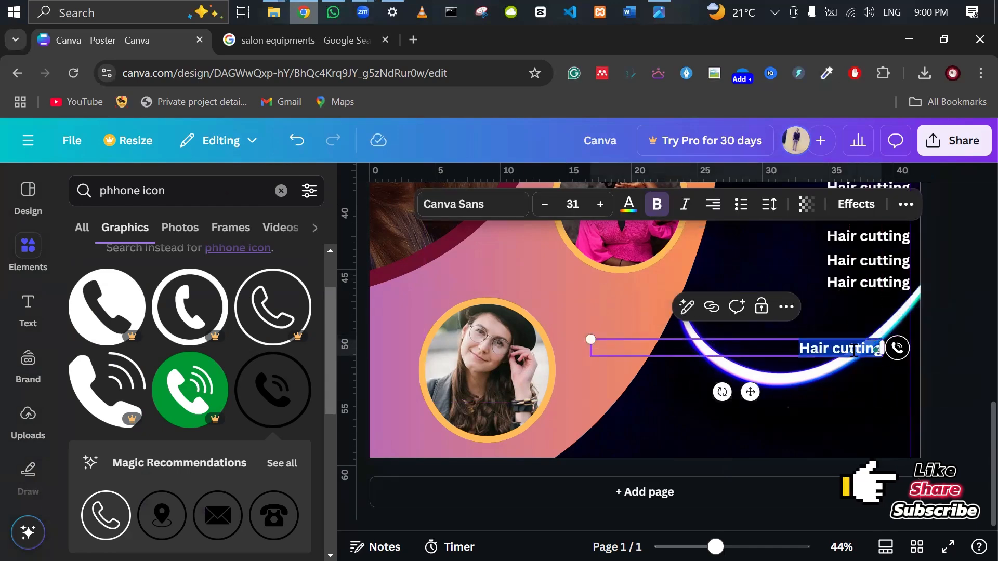
{"action": "key", "text": "BackSpace"}
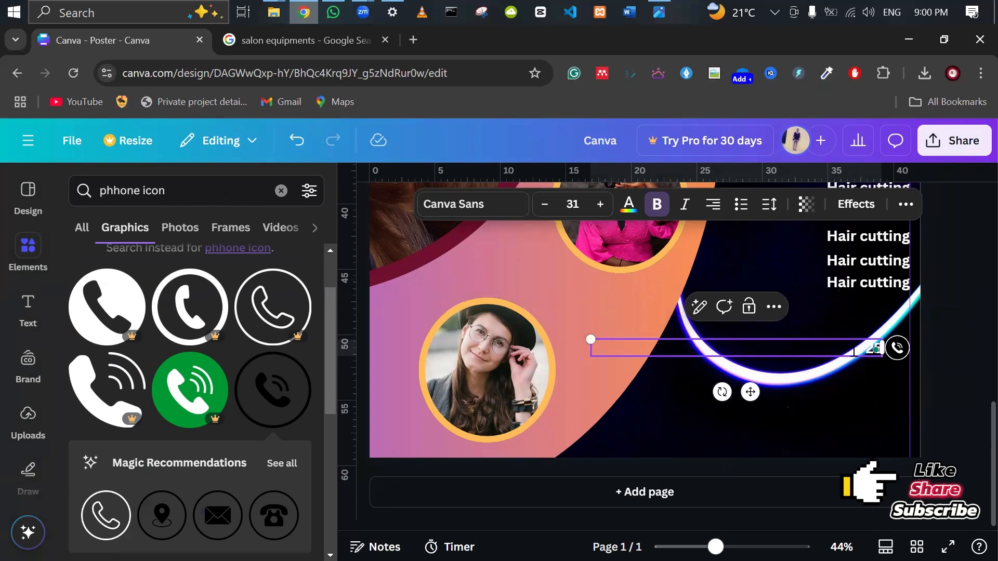
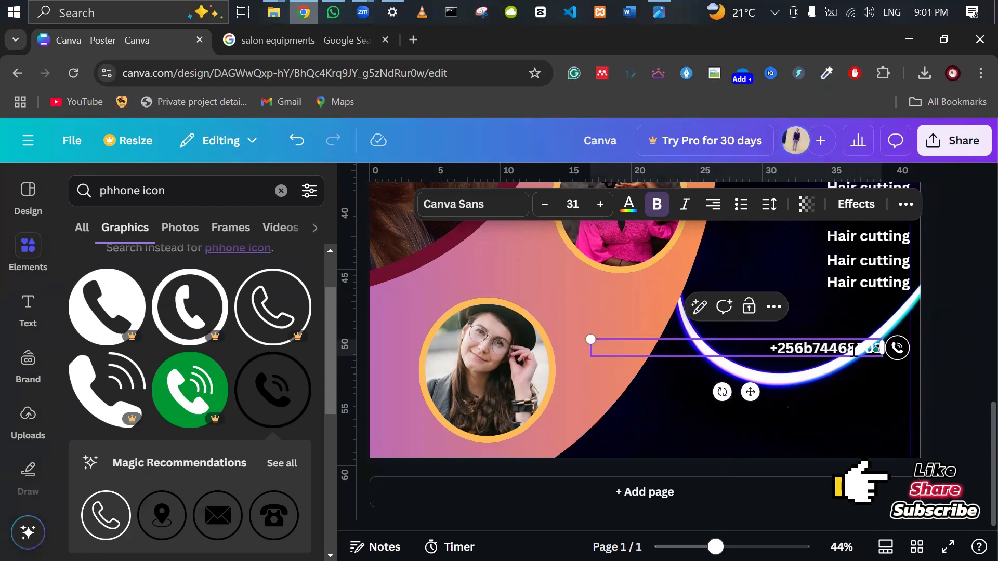
Remove the stray 'b' from the phone number and colour it black.
{"action": "left_click", "coordinate": [806, 351]}
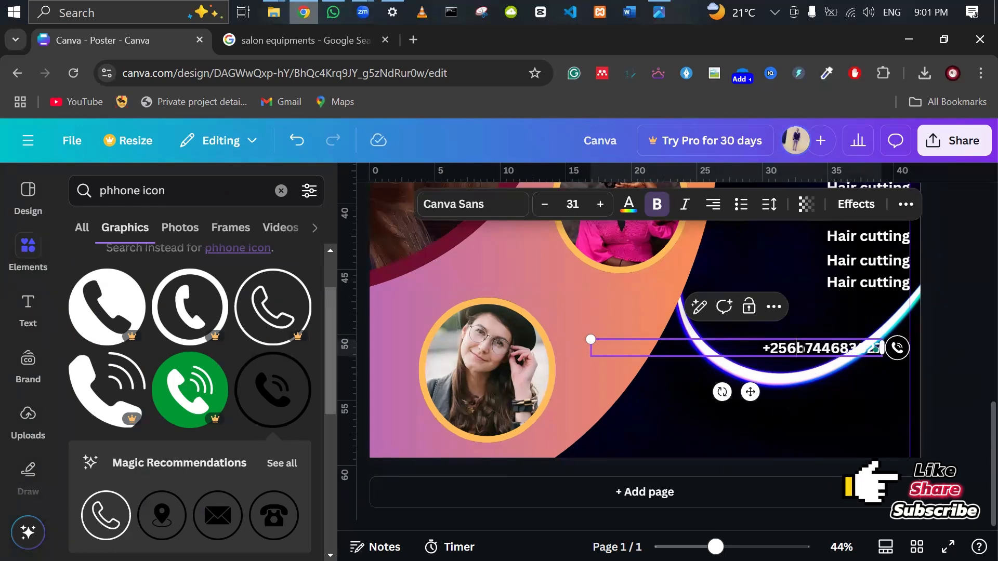
{"action": "key", "text": "BackSpace"}
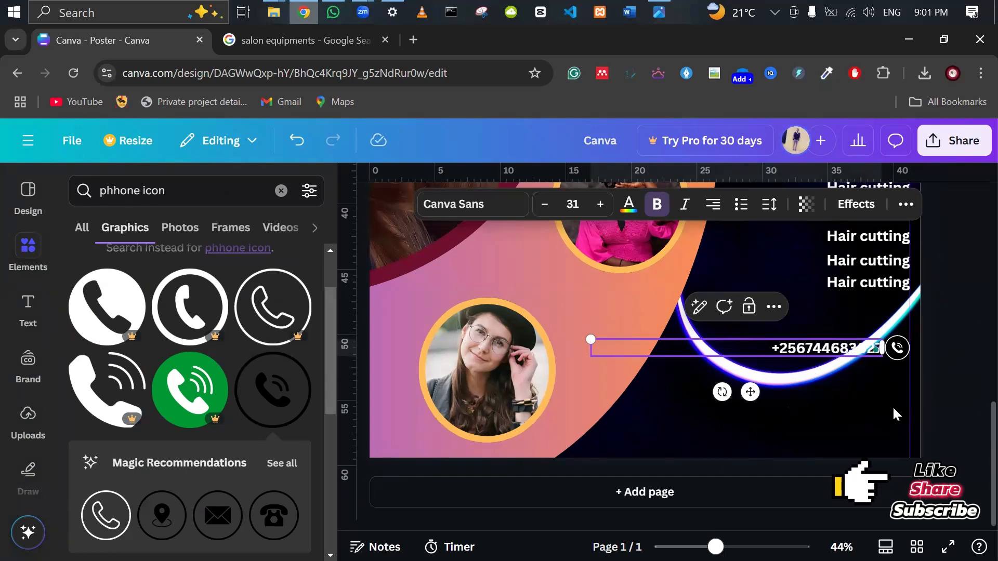
{"action": "key", "text": "ctrl+a"}
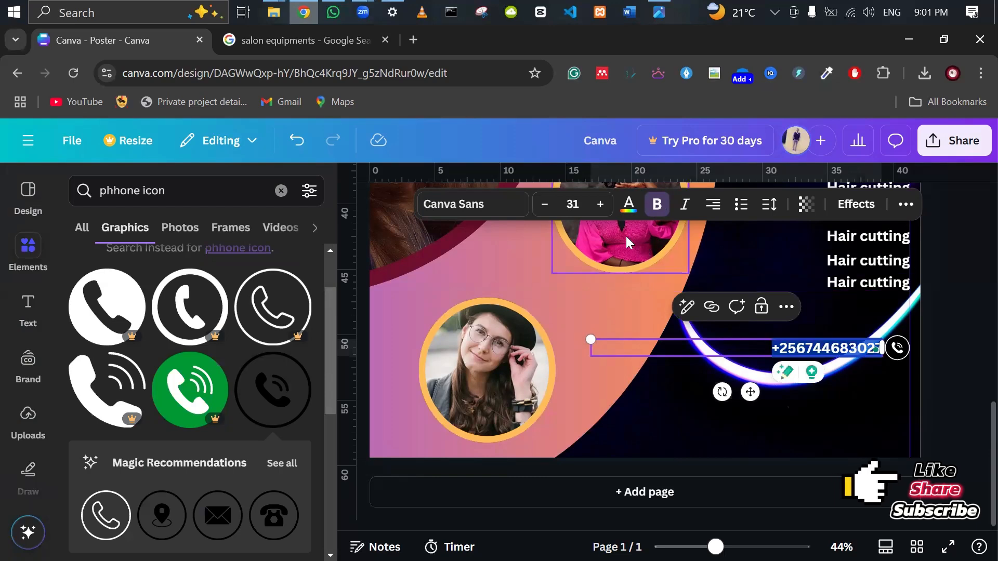
{"action": "left_click", "coordinate": [628, 206]}
{"action": "scroll", "coordinate": [211, 395], "scroll_direction": "down", "scroll_amount": 3}
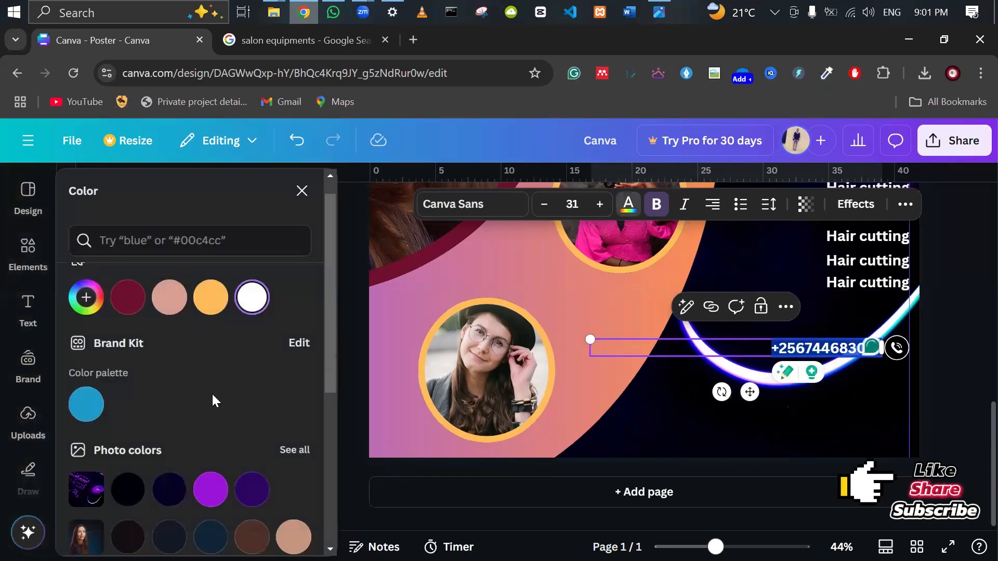
{"action": "left_click", "coordinate": [128, 356]}
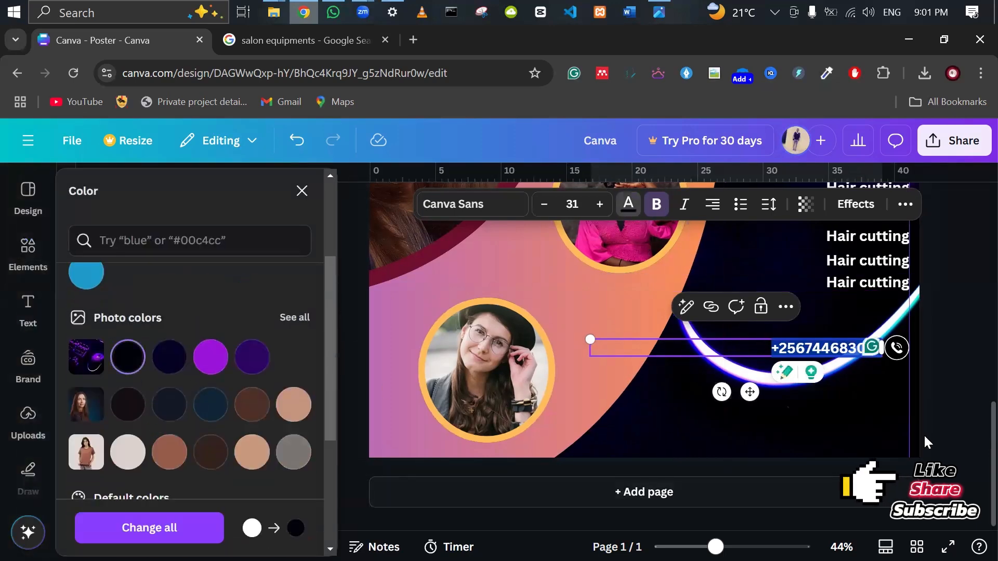
{"action": "left_click", "coordinate": [939, 412]}
Recolour the phone number coral red and nudge it slightly left and down.
{"action": "left_click", "coordinate": [697, 339]}
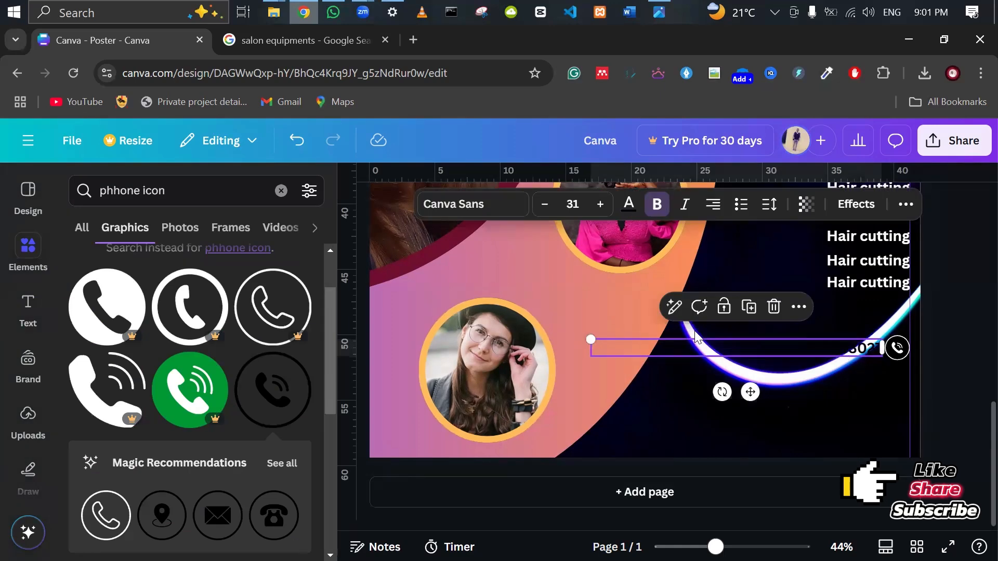
{"action": "double_click", "coordinate": [859, 350]}
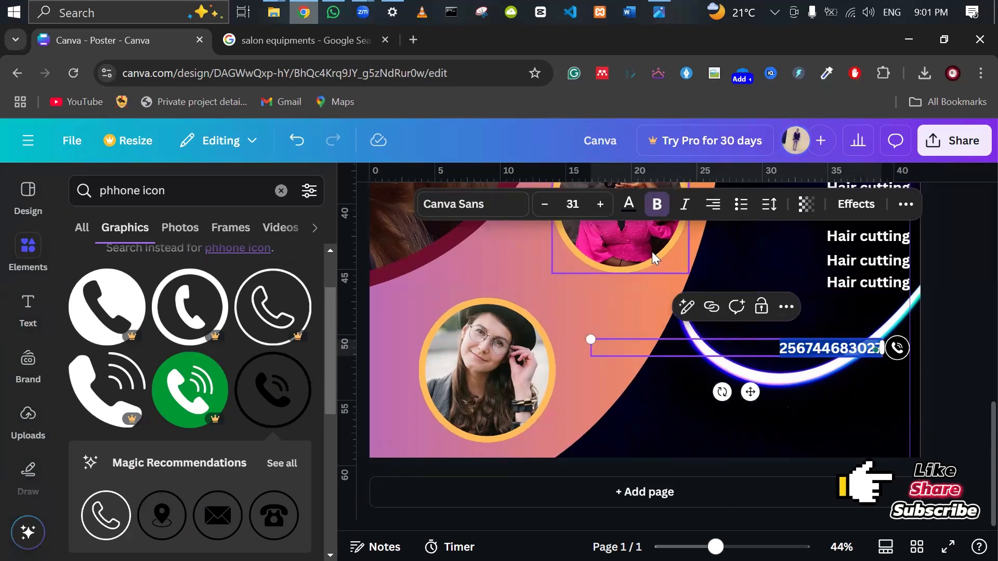
{"action": "left_click", "coordinate": [629, 207]}
{"action": "scroll", "coordinate": [161, 355], "scroll_direction": "down", "scroll_amount": 5}
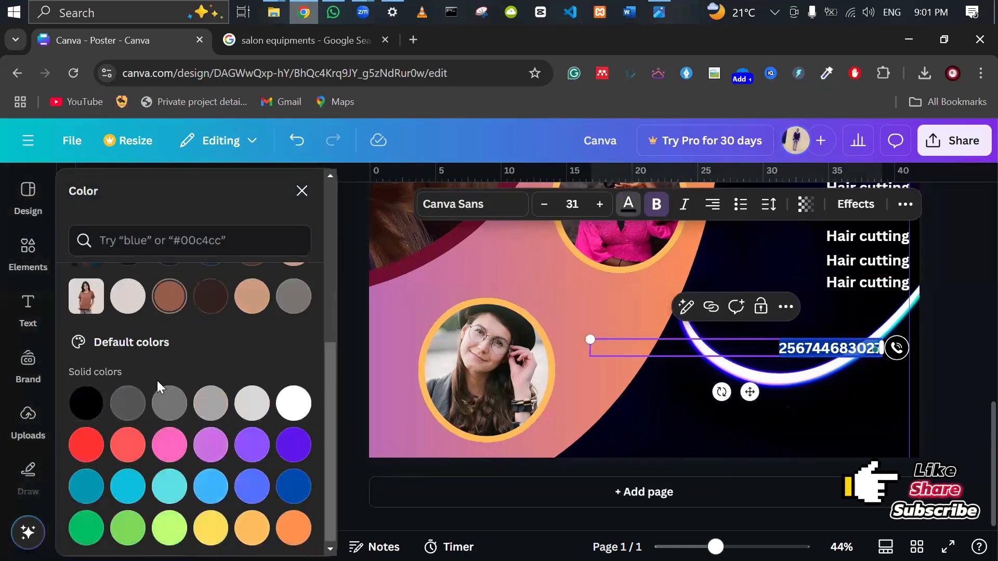
{"action": "left_click", "coordinate": [128, 444]}
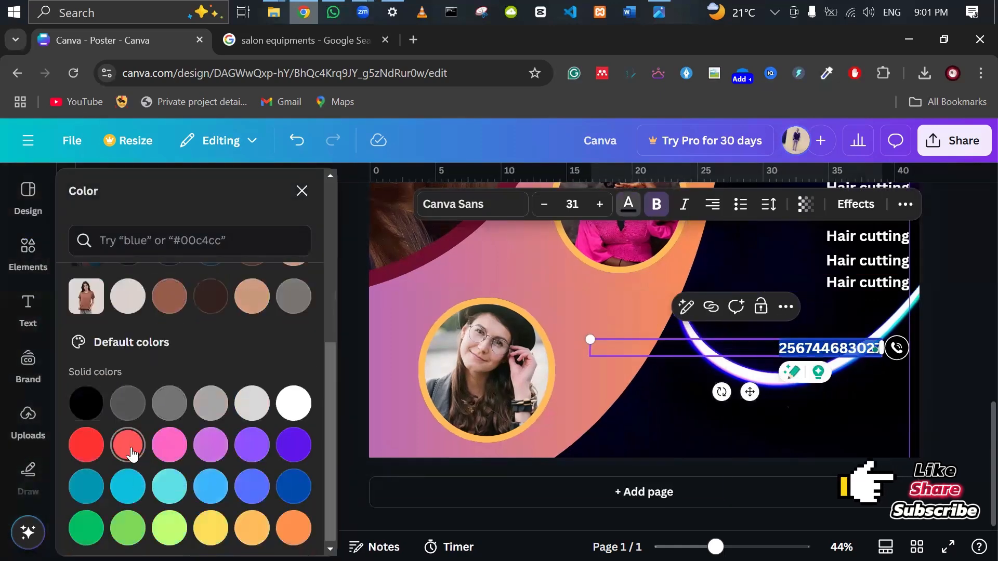
{"action": "left_click", "coordinate": [939, 411]}
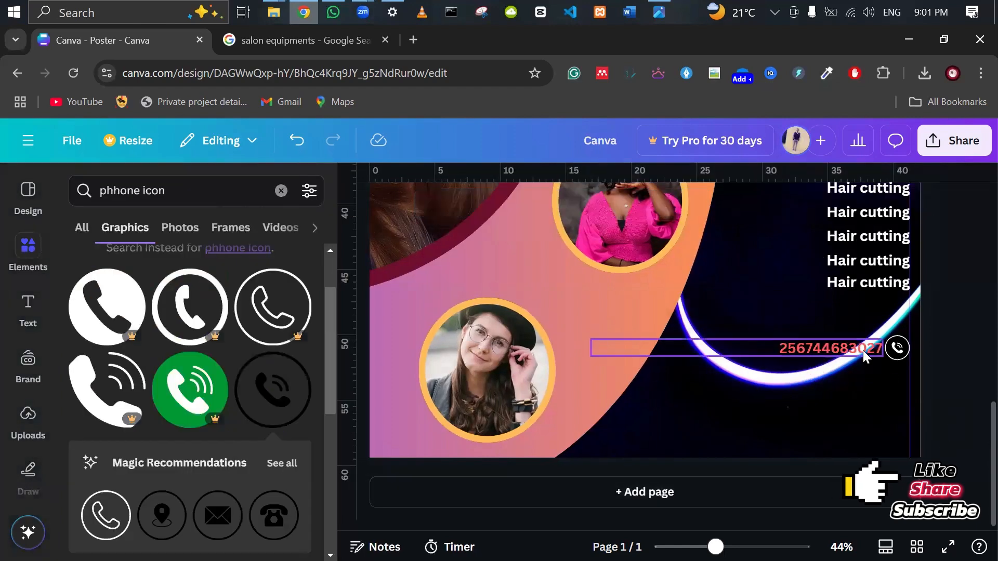
{"action": "left_click", "coordinate": [863, 350]}
{"action": "left_click_drag", "start_coordinate": [862, 350], "coordinate": [852, 357]}
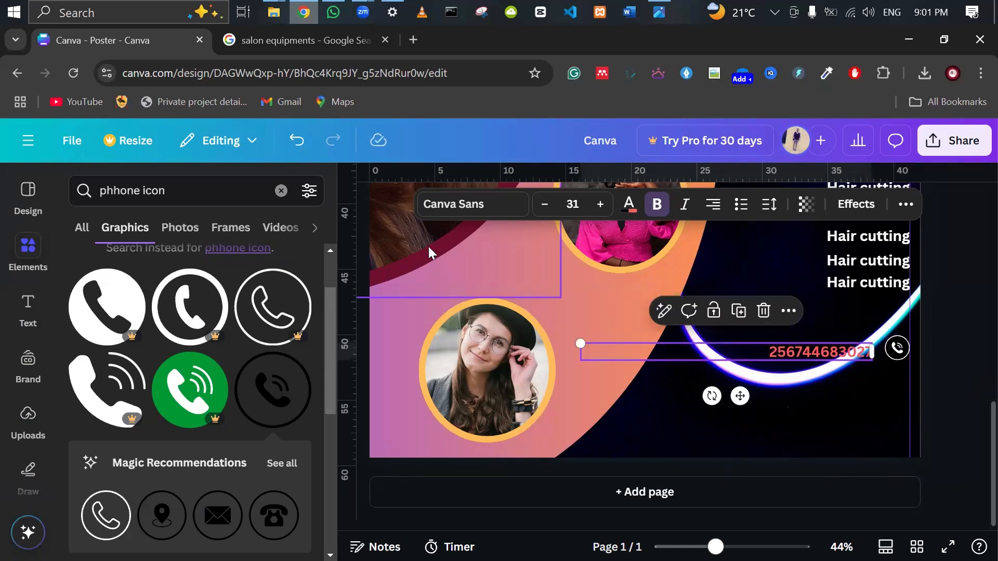
Add a leading '+' to the phone number and colour it dark red.
{"action": "left_click", "coordinate": [775, 349]}
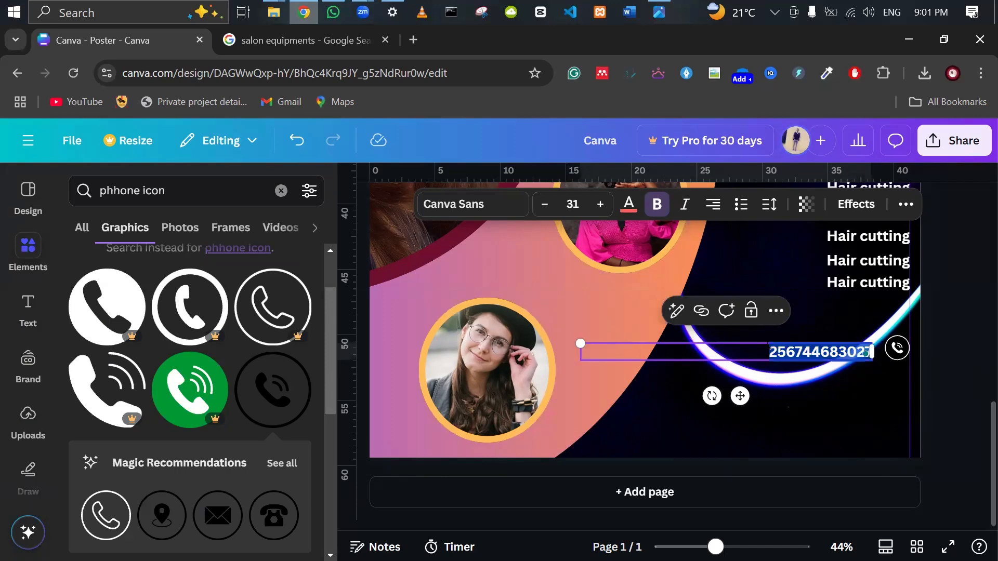
{"action": "type", "text": "+"}
{"action": "key", "text": "ctrl+a"}
{"action": "left_click", "coordinate": [629, 204]}
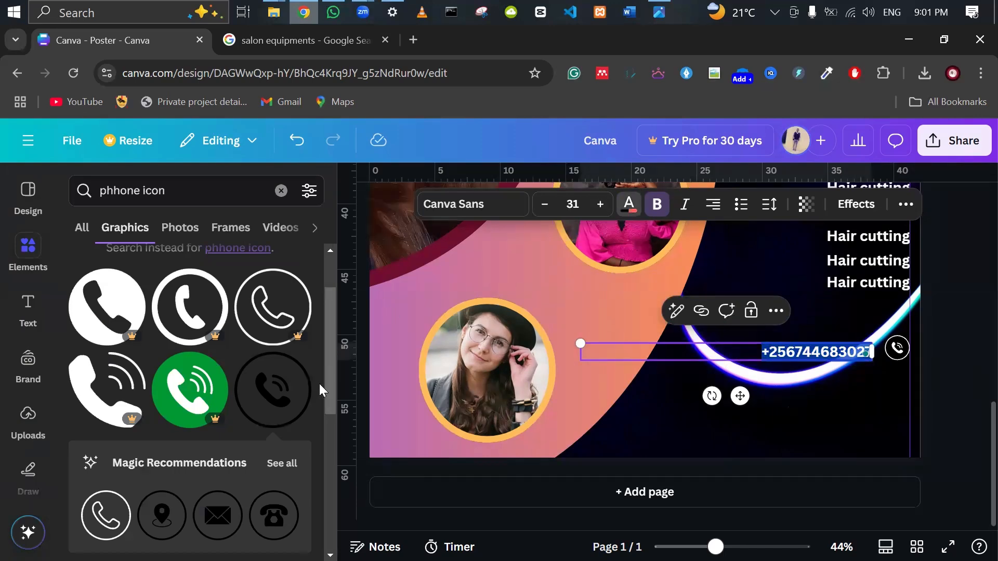
{"action": "scroll", "coordinate": [257, 405], "scroll_direction": "down", "scroll_amount": 5}
{"action": "scroll", "coordinate": [257, 404], "scroll_direction": "up", "scroll_amount": 5}
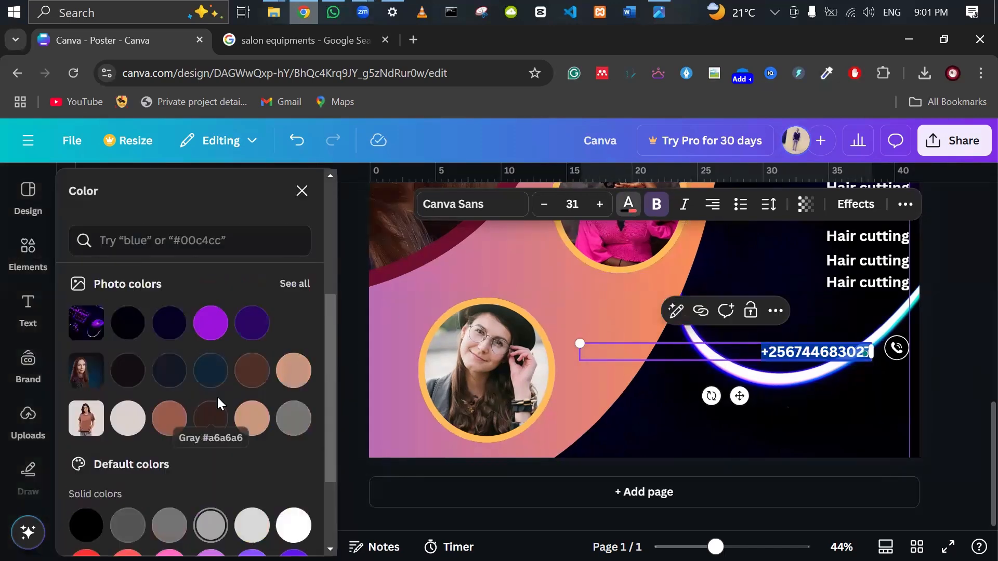
{"action": "left_click", "coordinate": [168, 281]}
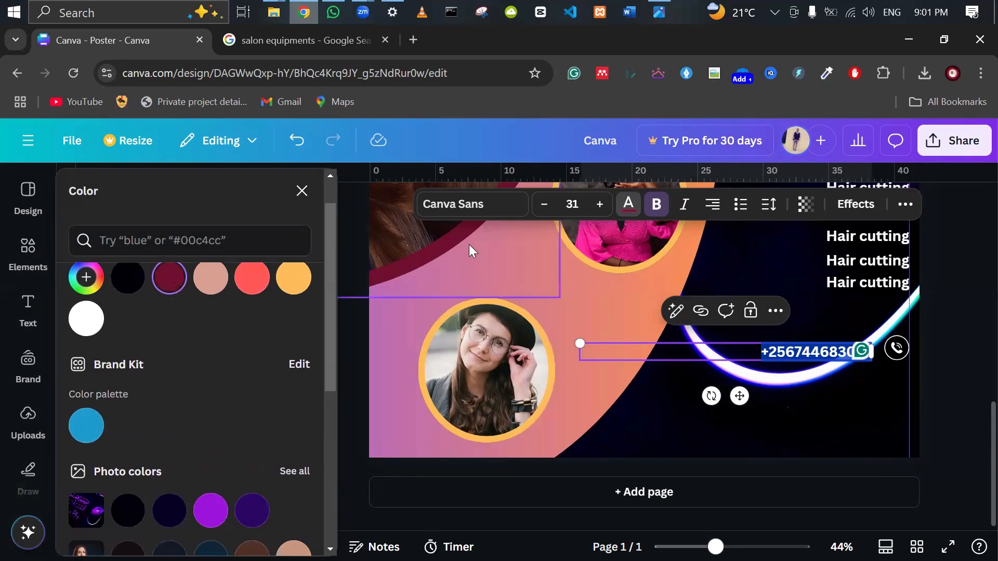
{"action": "left_click", "coordinate": [929, 398]}
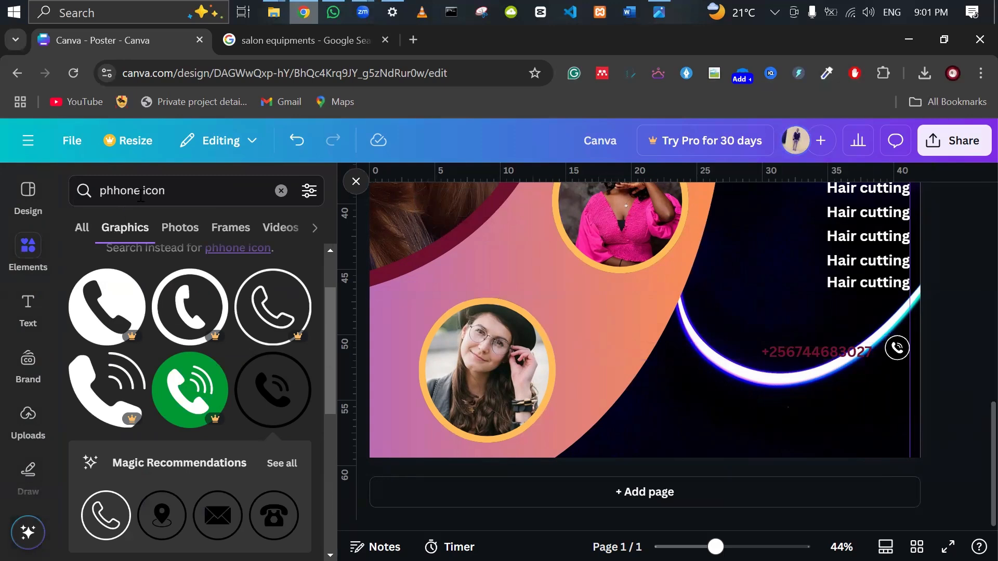
Search graphics for 'email icon' and move an envelope graphic to the poster's bottom-right corner.
{"action": "left_click", "coordinate": [166, 186]}
{"action": "left_click_drag", "start_coordinate": [137, 191], "coordinate": [92, 185]}
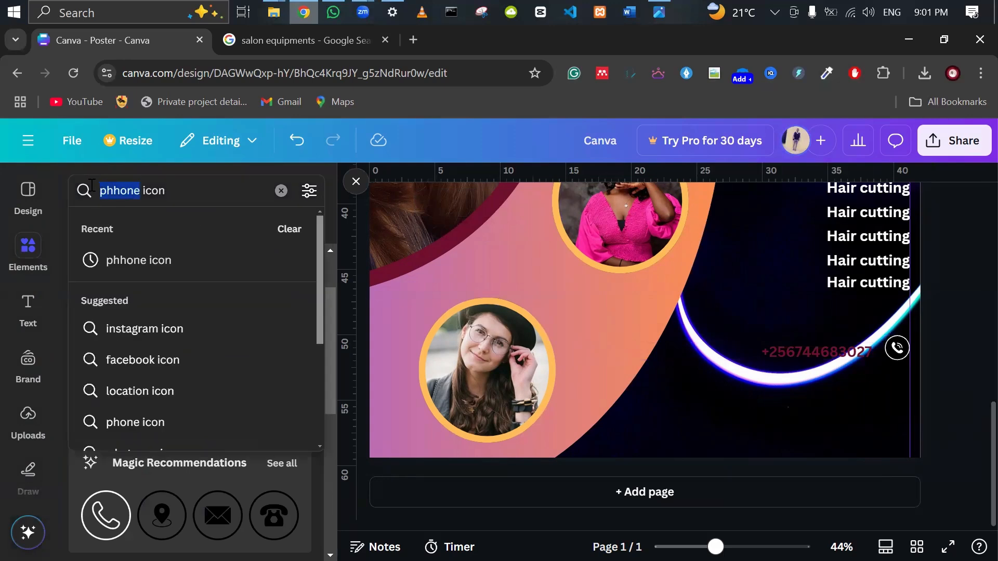
{"action": "type", "text": "email"}
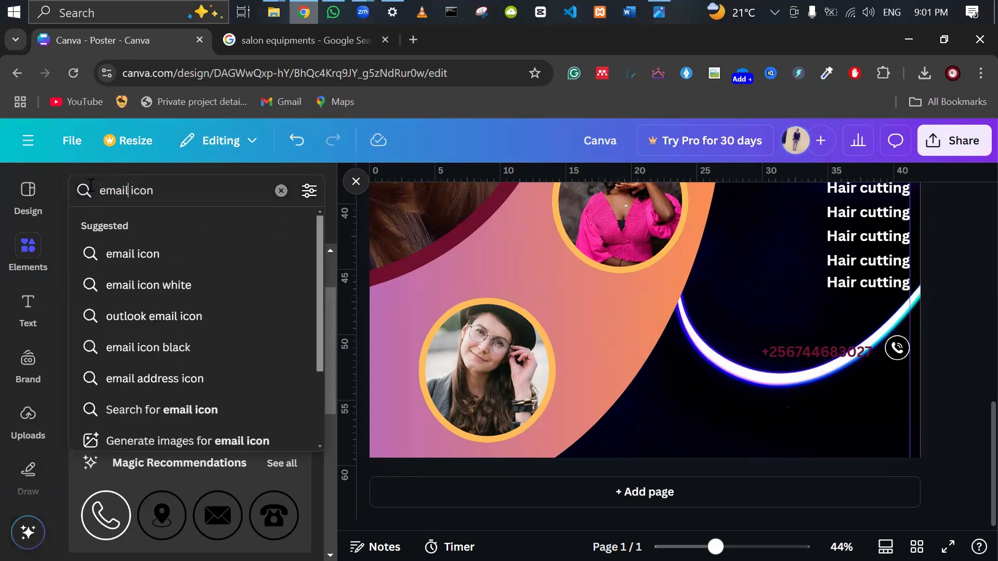
{"action": "key", "text": "Return"}
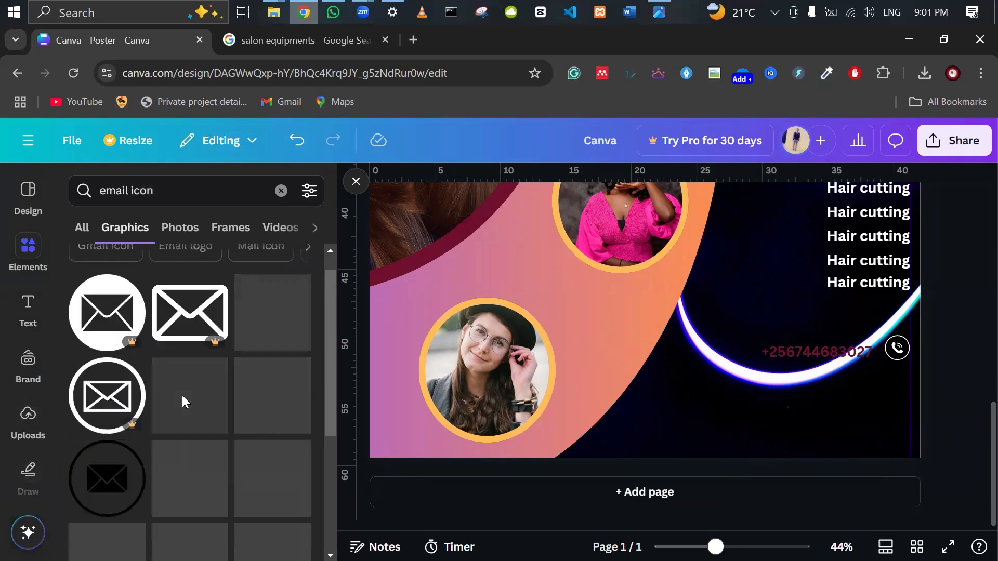
{"action": "scroll", "coordinate": [175, 391], "scroll_direction": "down", "scroll_amount": 5}
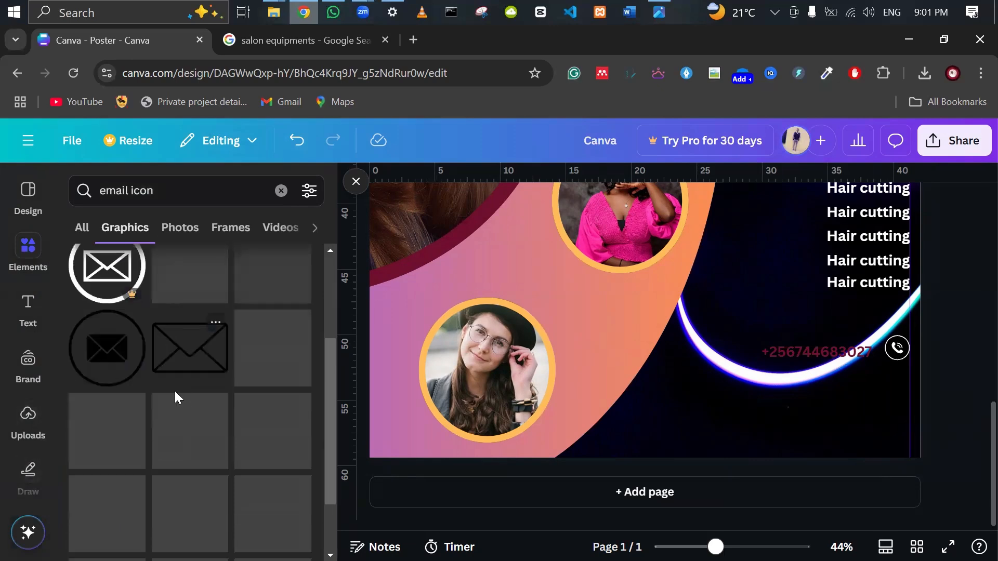
{"action": "left_click", "coordinate": [171, 356]}
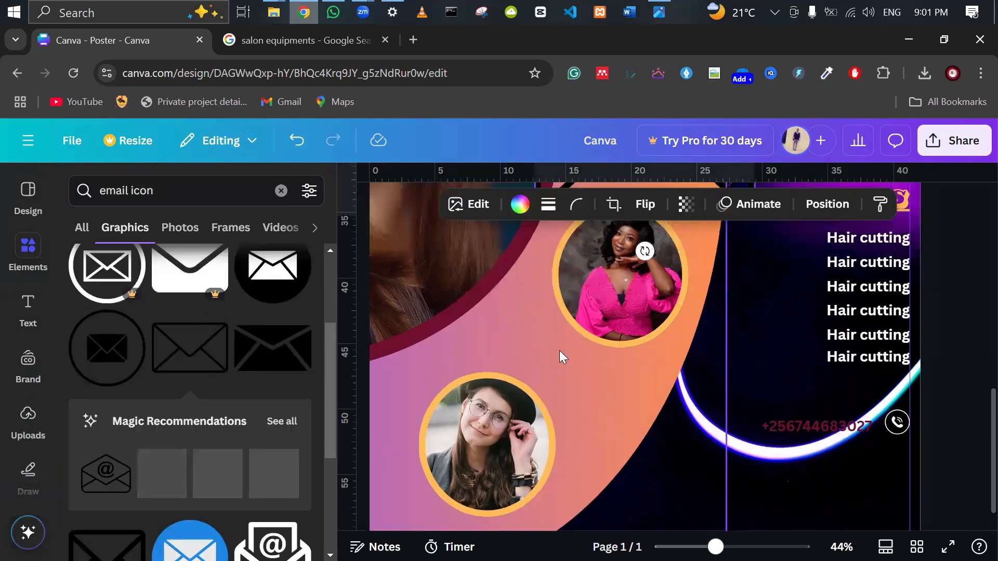
{"action": "left_click_drag", "start_coordinate": [535, 300], "coordinate": [684, 397]}
{"action": "scroll", "coordinate": [704, 371], "scroll_direction": "down", "scroll_amount": 1}
{"action": "scroll", "coordinate": [705, 370], "scroll_direction": "down", "scroll_amount": 2}
{"action": "left_click_drag", "start_coordinate": [706, 268], "coordinate": [756, 431]}
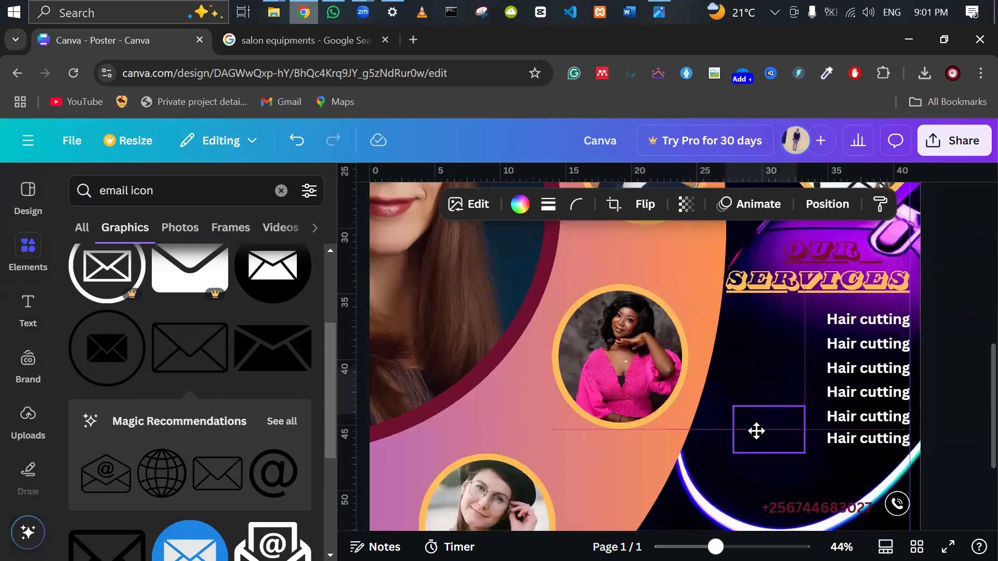
{"action": "scroll", "coordinate": [753, 359], "scroll_direction": "down", "scroll_amount": 3}
{"action": "left_click_drag", "start_coordinate": [775, 314], "coordinate": [835, 449]}
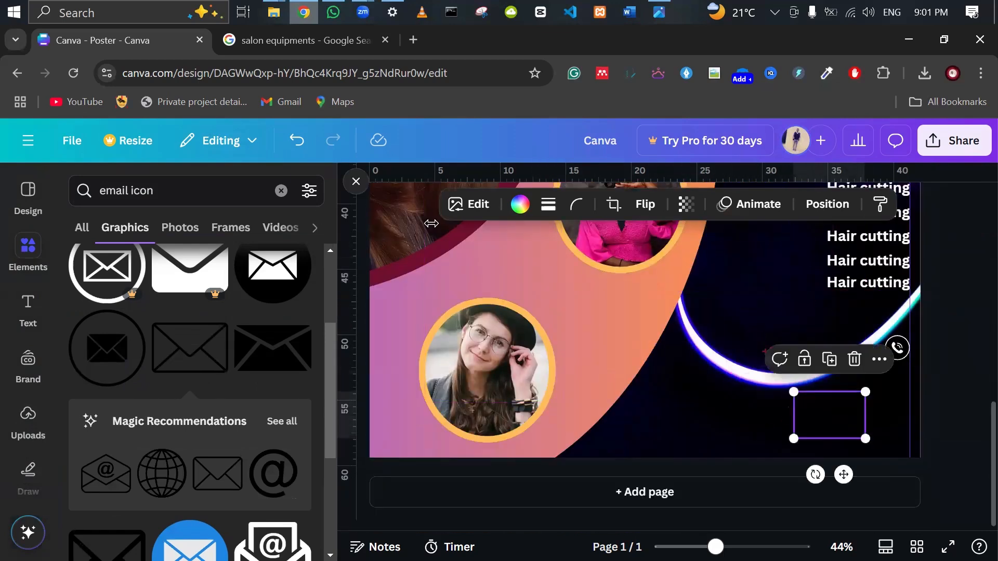
Make the envelope icon white, shrink it and place it under the phone icon.
{"action": "left_click", "coordinate": [520, 204]}
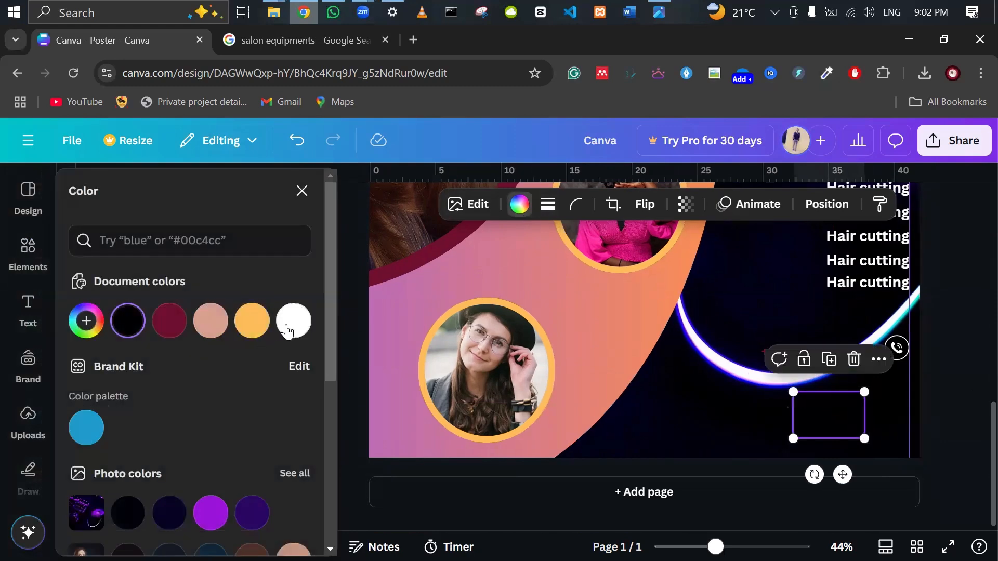
{"action": "left_click", "coordinate": [294, 320]}
{"action": "left_click_drag", "start_coordinate": [793, 392], "coordinate": [896, 385]}
{"action": "left_click", "coordinate": [940, 396]}
{"action": "left_click", "coordinate": [952, 389]}
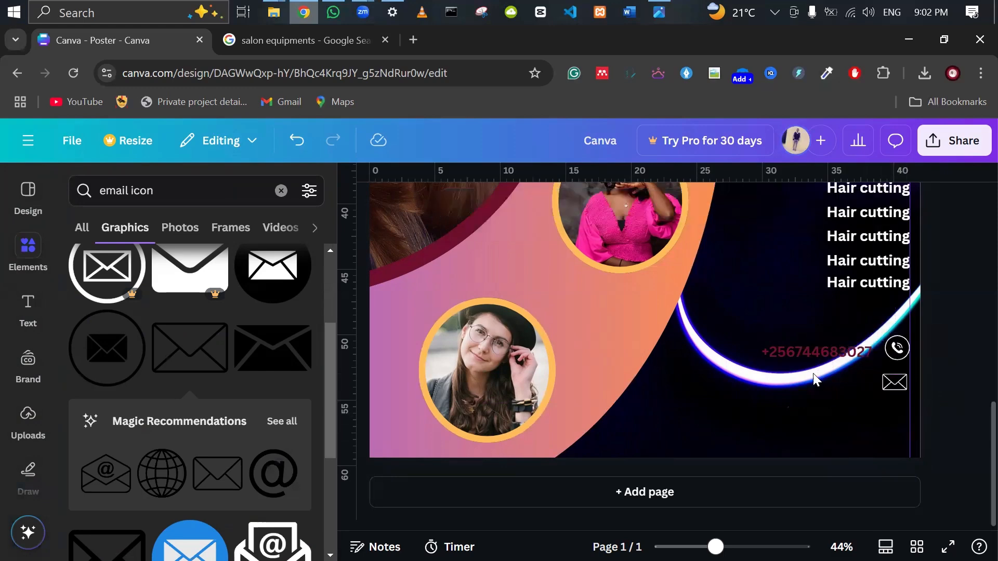
{"action": "left_click", "coordinate": [806, 354]}
Copy the dark red phone number line beside the envelope and replace it with the contact e-mail address.
{"action": "left_click_drag", "start_coordinate": [806, 353], "coordinate": [800, 379]}
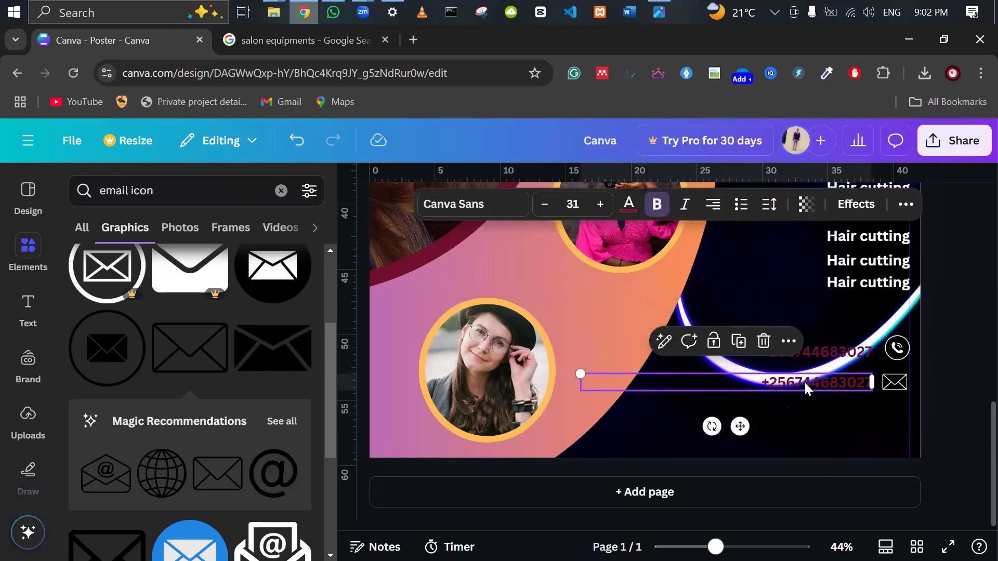
{"action": "double_click", "coordinate": [805, 382]}
{"action": "key", "text": "BackSpace"}
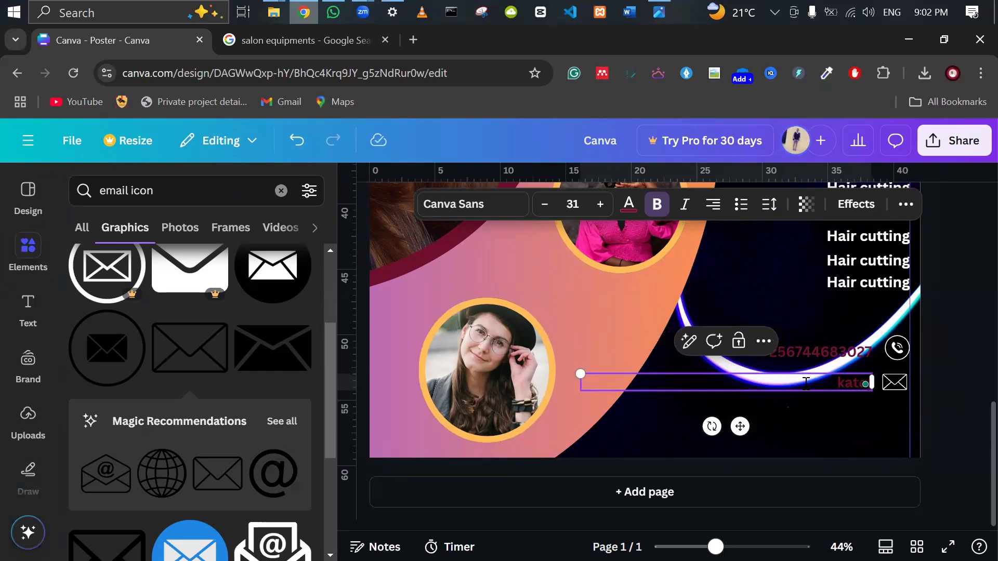
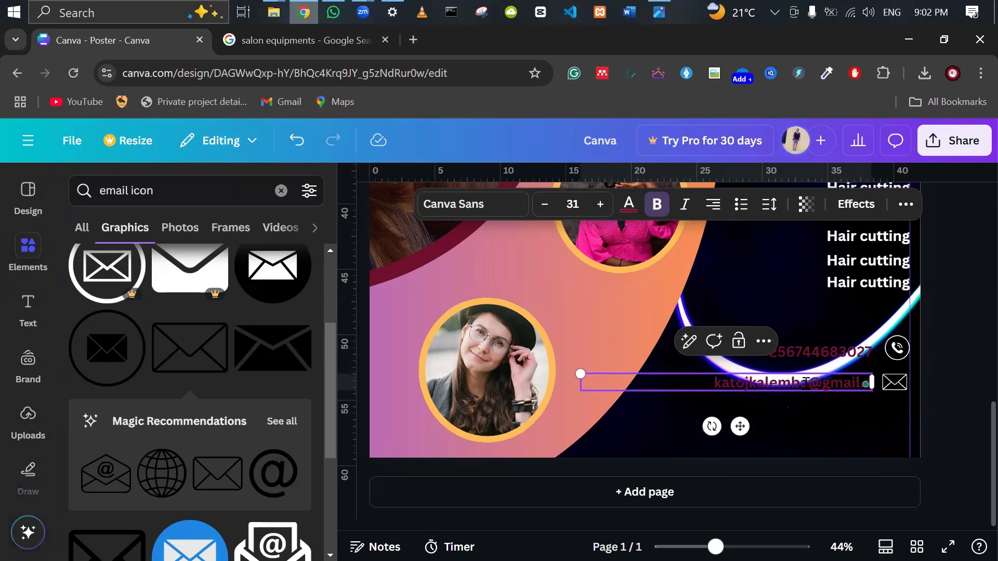
{"action": "scroll", "coordinate": [970, 368], "scroll_direction": "up", "scroll_amount": 5}
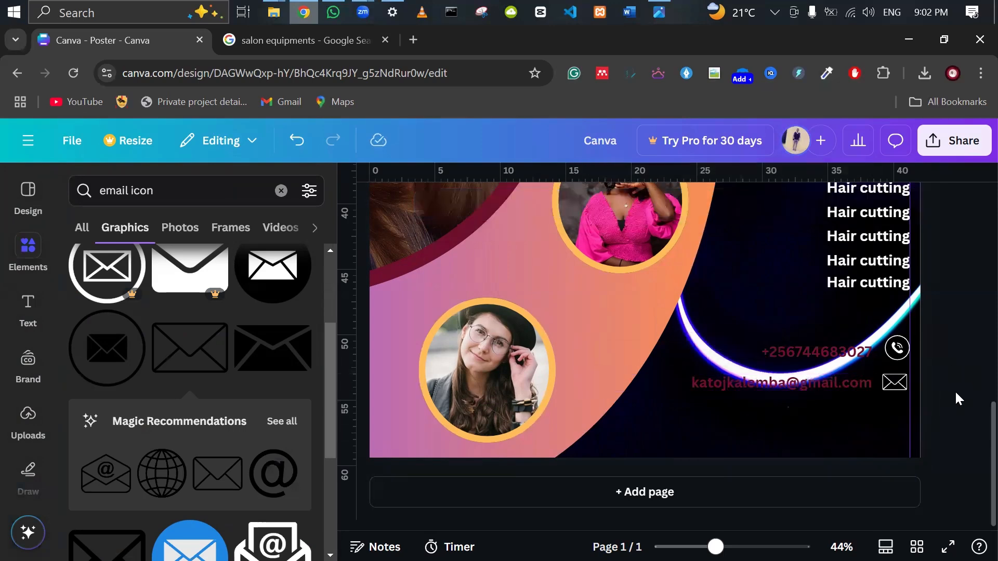
{"action": "scroll", "coordinate": [968, 342], "scroll_direction": "down", "scroll_amount": 3}
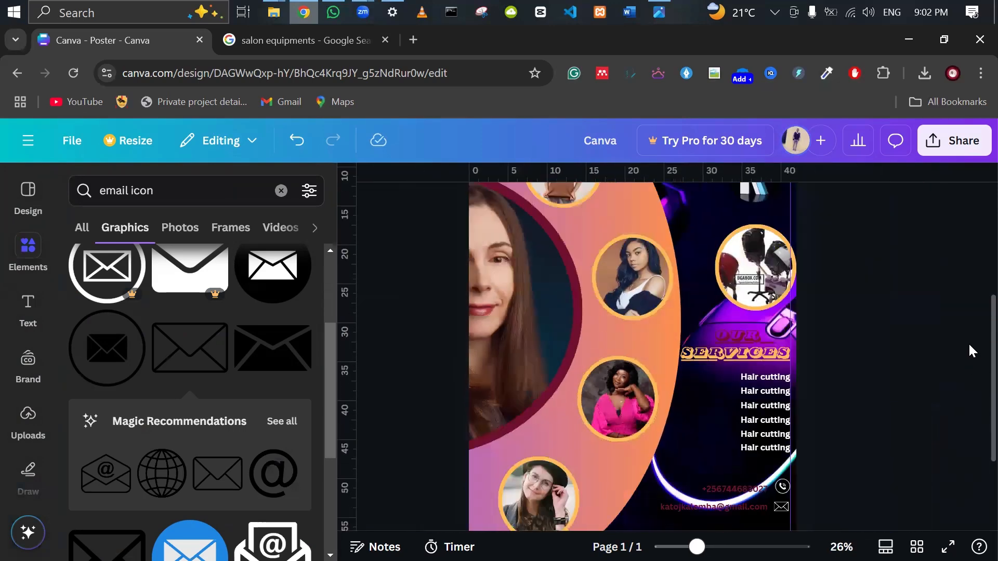
{"action": "scroll", "coordinate": [968, 356], "scroll_direction": "down", "scroll_amount": 3}
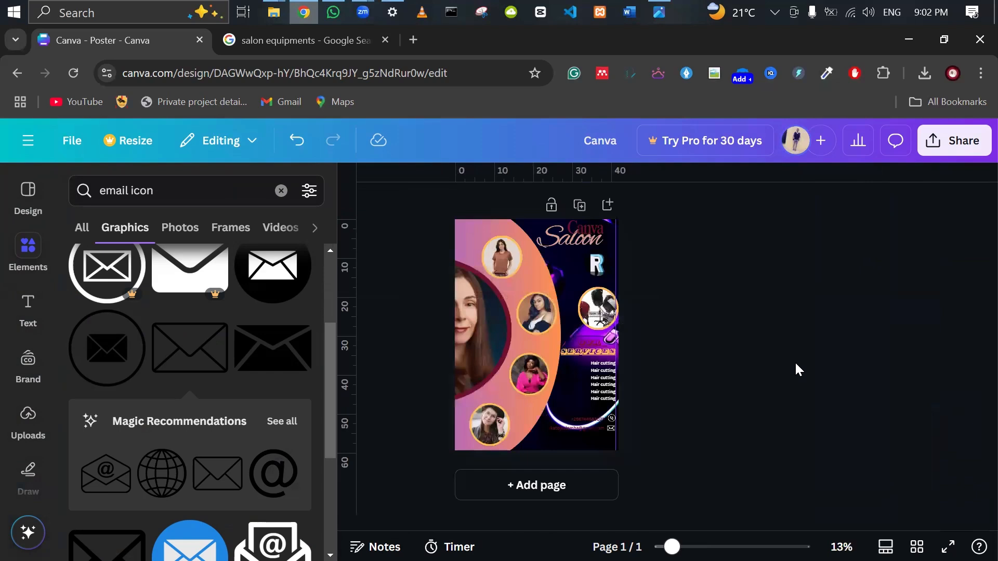